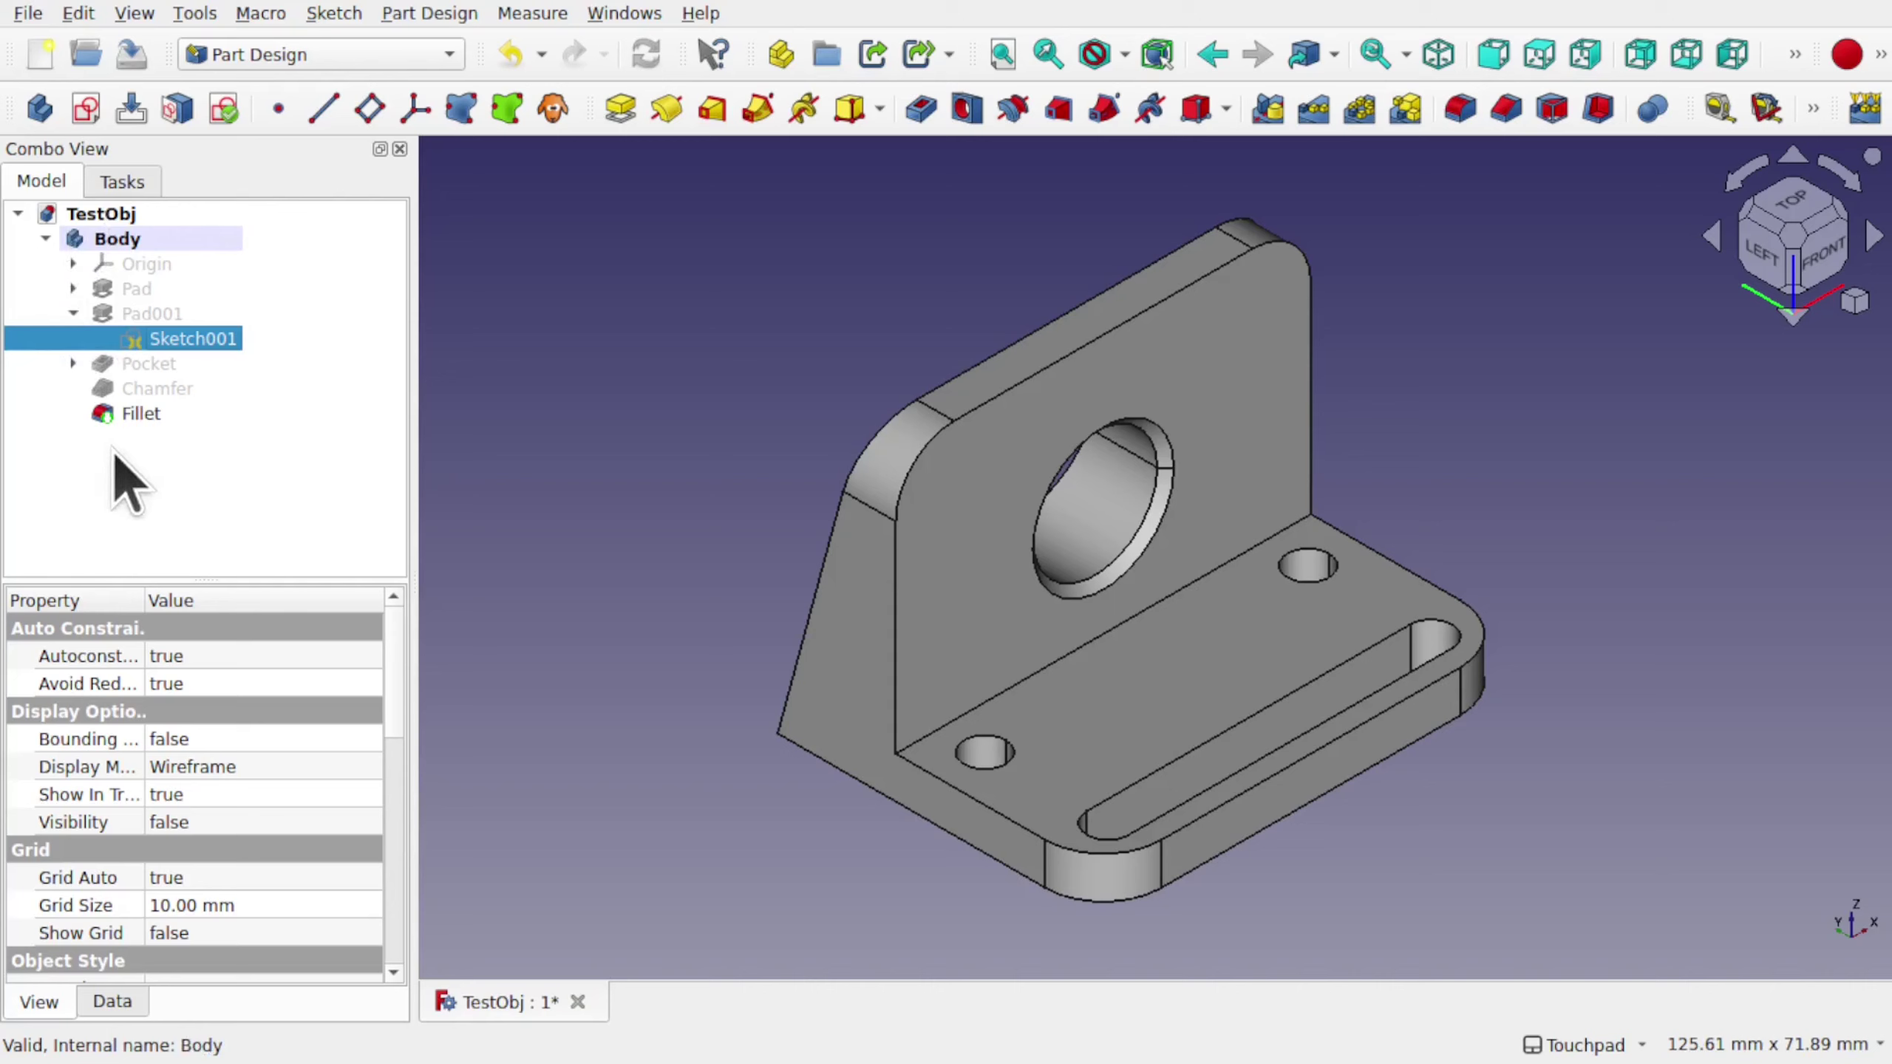
Expand the Pad001 branch again and open Sketch001 for editing.
{"action": "left_click", "coordinate": [73, 313]}
{"action": "left_click", "coordinate": [136, 315]}
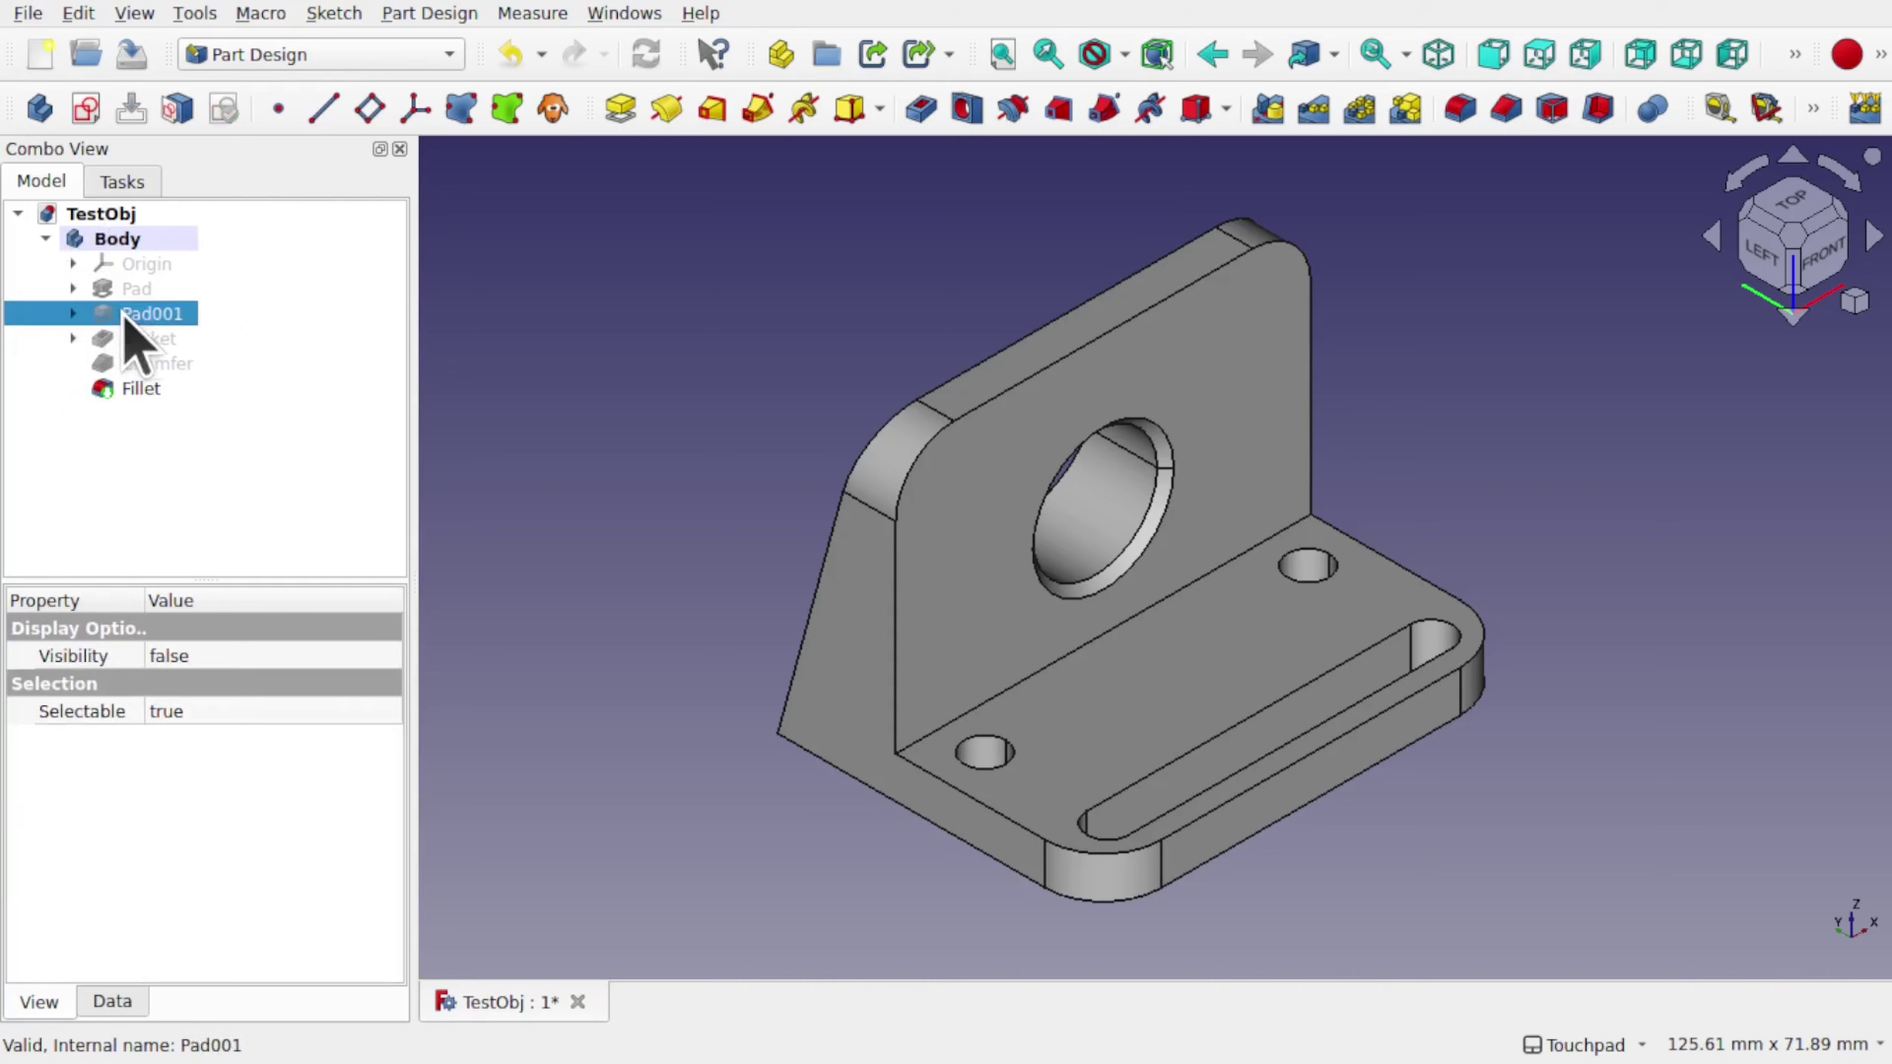
{"action": "left_click", "coordinate": [73, 314]}
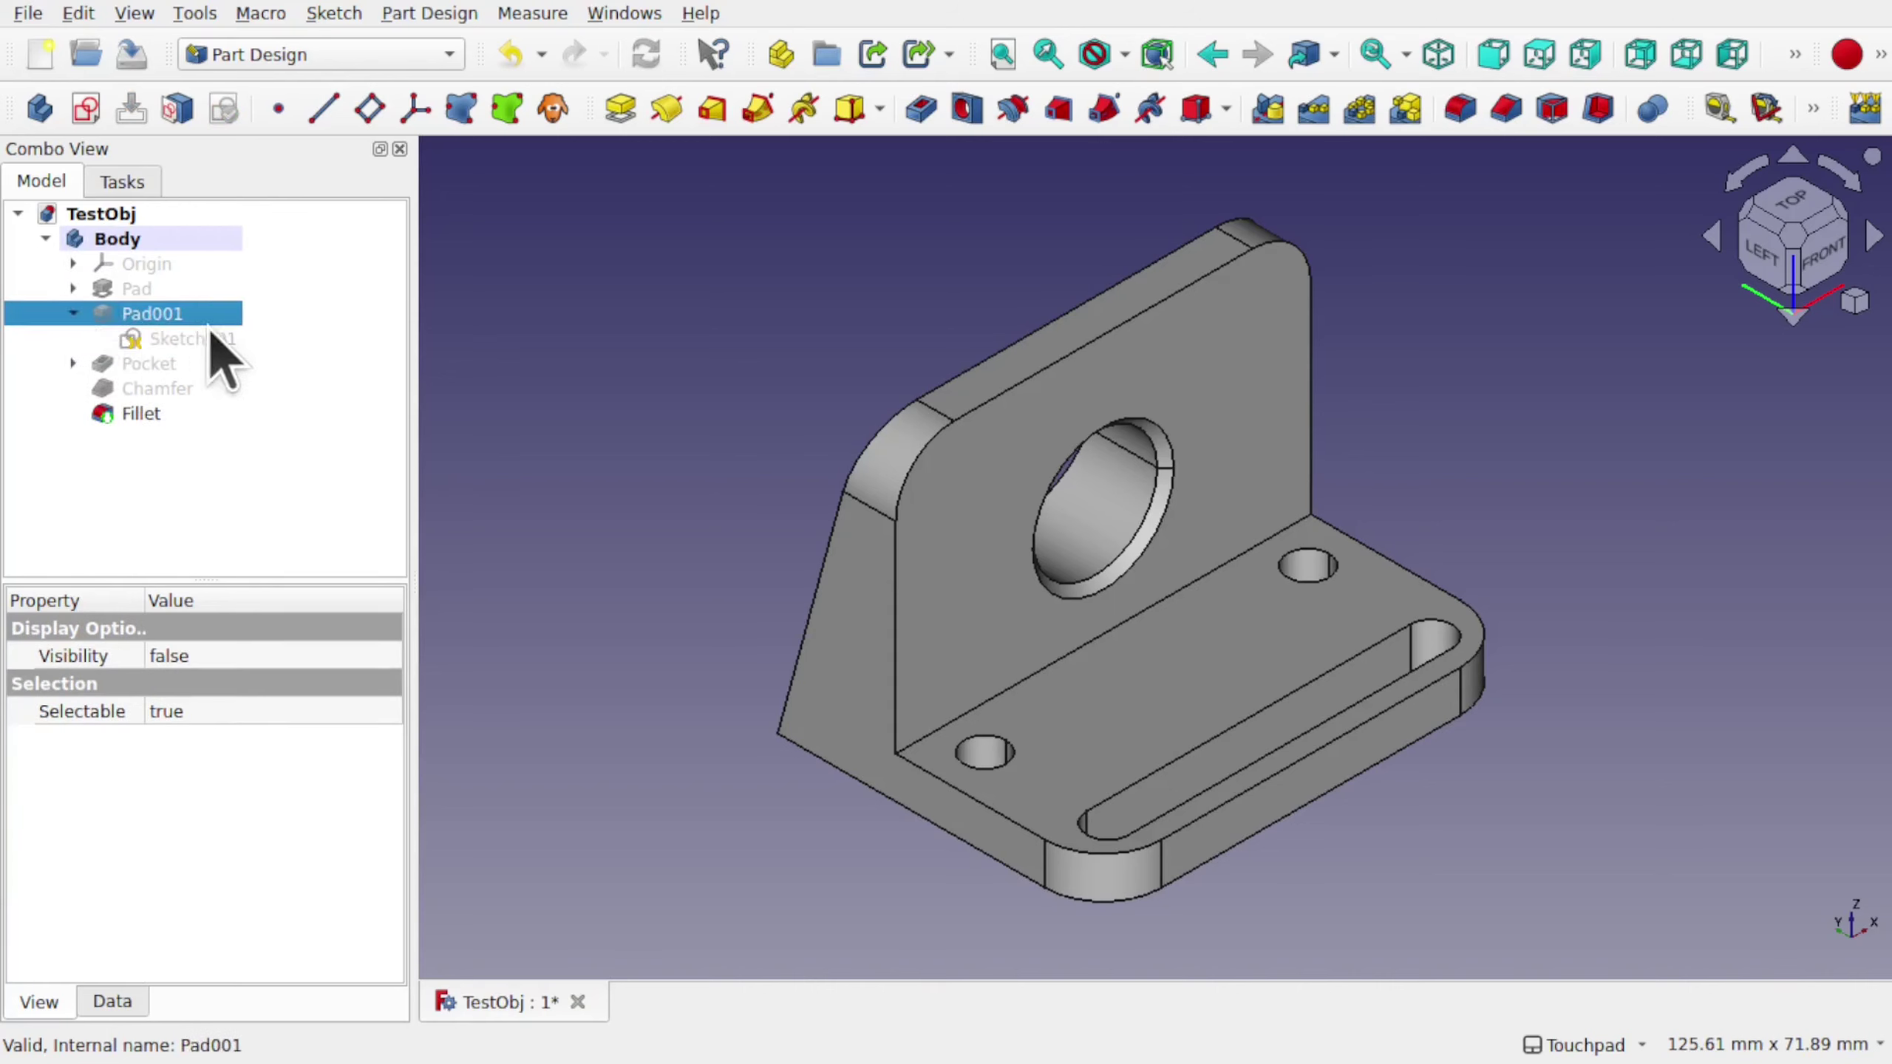
{"action": "double_click", "coordinate": [182, 340]}
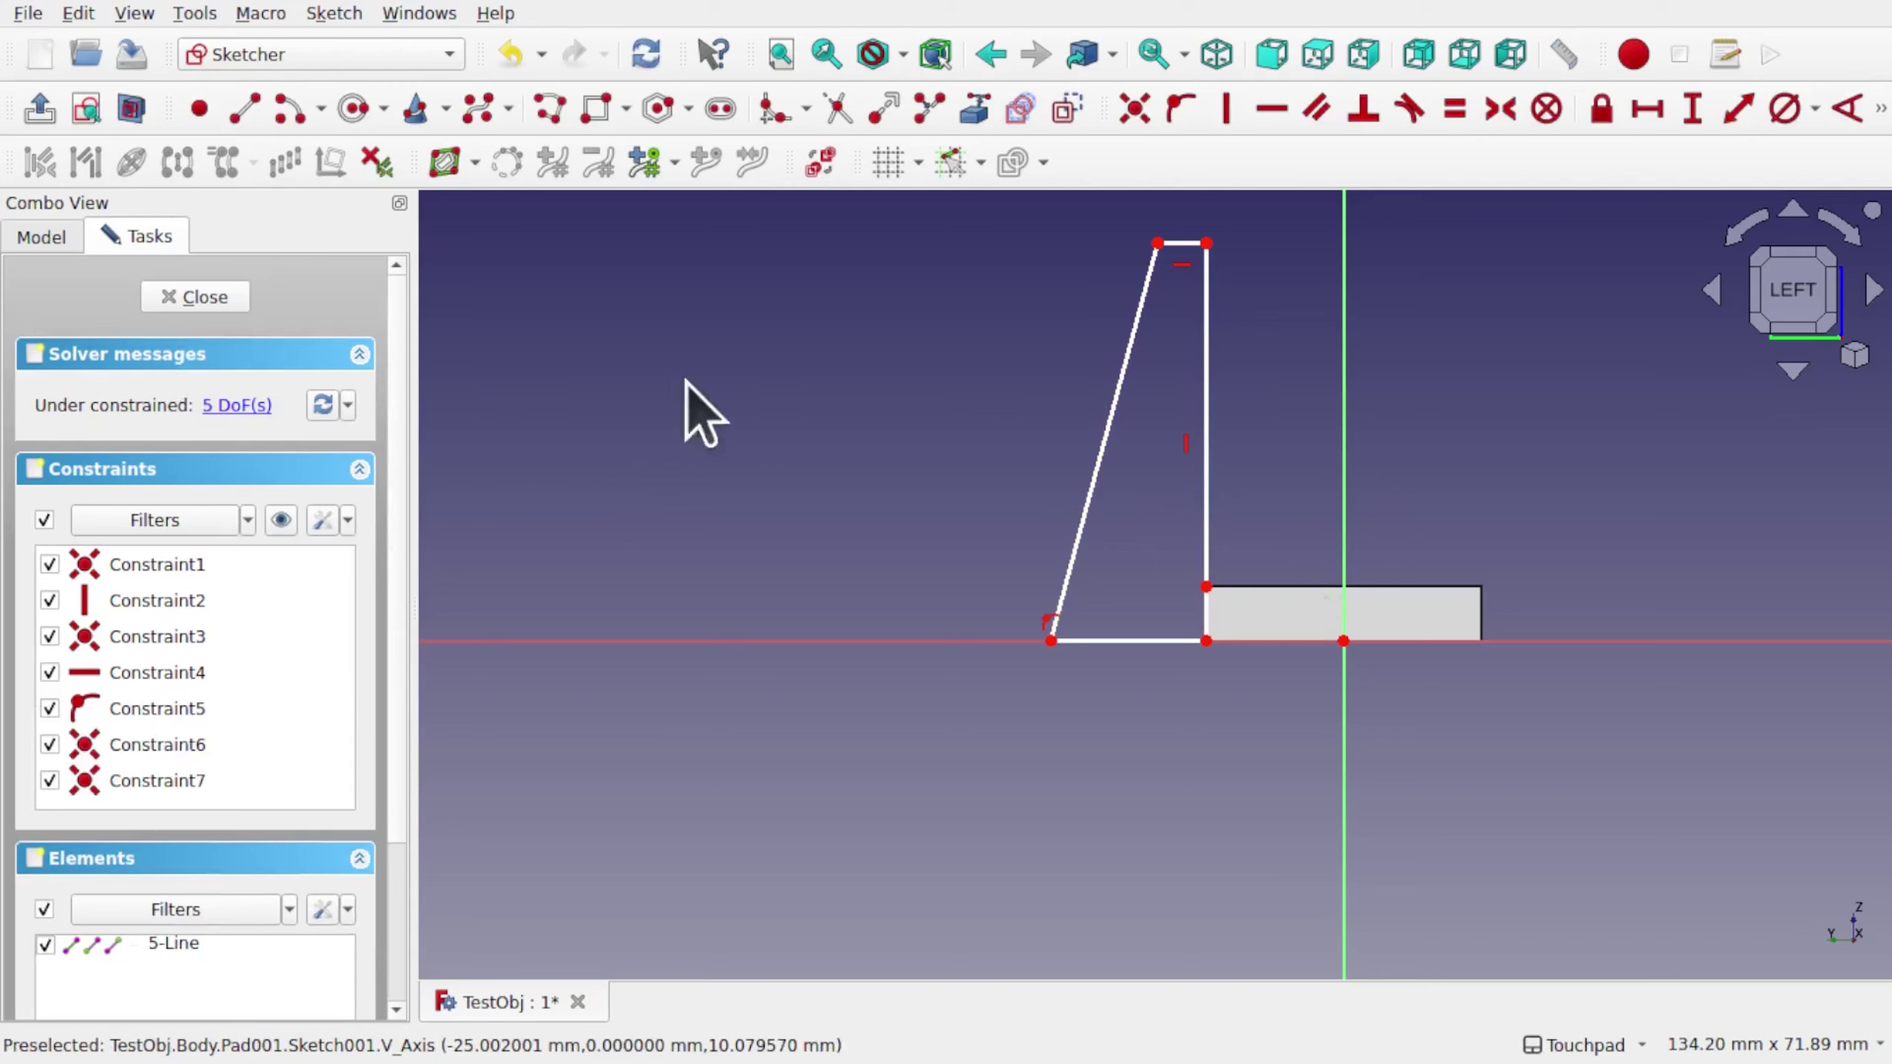
Make the Fillet solid visible behind Sketch001 from the Model tree.
{"action": "left_click", "coordinate": [51, 241]}
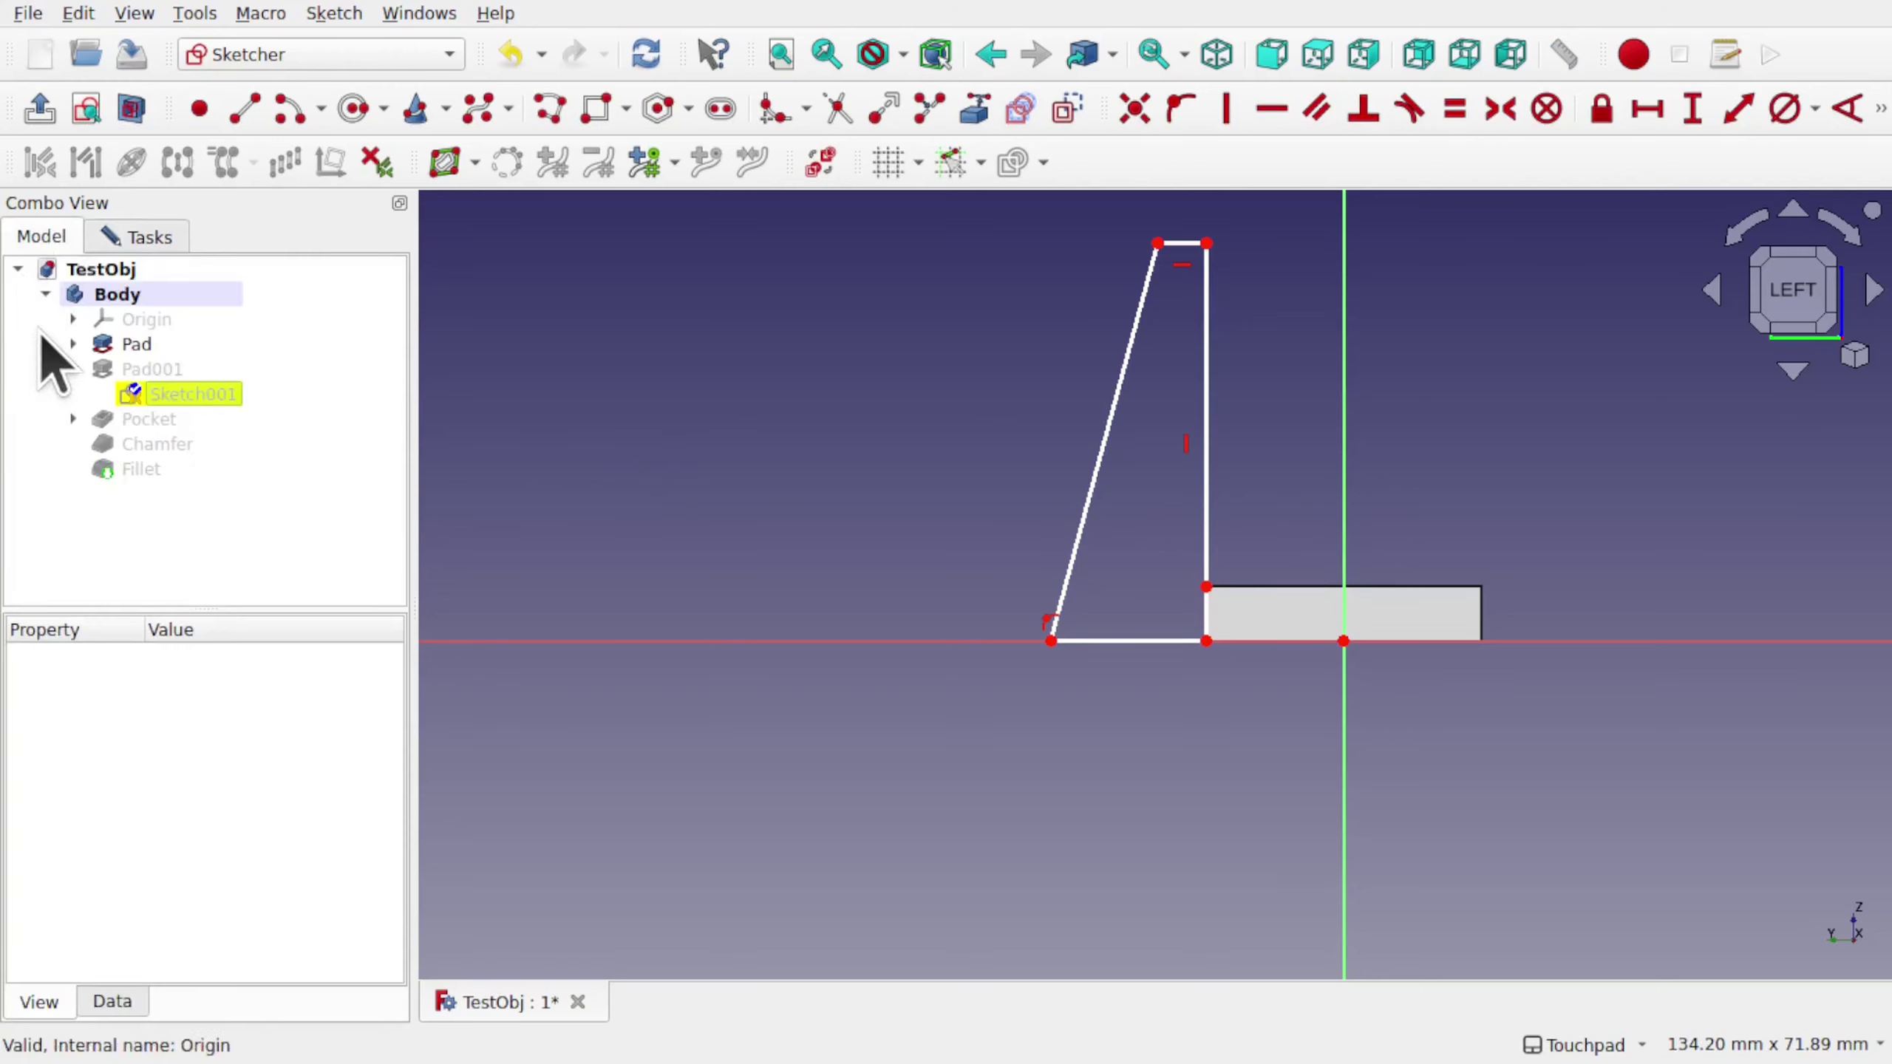
{"action": "left_click", "coordinate": [153, 471]}
{"action": "key", "text": "space"}
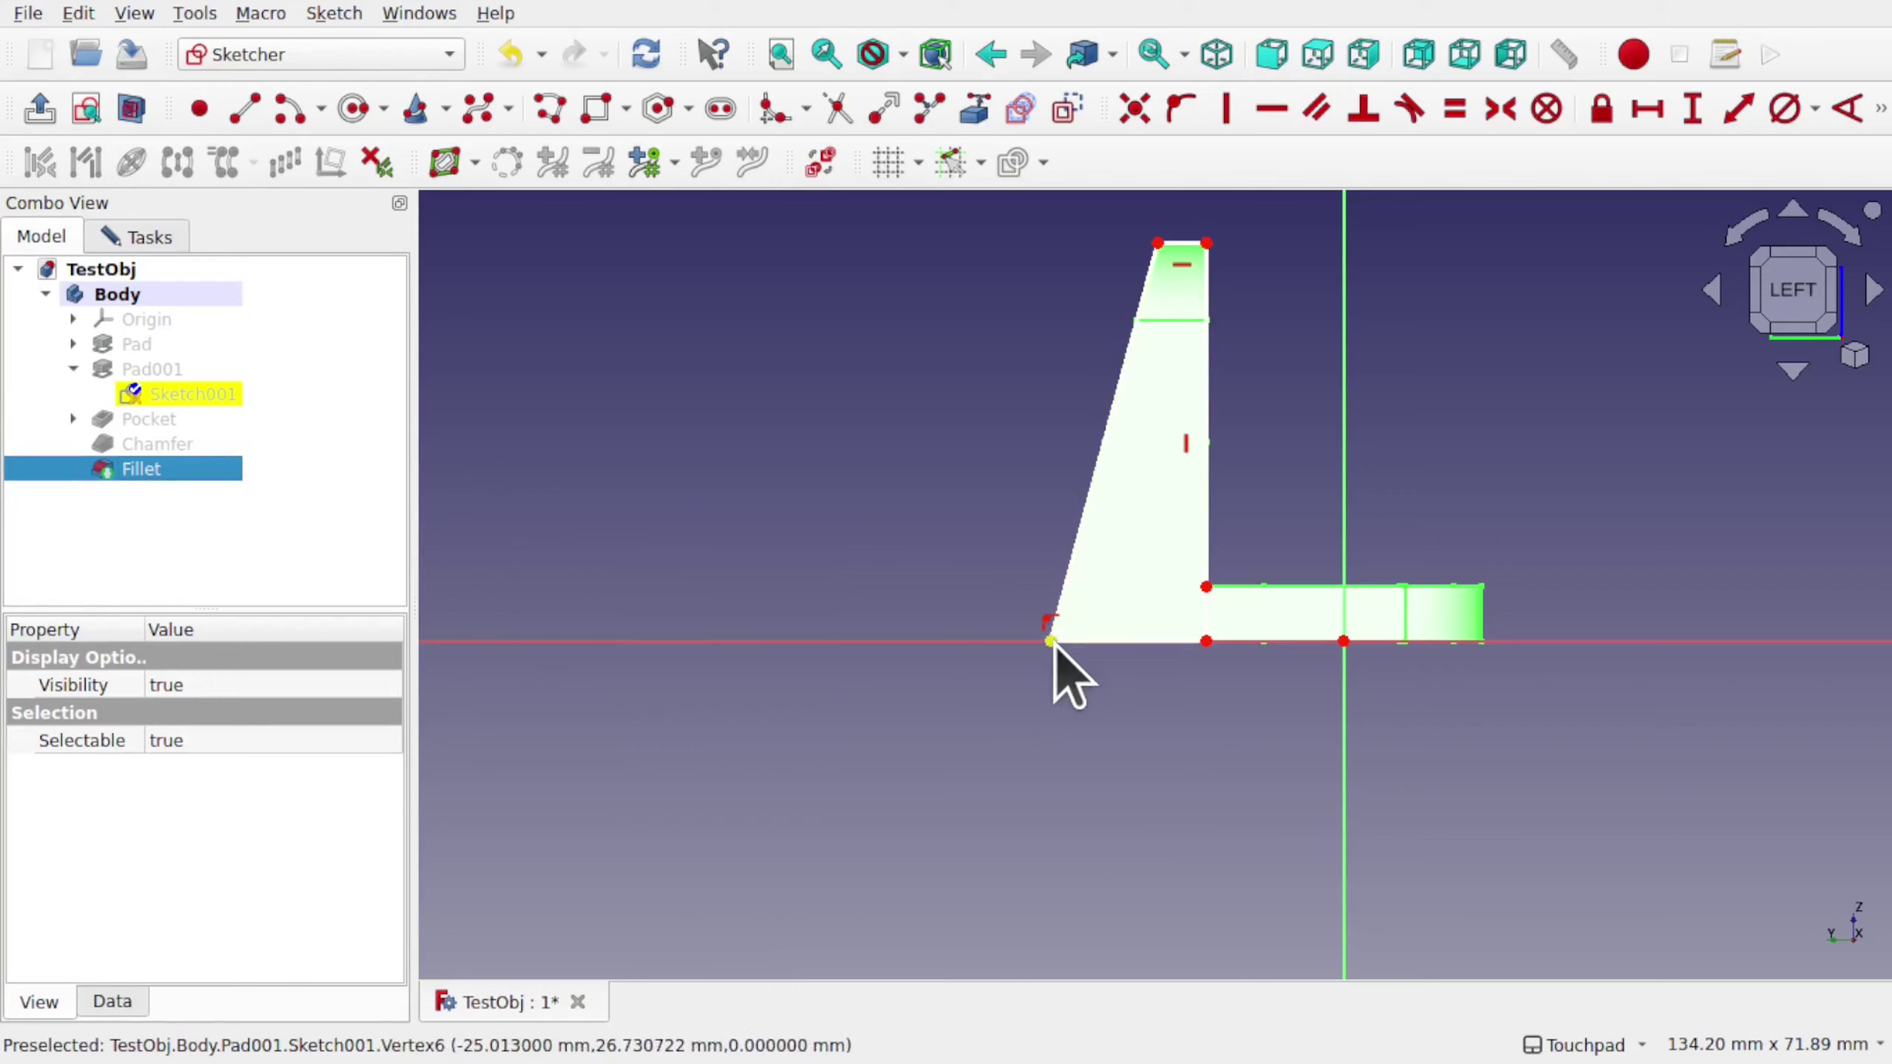
Drag the profile's lower-left vertex leftward, refresh the document and return to the sketch tasks.
{"action": "left_click_drag", "start_coordinate": [1051, 641], "coordinate": [971, 659]}
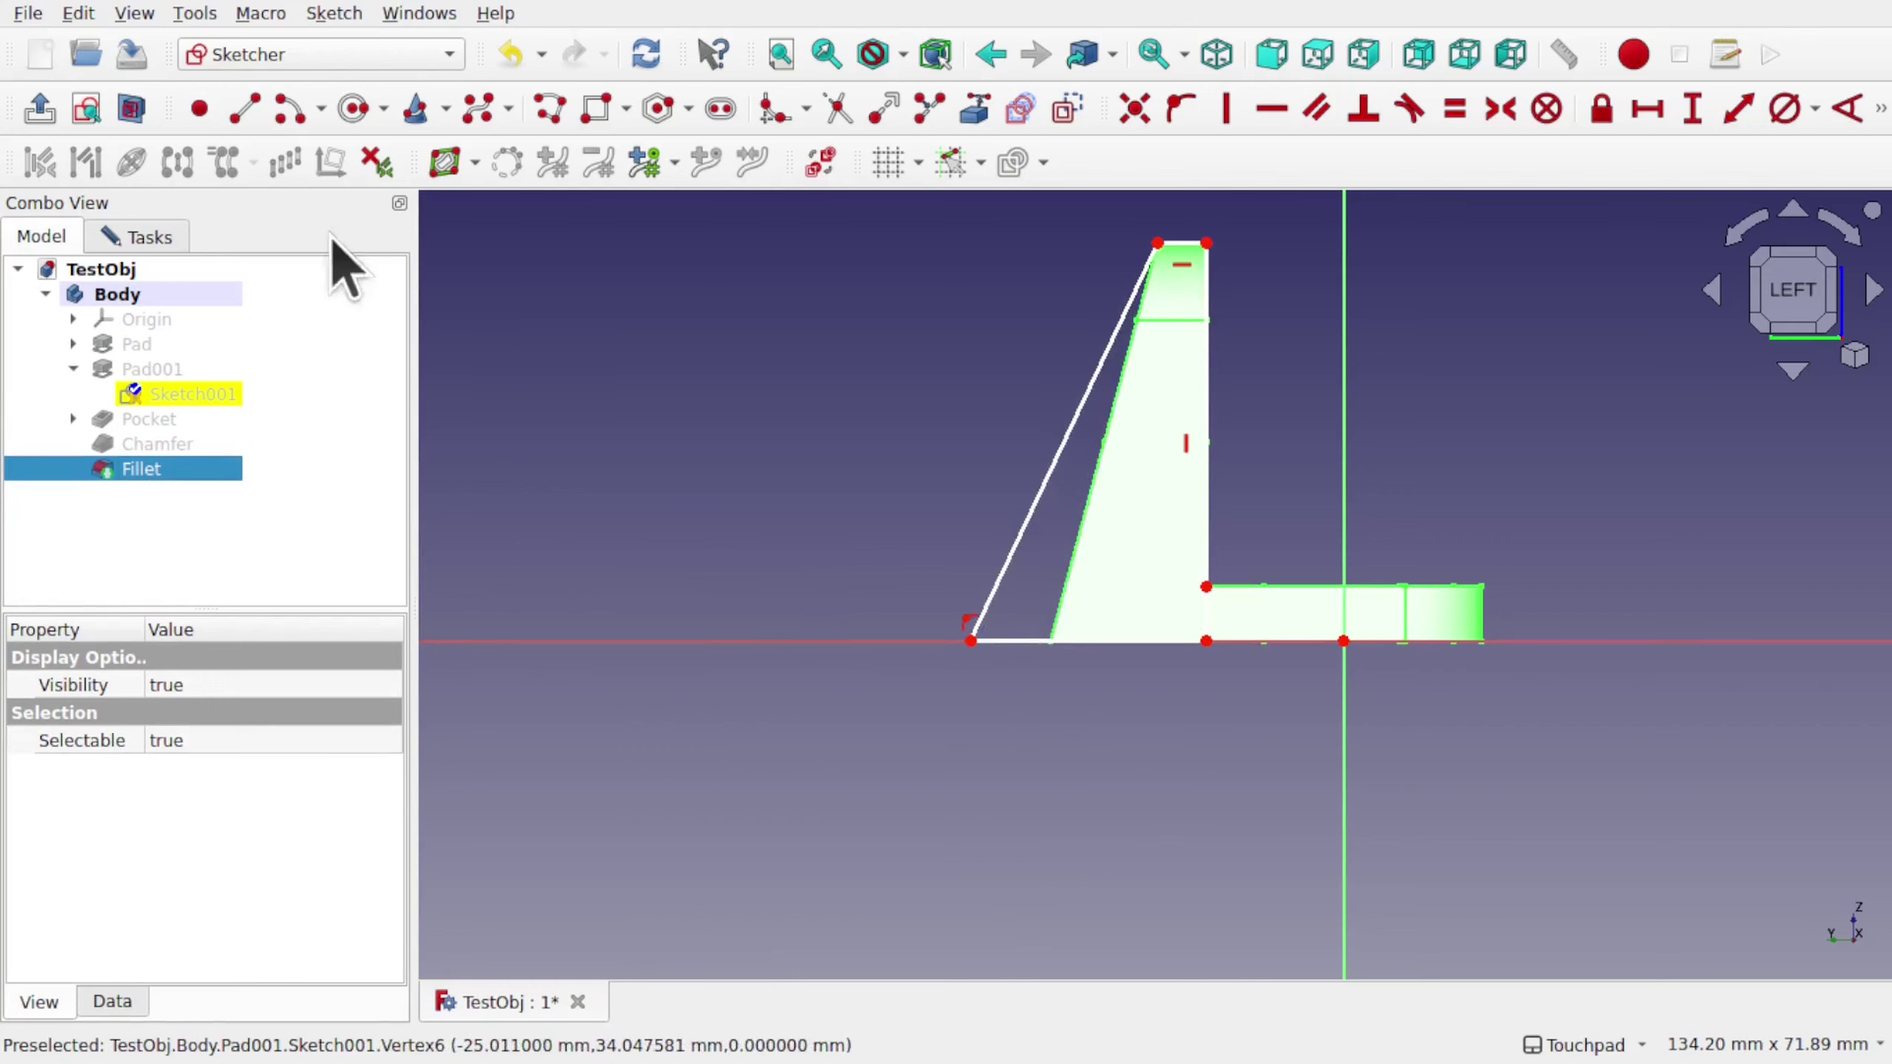
{"action": "left_click", "coordinate": [77, 13]}
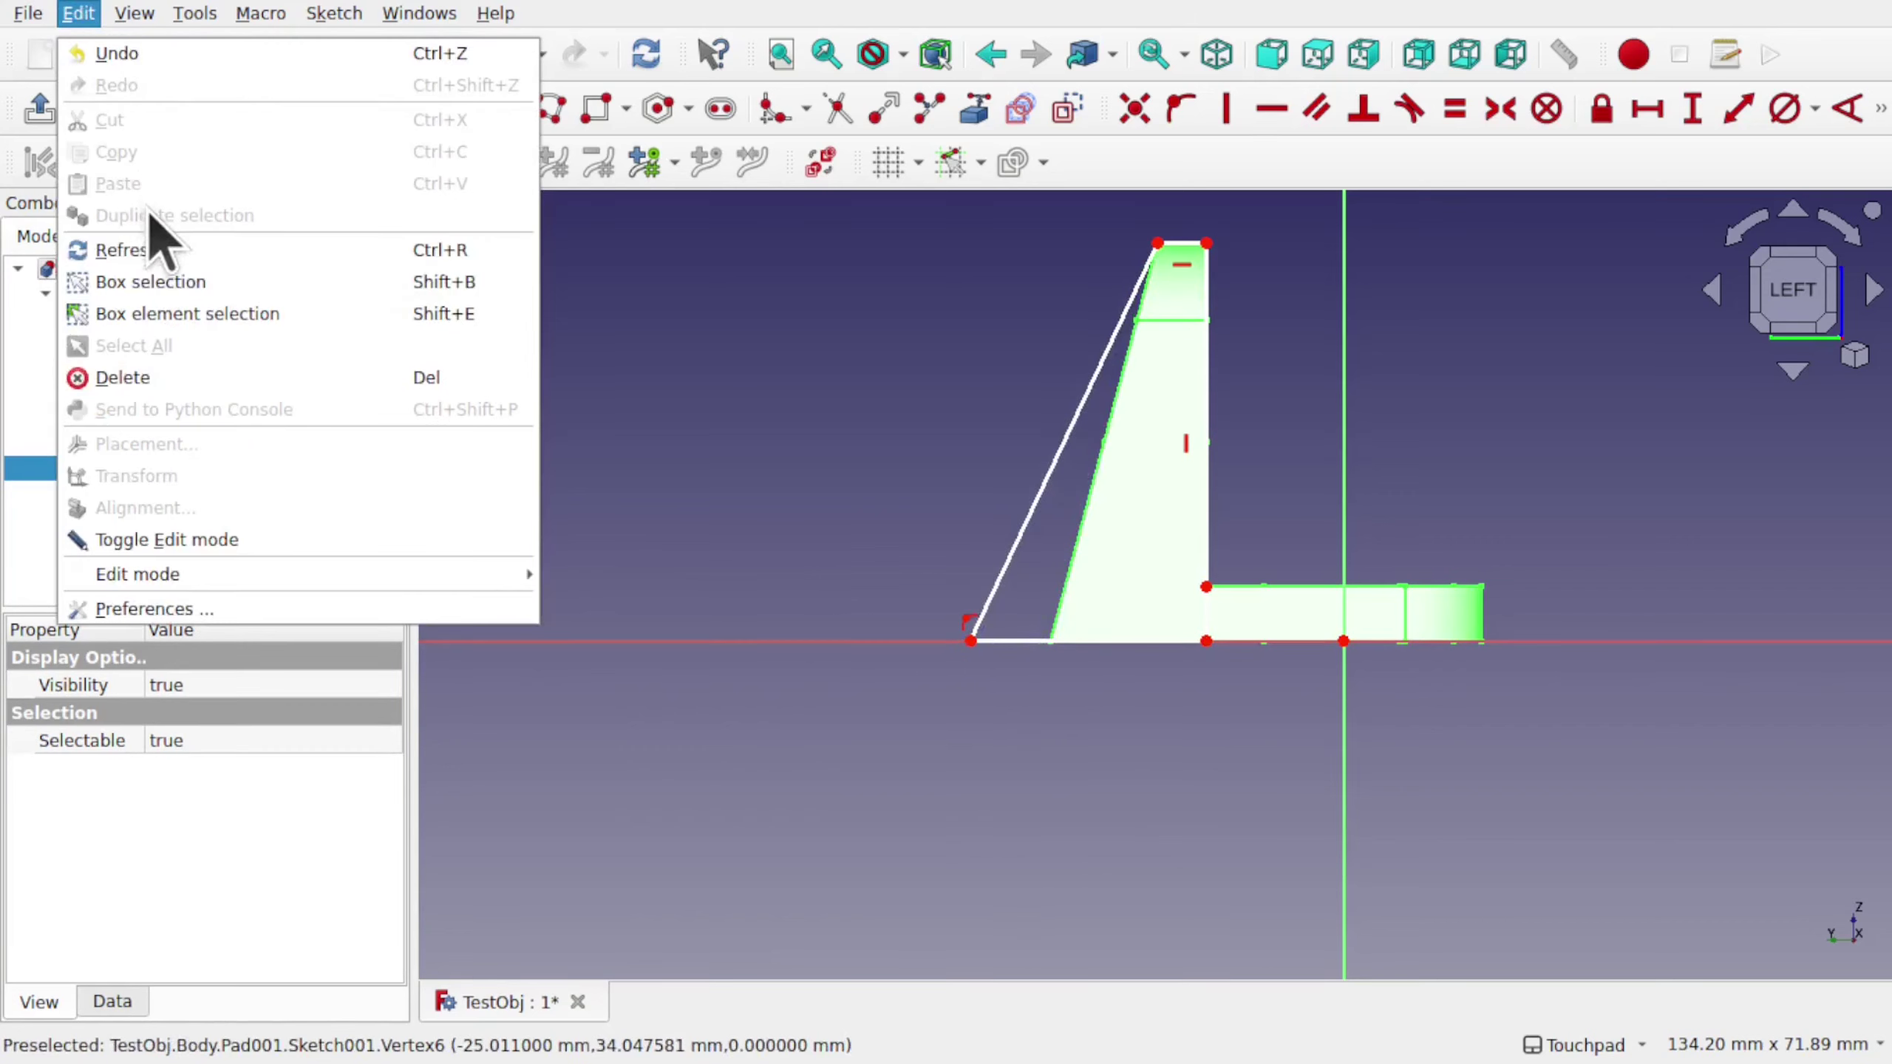
{"action": "left_click", "coordinate": [150, 250]}
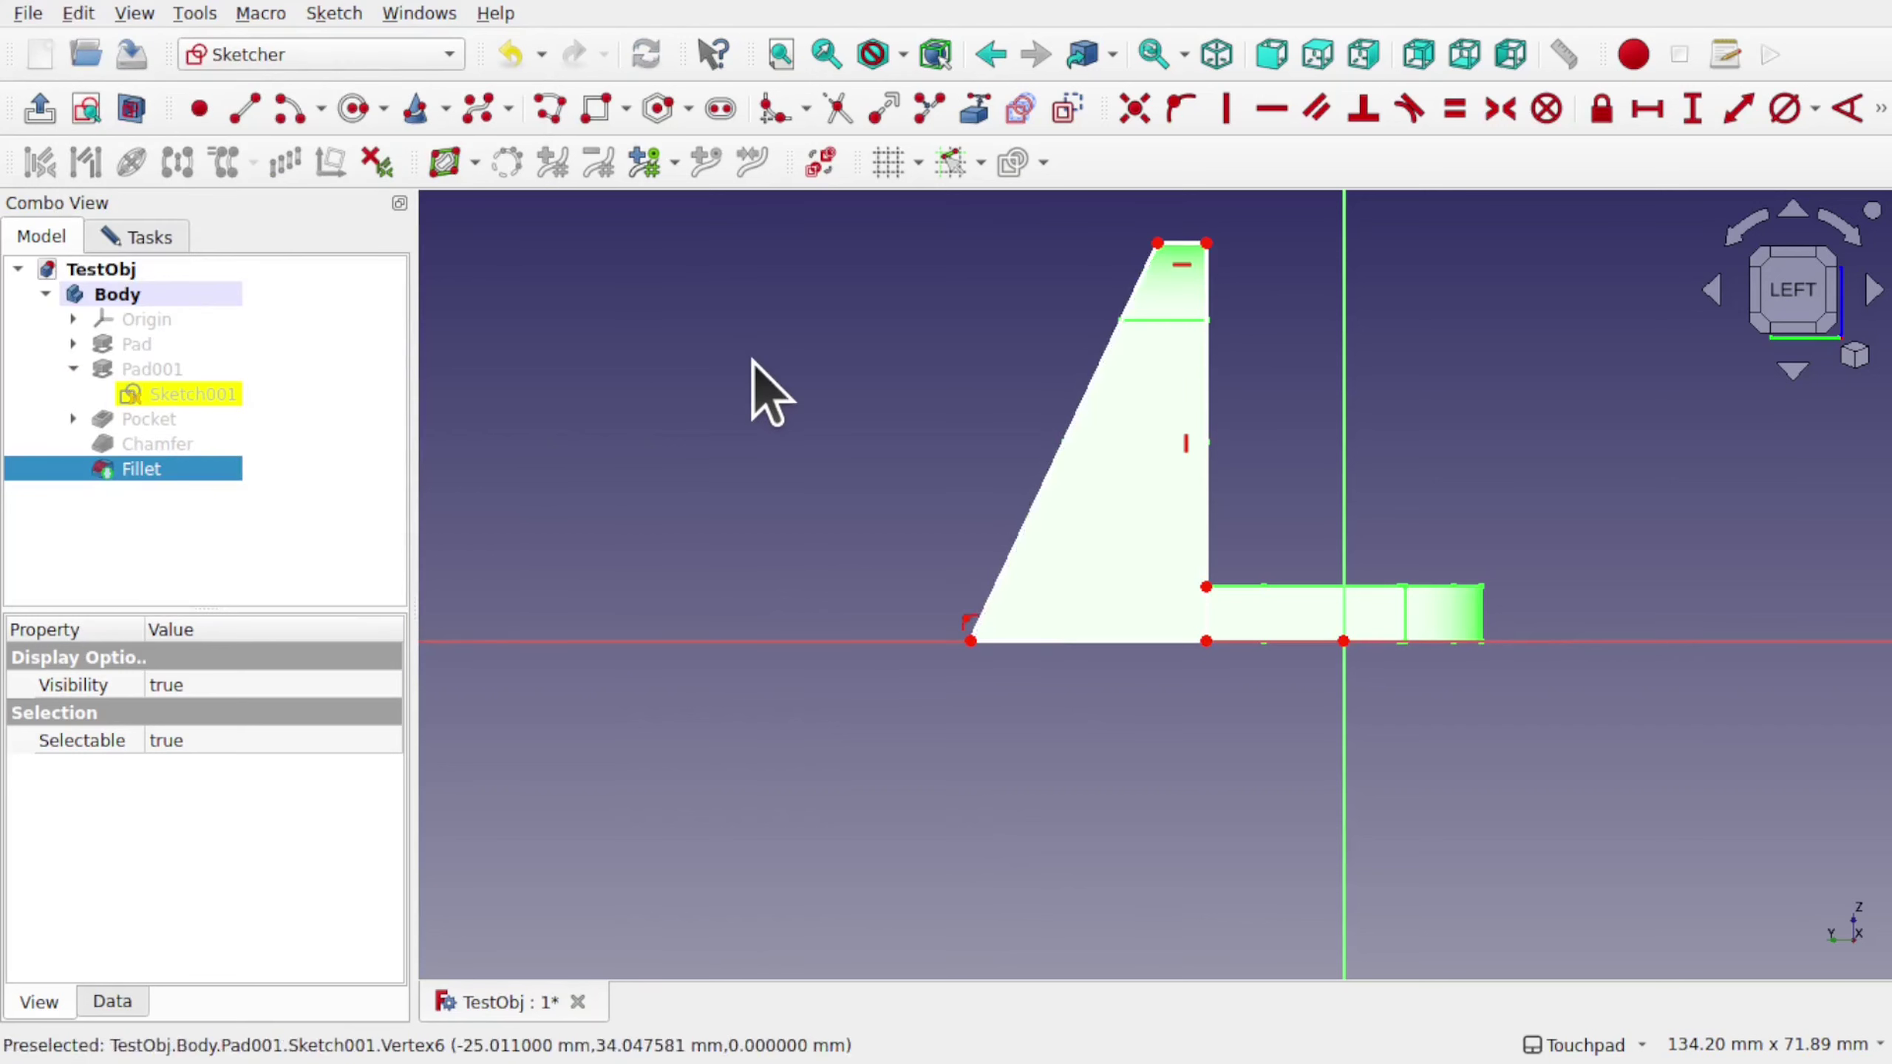
{"action": "left_click", "coordinate": [159, 235]}
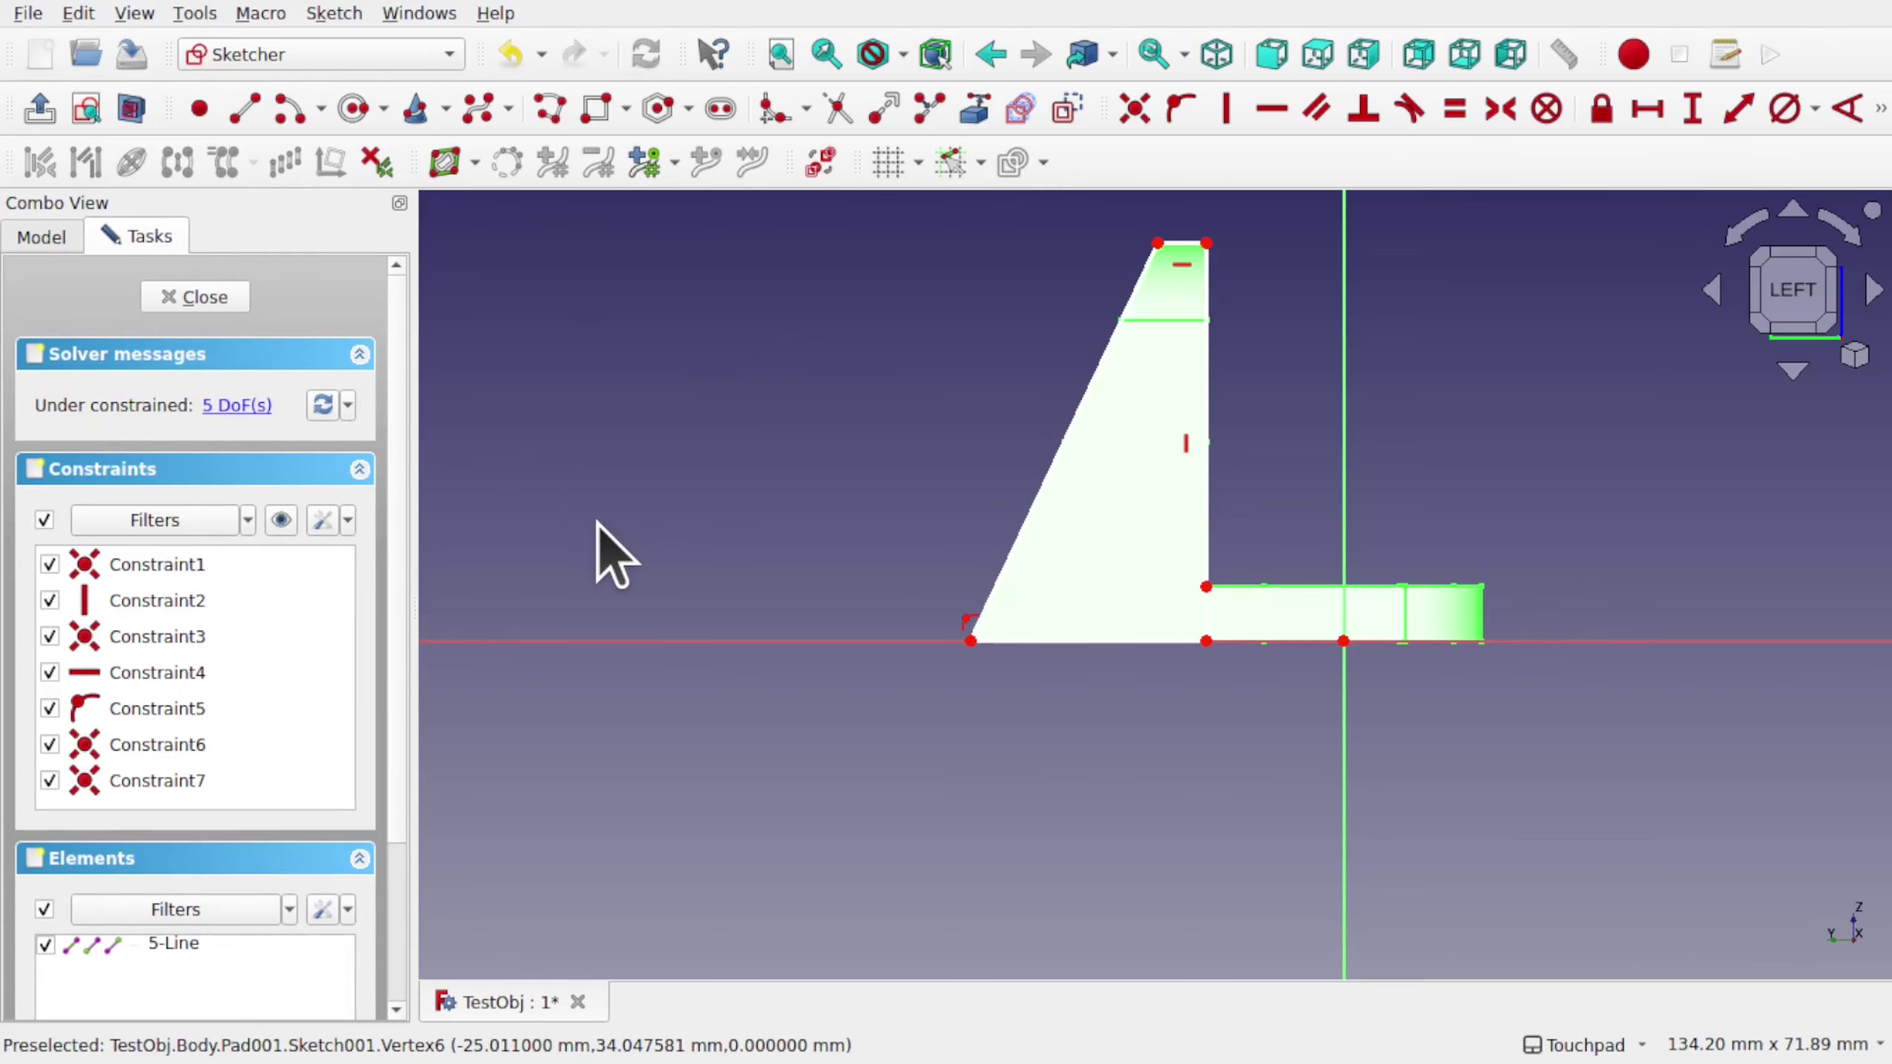
Reopen Sketch001 and pull its bottom-left corner further left, orbiting around the bracket.
{"action": "key", "text": "Escape"}
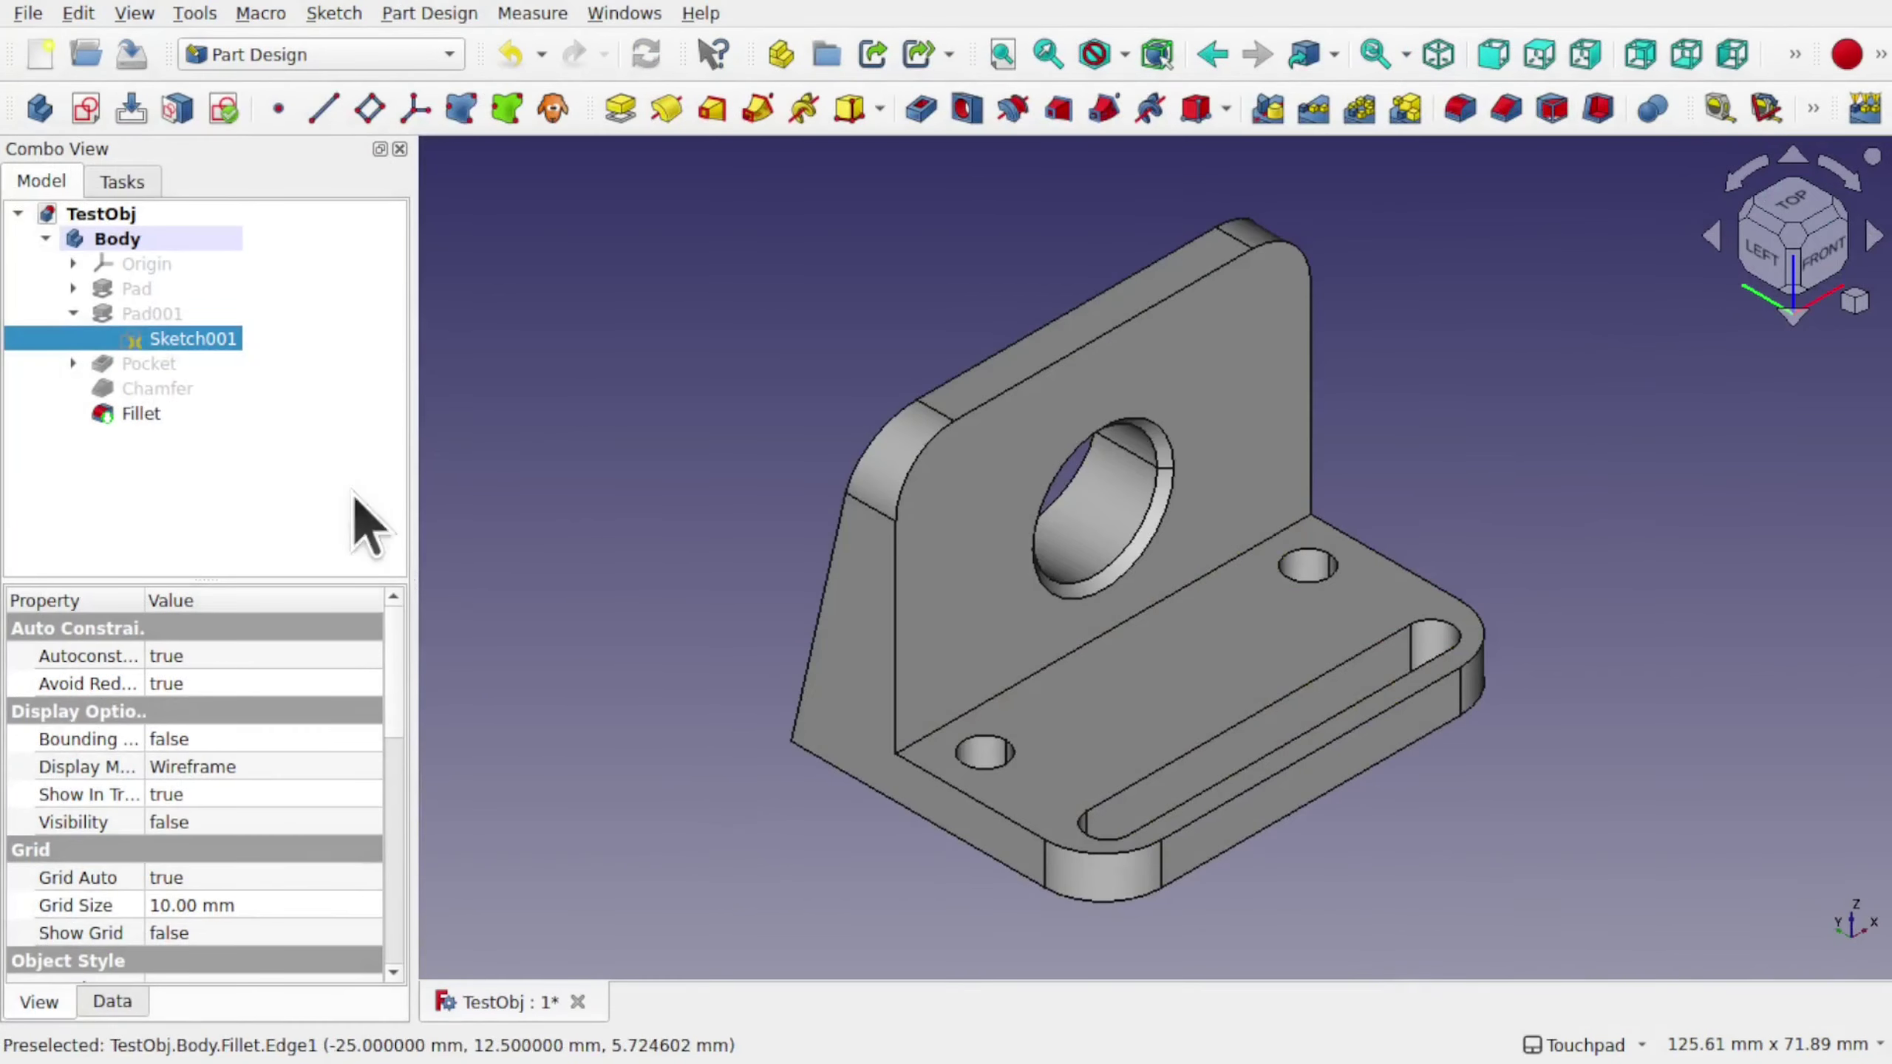
{"action": "double_click", "coordinate": [176, 339]}
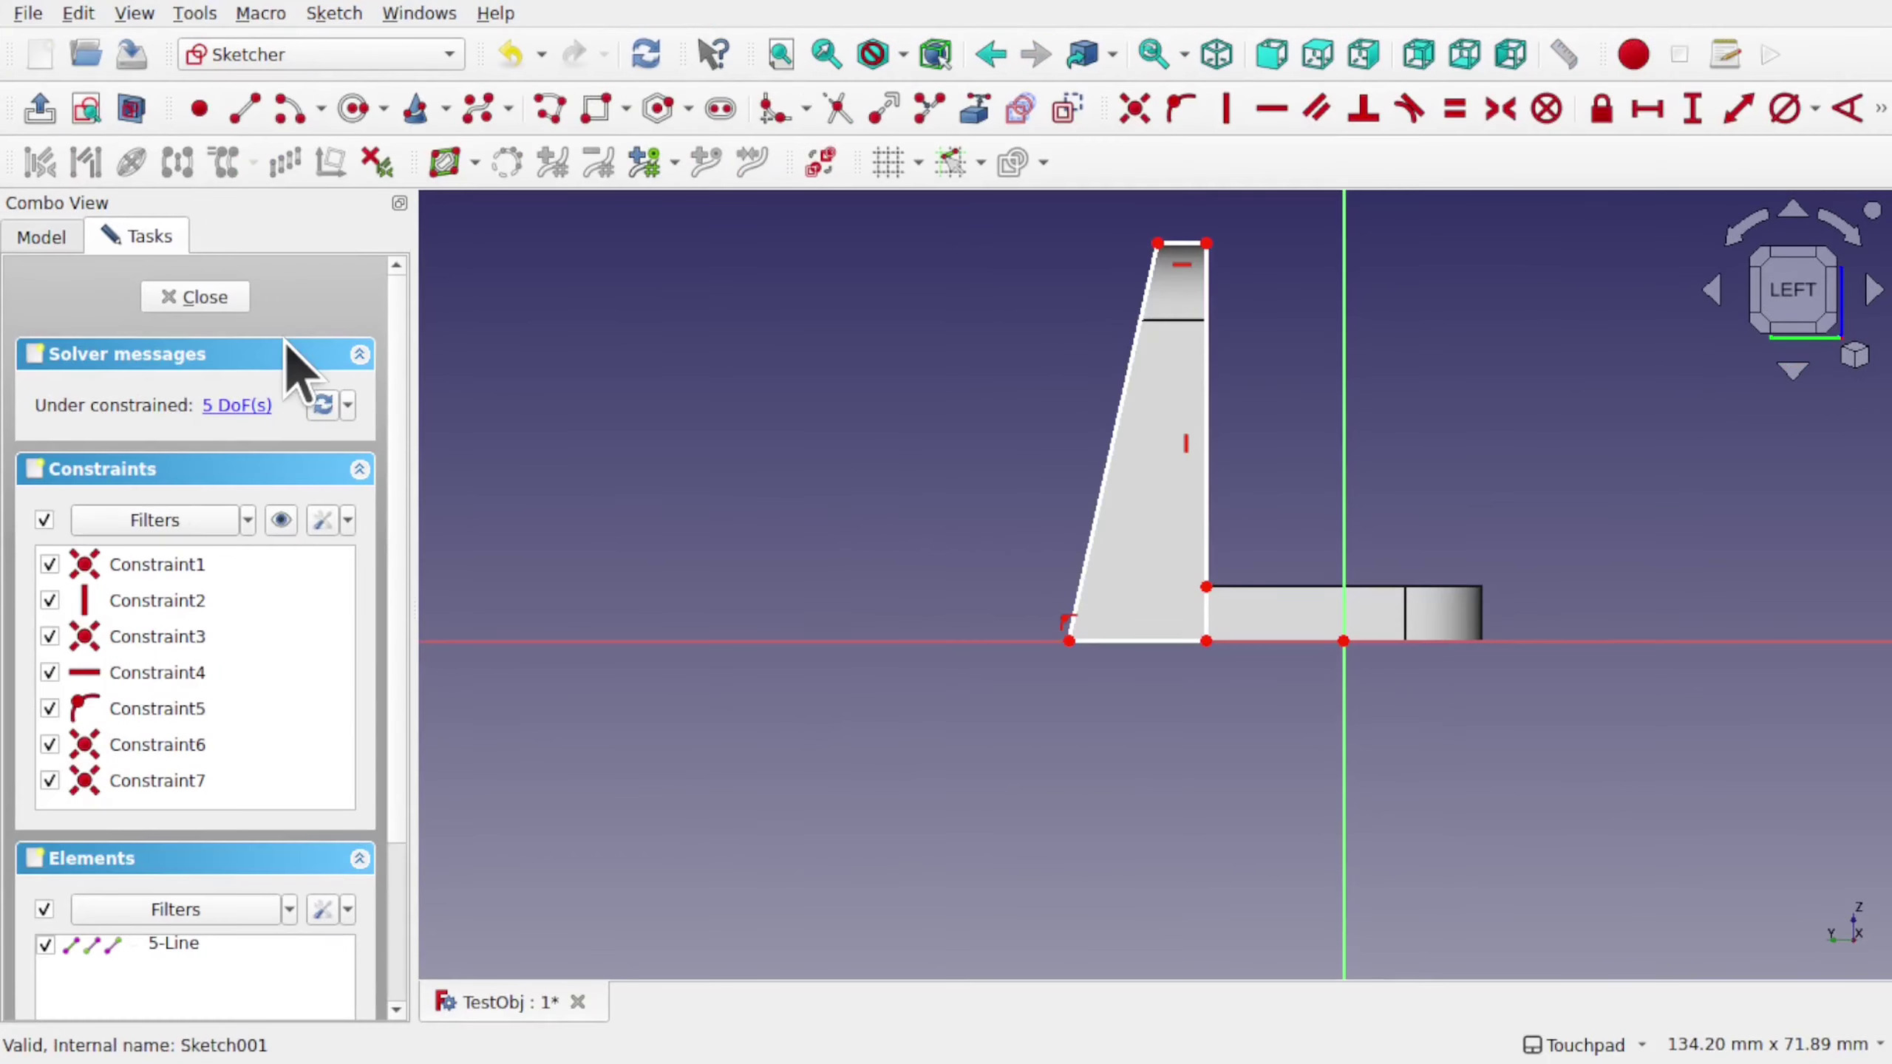
{"action": "mouse_move", "coordinate": [1217, 562]}
{"action": "left_mouse_down", "text": "alt"}
{"action": "mouse_move", "coordinate": [1014, 554]}
{"action": "mouse_move", "coordinate": [1084, 588]}
{"action": "mouse_move", "coordinate": [1043, 641]}
{"action": "left_mouse_up", "text": "alt"}
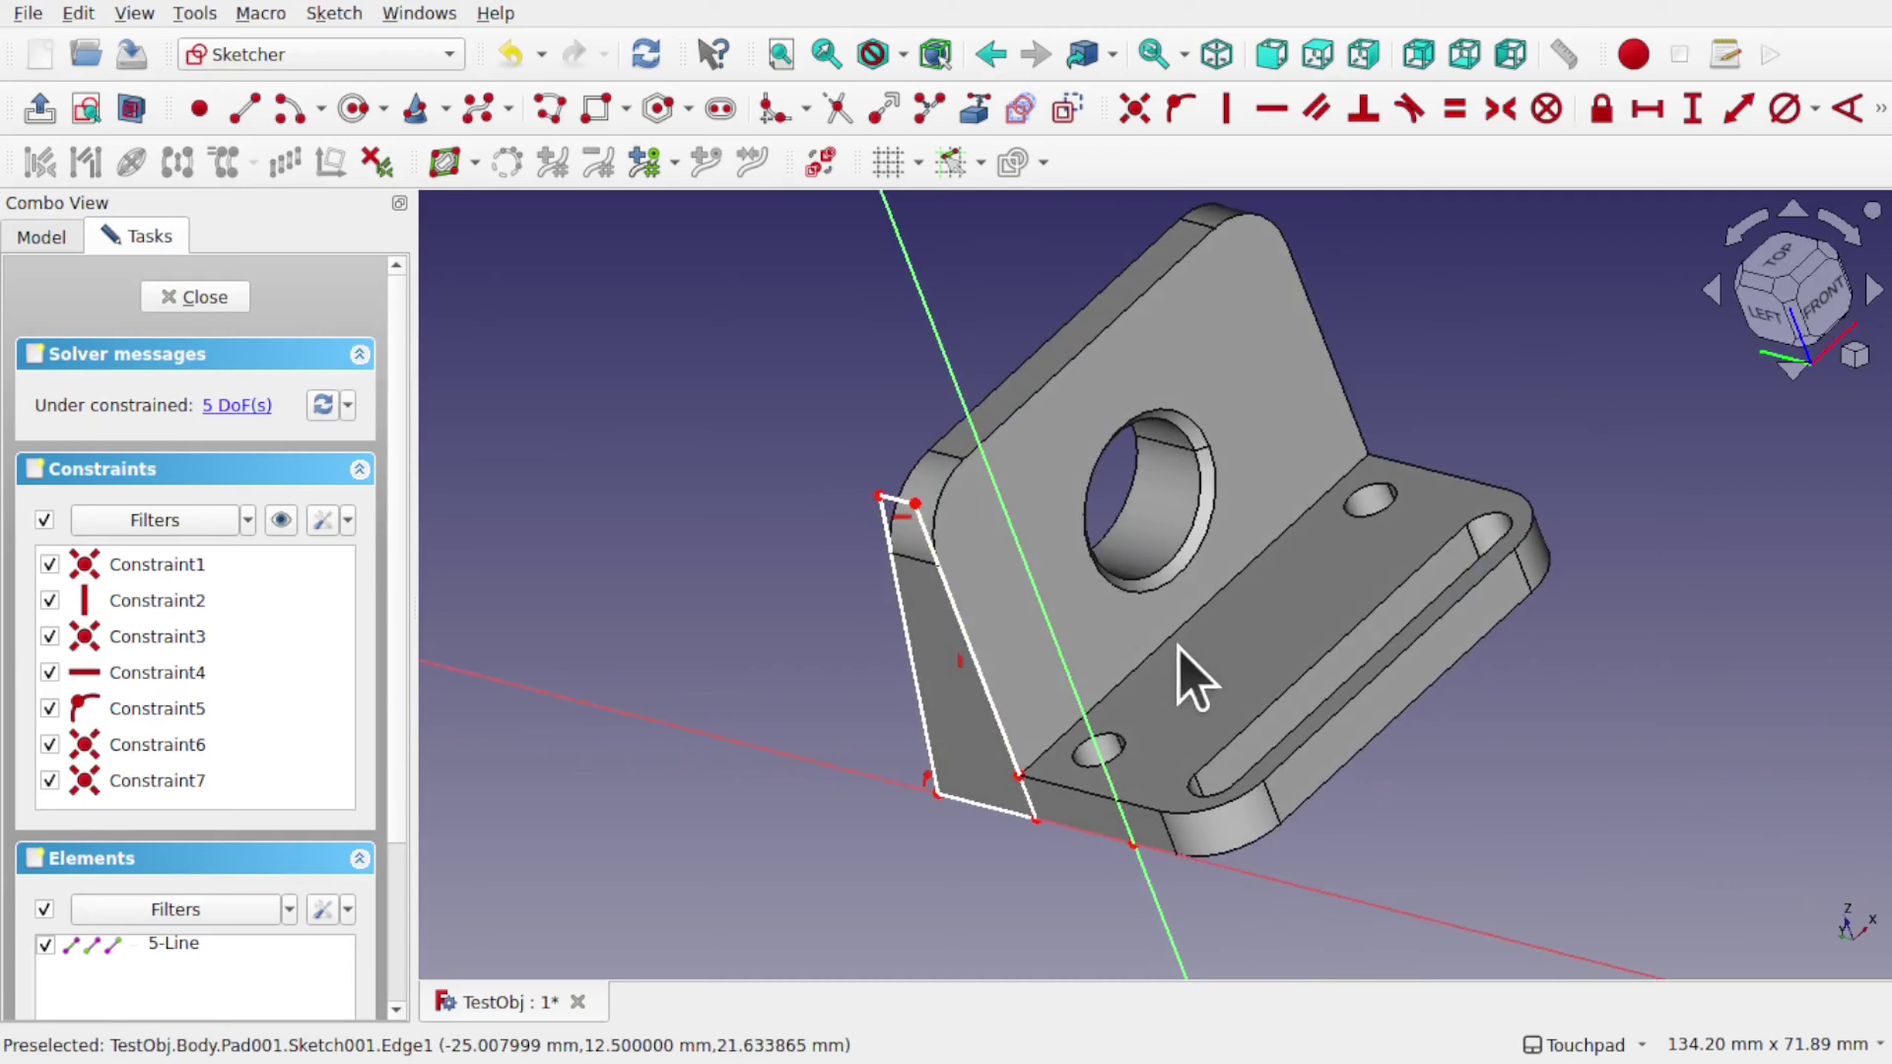
{"action": "mouse_move", "coordinate": [1196, 677]}
{"action": "left_mouse_down", "text": "alt"}
{"action": "mouse_move", "coordinate": [1175, 574]}
{"action": "mouse_move", "coordinate": [1452, 435]}
{"action": "mouse_move", "coordinate": [946, 561]}
{"action": "mouse_move", "coordinate": [1299, 487]}
{"action": "mouse_move", "coordinate": [1229, 566]}
{"action": "left_mouse_up", "text": "alt"}
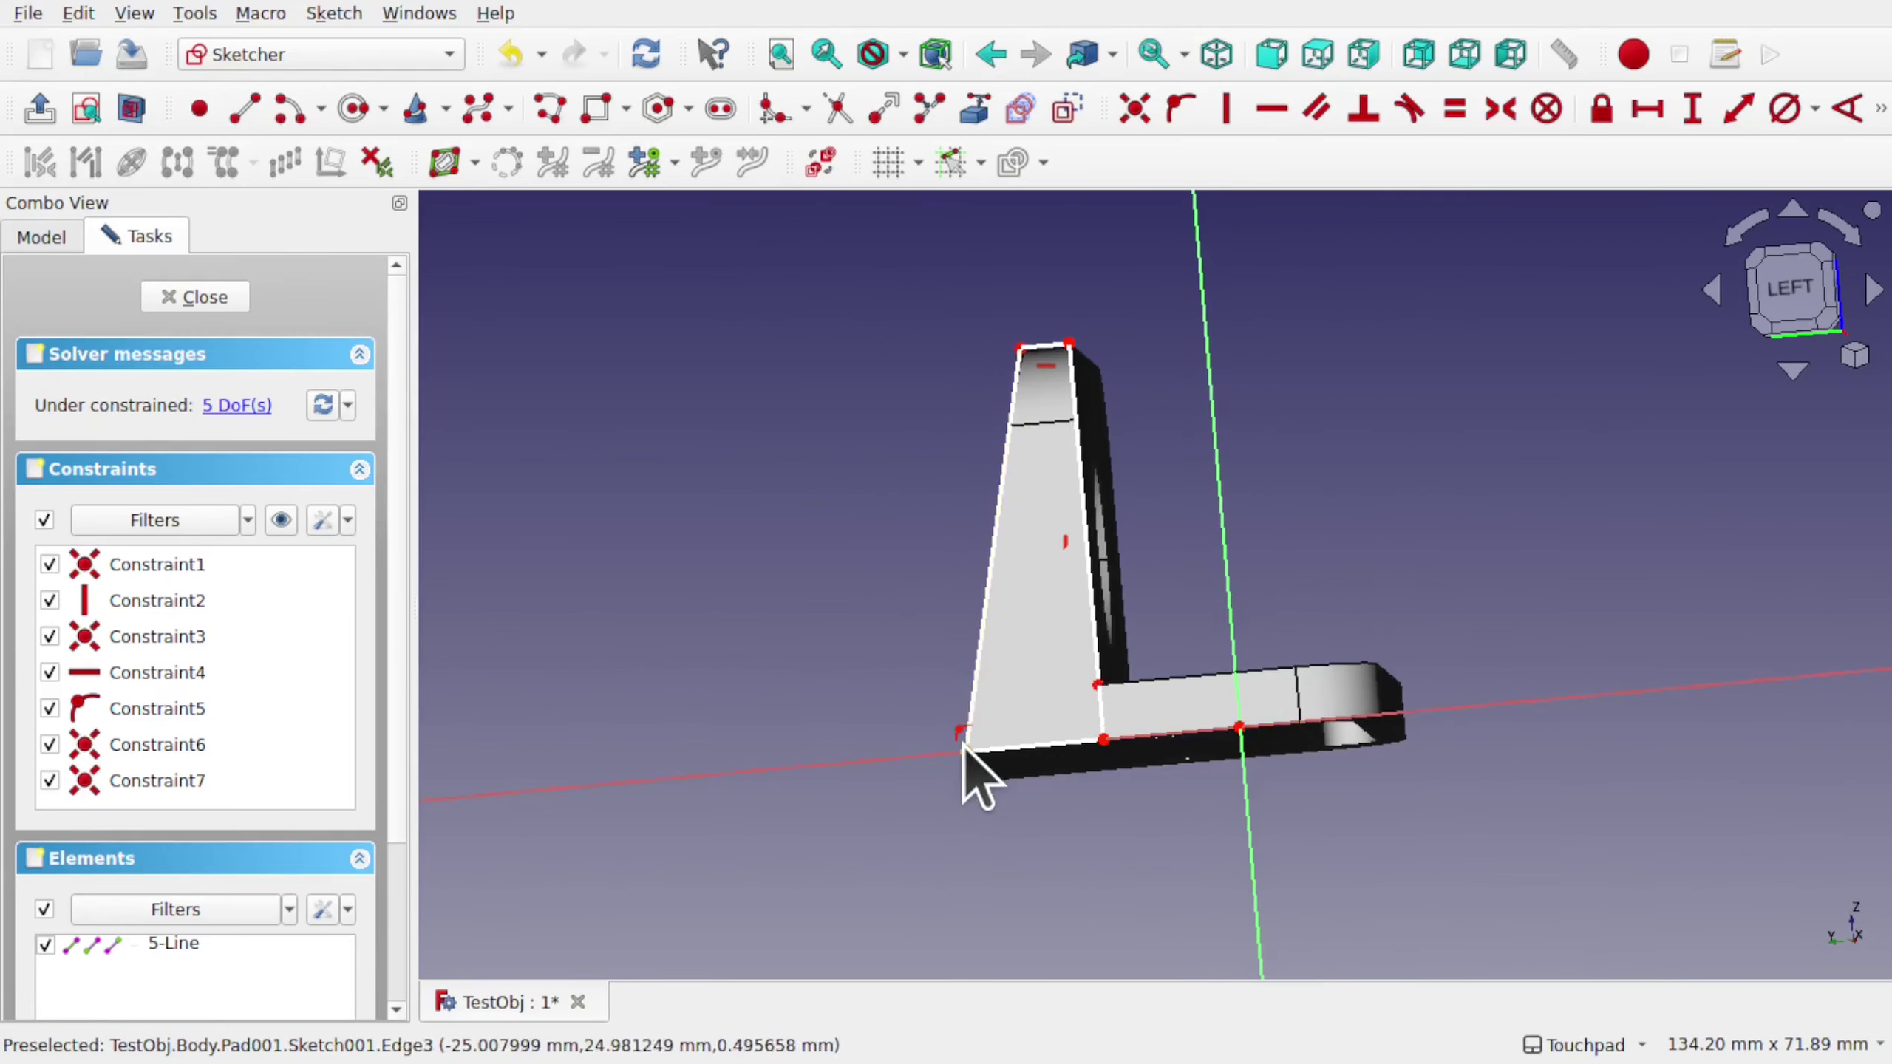
{"action": "left_click_drag", "start_coordinate": [962, 747], "coordinate": [842, 762]}
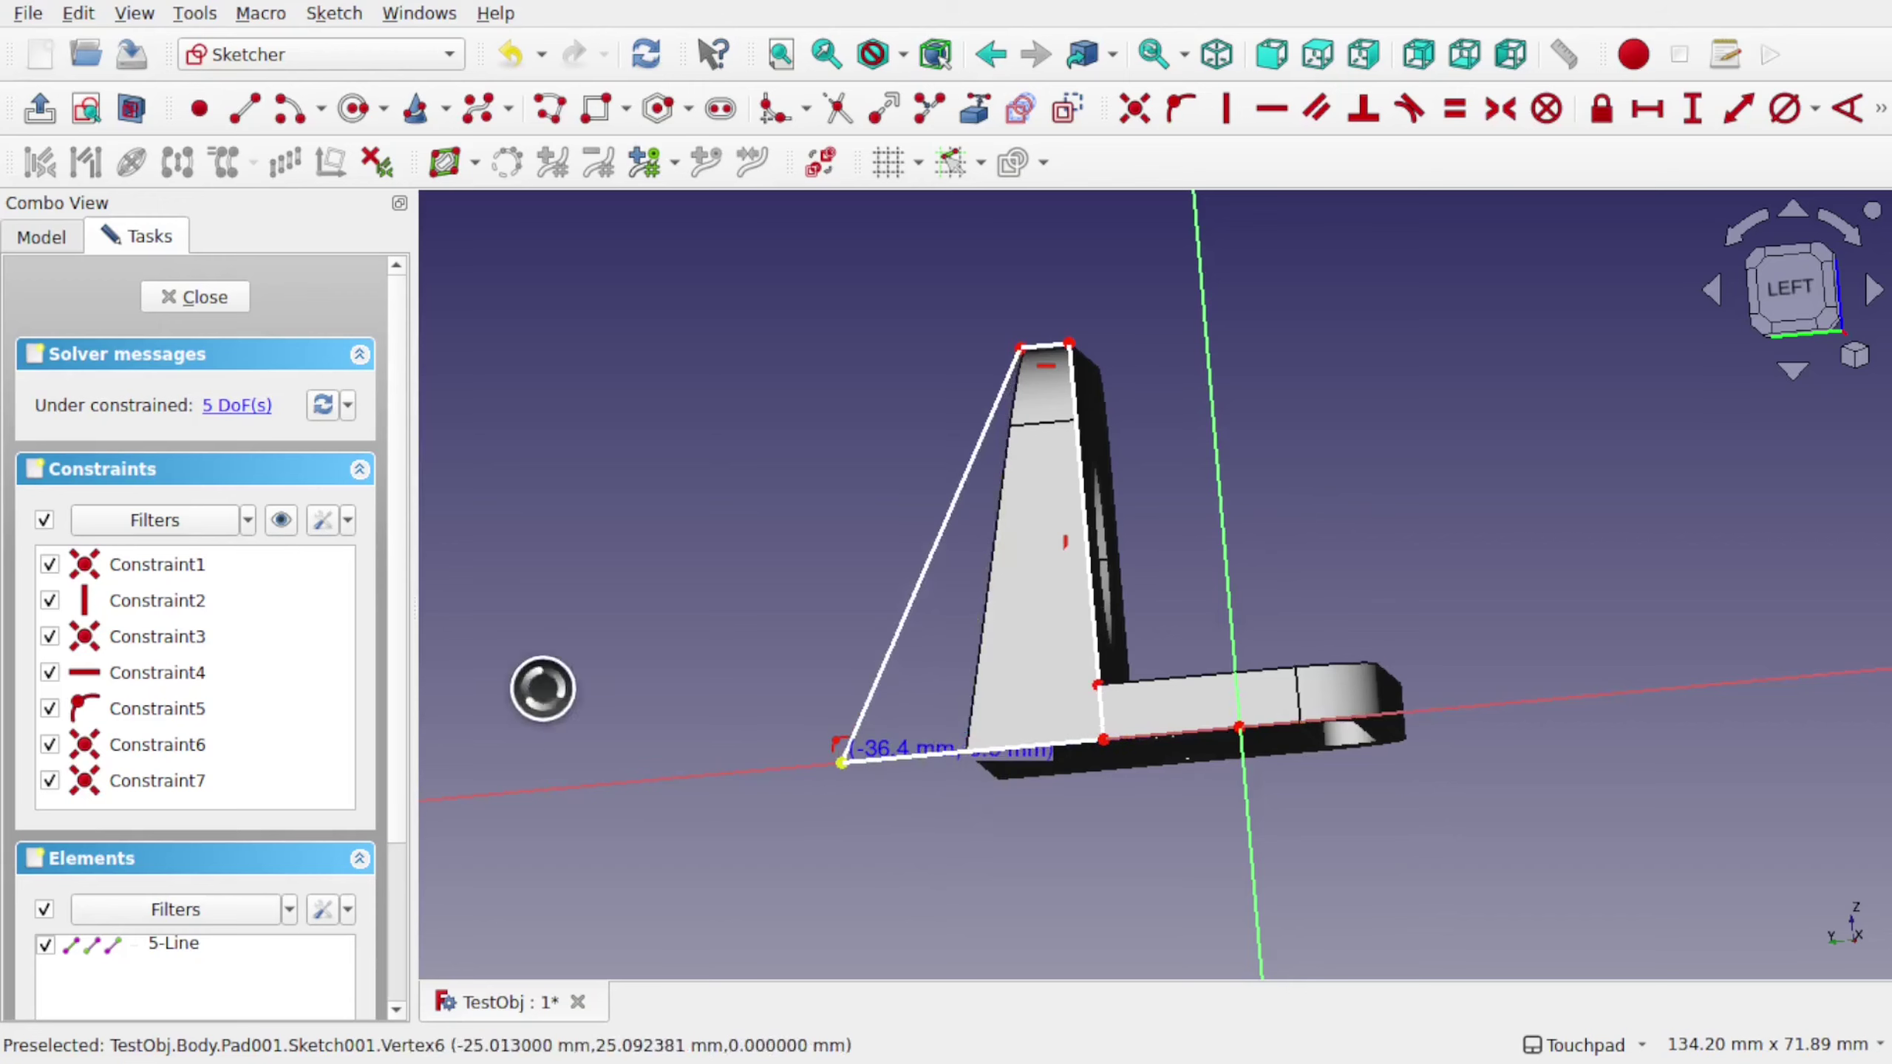
{"action": "mouse_move", "coordinate": [1001, 633]}
{"action": "left_mouse_down", "text": "alt"}
{"action": "mouse_move", "coordinate": [1002, 726]}
{"action": "mouse_move", "coordinate": [891, 731]}
{"action": "mouse_move", "coordinate": [1324, 666]}
{"action": "left_mouse_up", "text": "alt"}
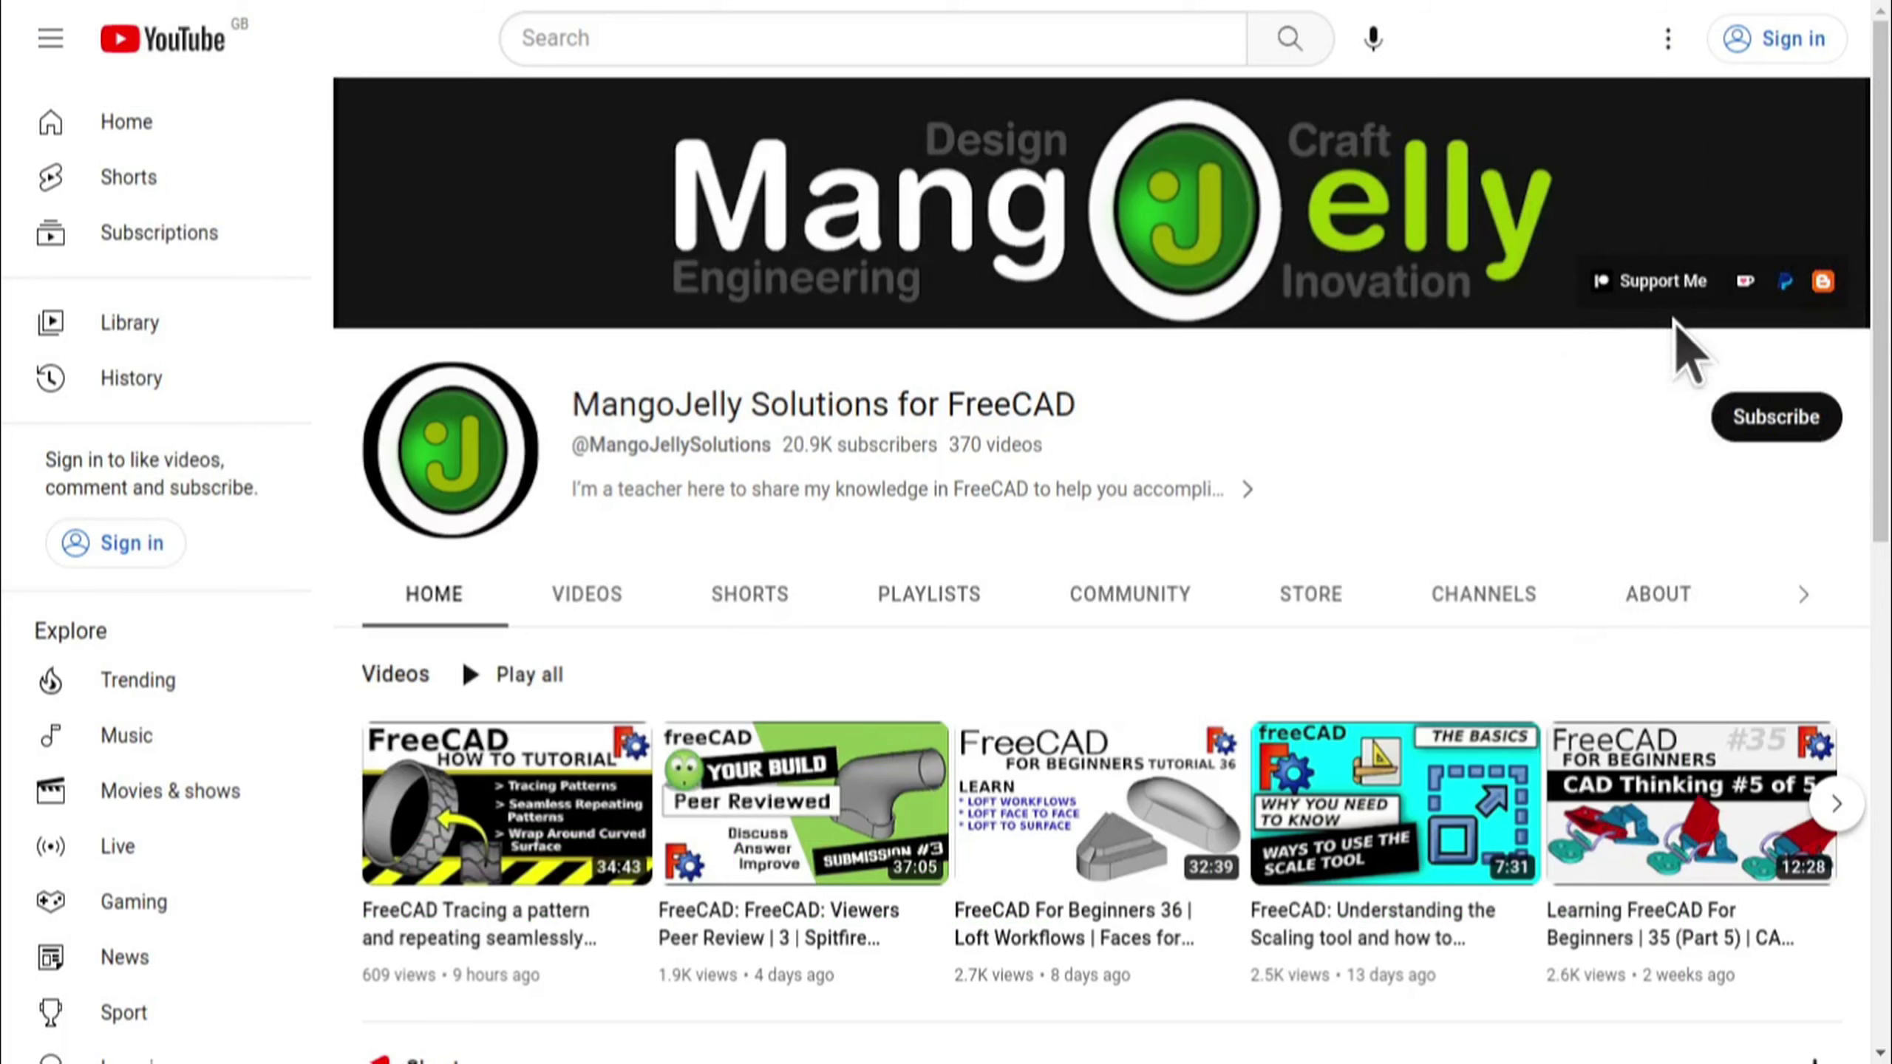
Open the channel's ABOUT tab and scroll through its description and stats.
{"action": "left_click", "coordinate": [1648, 593]}
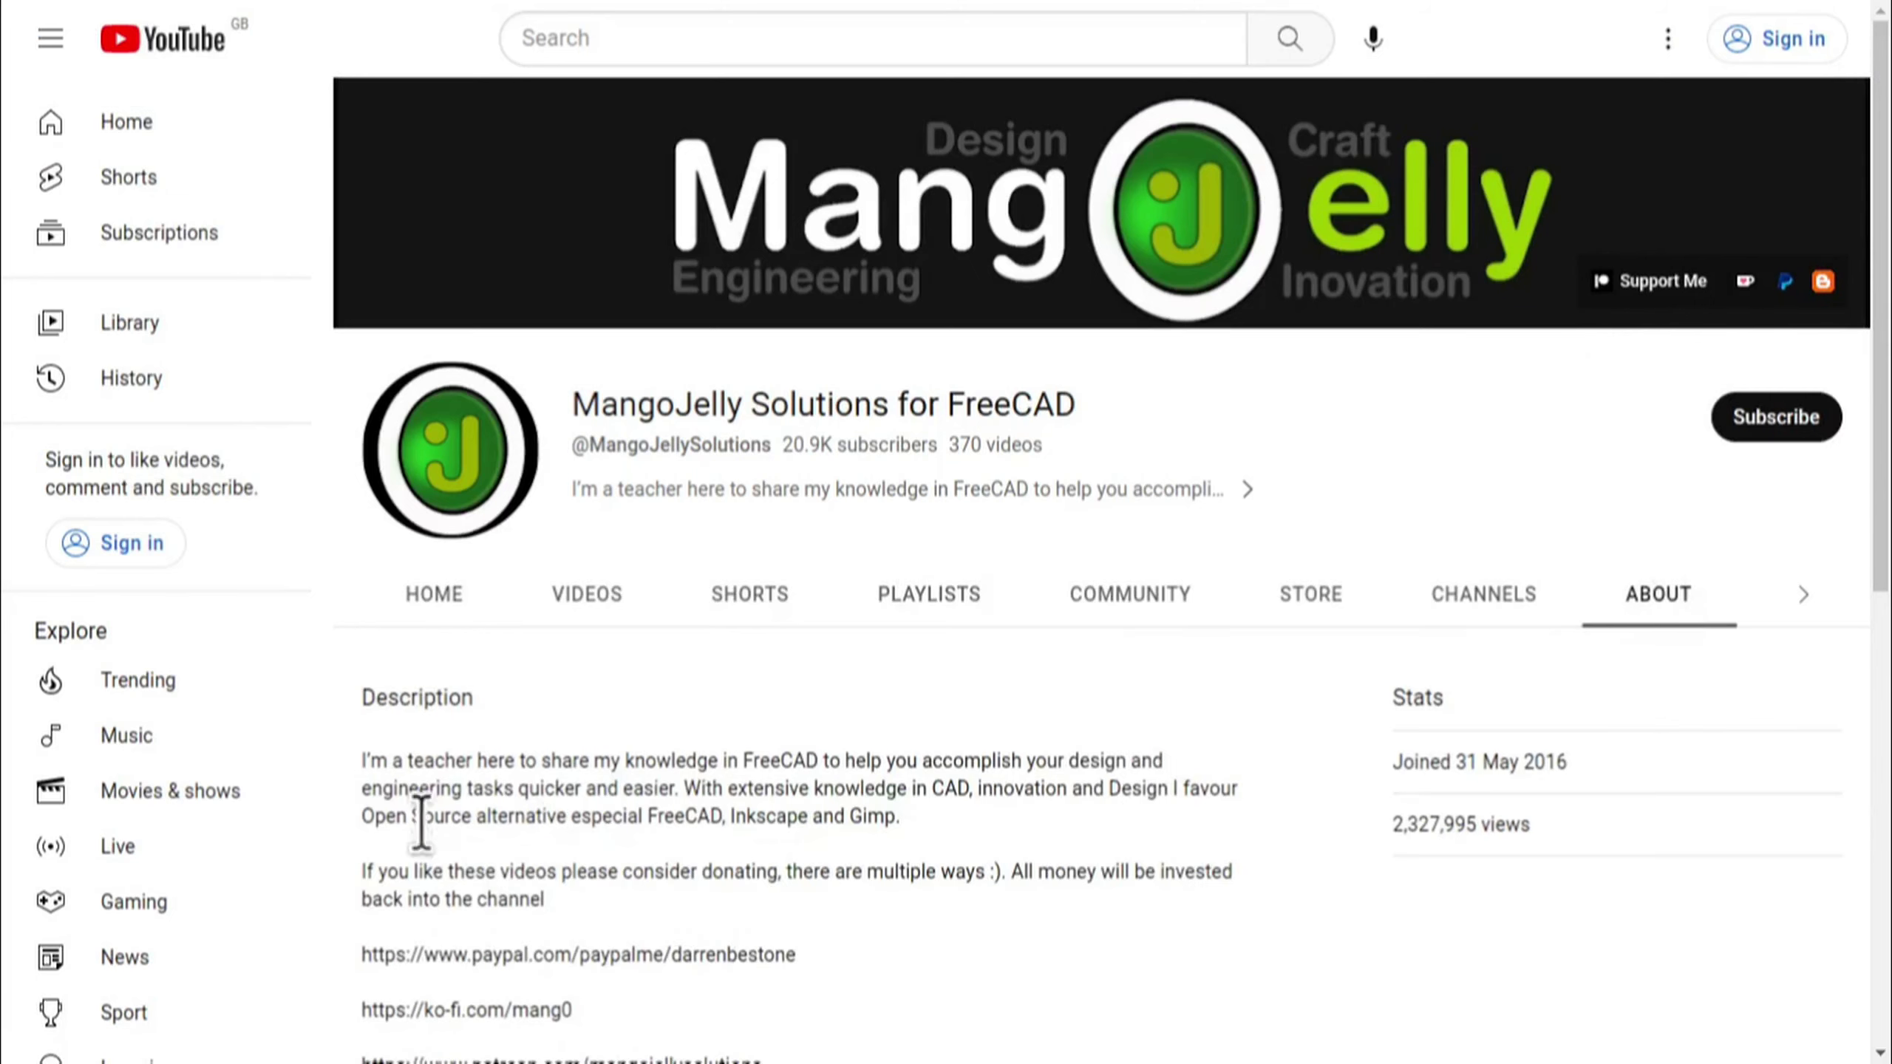
{"action": "scroll", "coordinate": [417, 819], "scroll_direction": "down", "scroll_amount": 3}
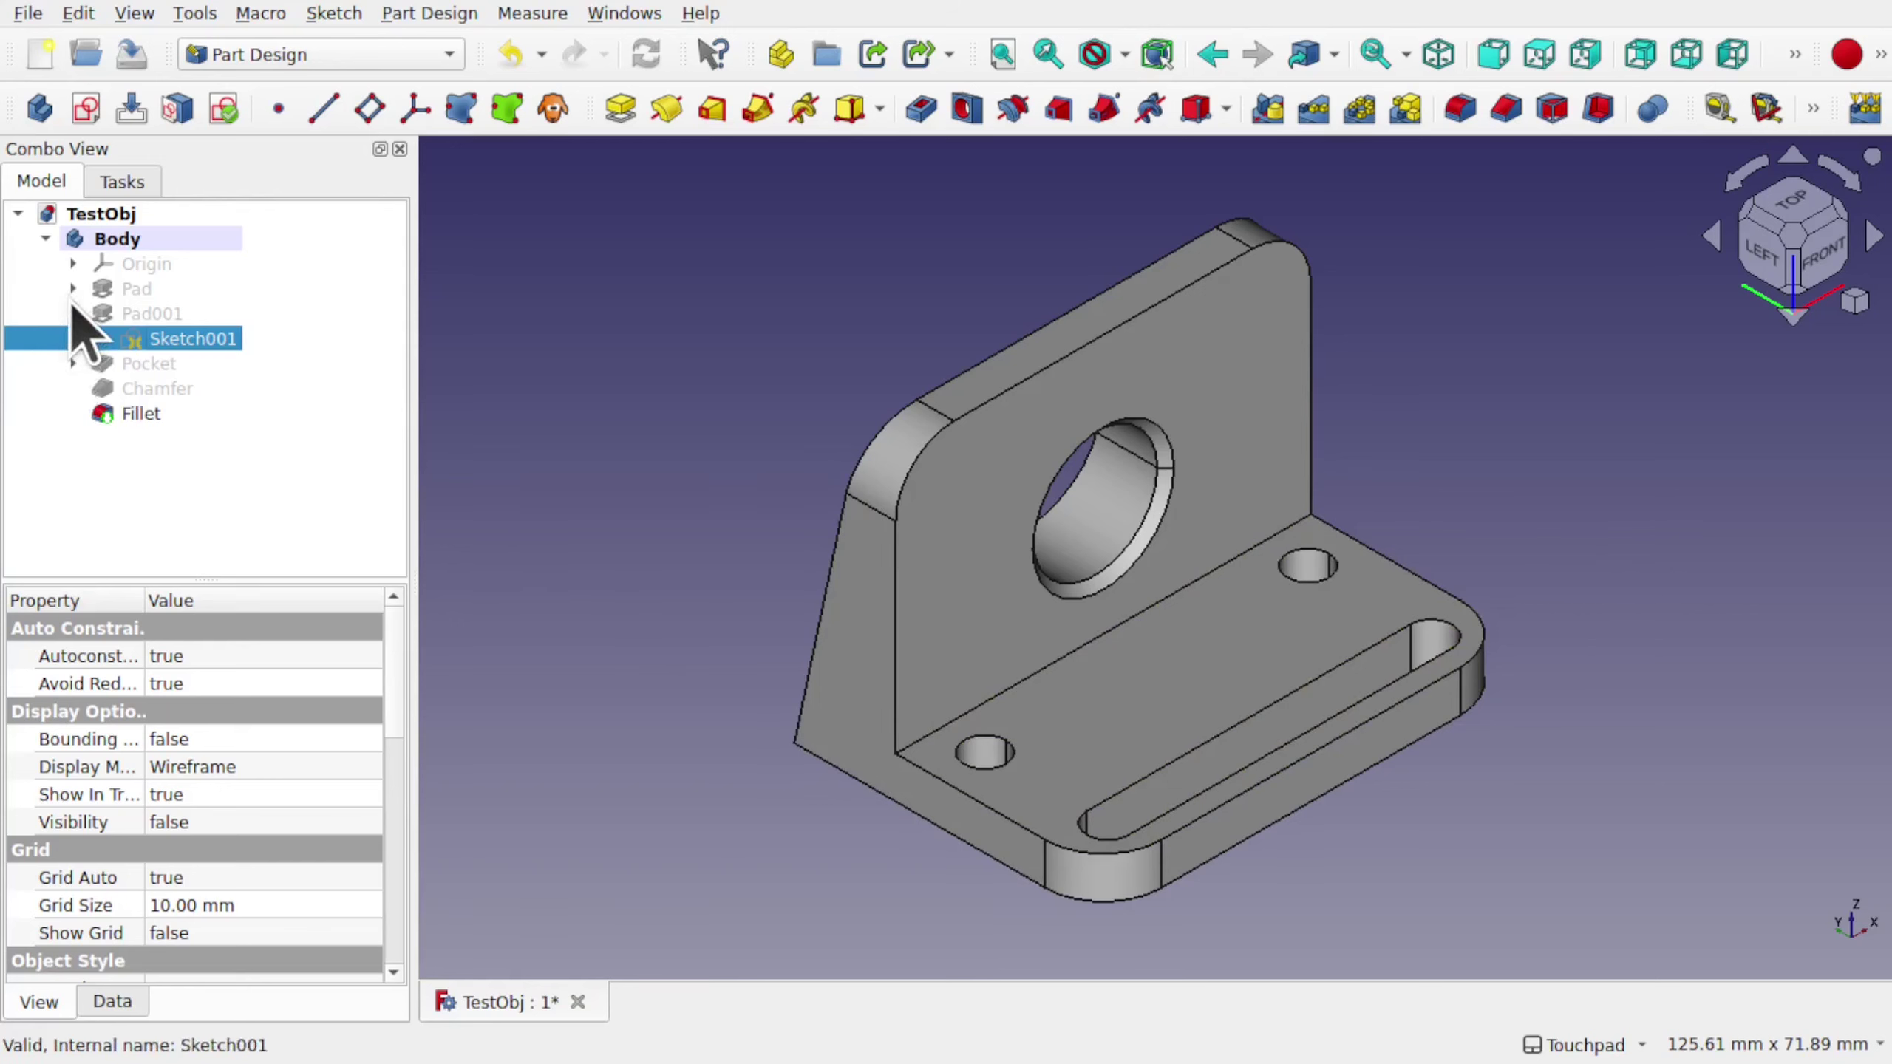
Expand the Pocket branch in the tree and open Sketch002 for editing.
{"action": "left_click", "coordinate": [74, 288]}
{"action": "left_click", "coordinate": [73, 288]}
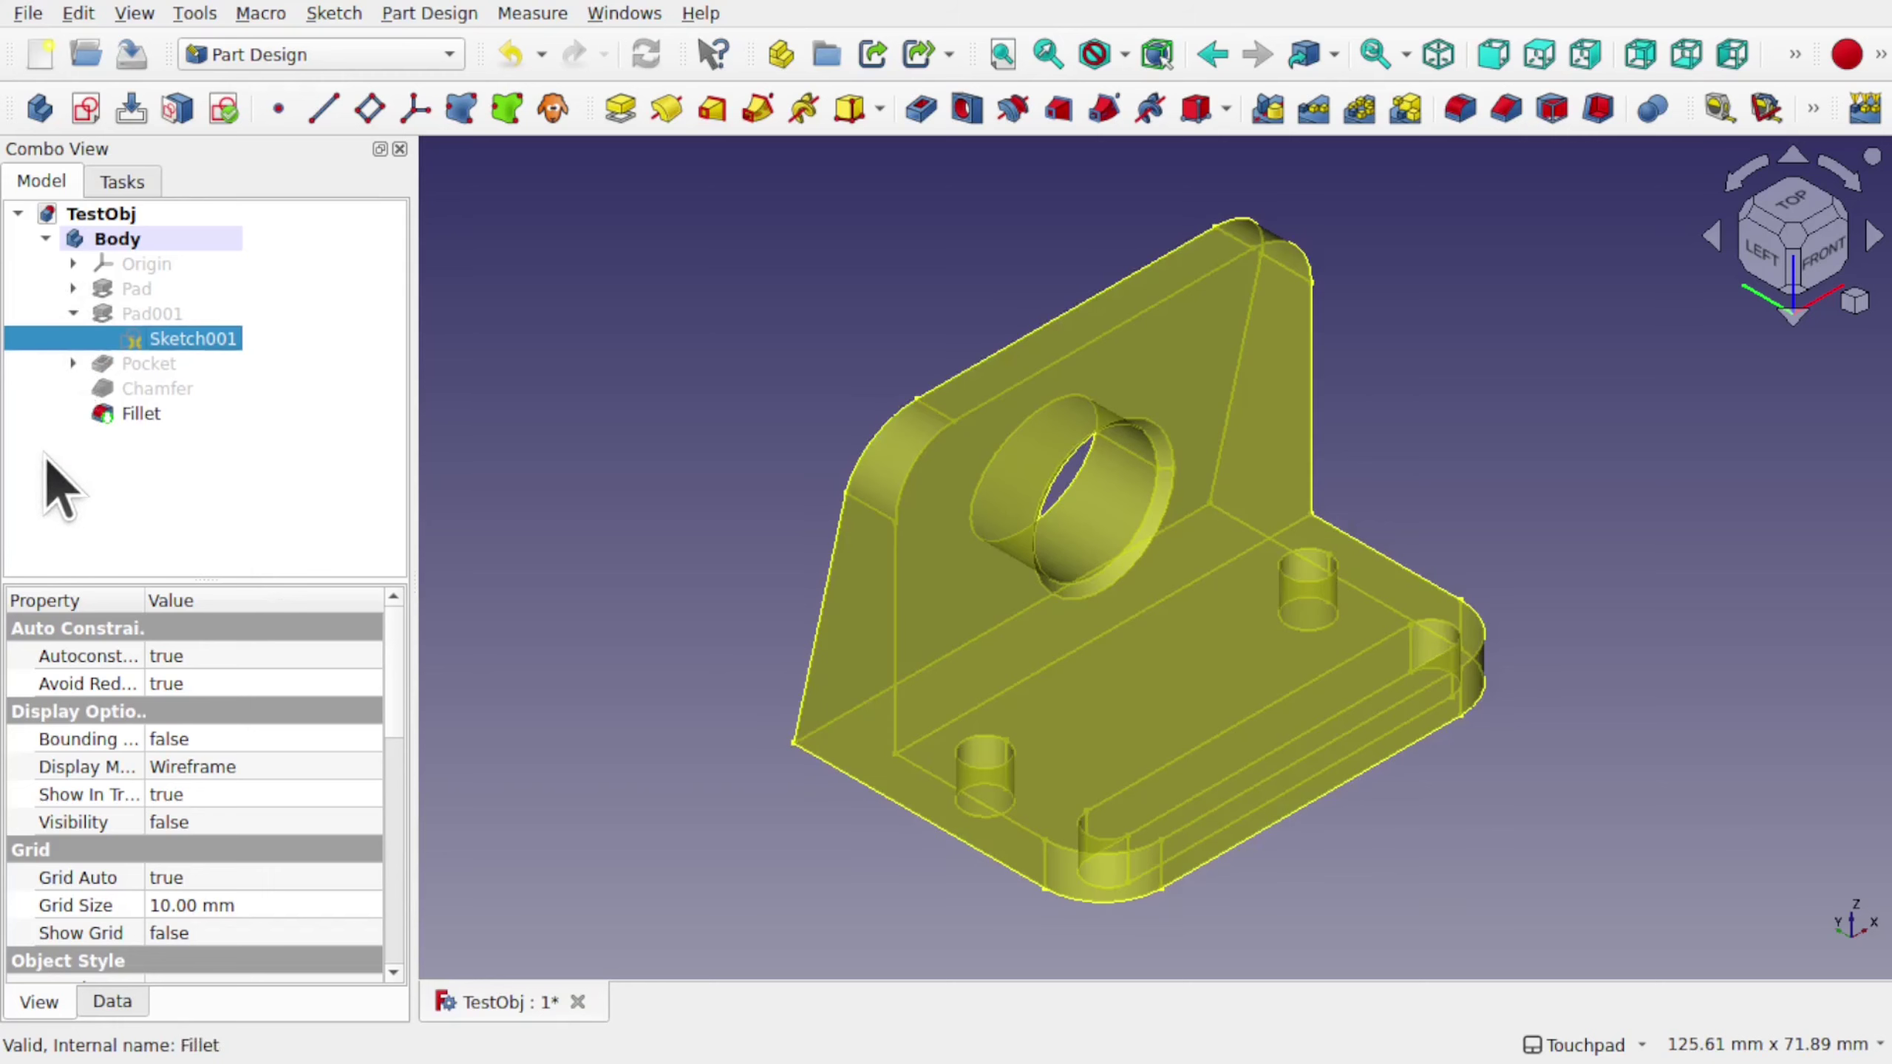
{"action": "left_click", "coordinate": [74, 314]}
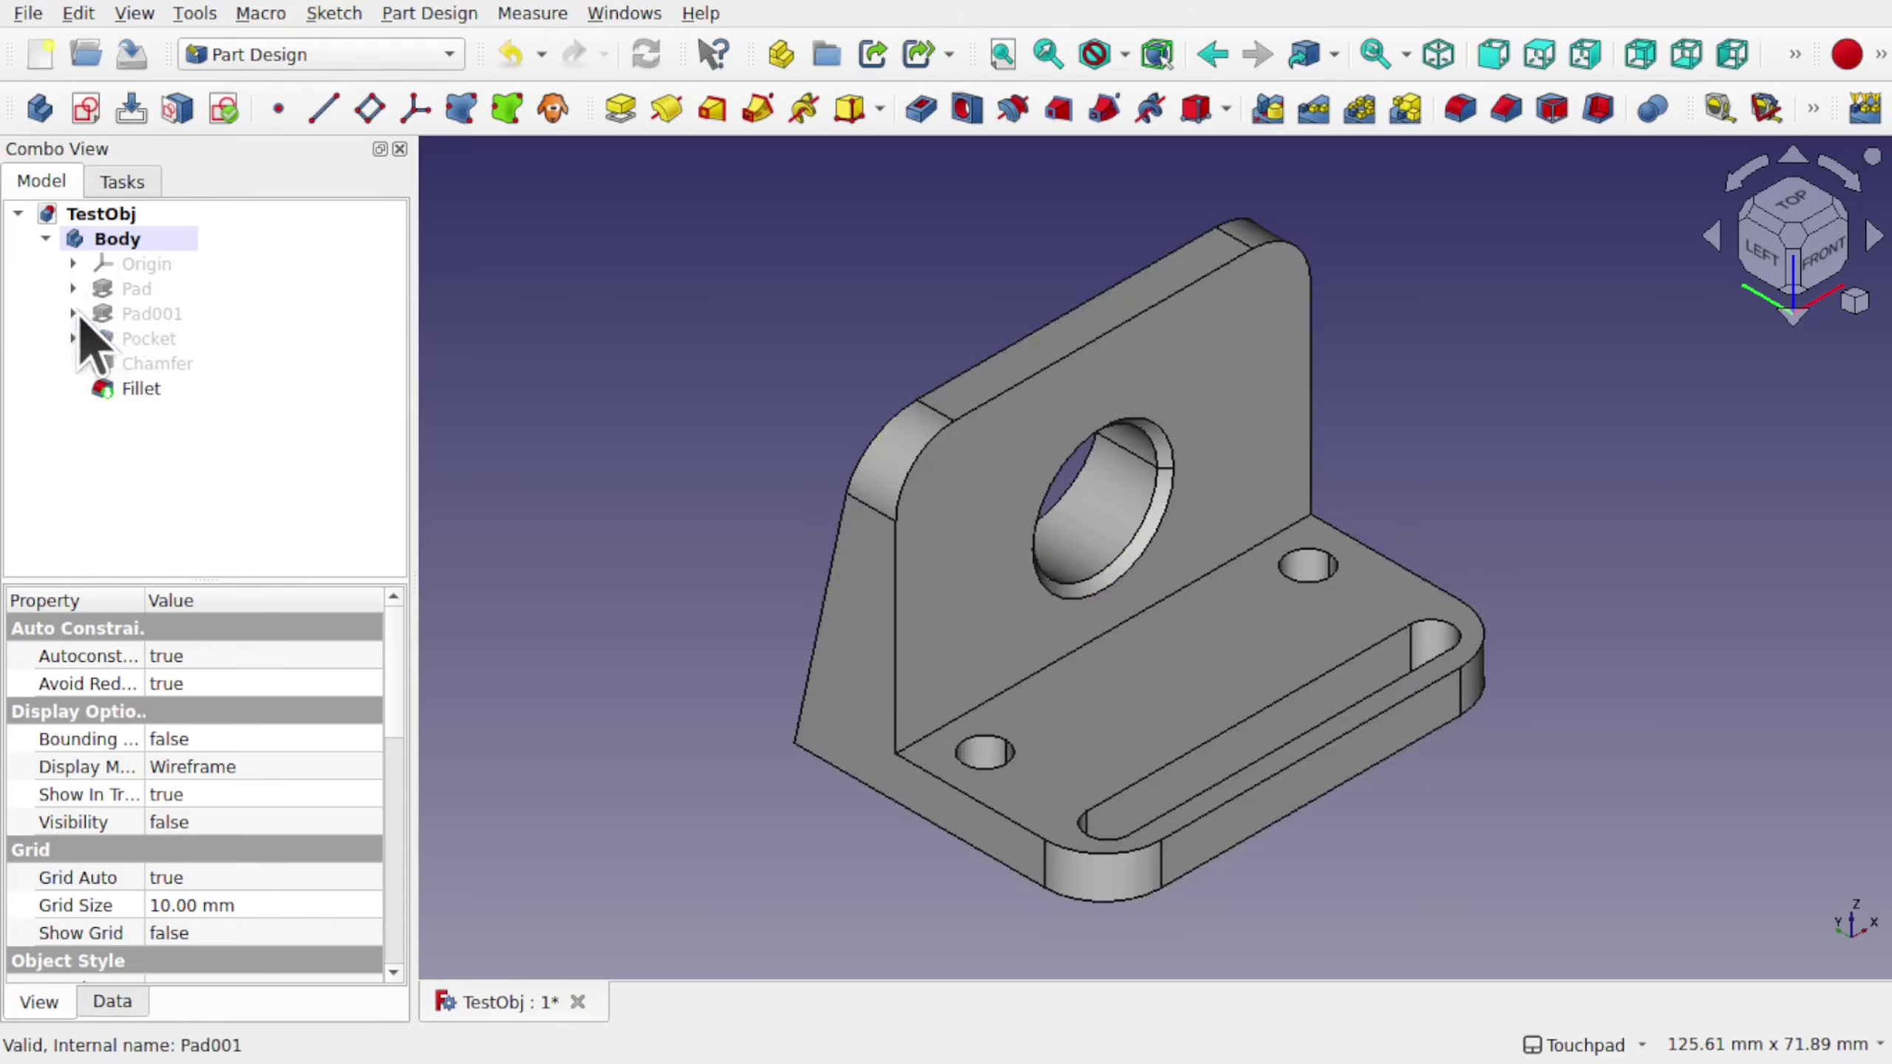
{"action": "left_click", "coordinate": [73, 338]}
{"action": "left_click", "coordinate": [174, 352]}
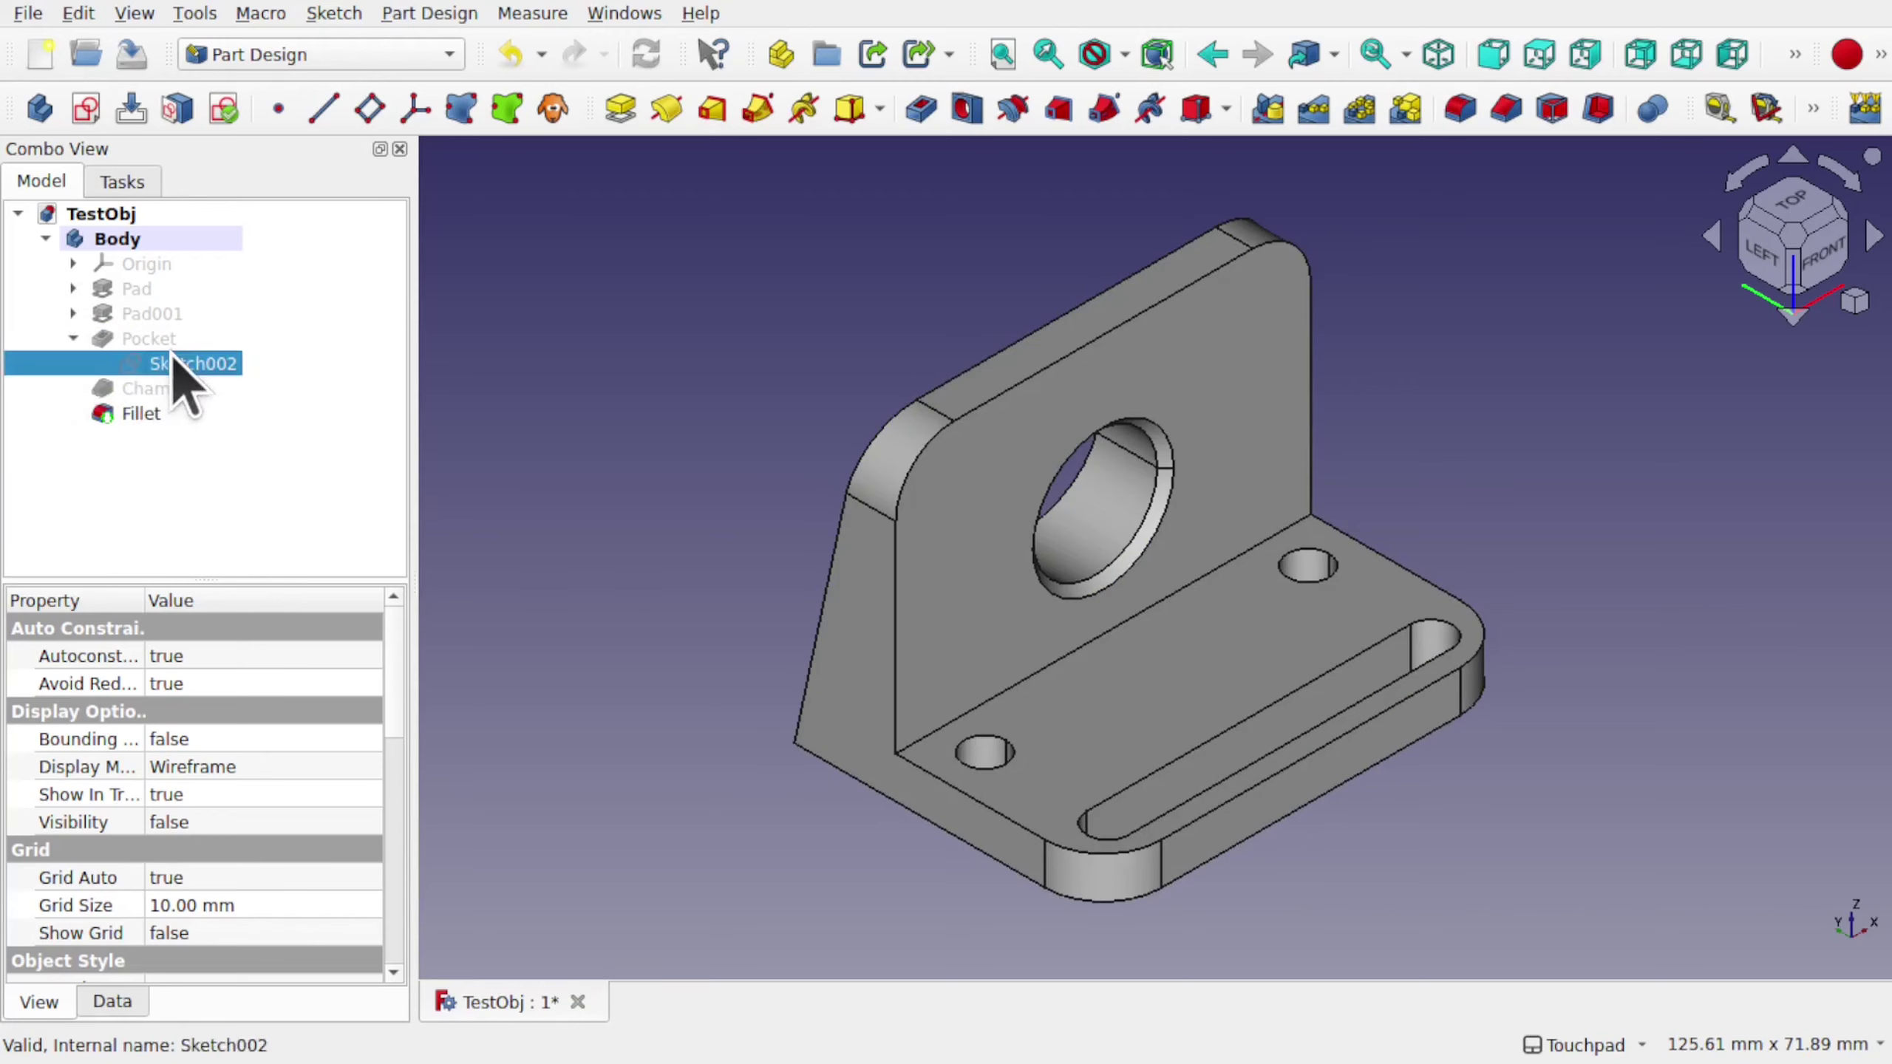
{"action": "double_click", "coordinate": [174, 355]}
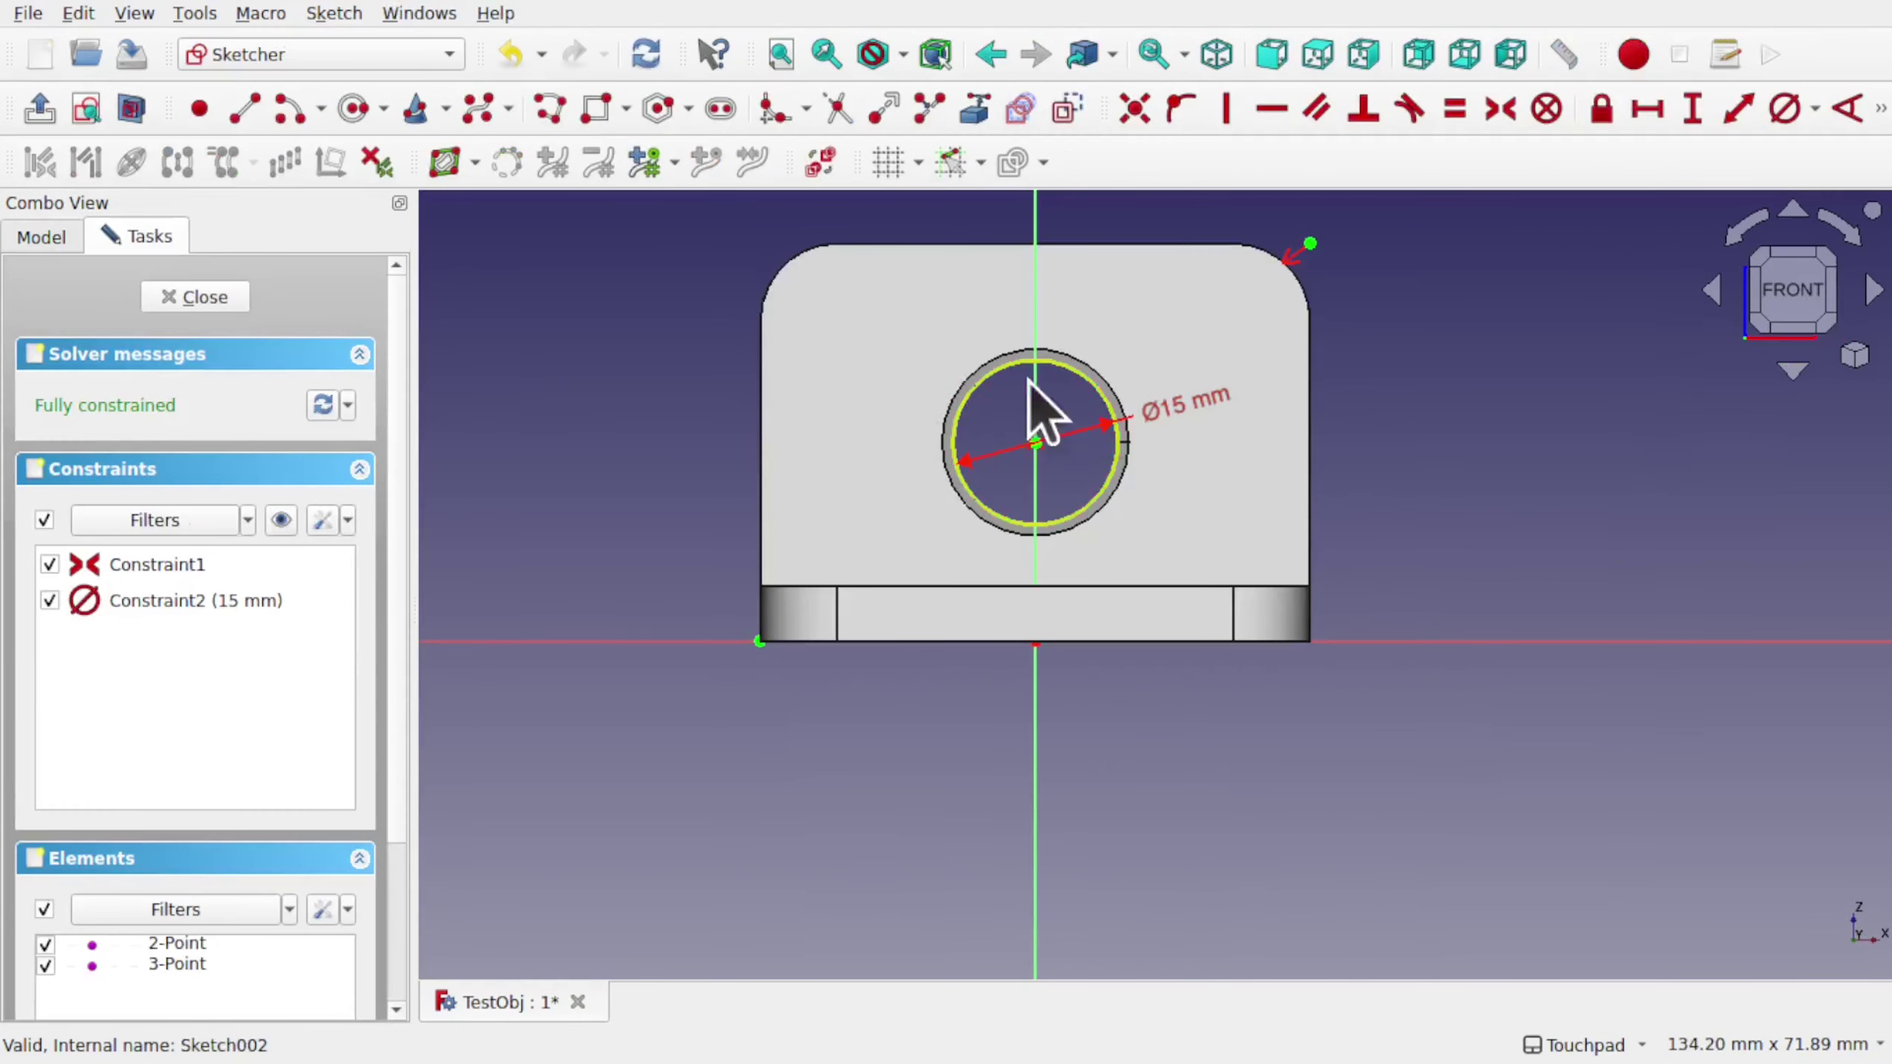
Change the hole diameter from 15 to 20 mm, then toggle section view on and off.
{"action": "double_click", "coordinate": [1196, 406]}
{"action": "type", "text": "2"}
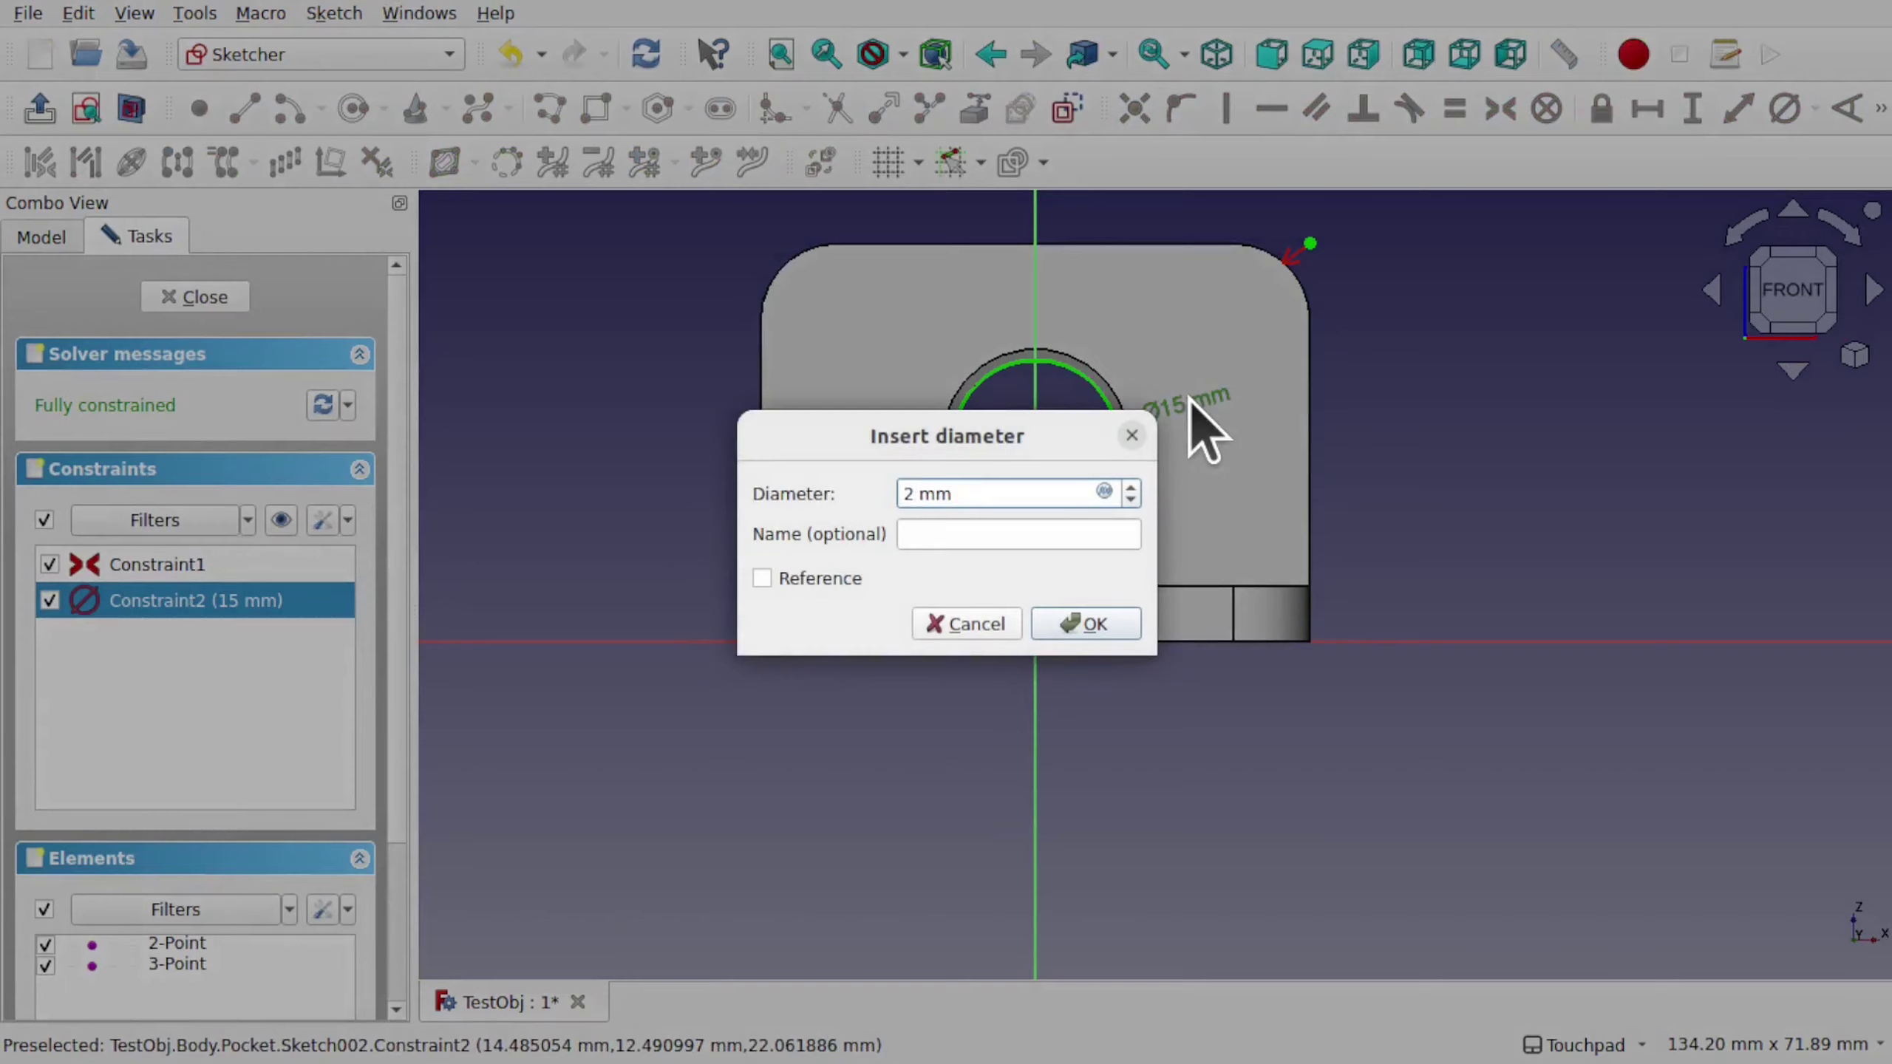
{"action": "type", "text": "0"}
{"action": "key", "text": "Return"}
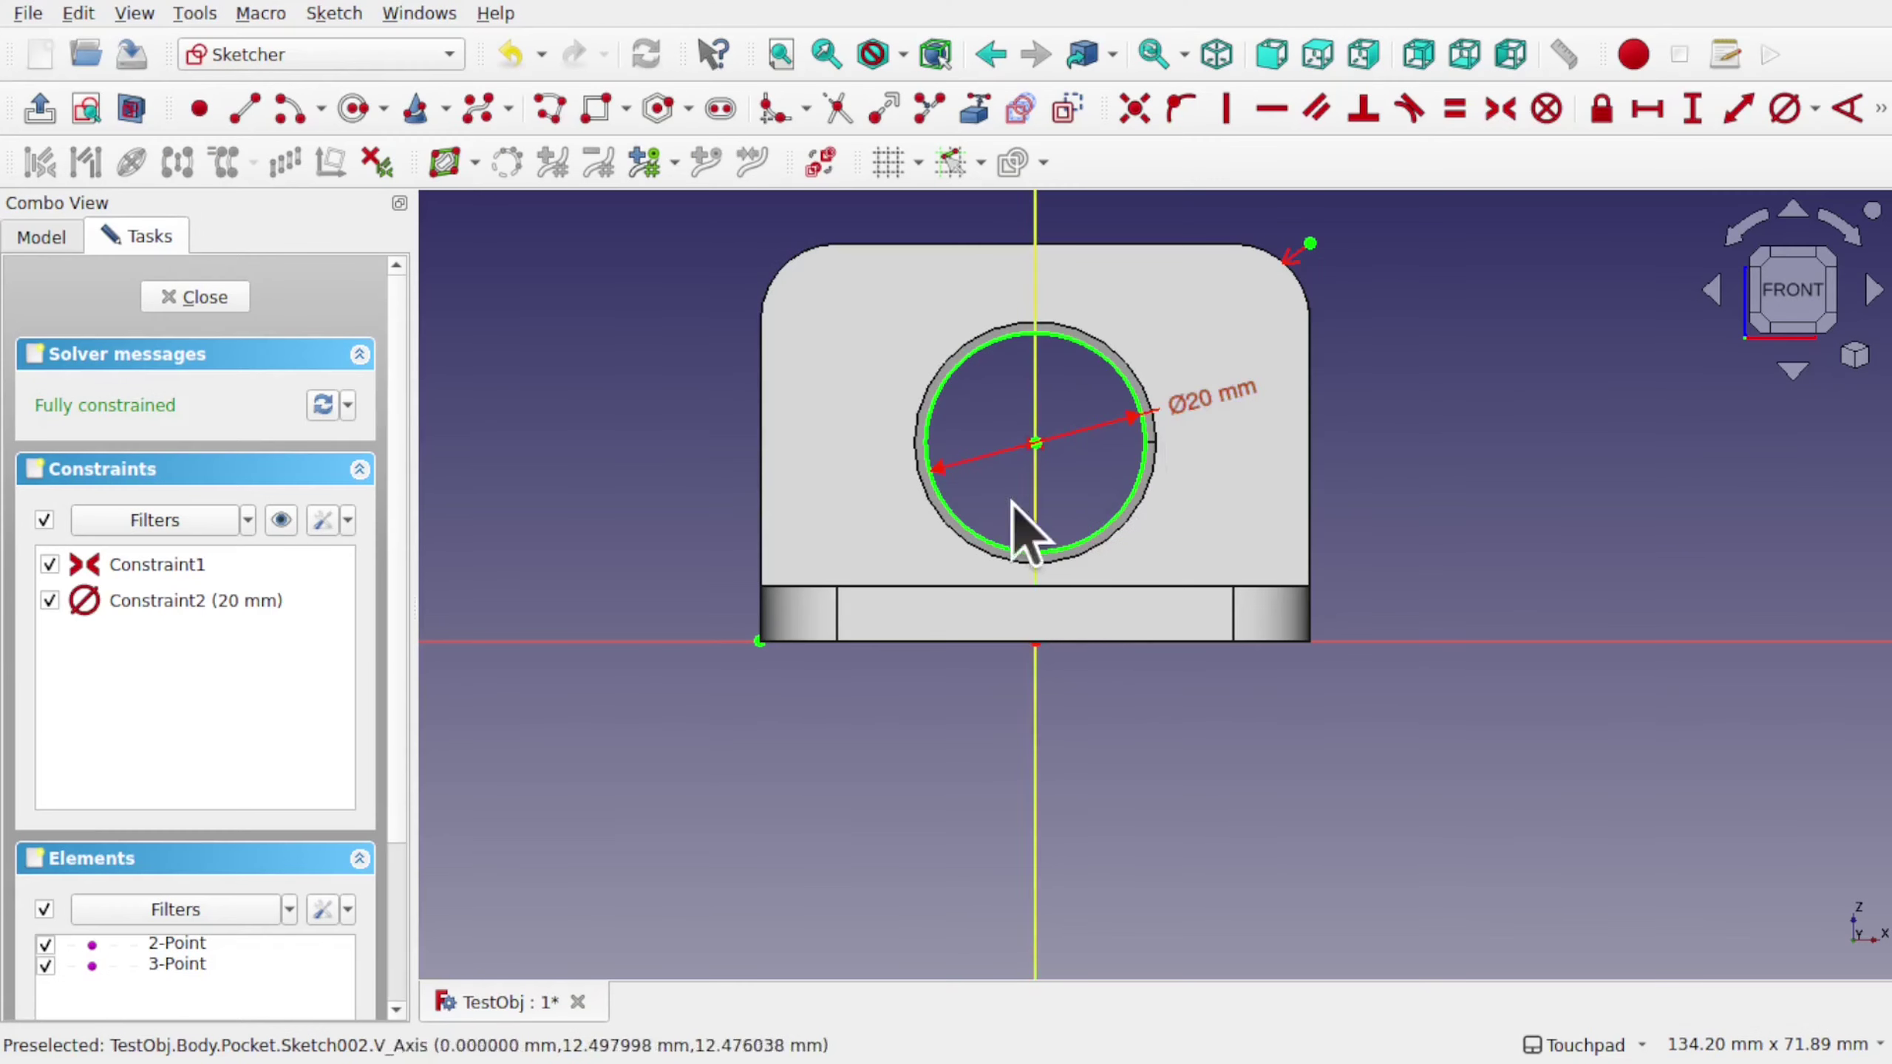
{"action": "middle_click_drag", "start_coordinate": [1022, 529], "coordinate": [1186, 596]}
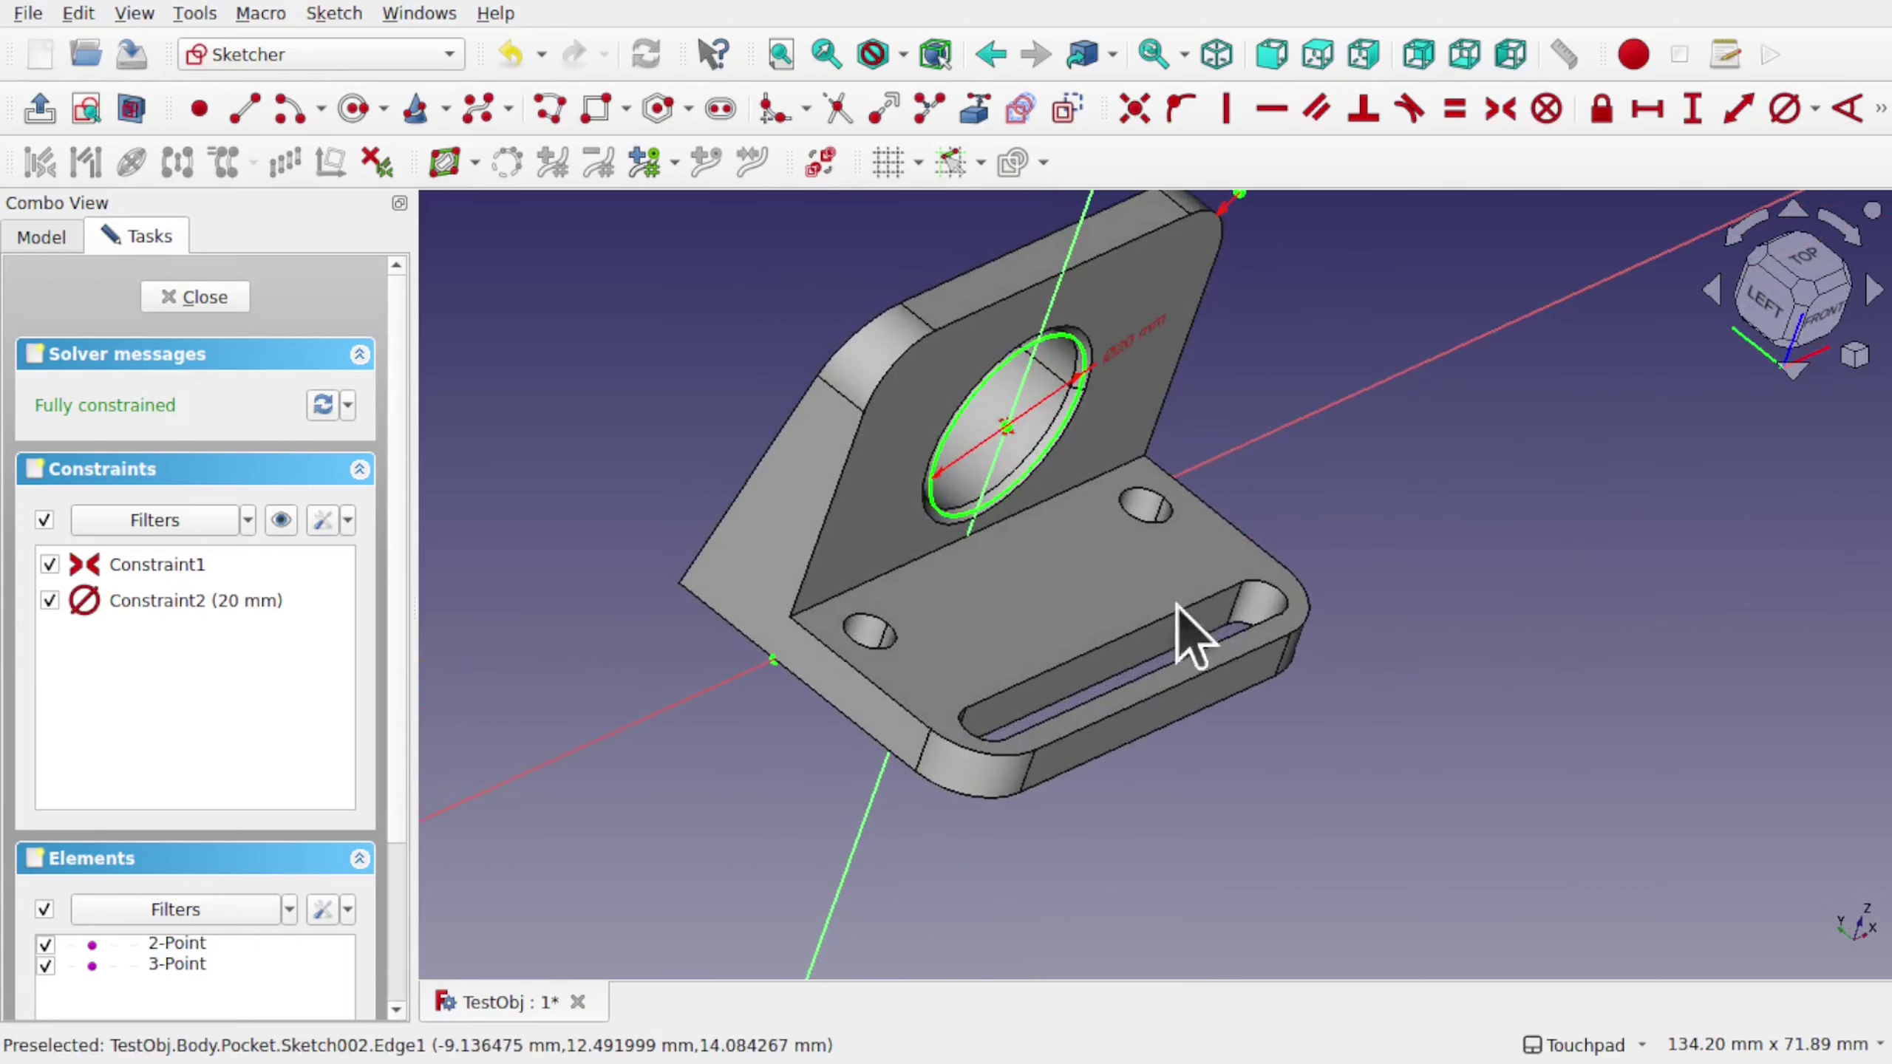
{"action": "middle_click_drag", "start_coordinate": [1173, 507], "coordinate": [1063, 484]}
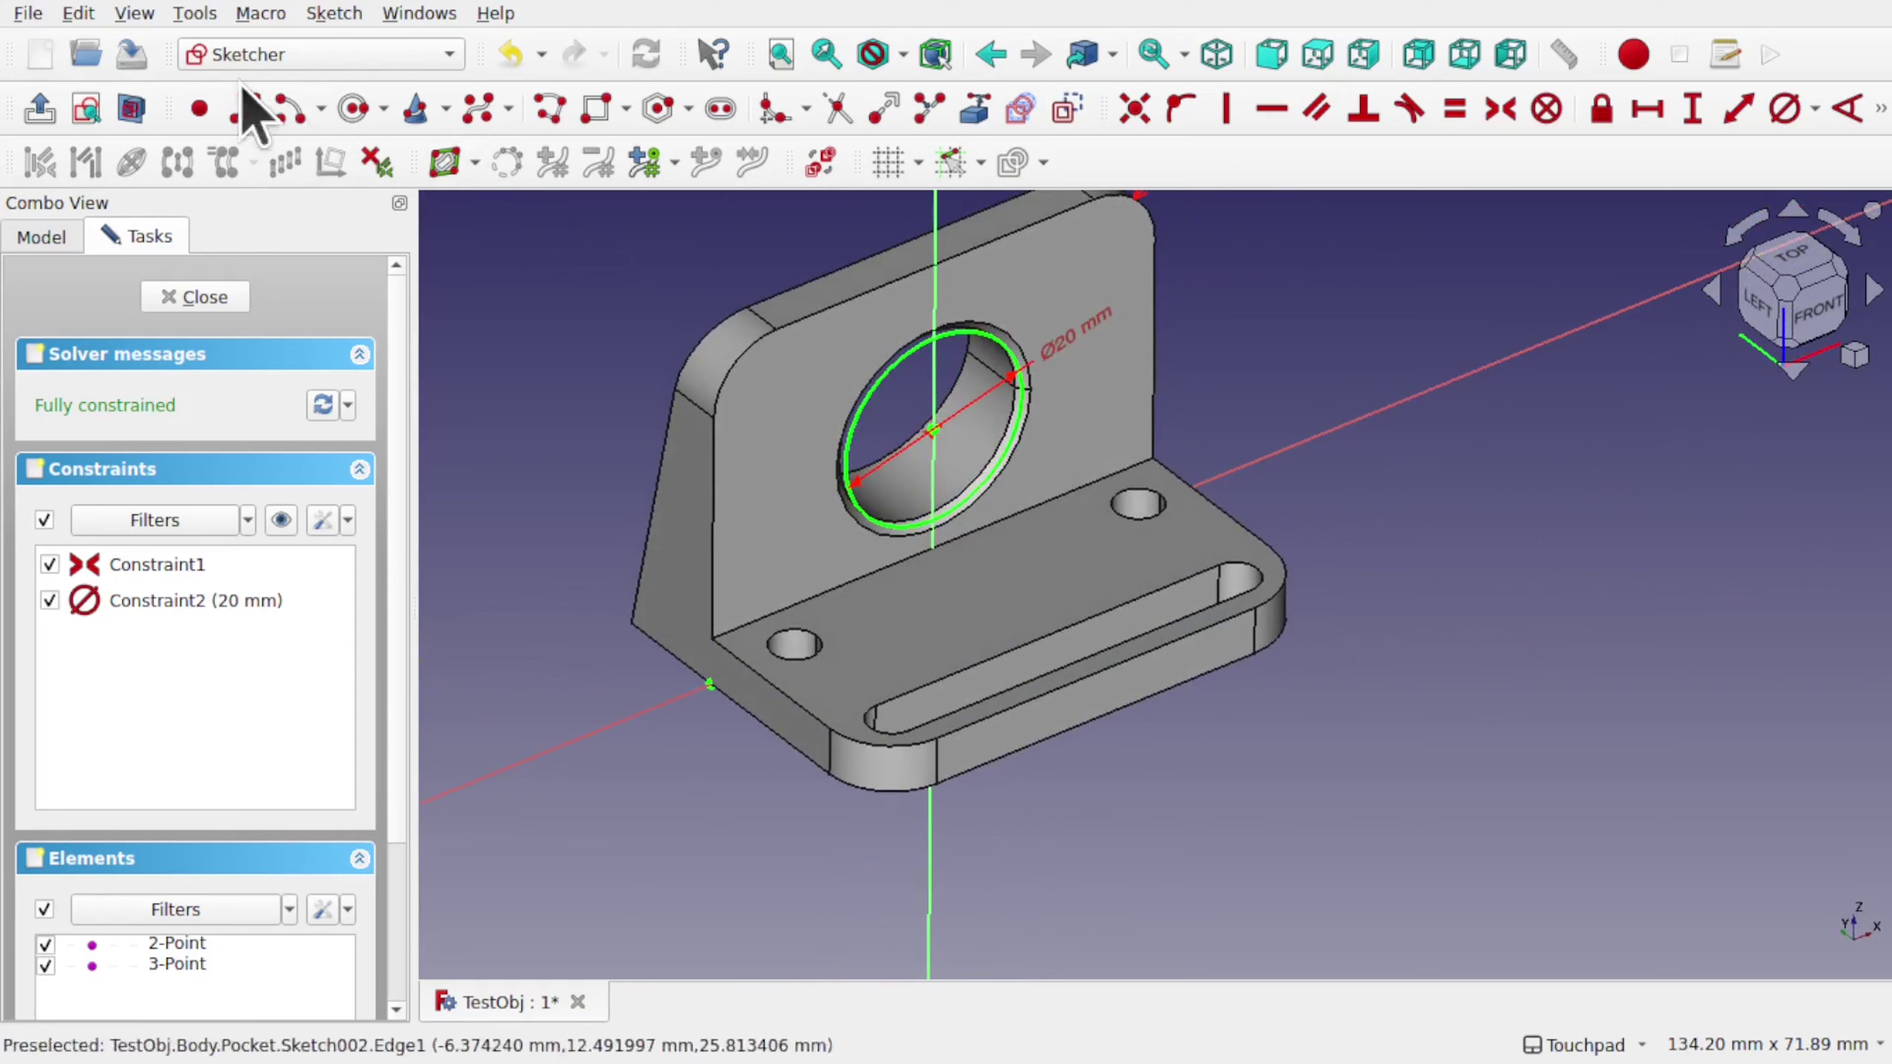
{"action": "left_click", "coordinate": [130, 108]}
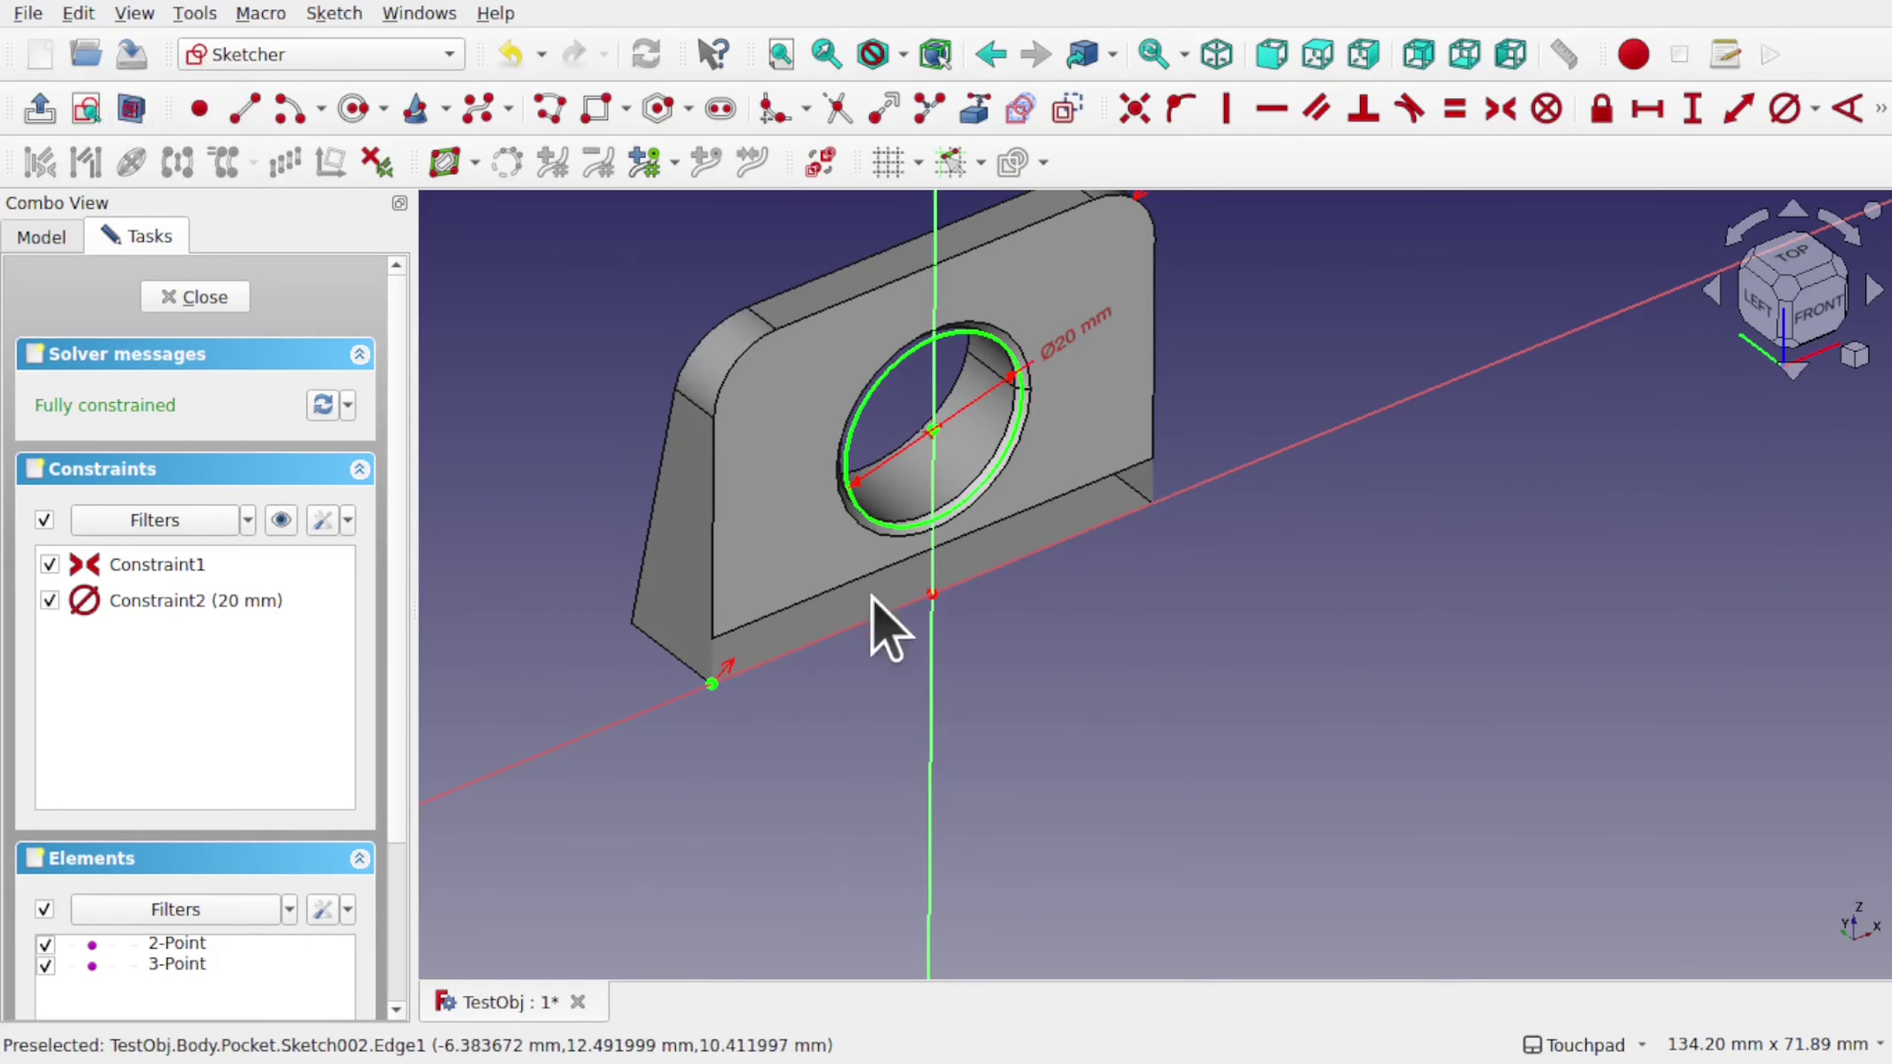
{"action": "left_click", "coordinate": [130, 108]}
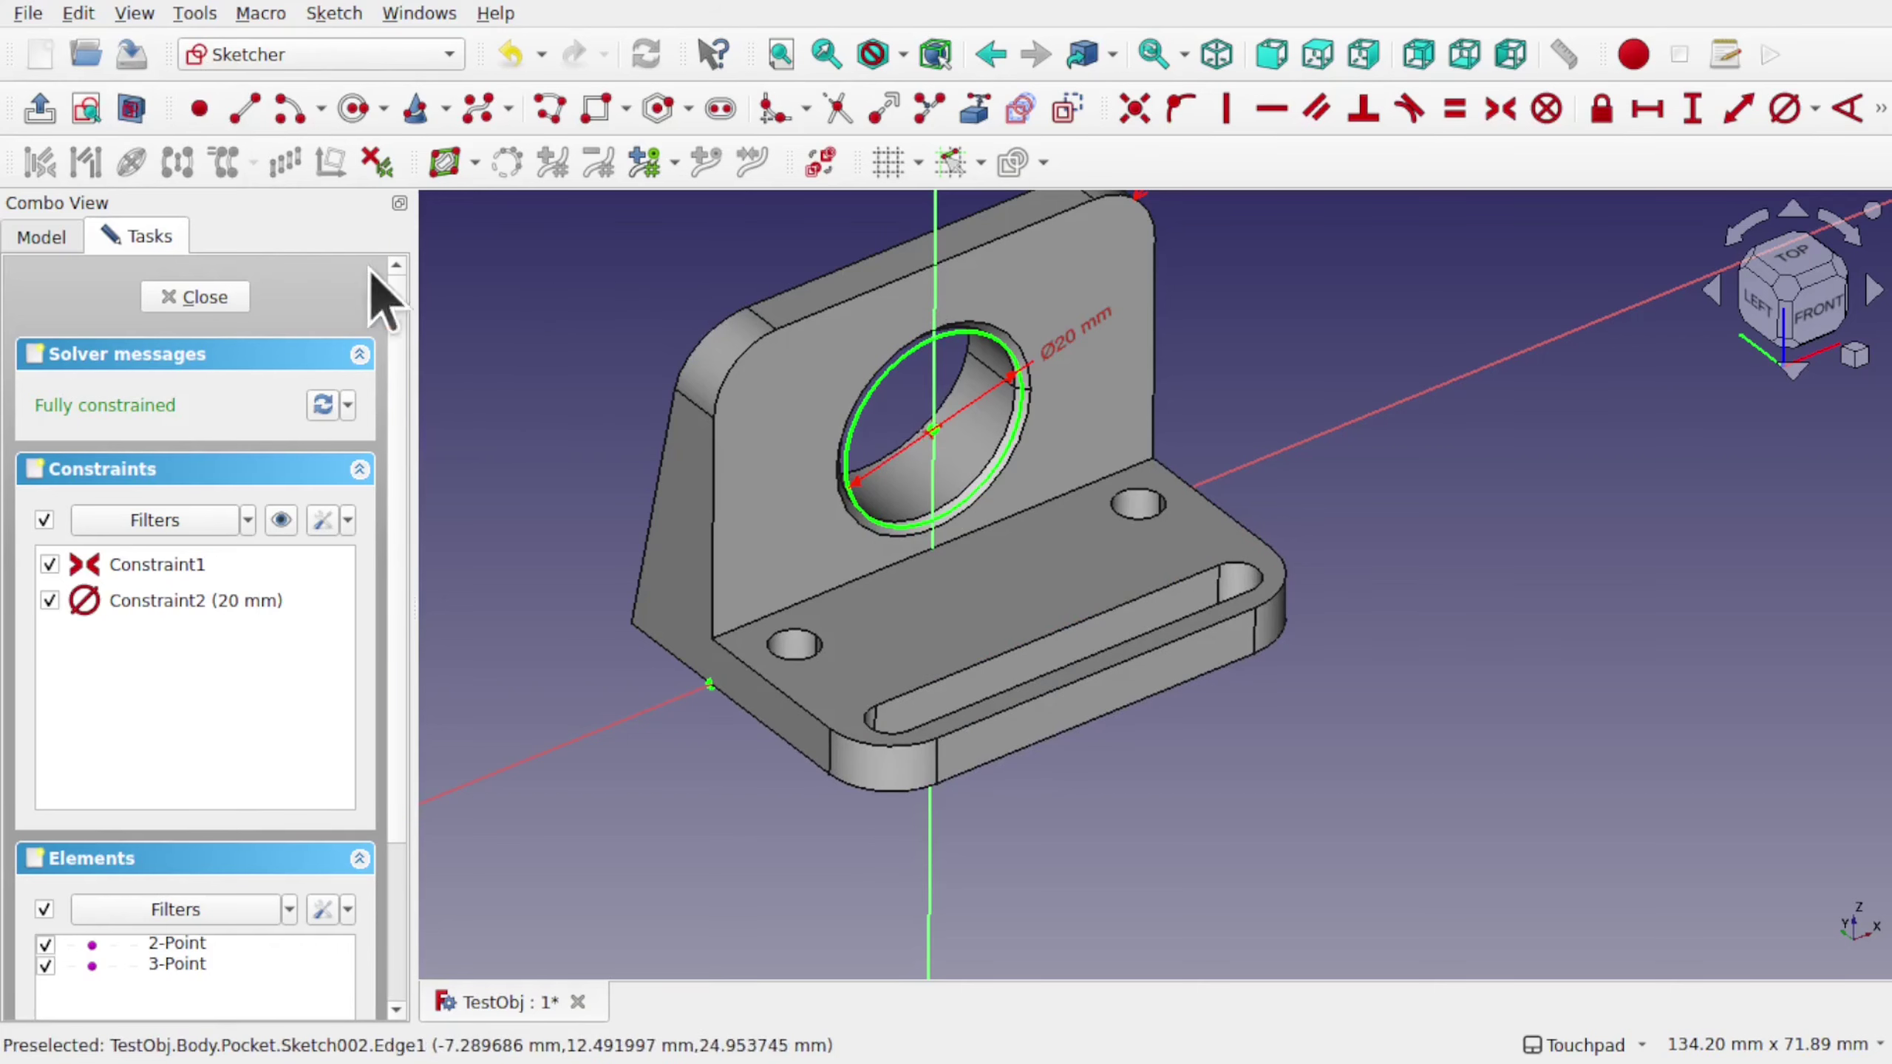
Leave the sketch and open the Sketcher Display page in Preferences.
{"action": "key", "text": "Escape"}
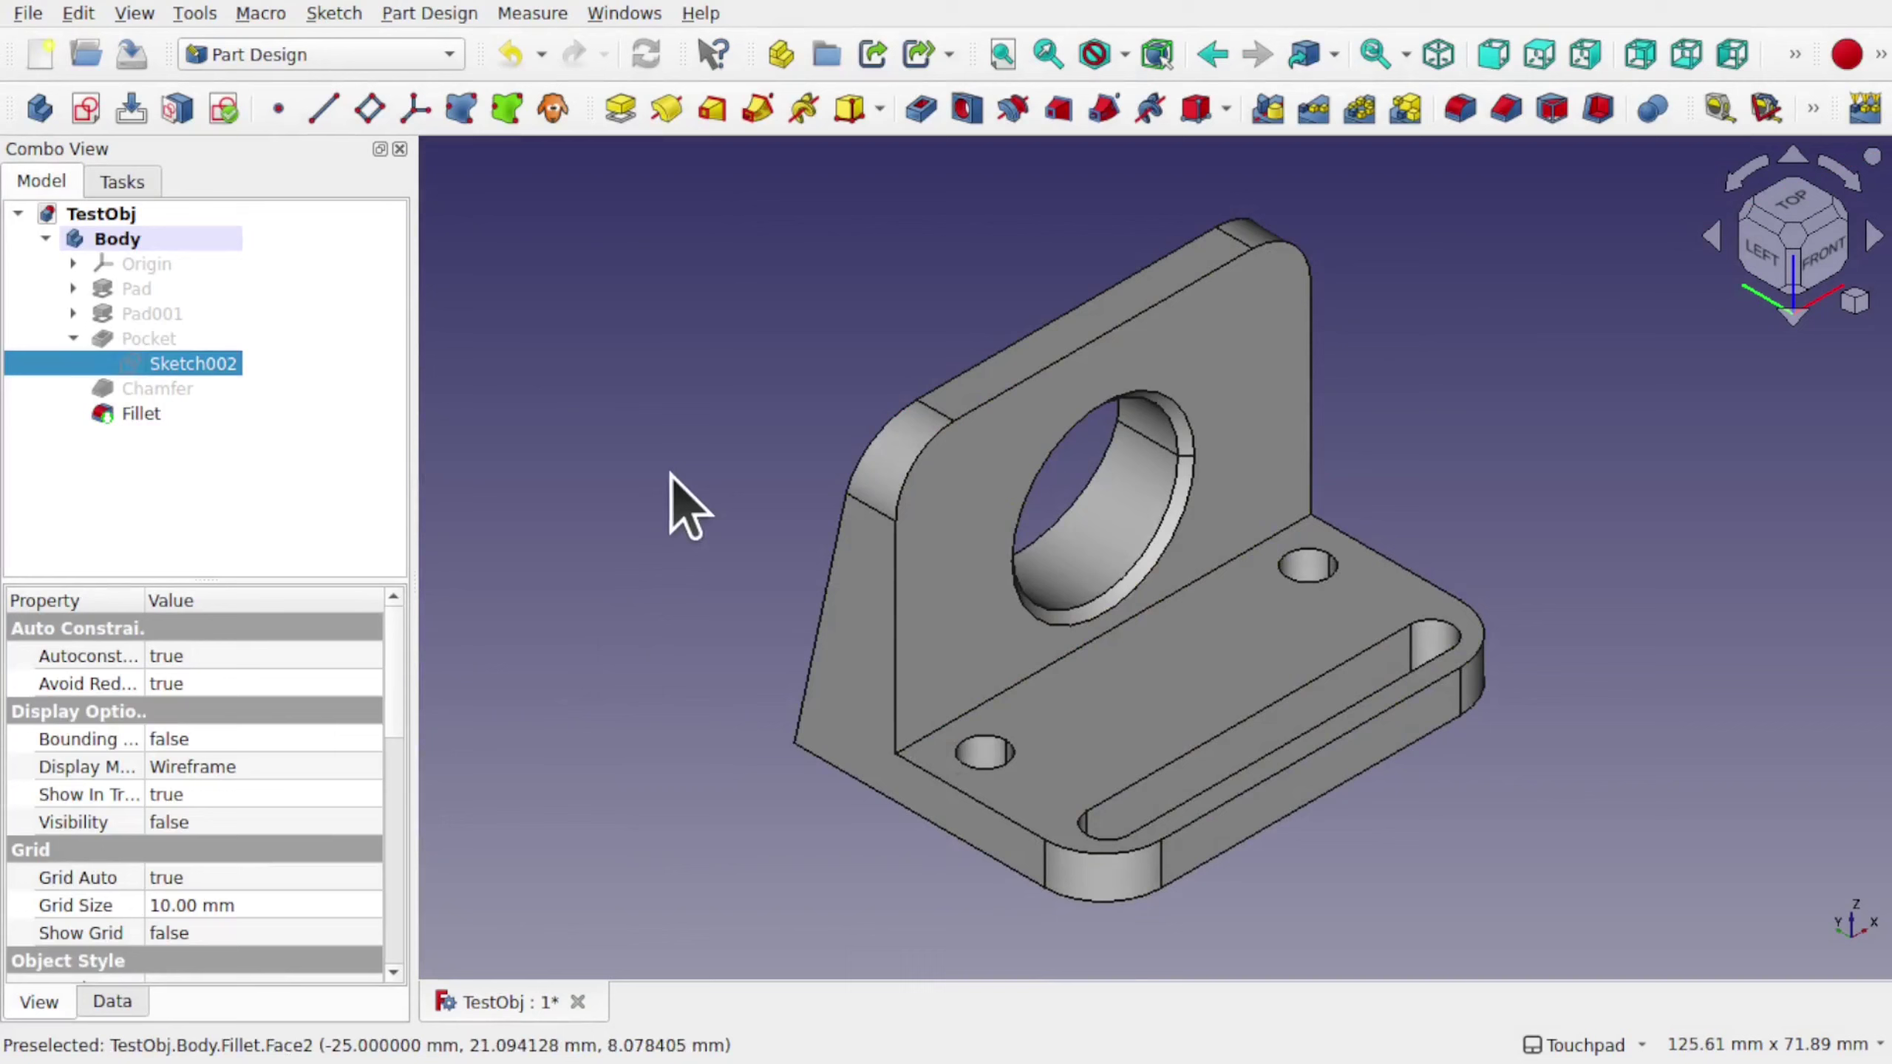
{"action": "left_click", "coordinate": [83, 12]}
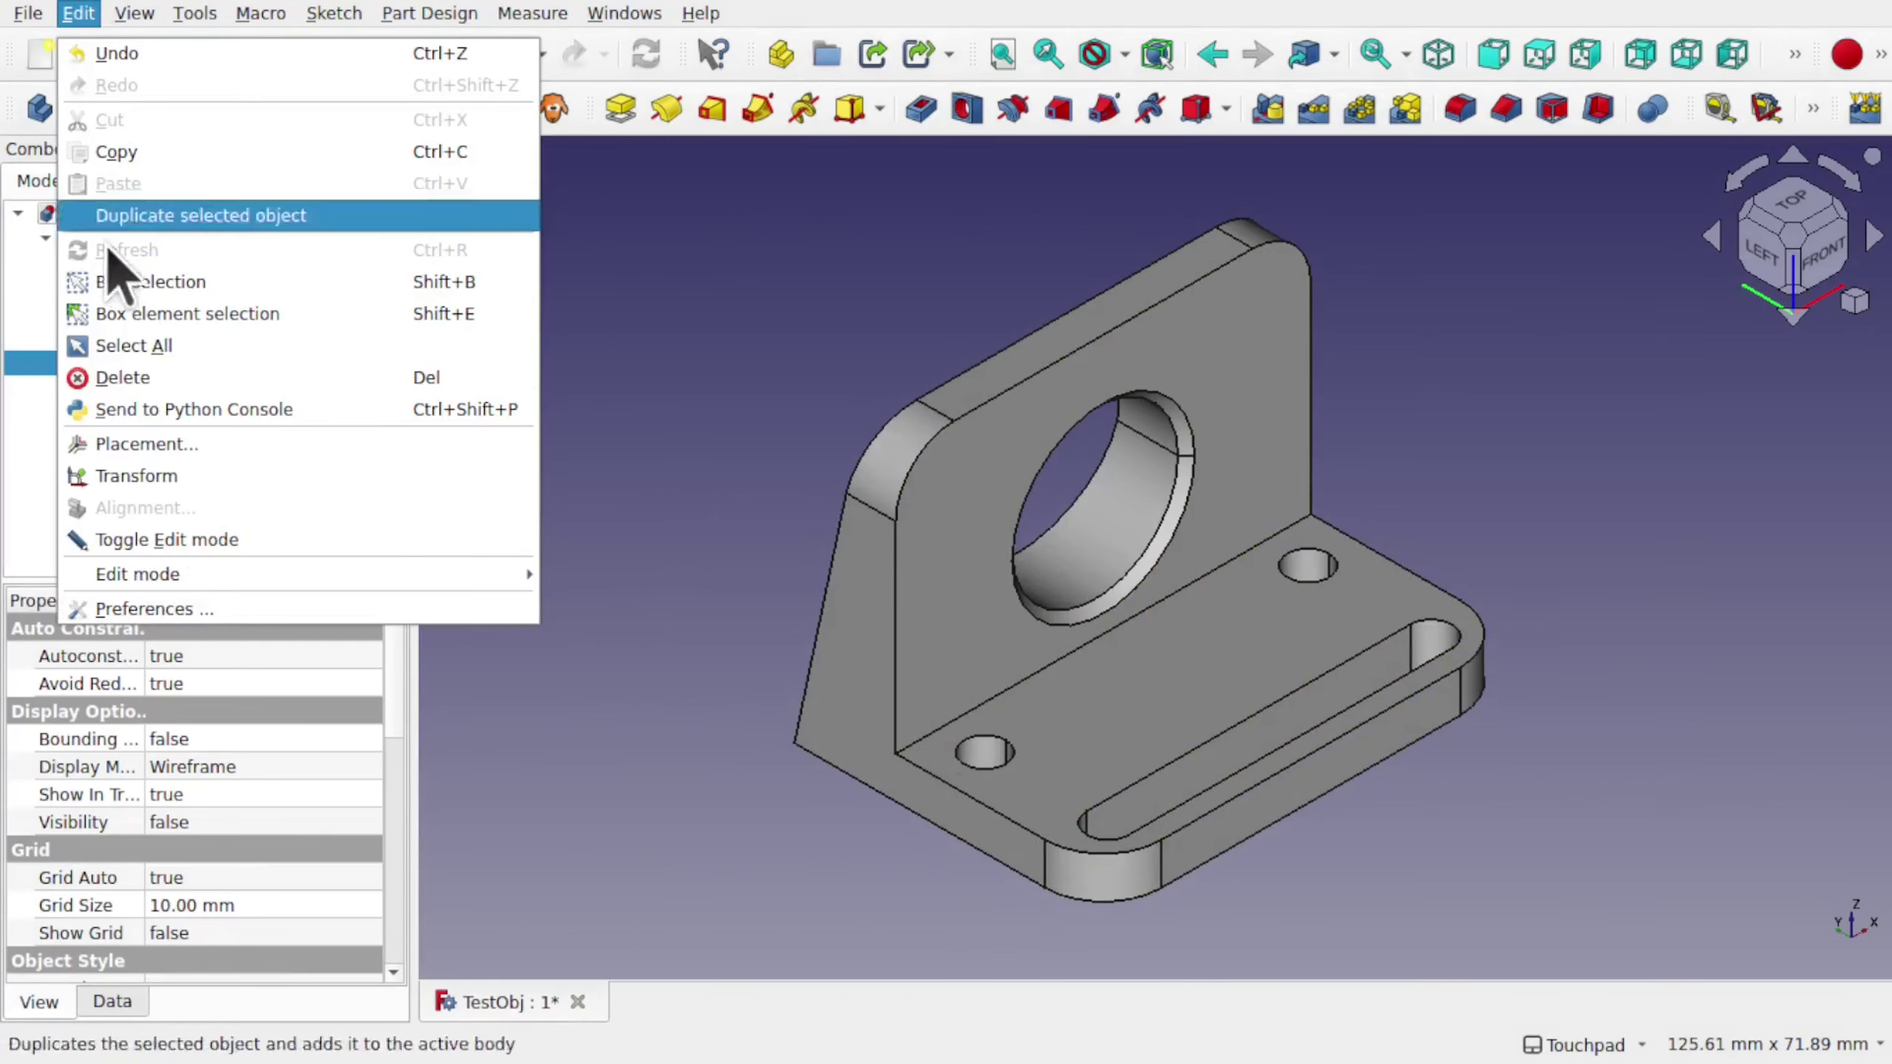
{"action": "left_click", "coordinate": [220, 611]}
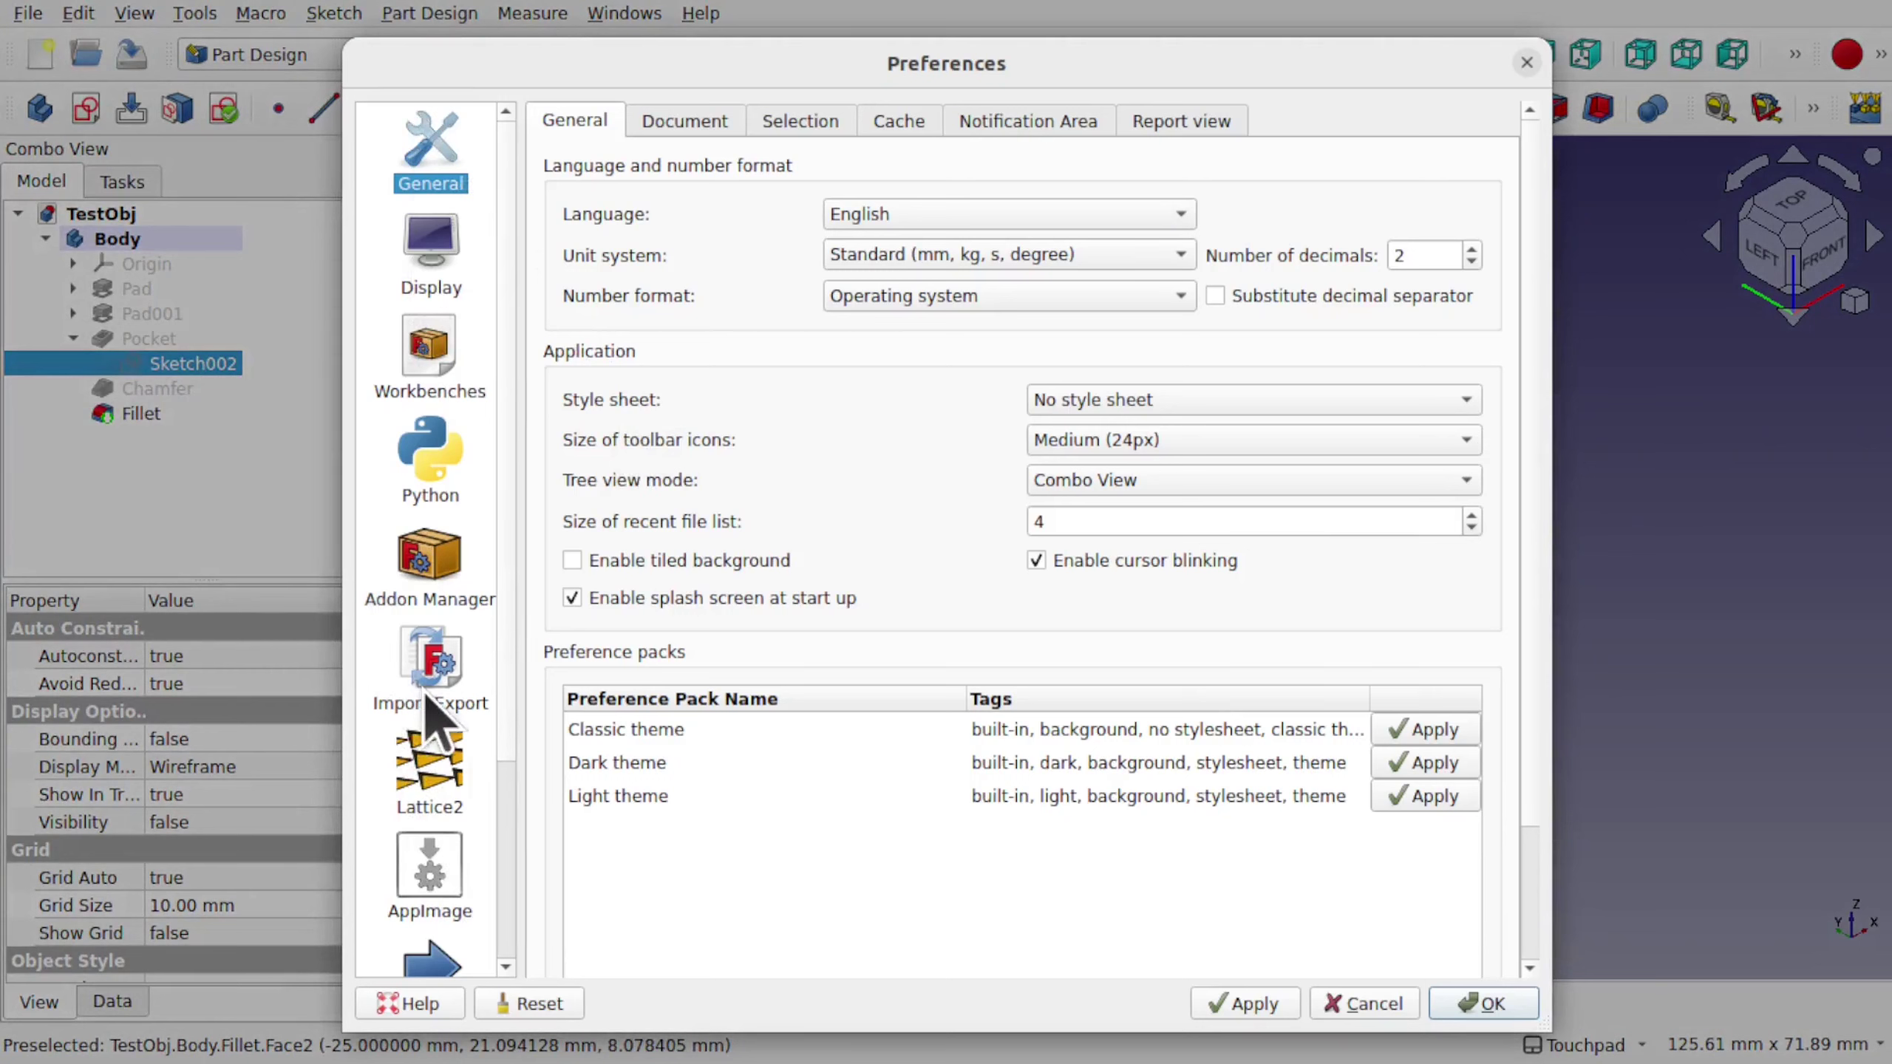
{"action": "scroll", "coordinate": [432, 685], "scroll_direction": "down", "scroll_amount": 3}
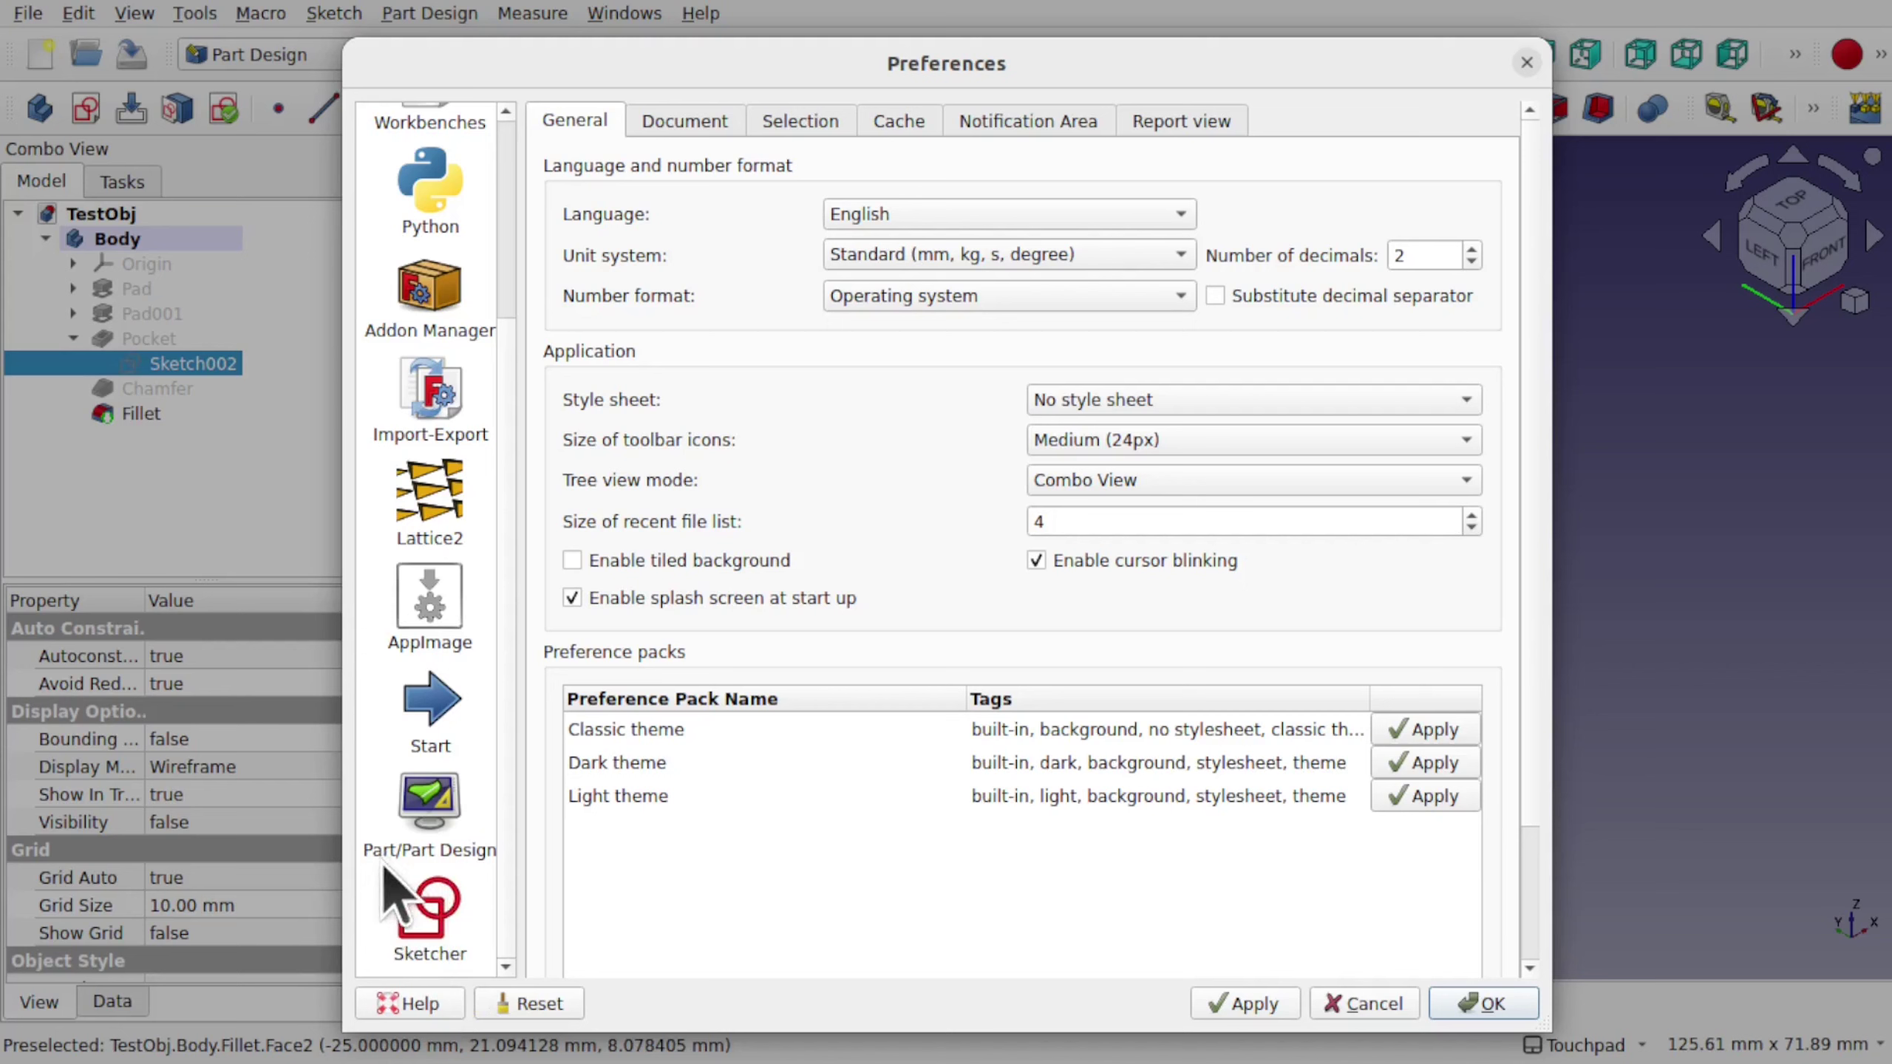
{"action": "left_click", "coordinate": [432, 917]}
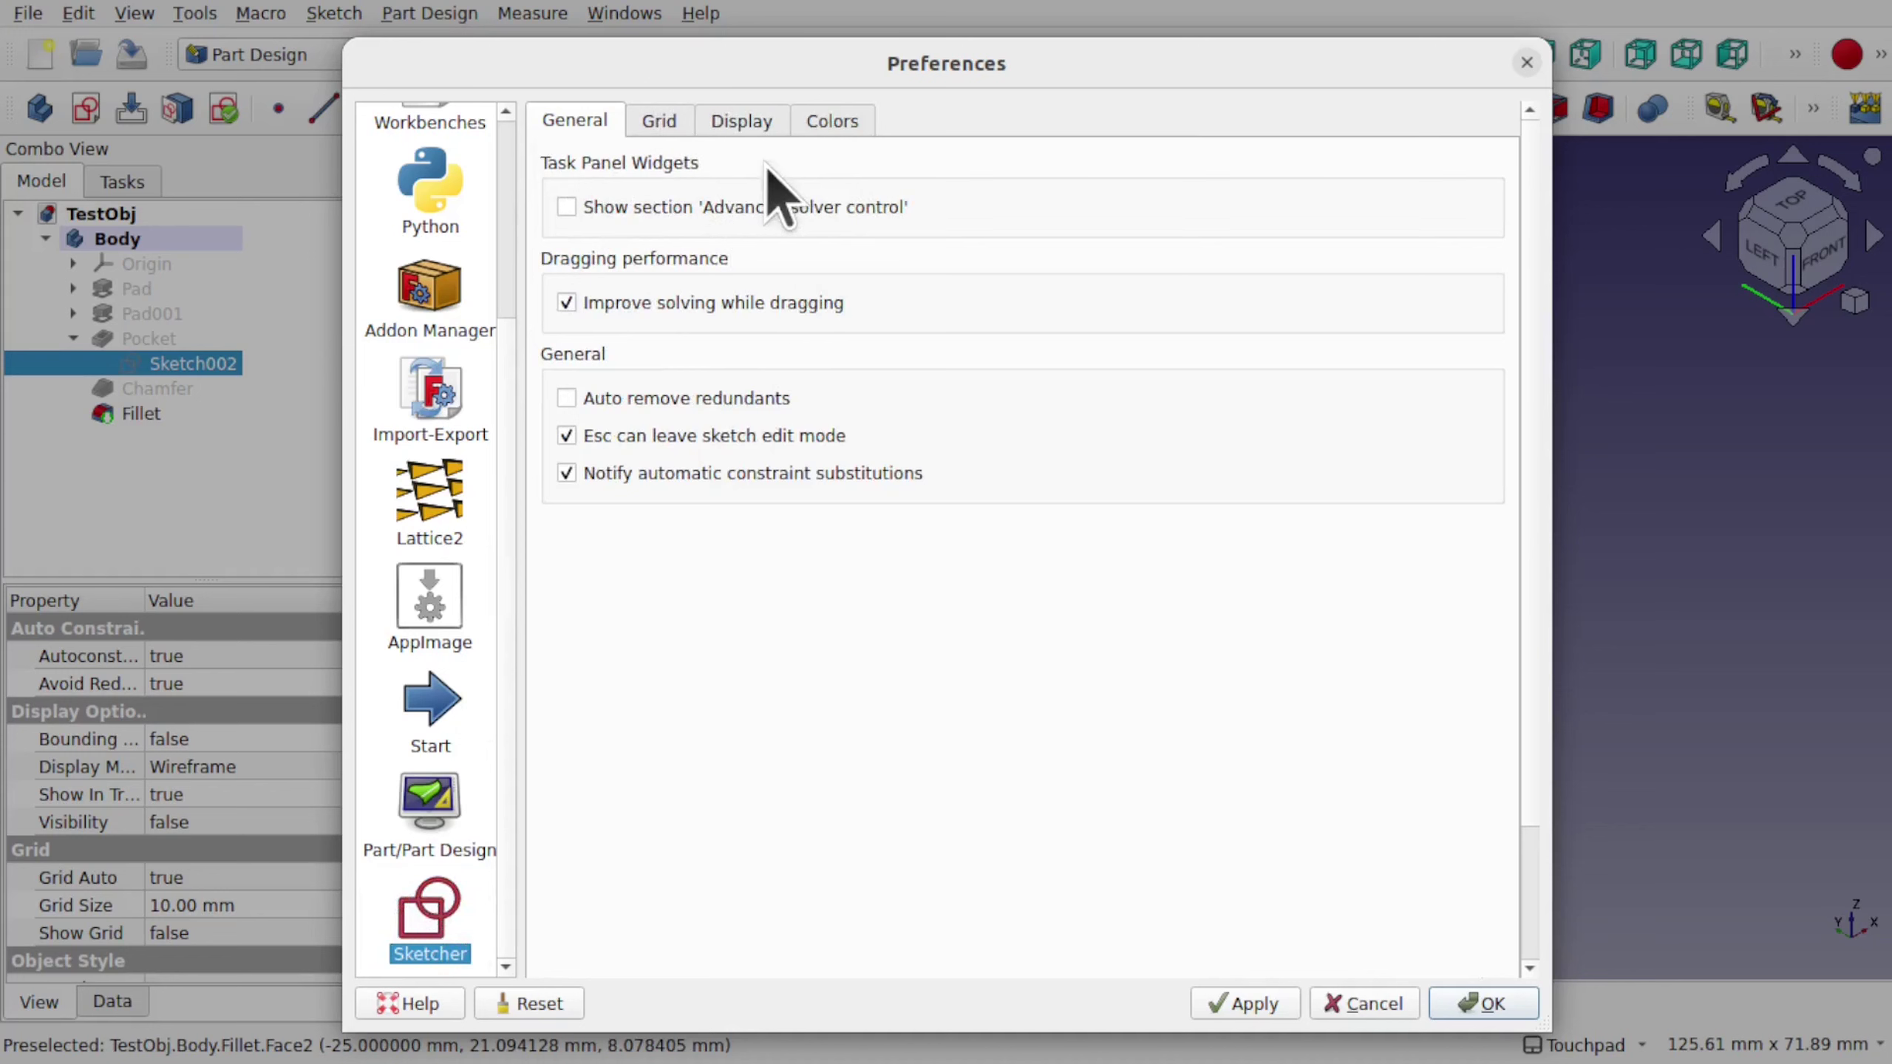
{"action": "left_click", "coordinate": [754, 126]}
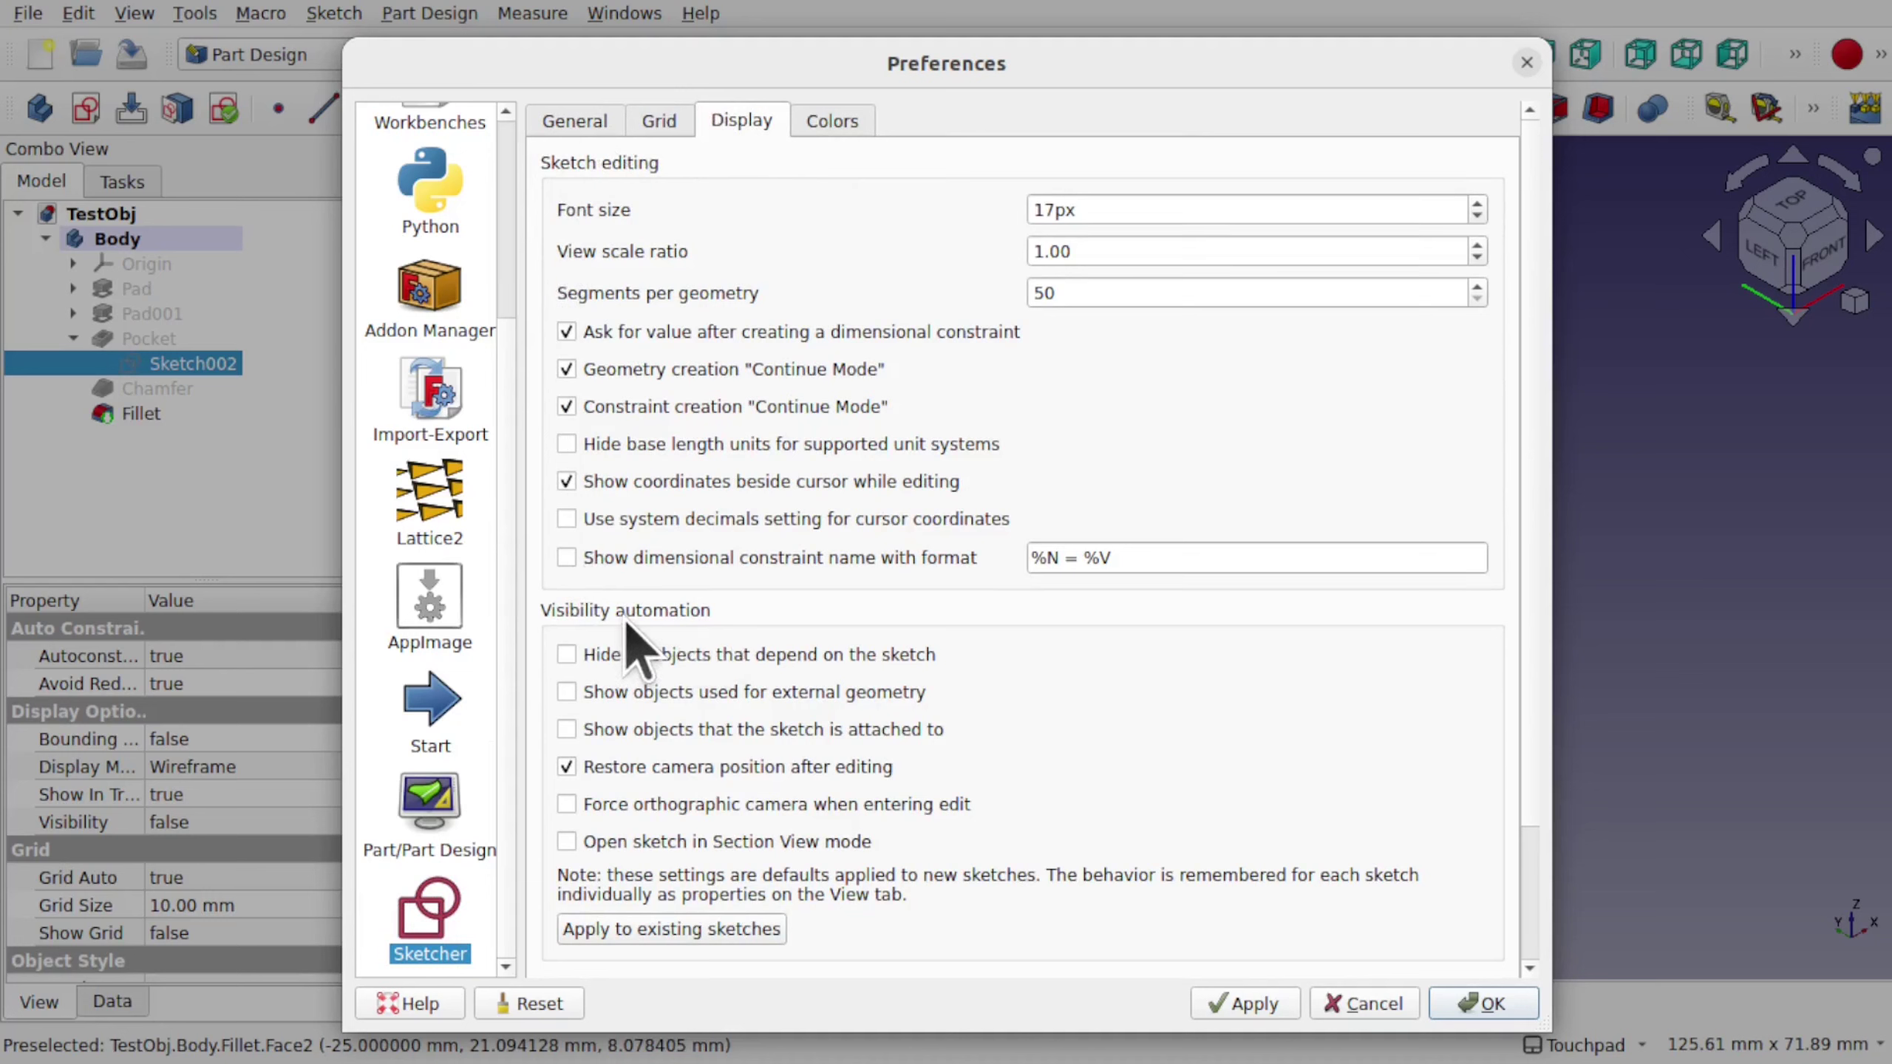
Enable Hide all dependent, Show external geometry and Show attached objects, then apply and save.
{"action": "left_click", "coordinate": [566, 654]}
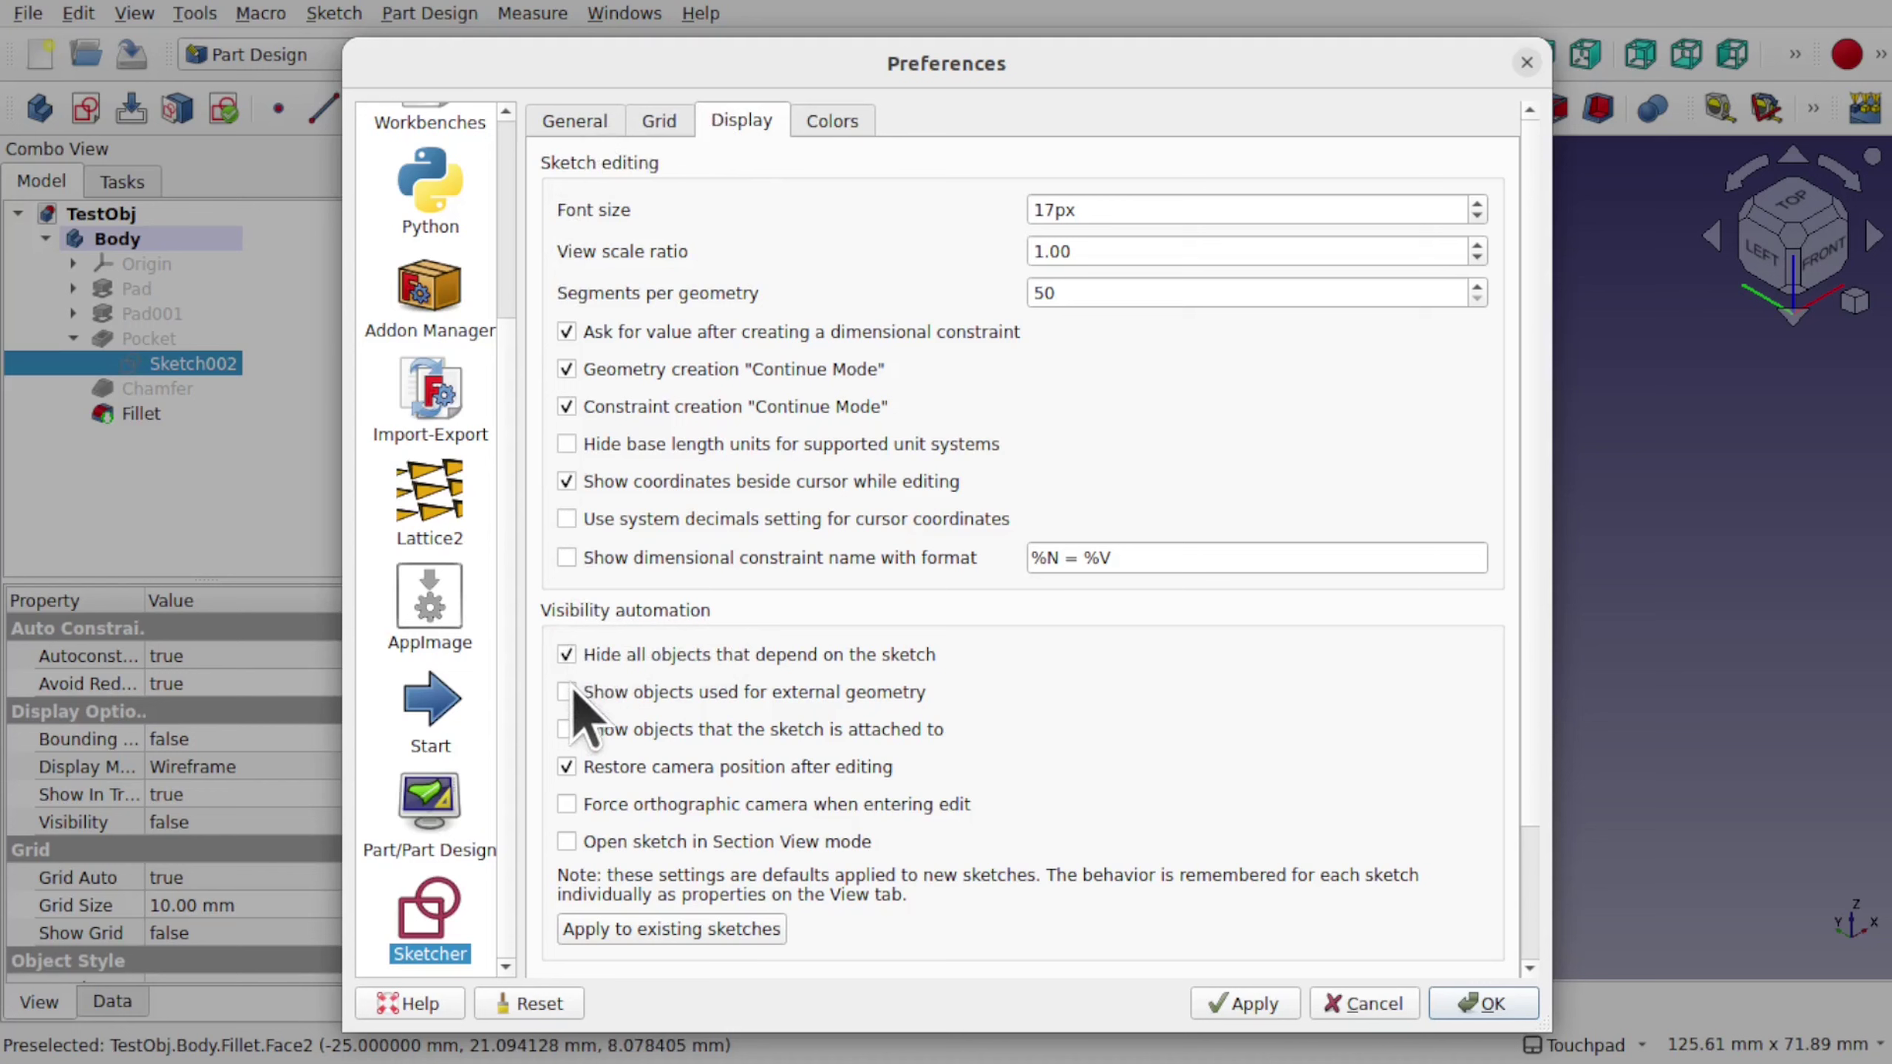
{"action": "left_click", "coordinate": [567, 692]}
{"action": "left_click", "coordinate": [573, 737]}
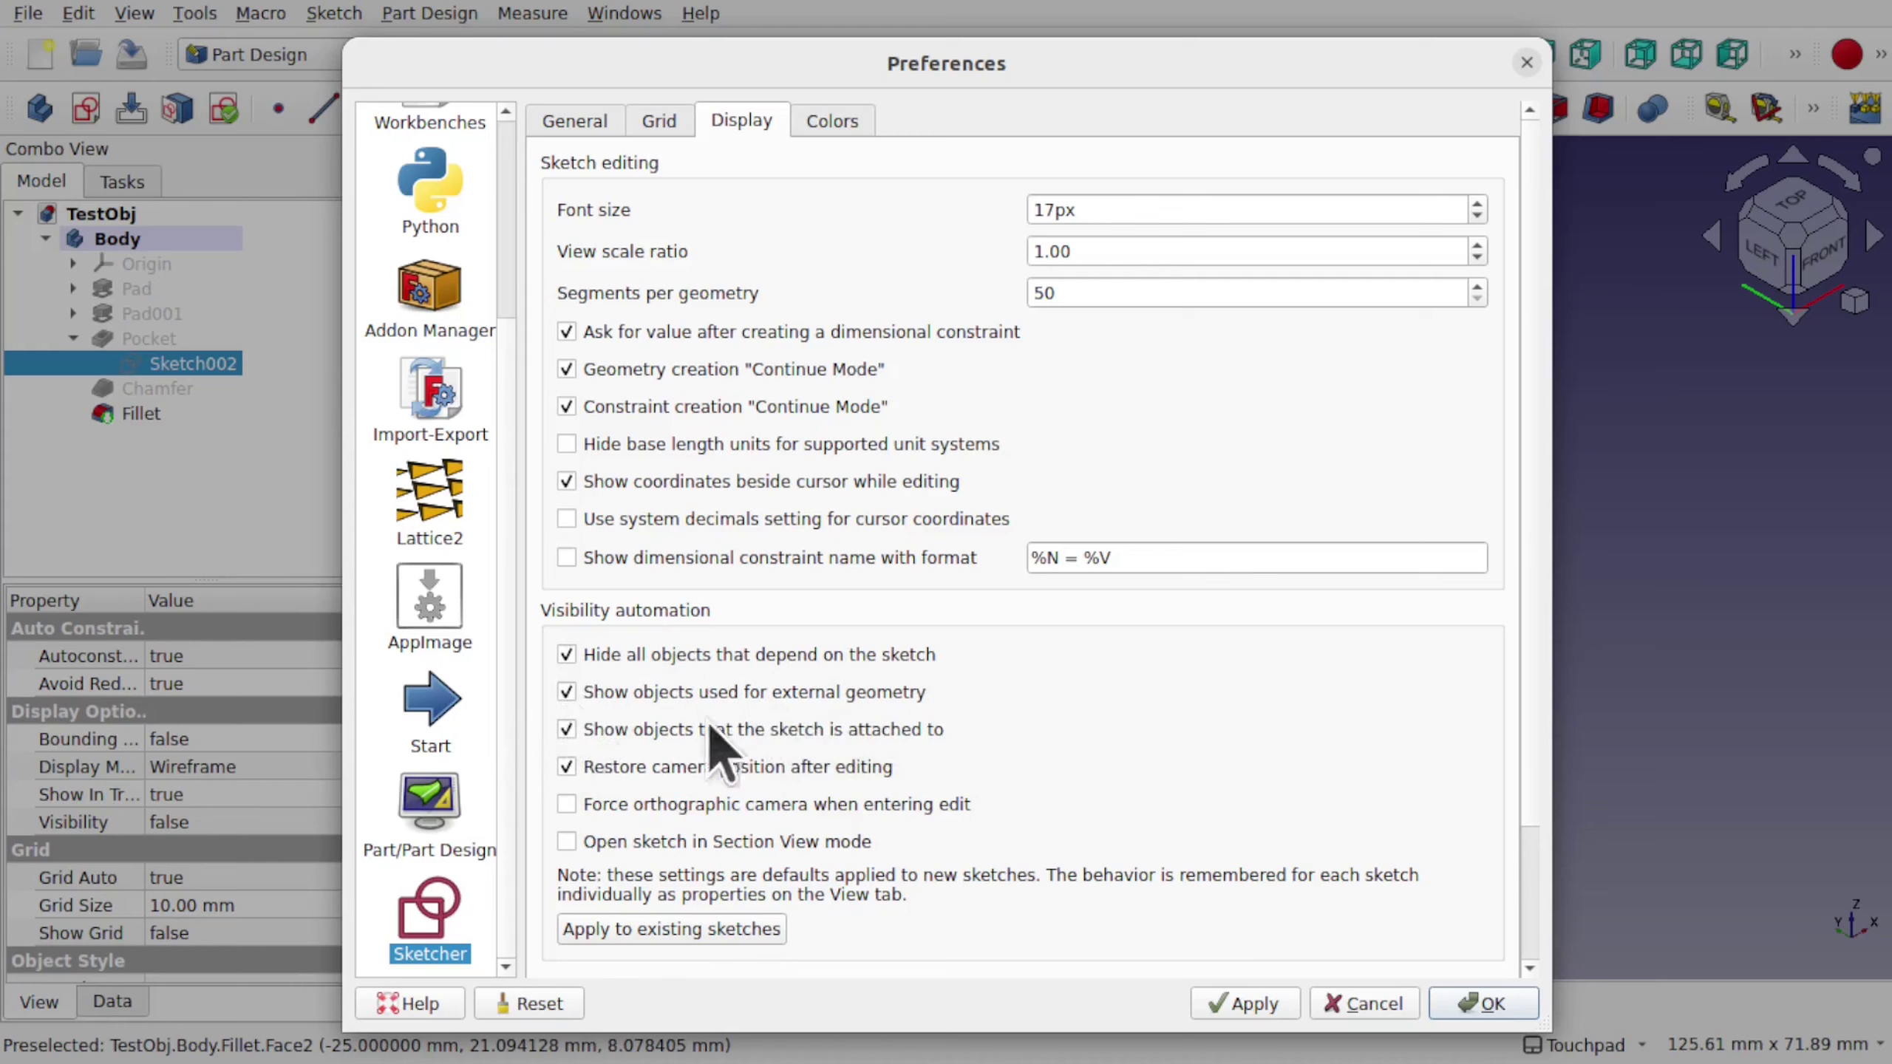
{"action": "left_click", "coordinate": [1236, 1002]}
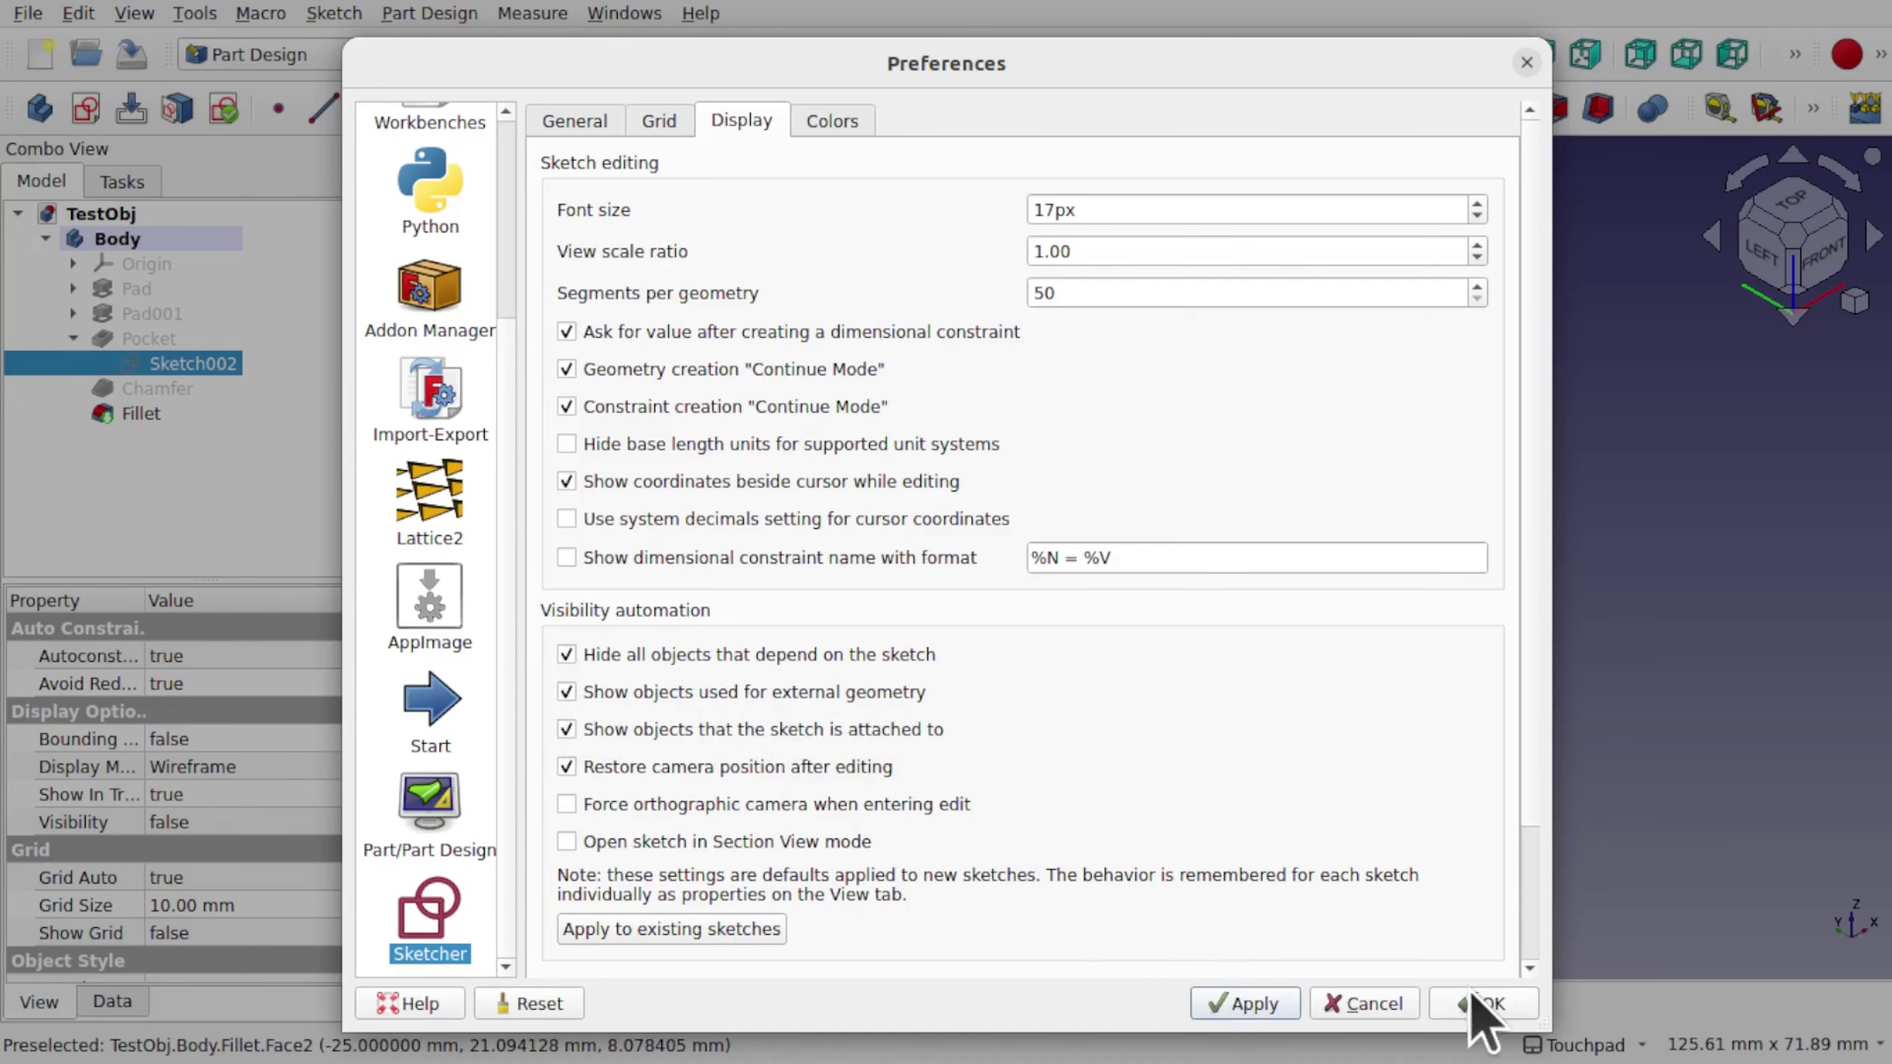
{"action": "left_click", "coordinate": [1487, 1003]}
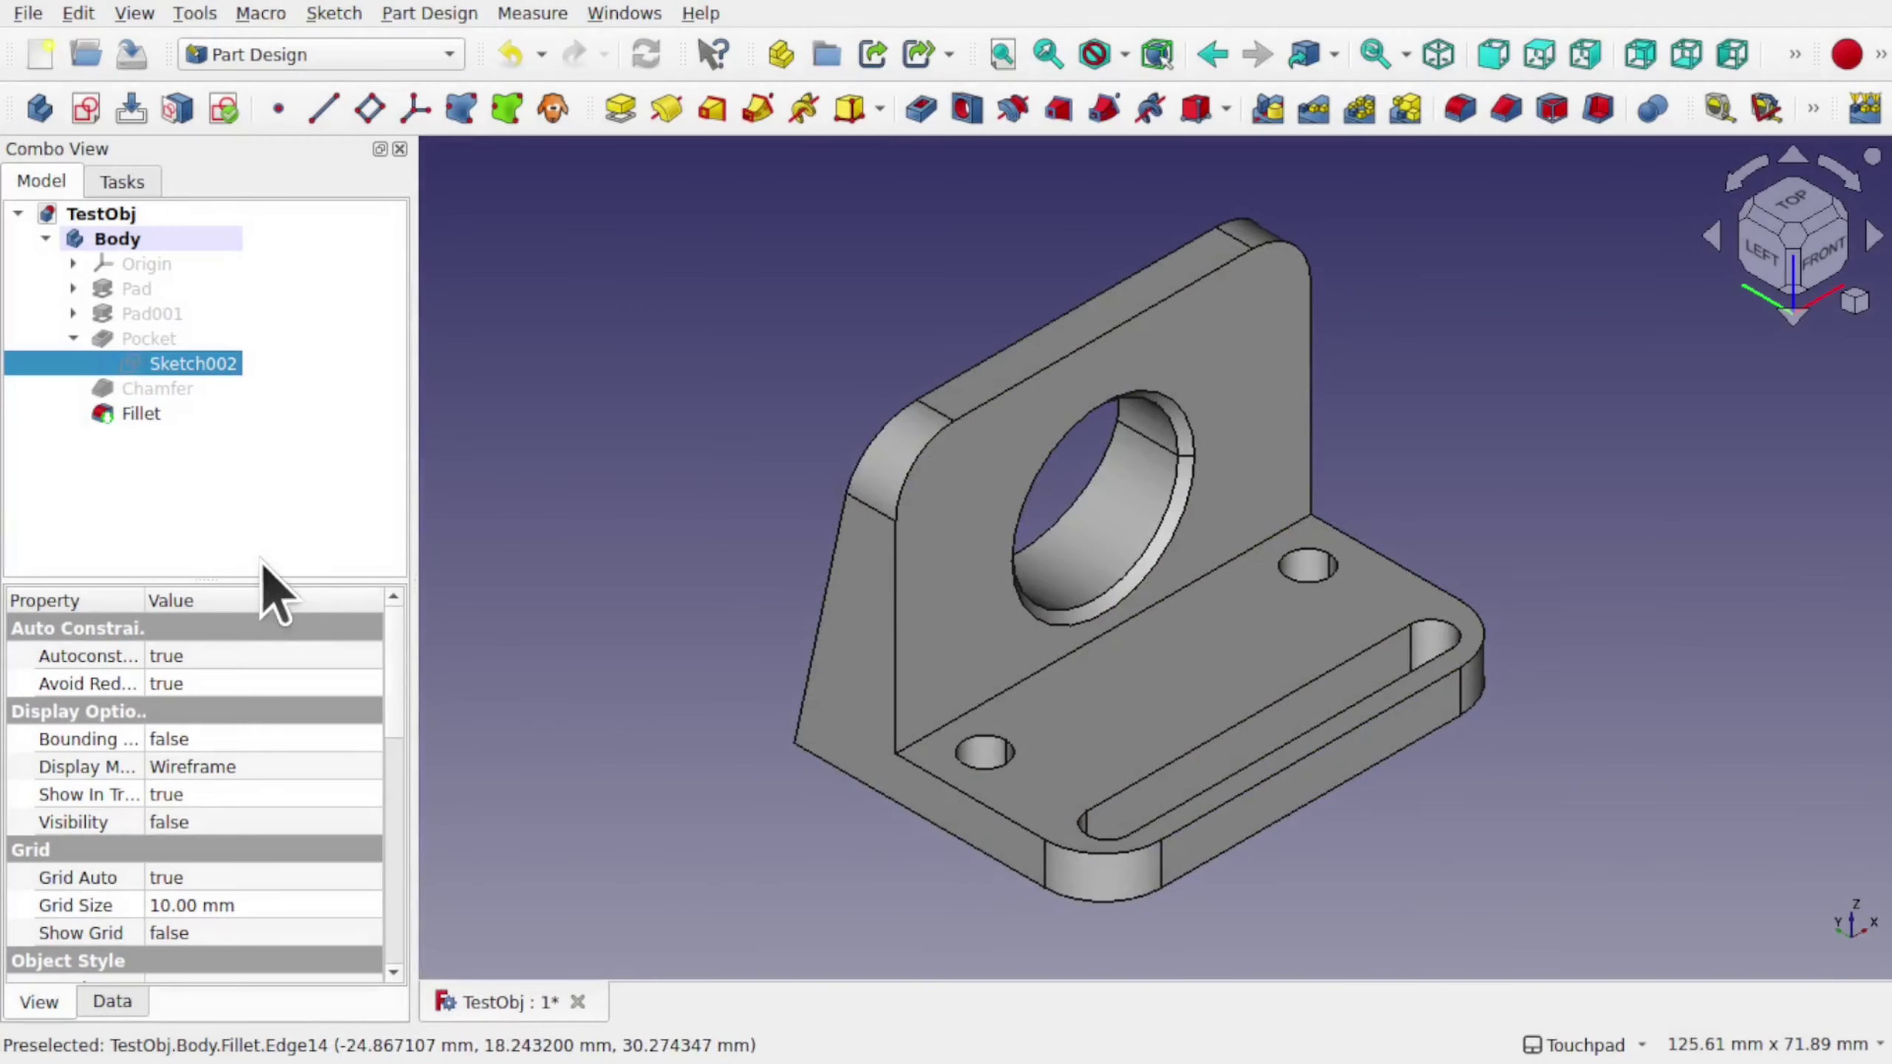
Reopen Sketch002 and orbit around it with the Model tree shown.
{"action": "double_click", "coordinate": [191, 367]}
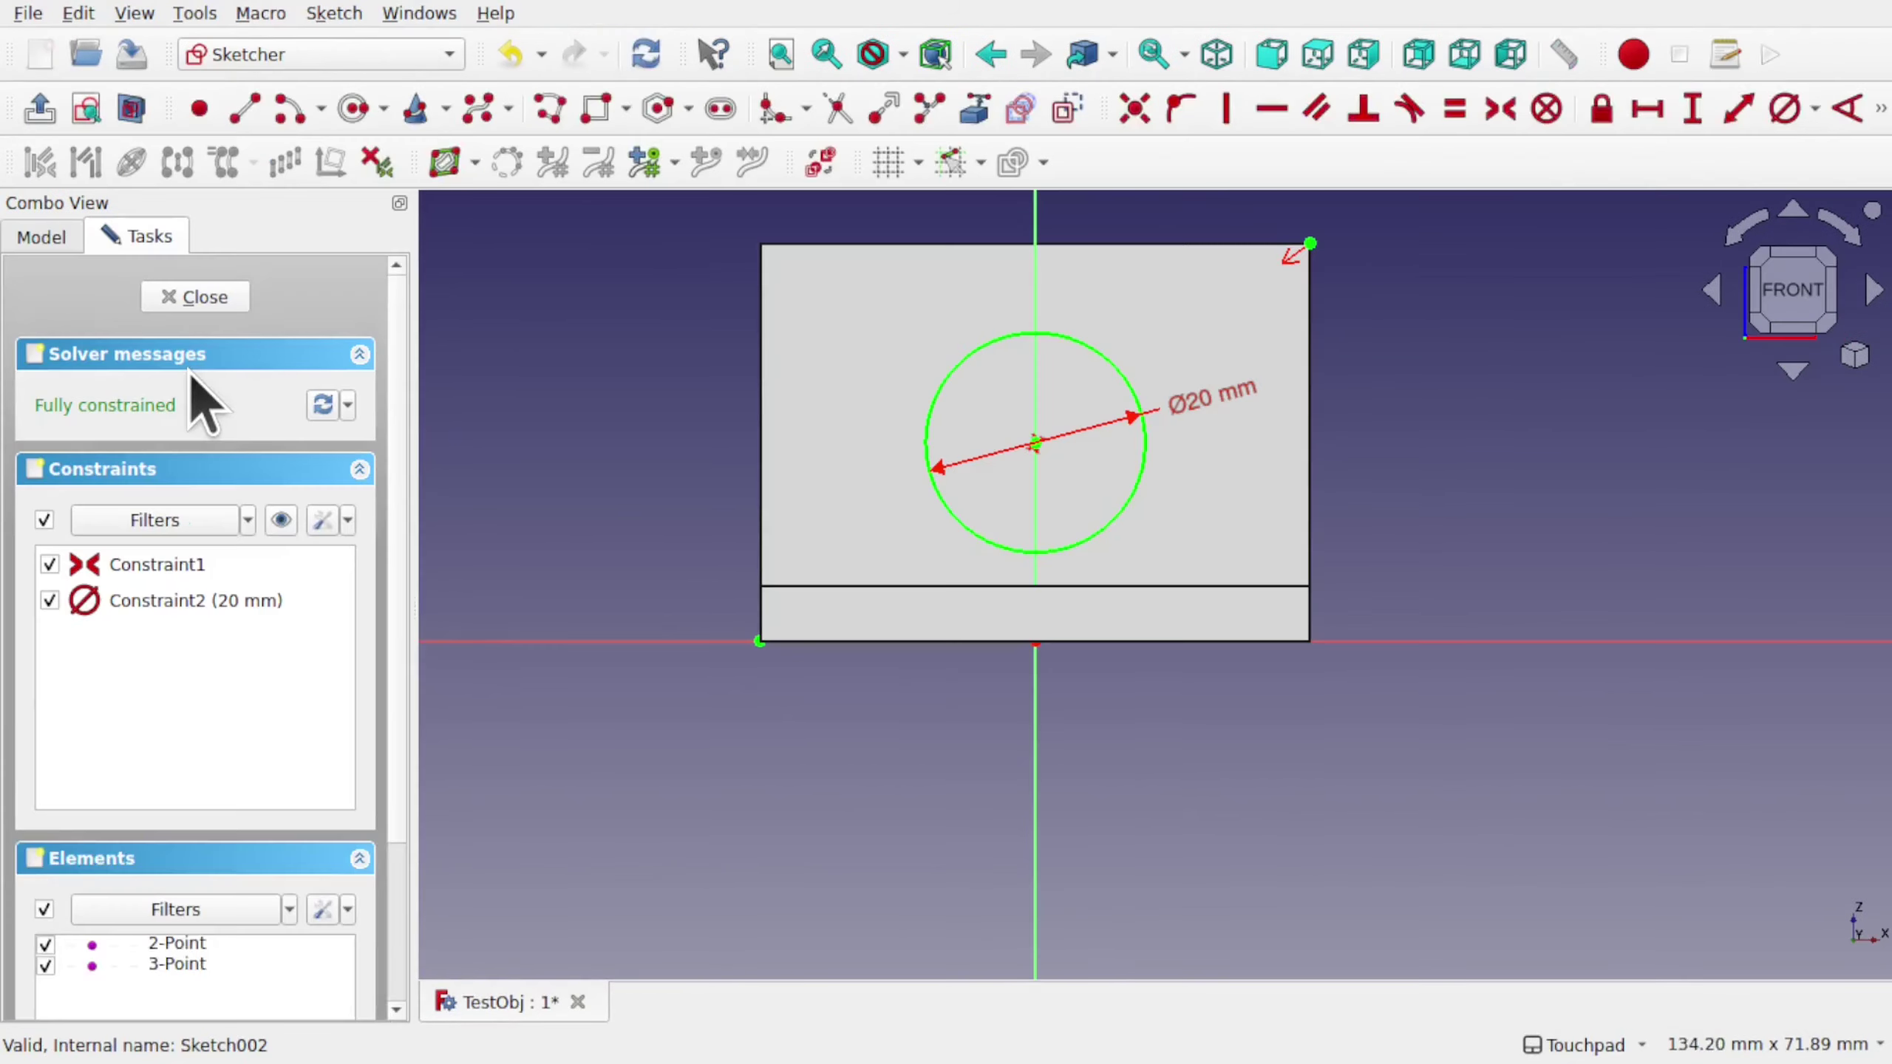
{"action": "mouse_move", "coordinate": [756, 507]}
{"action": "middle_mouse_down"}
{"action": "mouse_move", "coordinate": [1047, 580]}
{"action": "mouse_move", "coordinate": [874, 491]}
{"action": "mouse_move", "coordinate": [812, 515]}
{"action": "middle_mouse_up"}
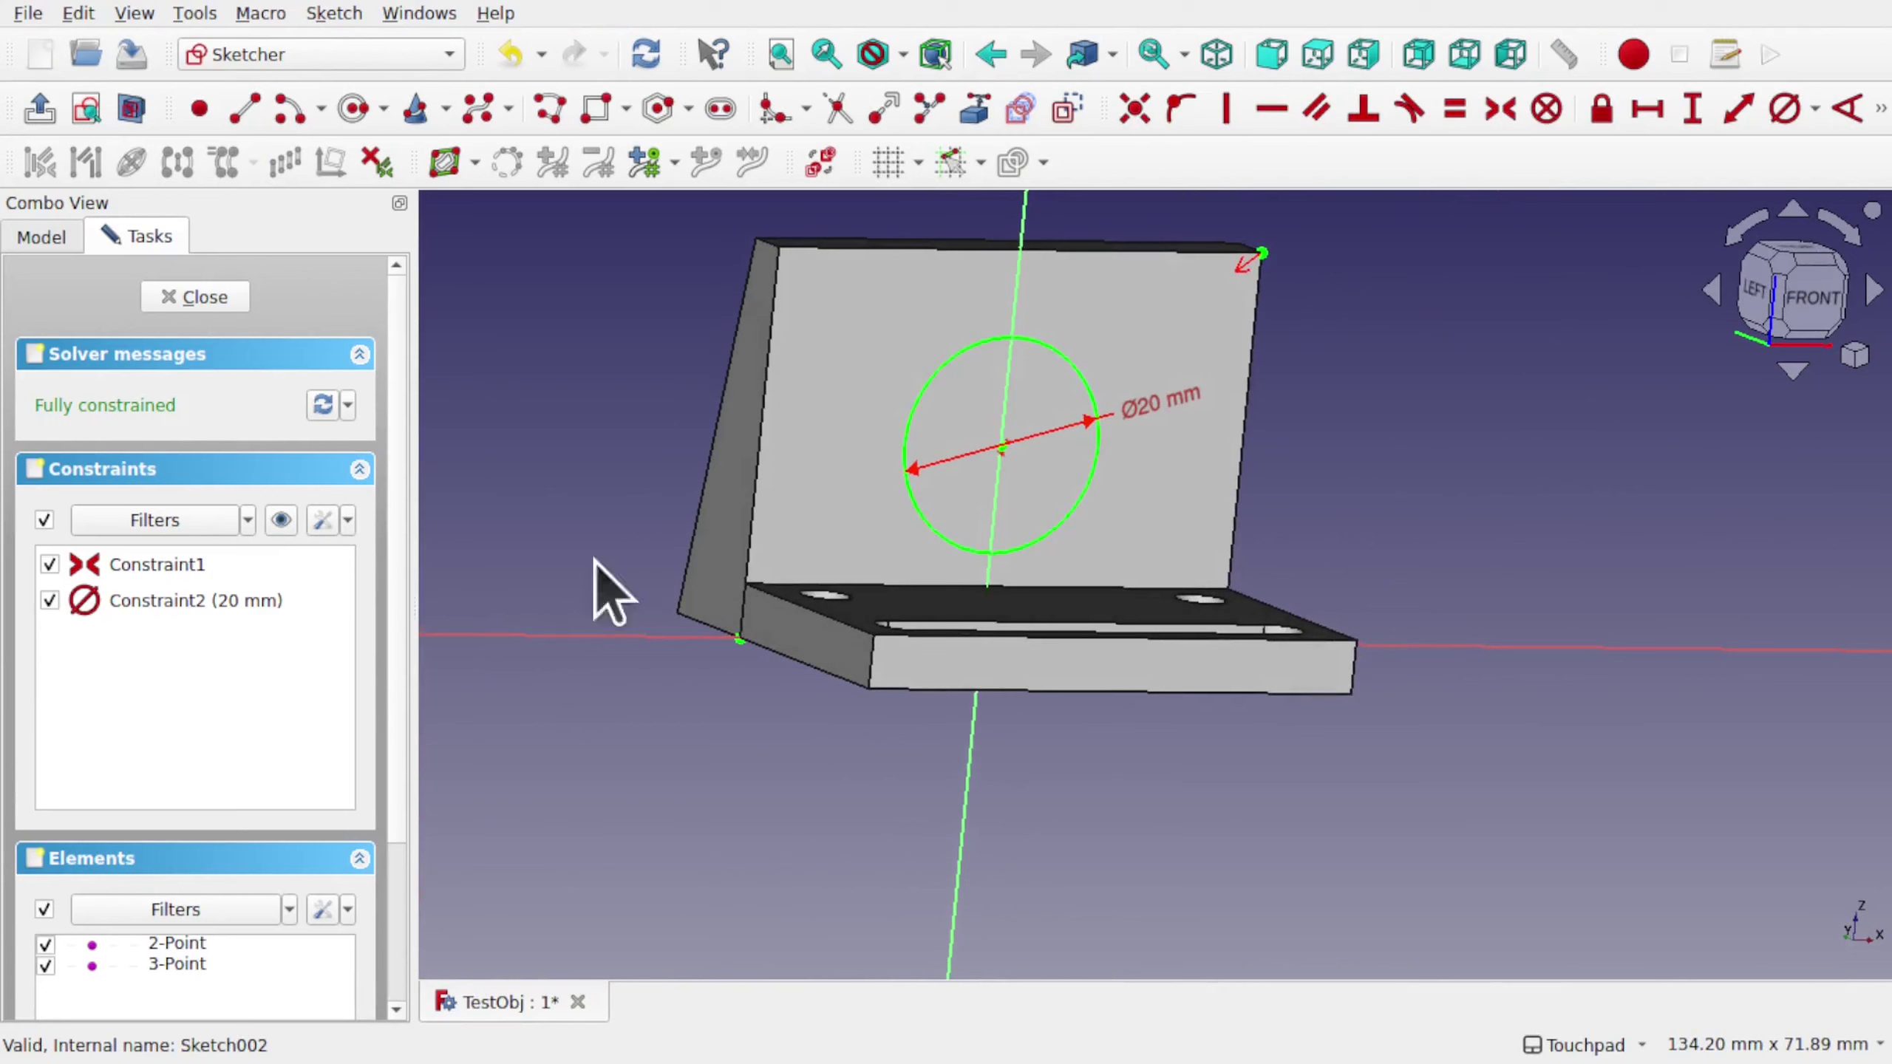
{"action": "left_click", "coordinate": [46, 239]}
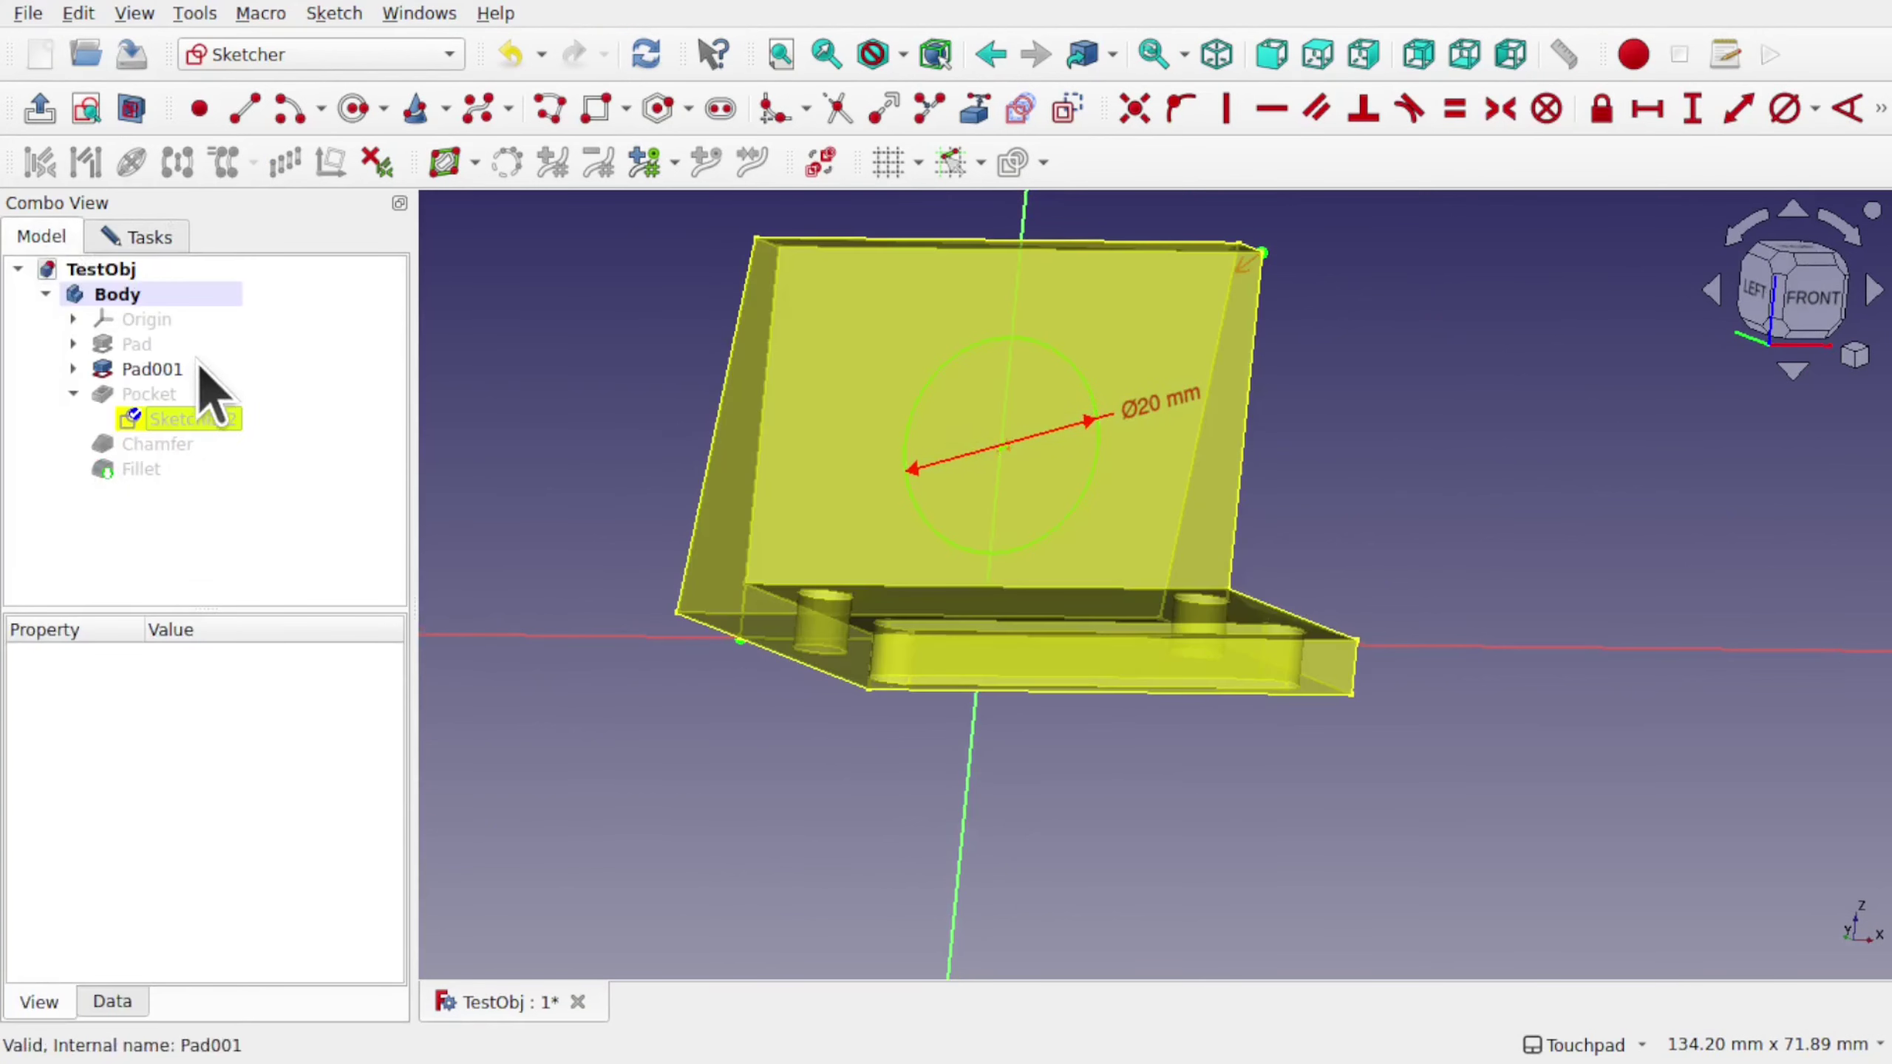
{"action": "middle_click_drag", "start_coordinate": [645, 398], "coordinate": [704, 451]}
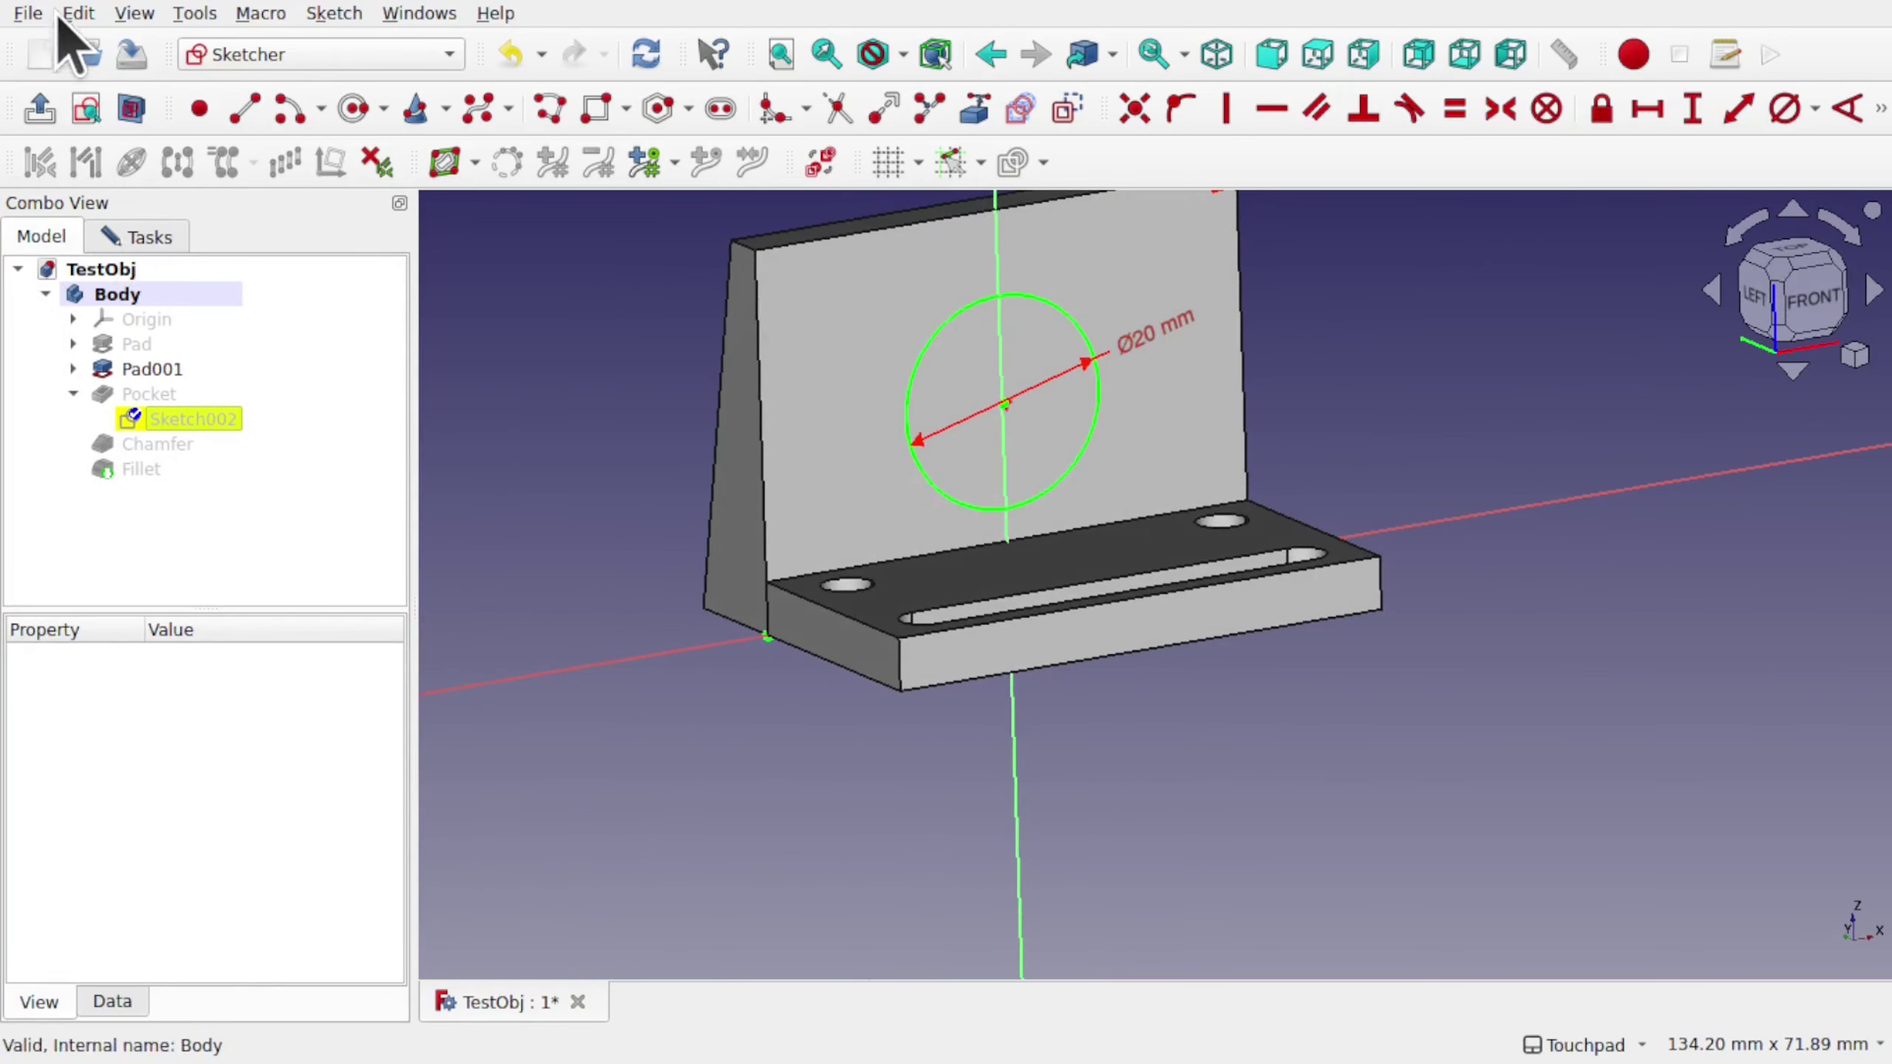
{"action": "left_click", "coordinate": [78, 13]}
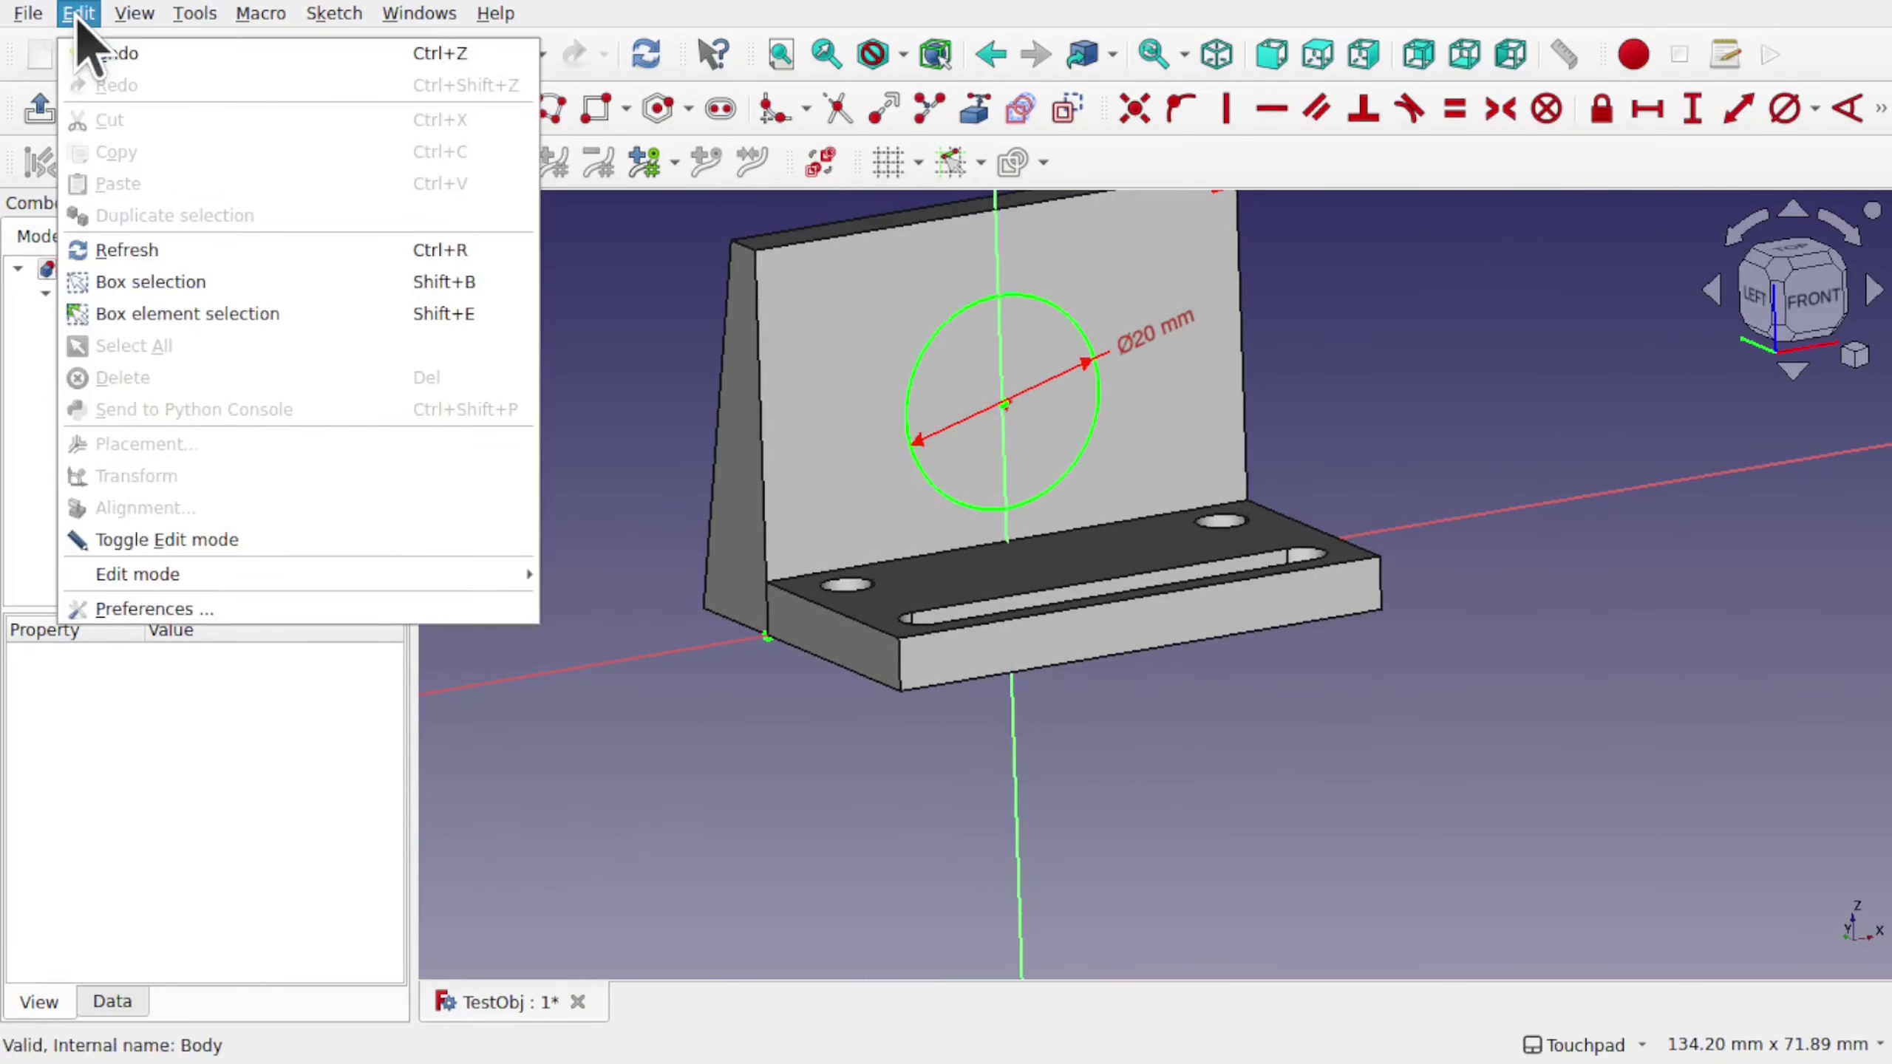
{"action": "left_click", "coordinate": [215, 607]}
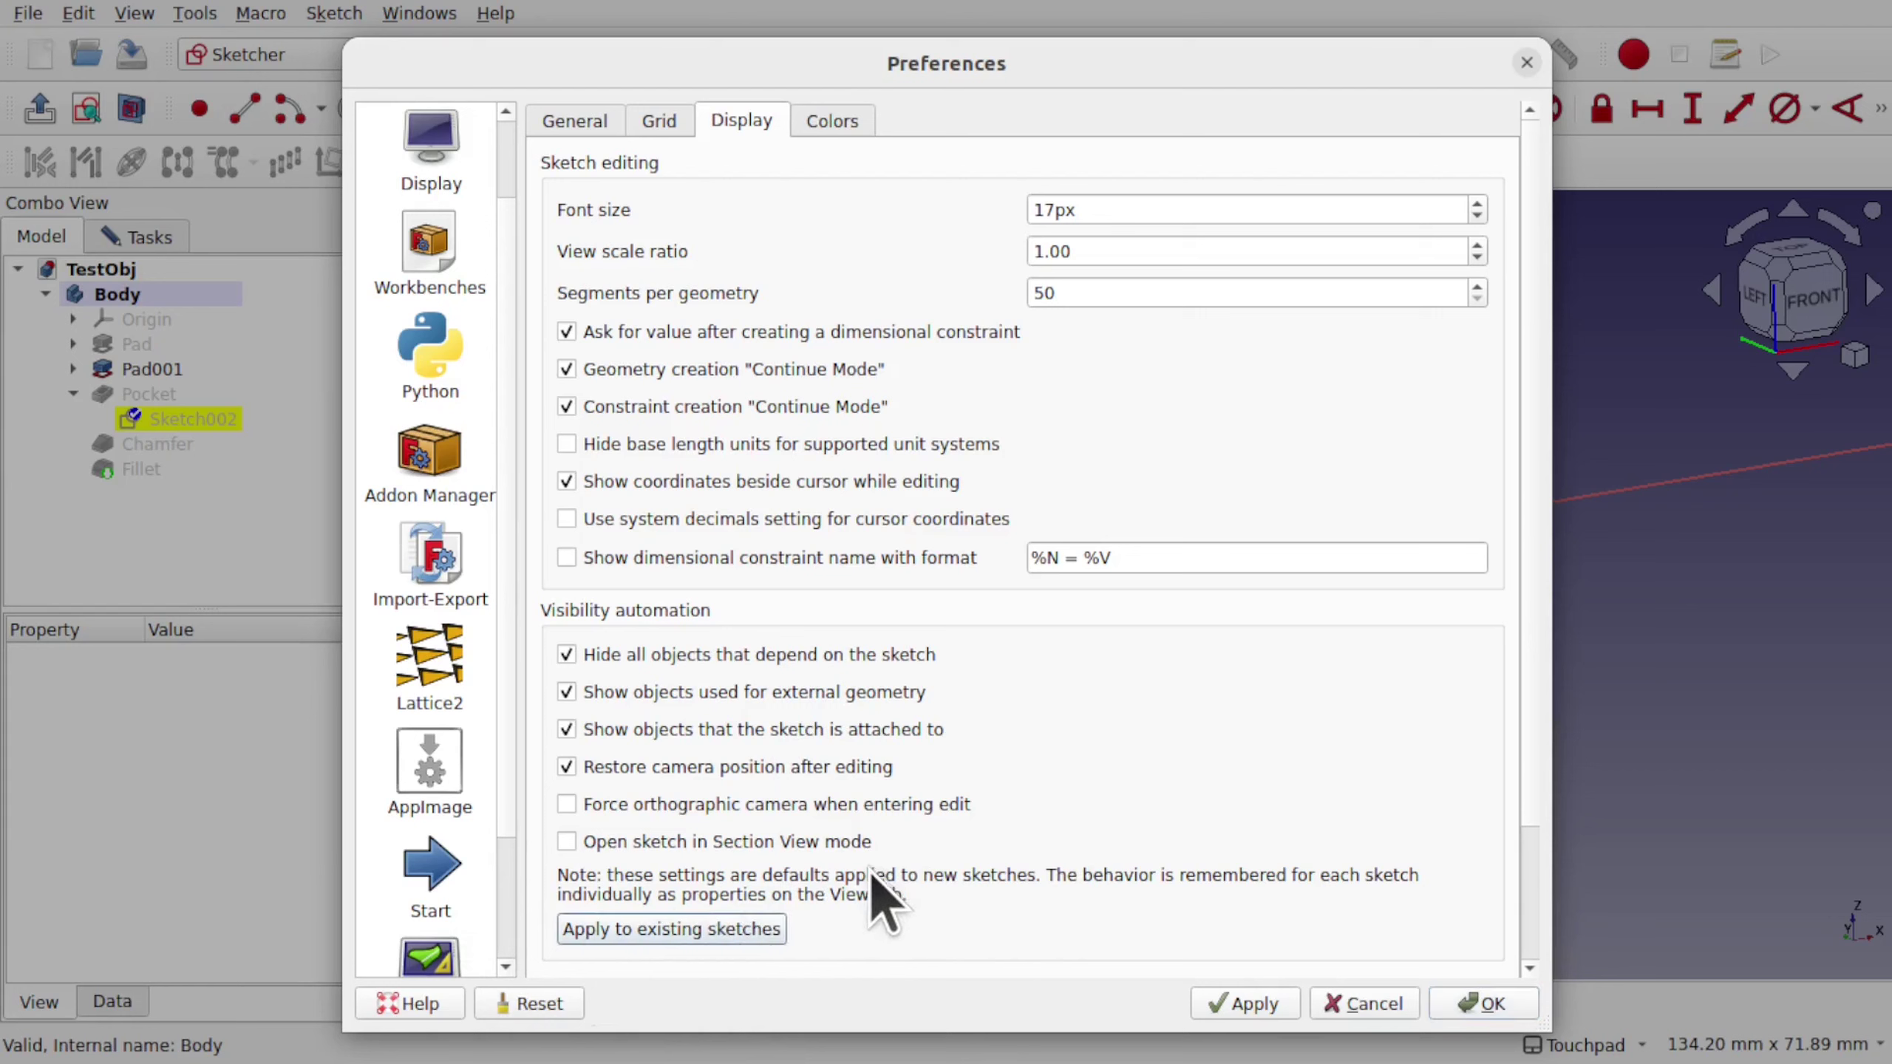
{"action": "left_click", "coordinate": [1479, 1002]}
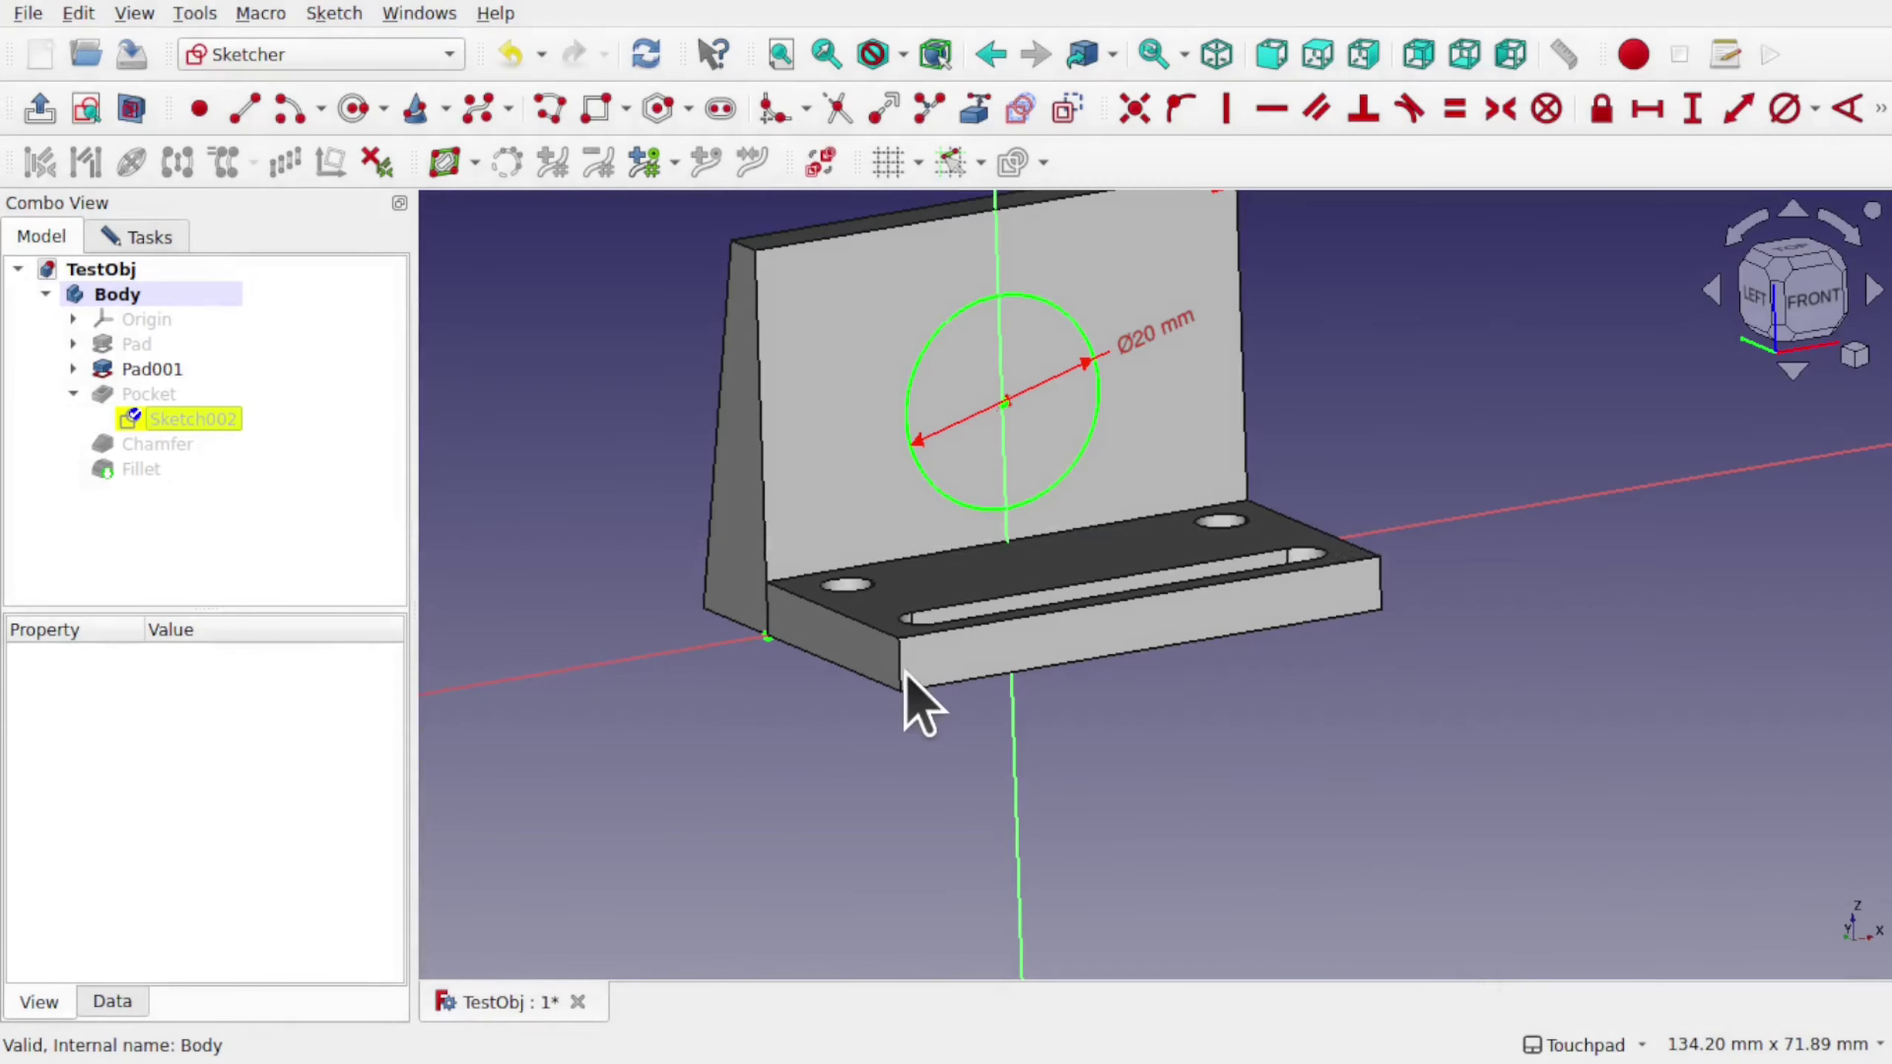
Close the sketch and scroll down to Sketch002's visibility properties.
{"action": "left_click", "coordinate": [182, 238]}
{"action": "left_click", "coordinate": [173, 299]}
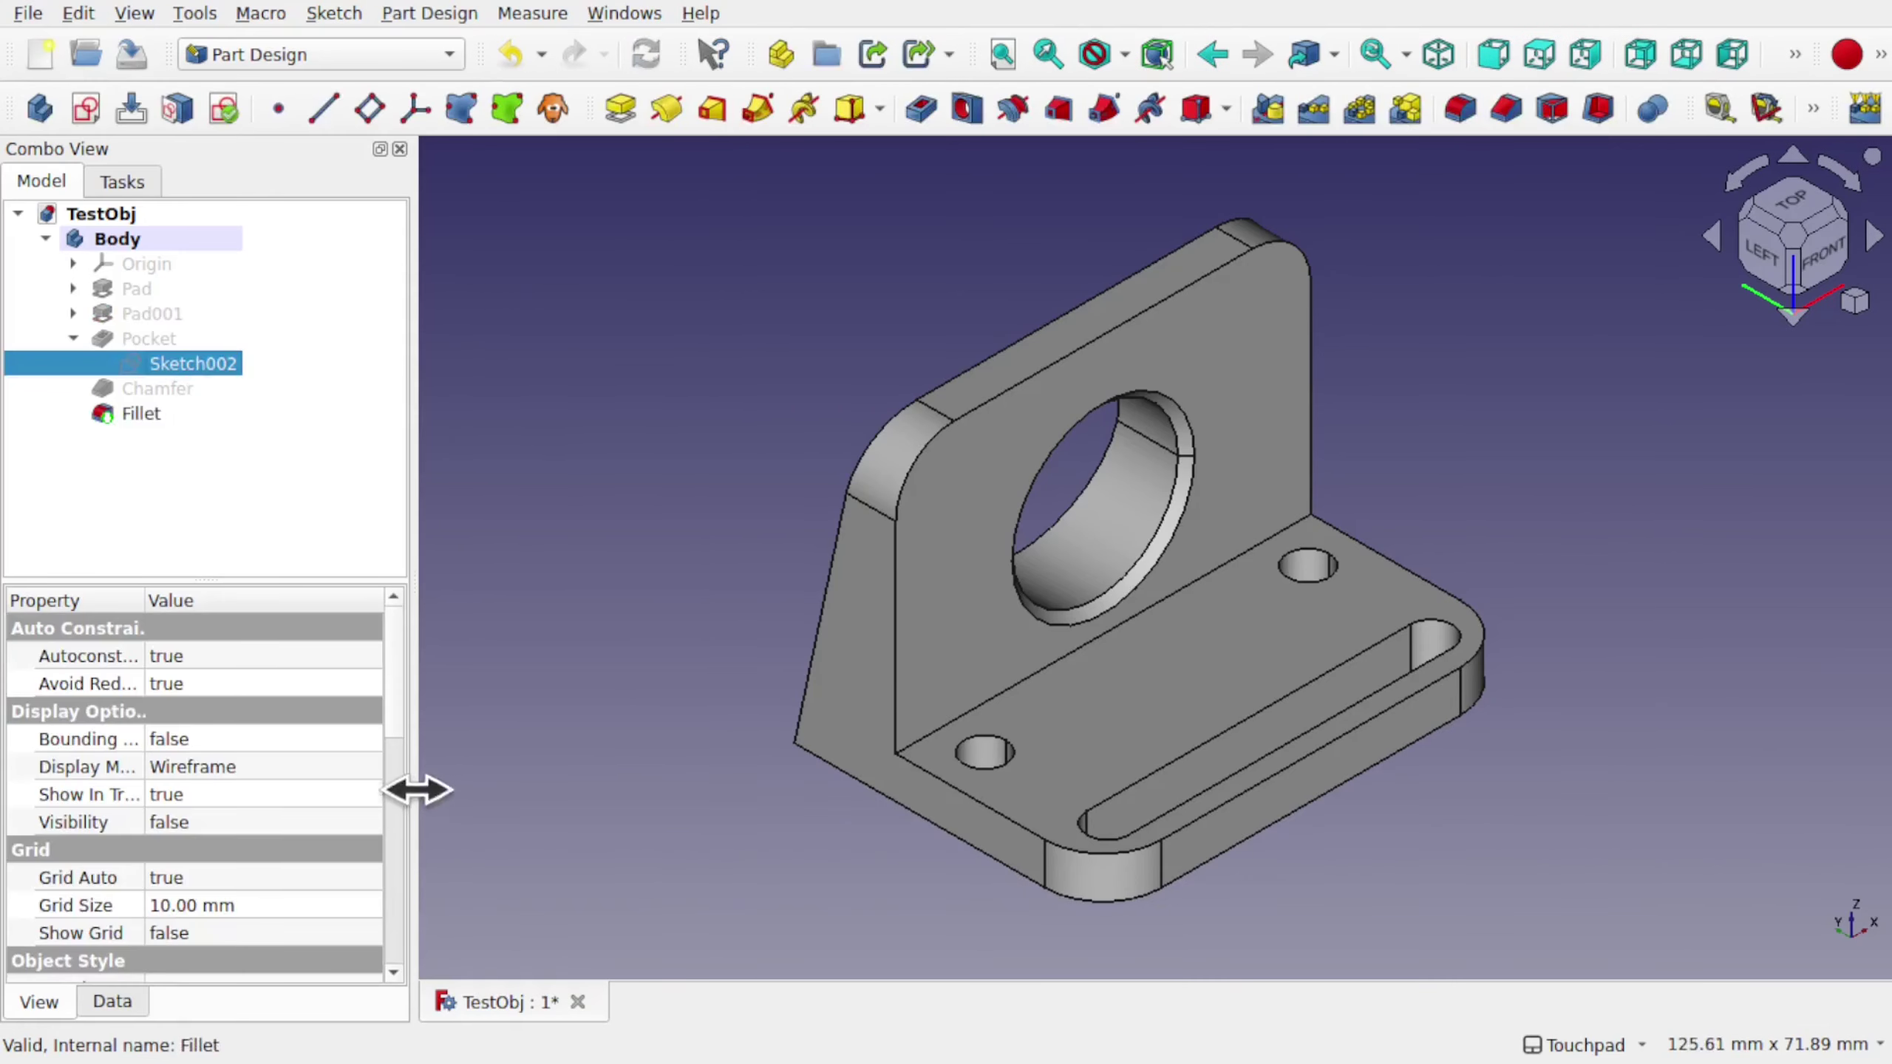
{"action": "scroll", "coordinate": [398, 790], "scroll_direction": "down", "scroll_amount": 4}
{"action": "scroll", "coordinate": [386, 865], "scroll_direction": "down", "scroll_amount": 5}
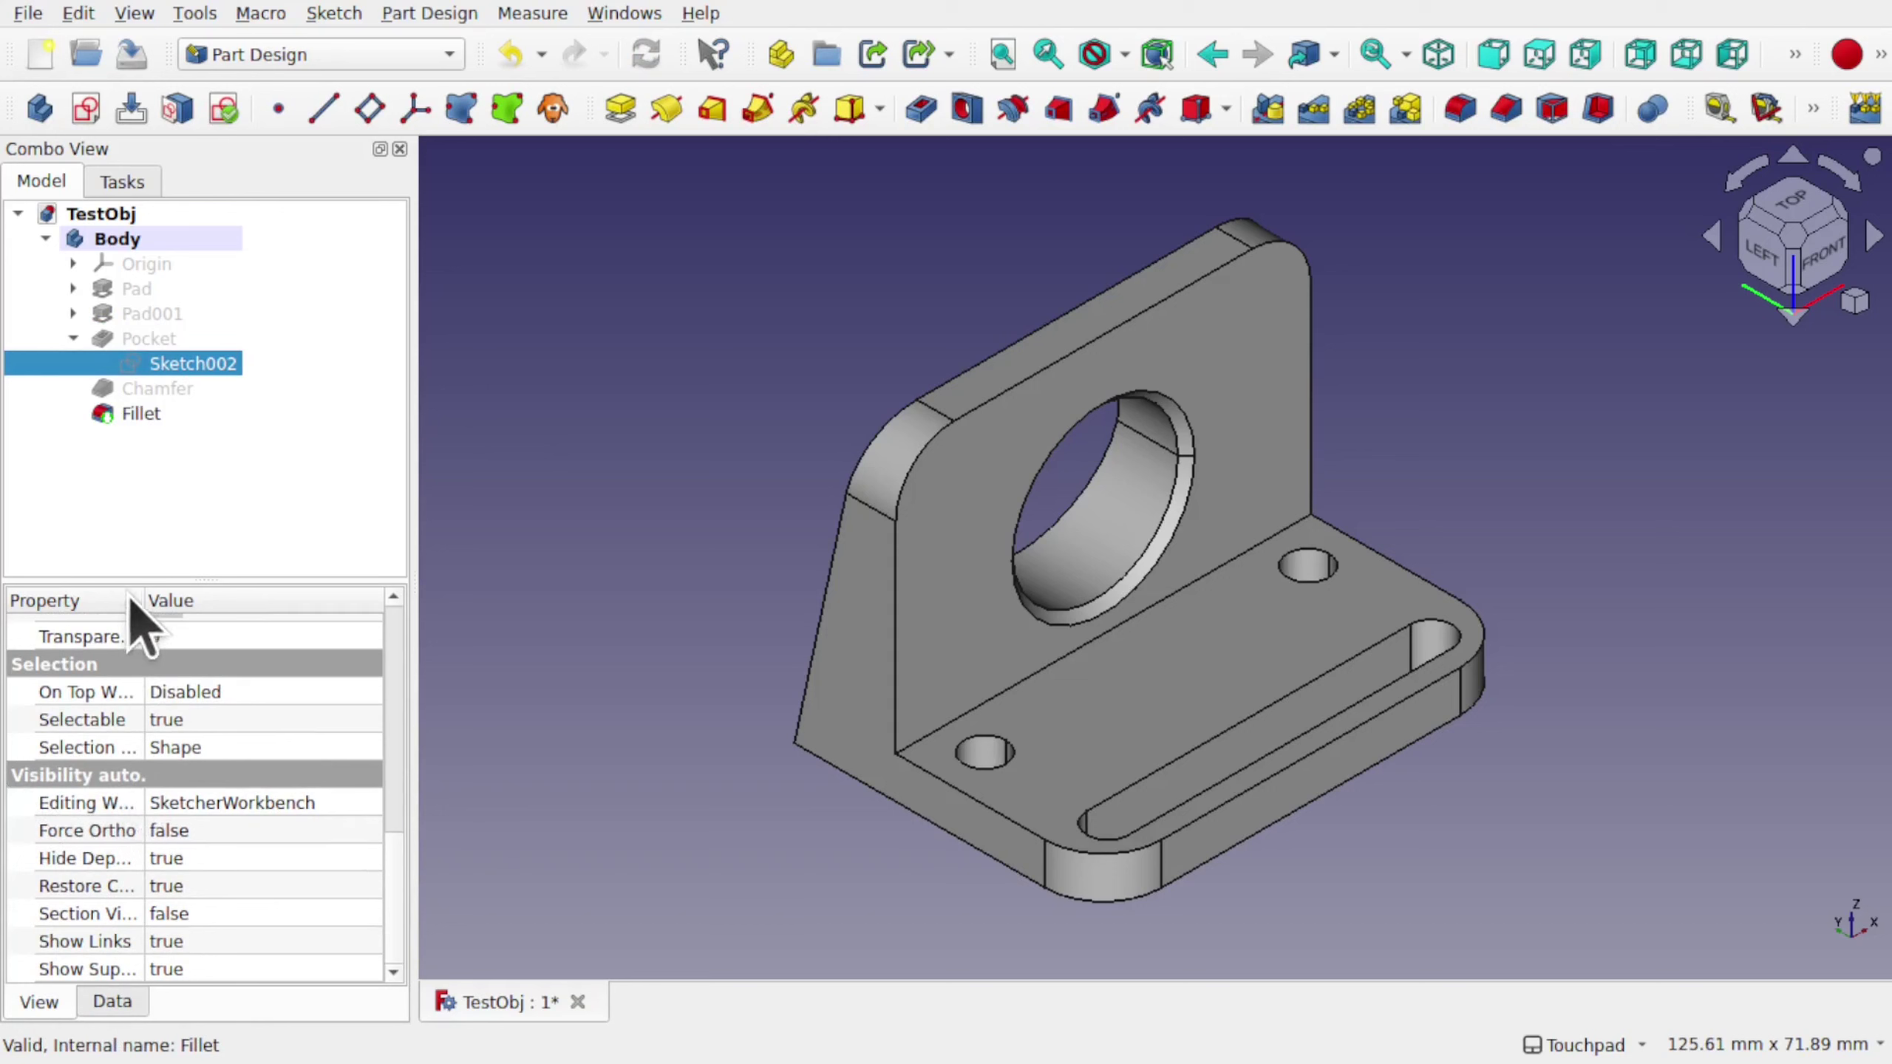
Widen the Property column and step through the Hide Dependent and other visibility rows.
{"action": "left_click_drag", "start_coordinate": [144, 596], "coordinate": [220, 597]}
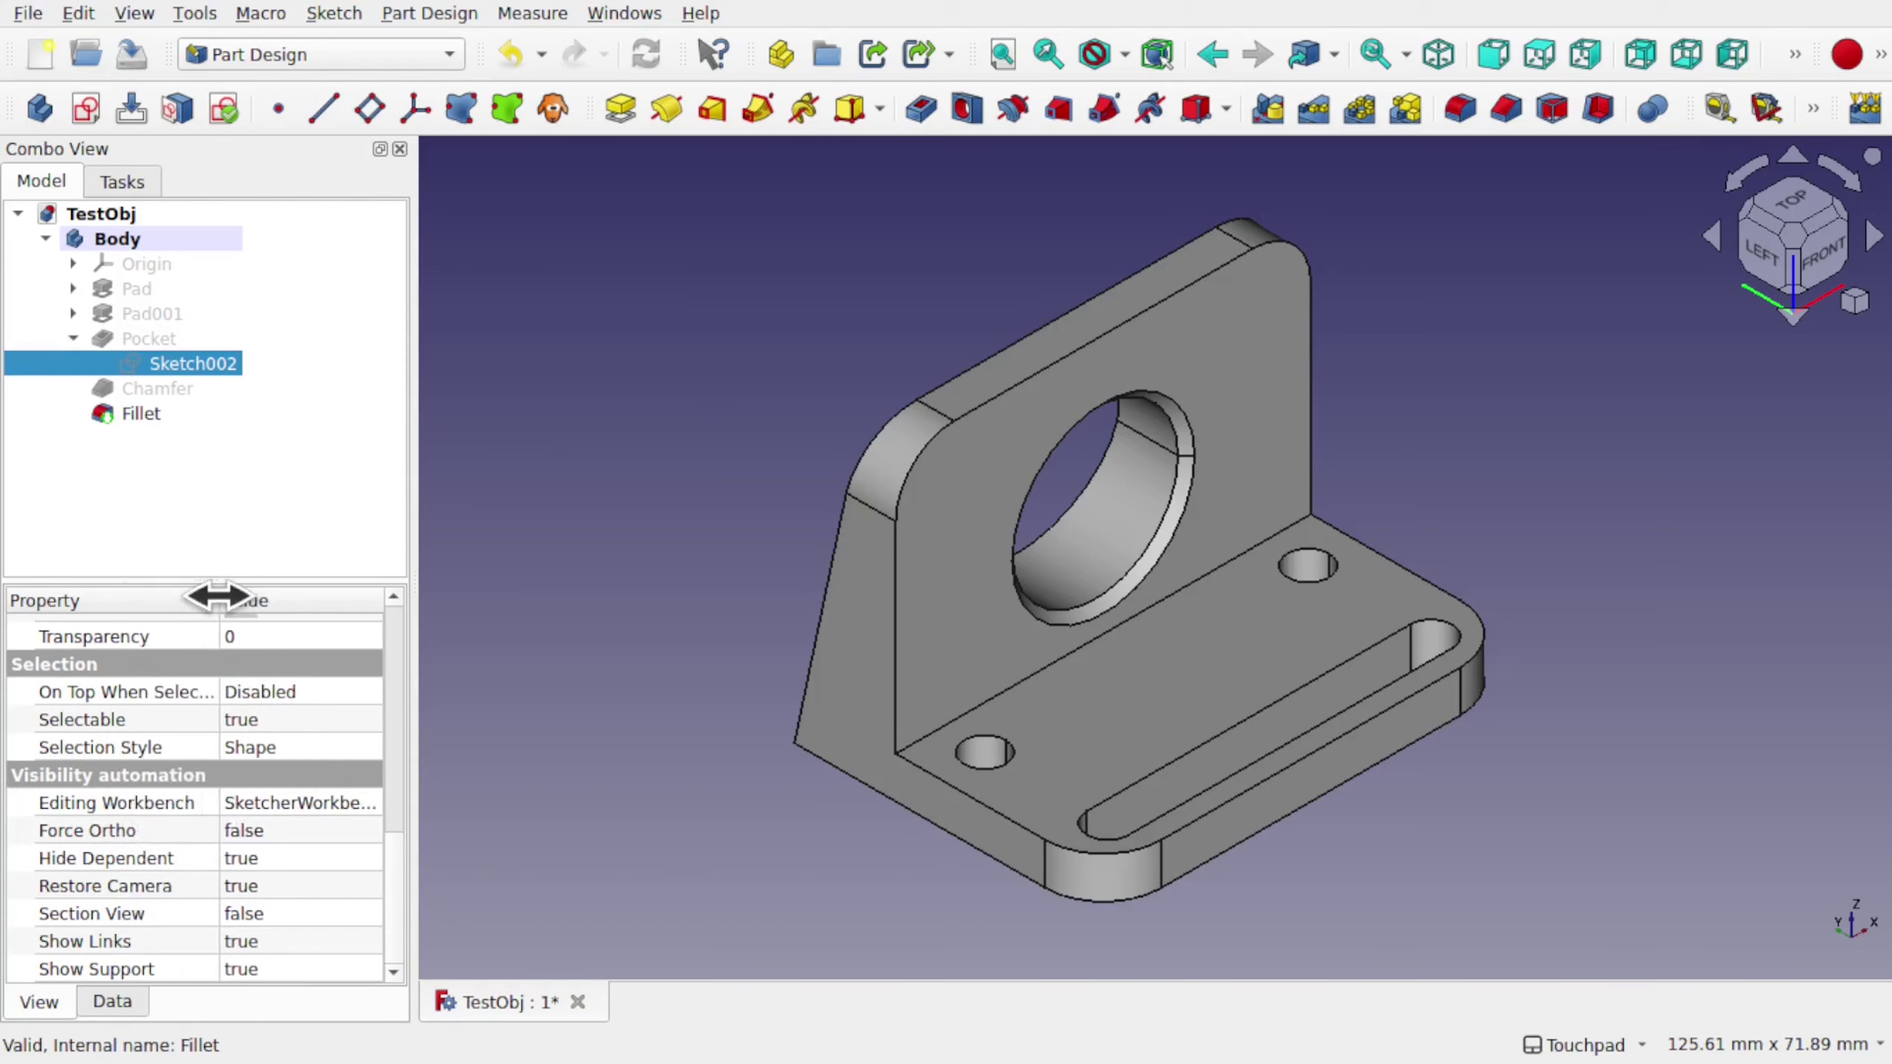
{"action": "left_click", "coordinate": [332, 859]}
{"action": "key", "text": "Down"}
{"action": "key", "text": "Down"}
{"action": "key", "text": "Down"}
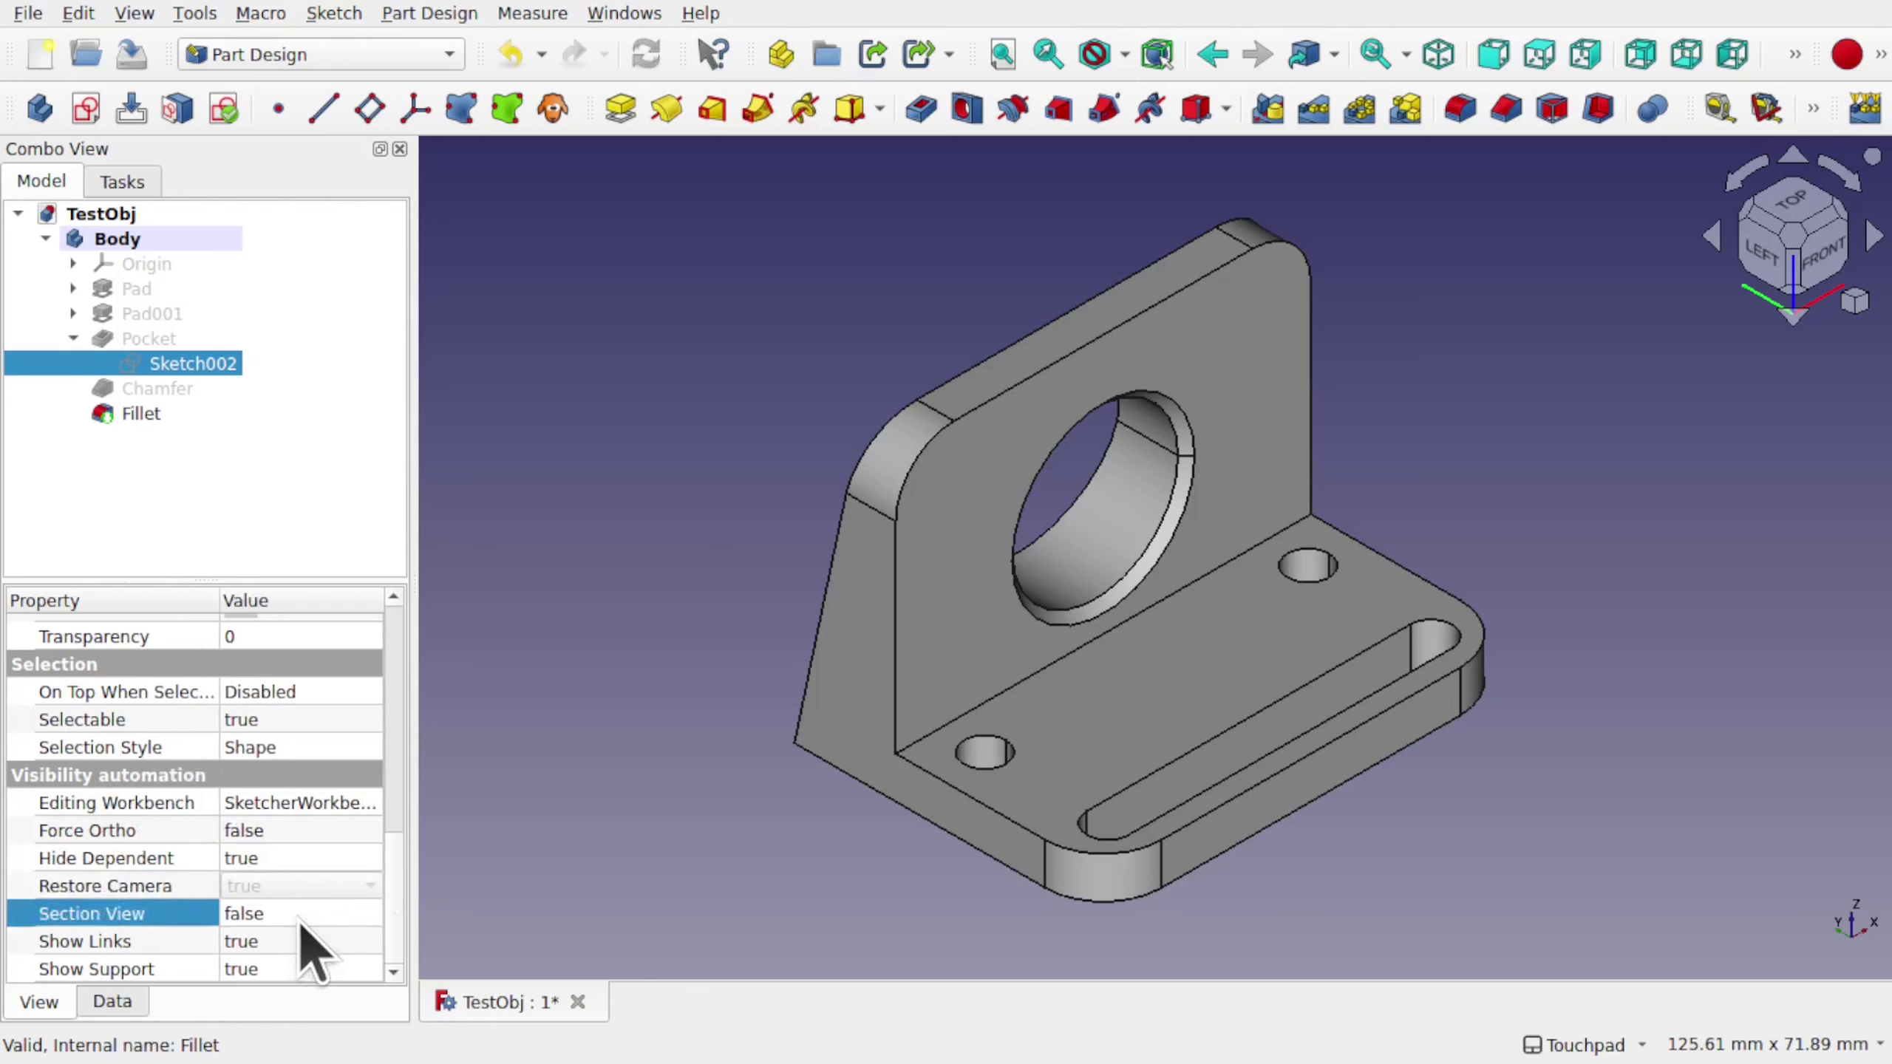
{"action": "left_click", "coordinate": [296, 858]}
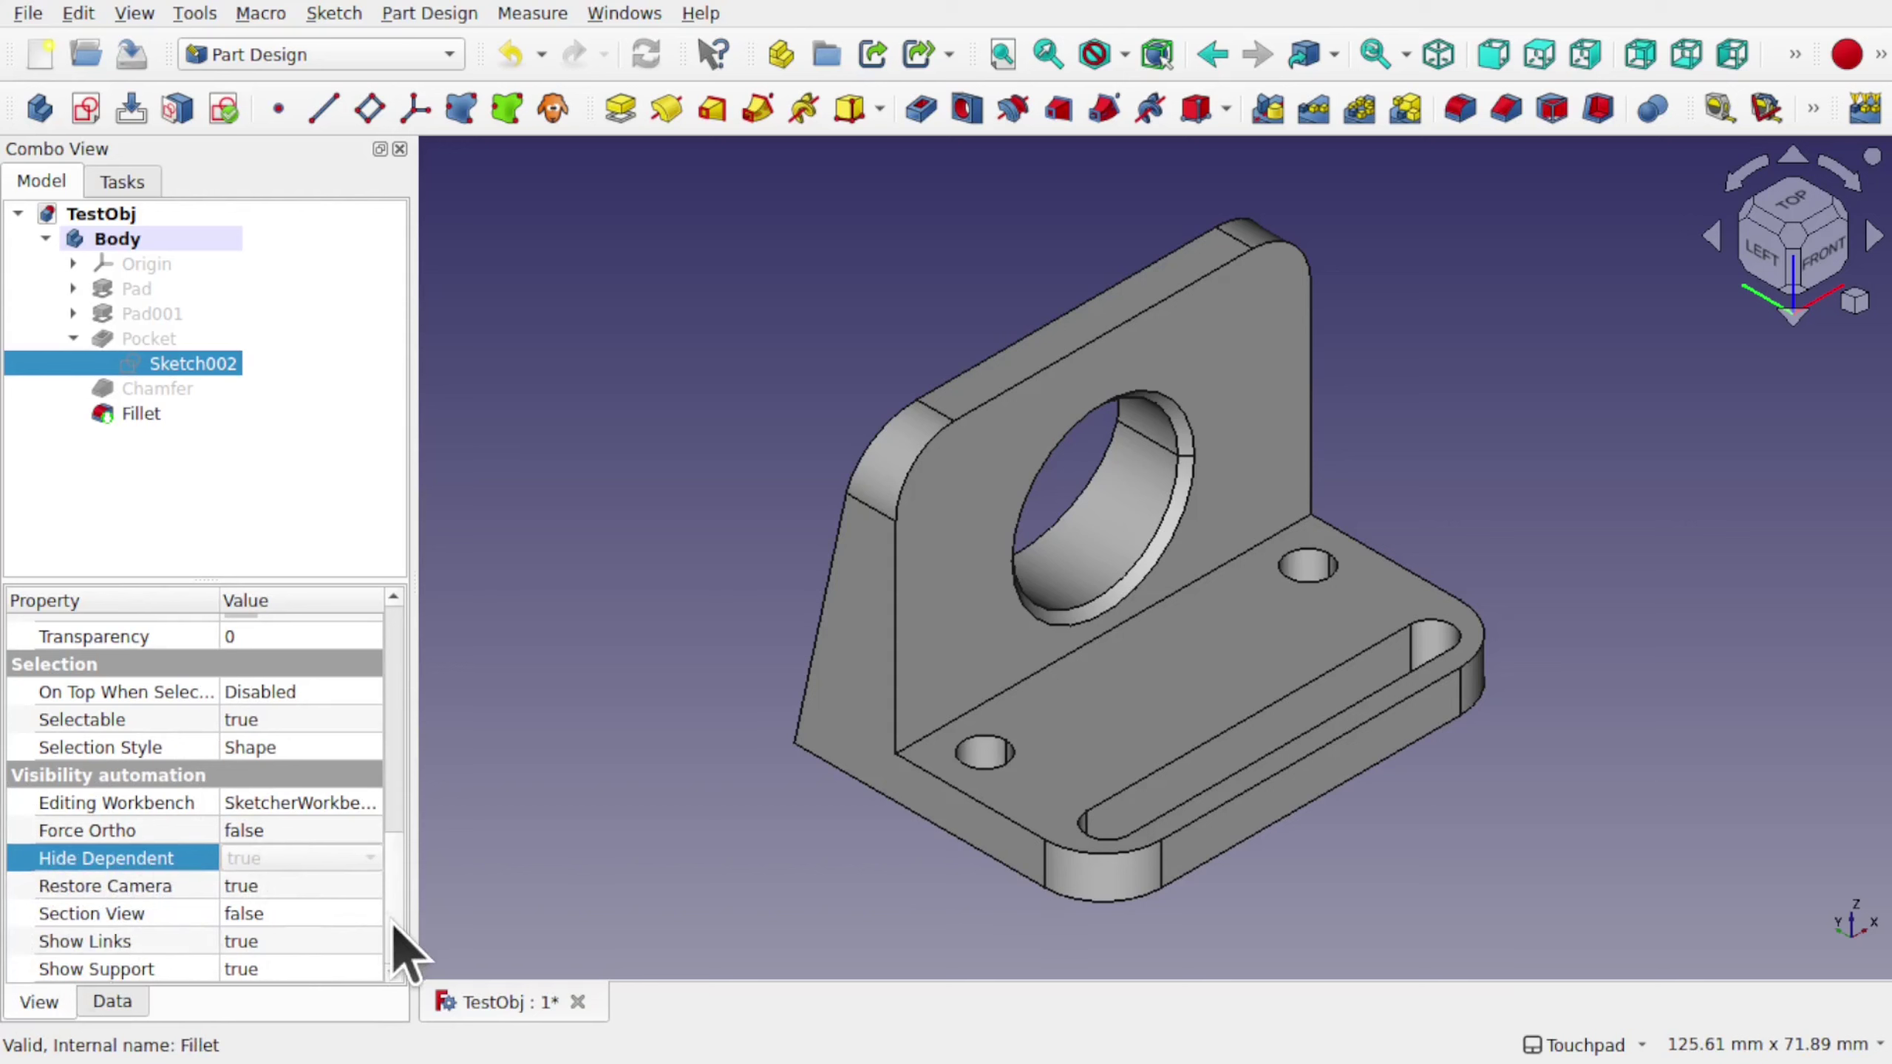
Apply the Sketcher visibility defaults to existing sketches in Preferences and close them.
{"action": "left_click", "coordinate": [76, 14]}
{"action": "left_click", "coordinate": [191, 605]}
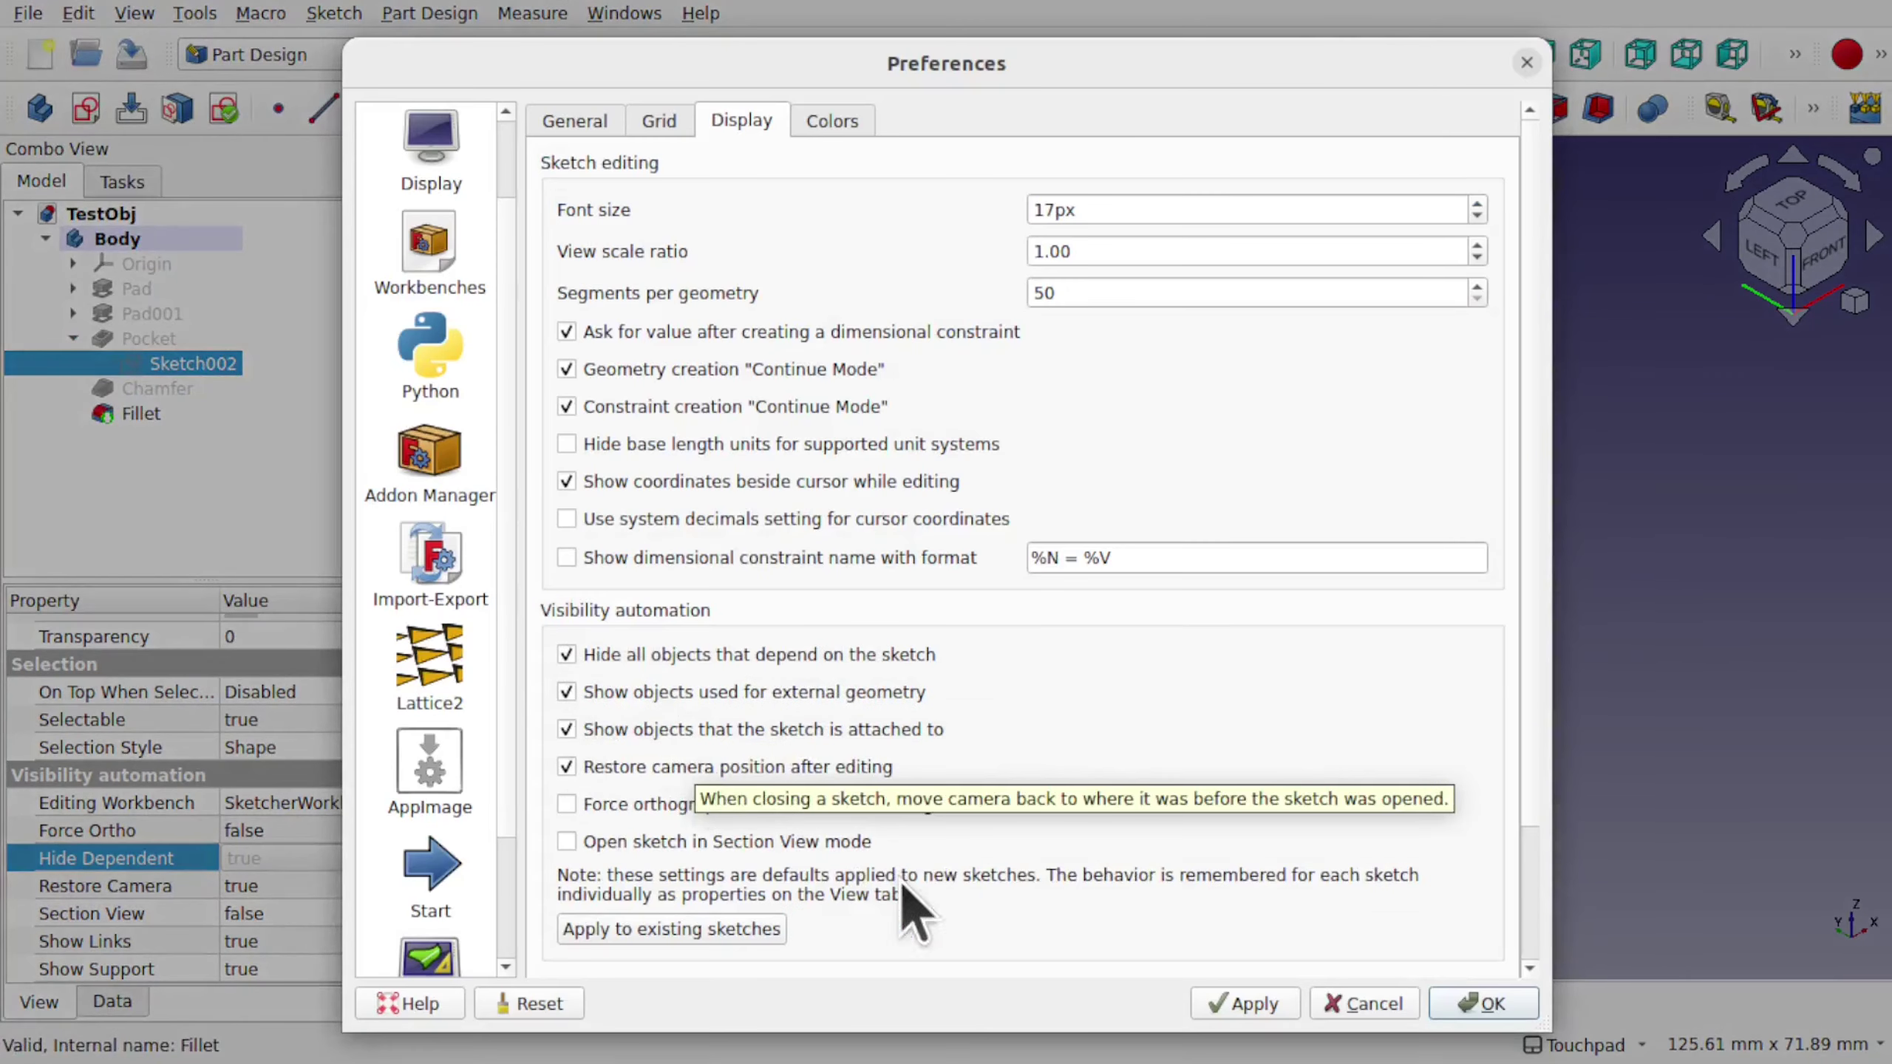
{"action": "left_click", "coordinate": [738, 935]}
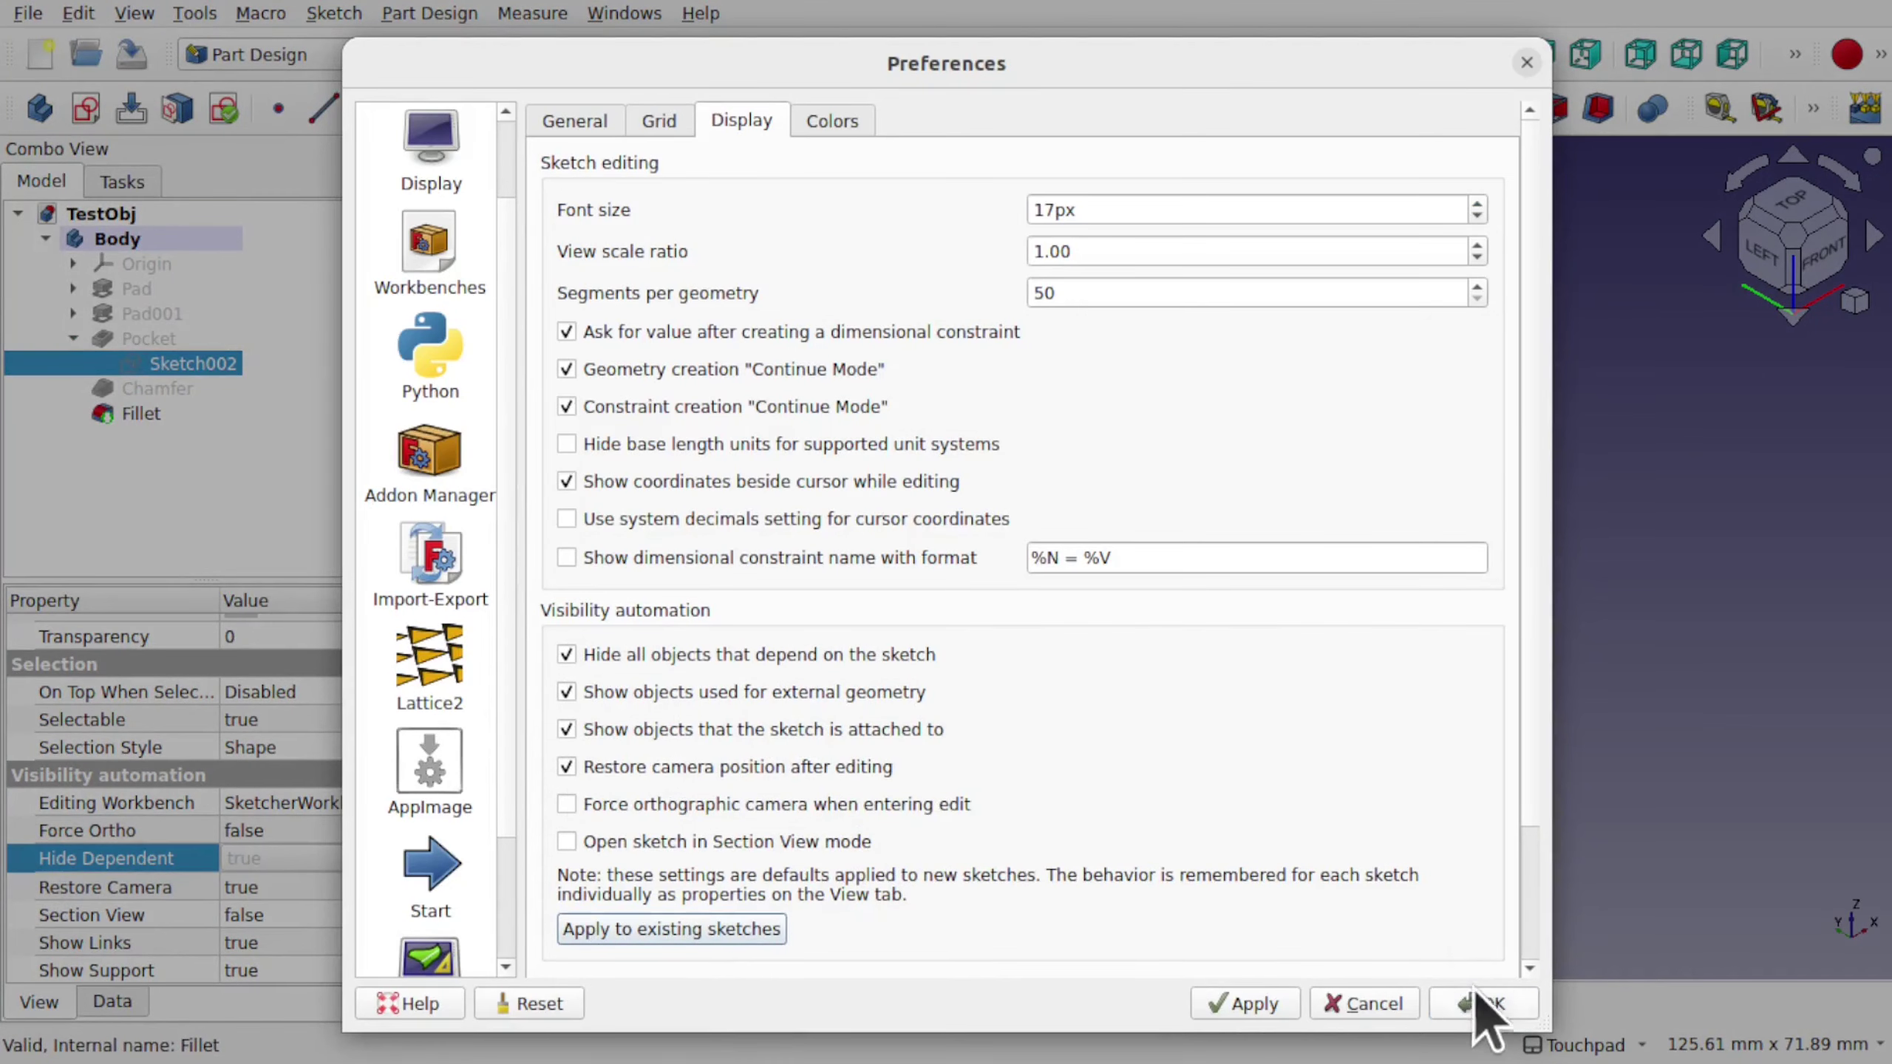
{"action": "left_click", "coordinate": [1478, 1003]}
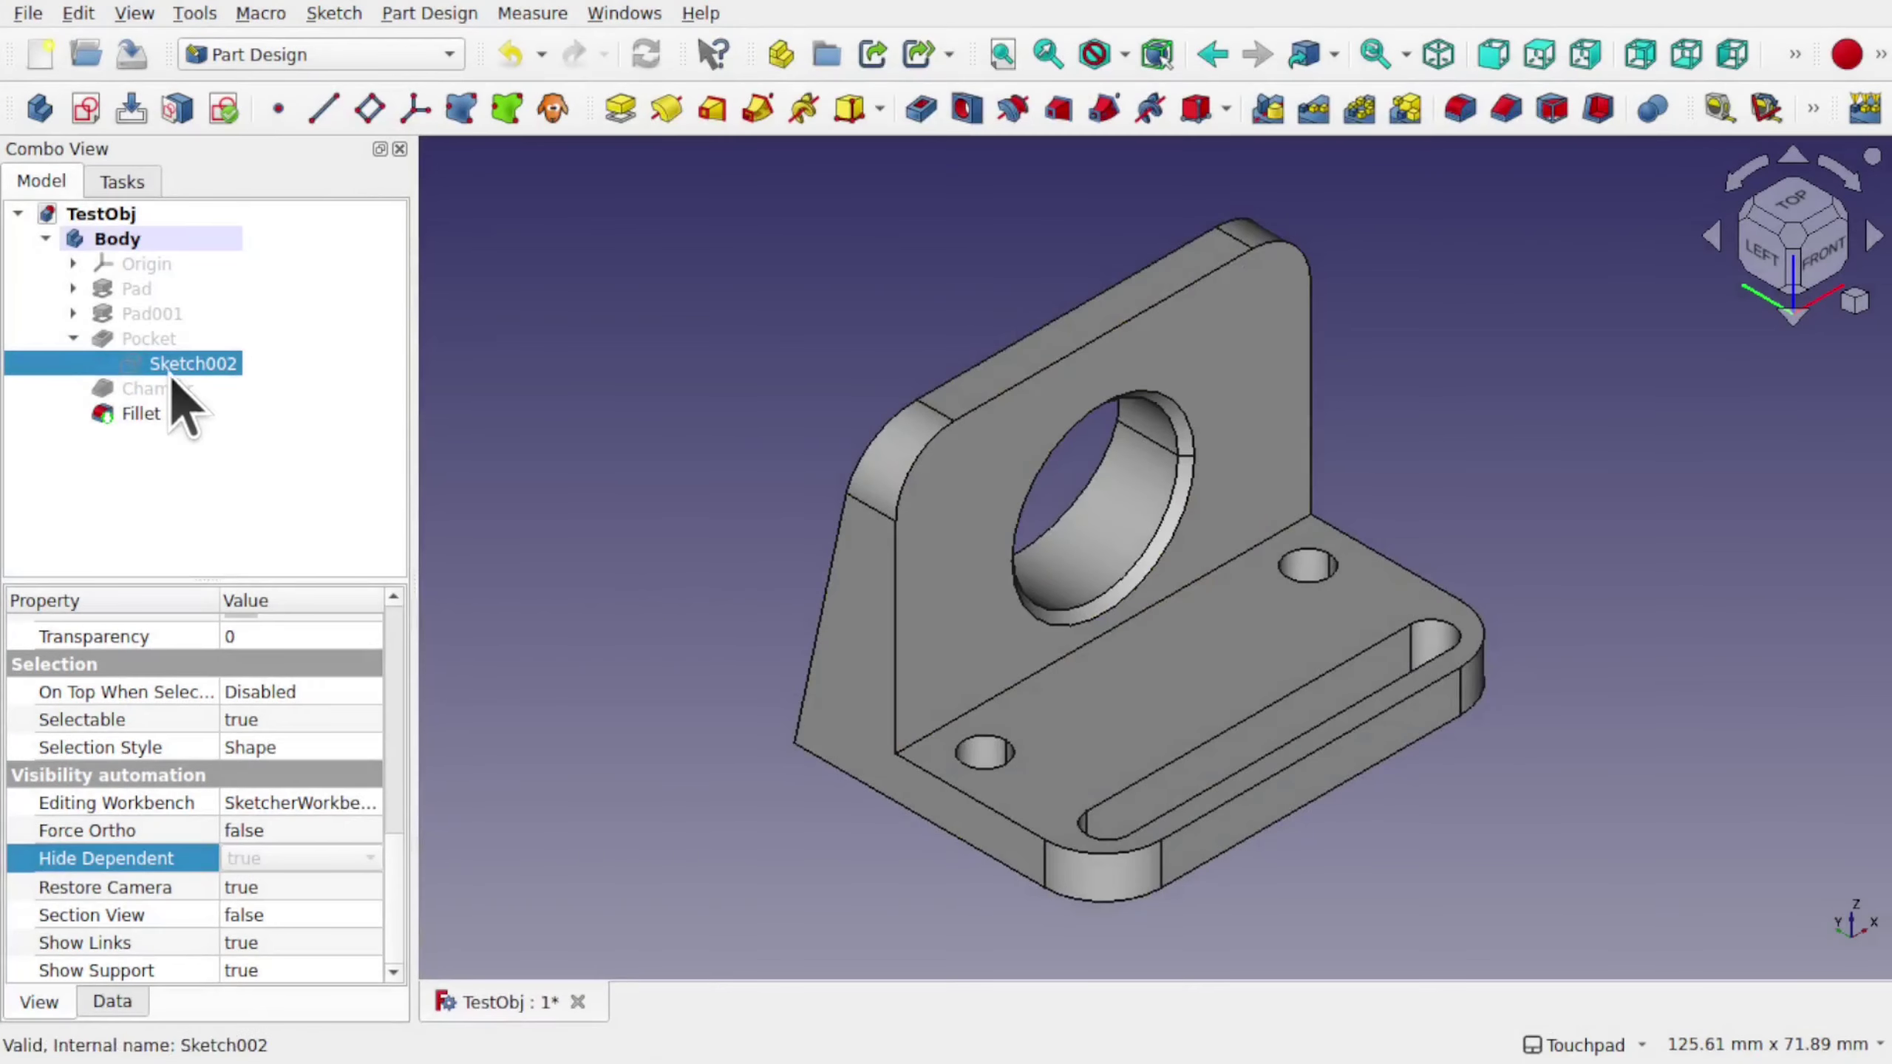
Reopen Sketch002 and inspect its data properties under the Pocket in the tree.
{"action": "double_click", "coordinate": [173, 363]}
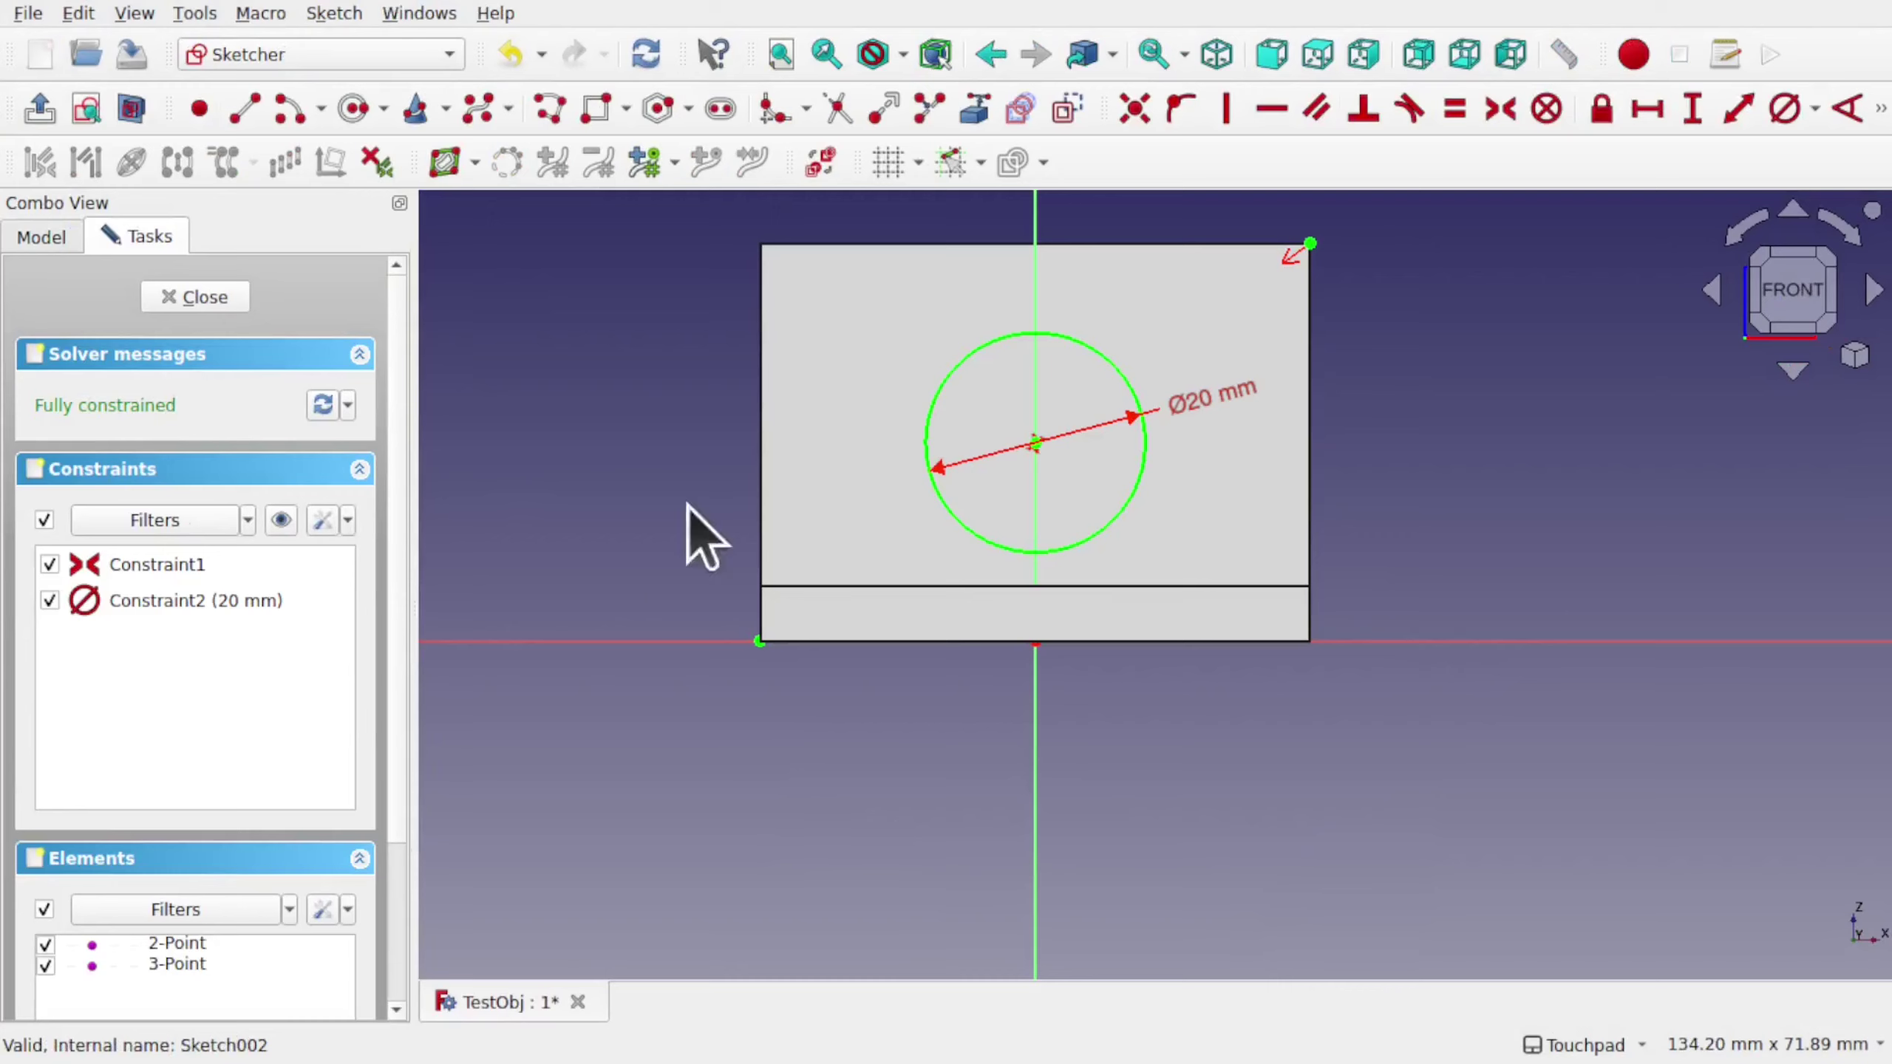
{"action": "middle_click_drag", "start_coordinate": [688, 537], "coordinate": [857, 462]}
{"action": "left_click", "coordinate": [41, 237]}
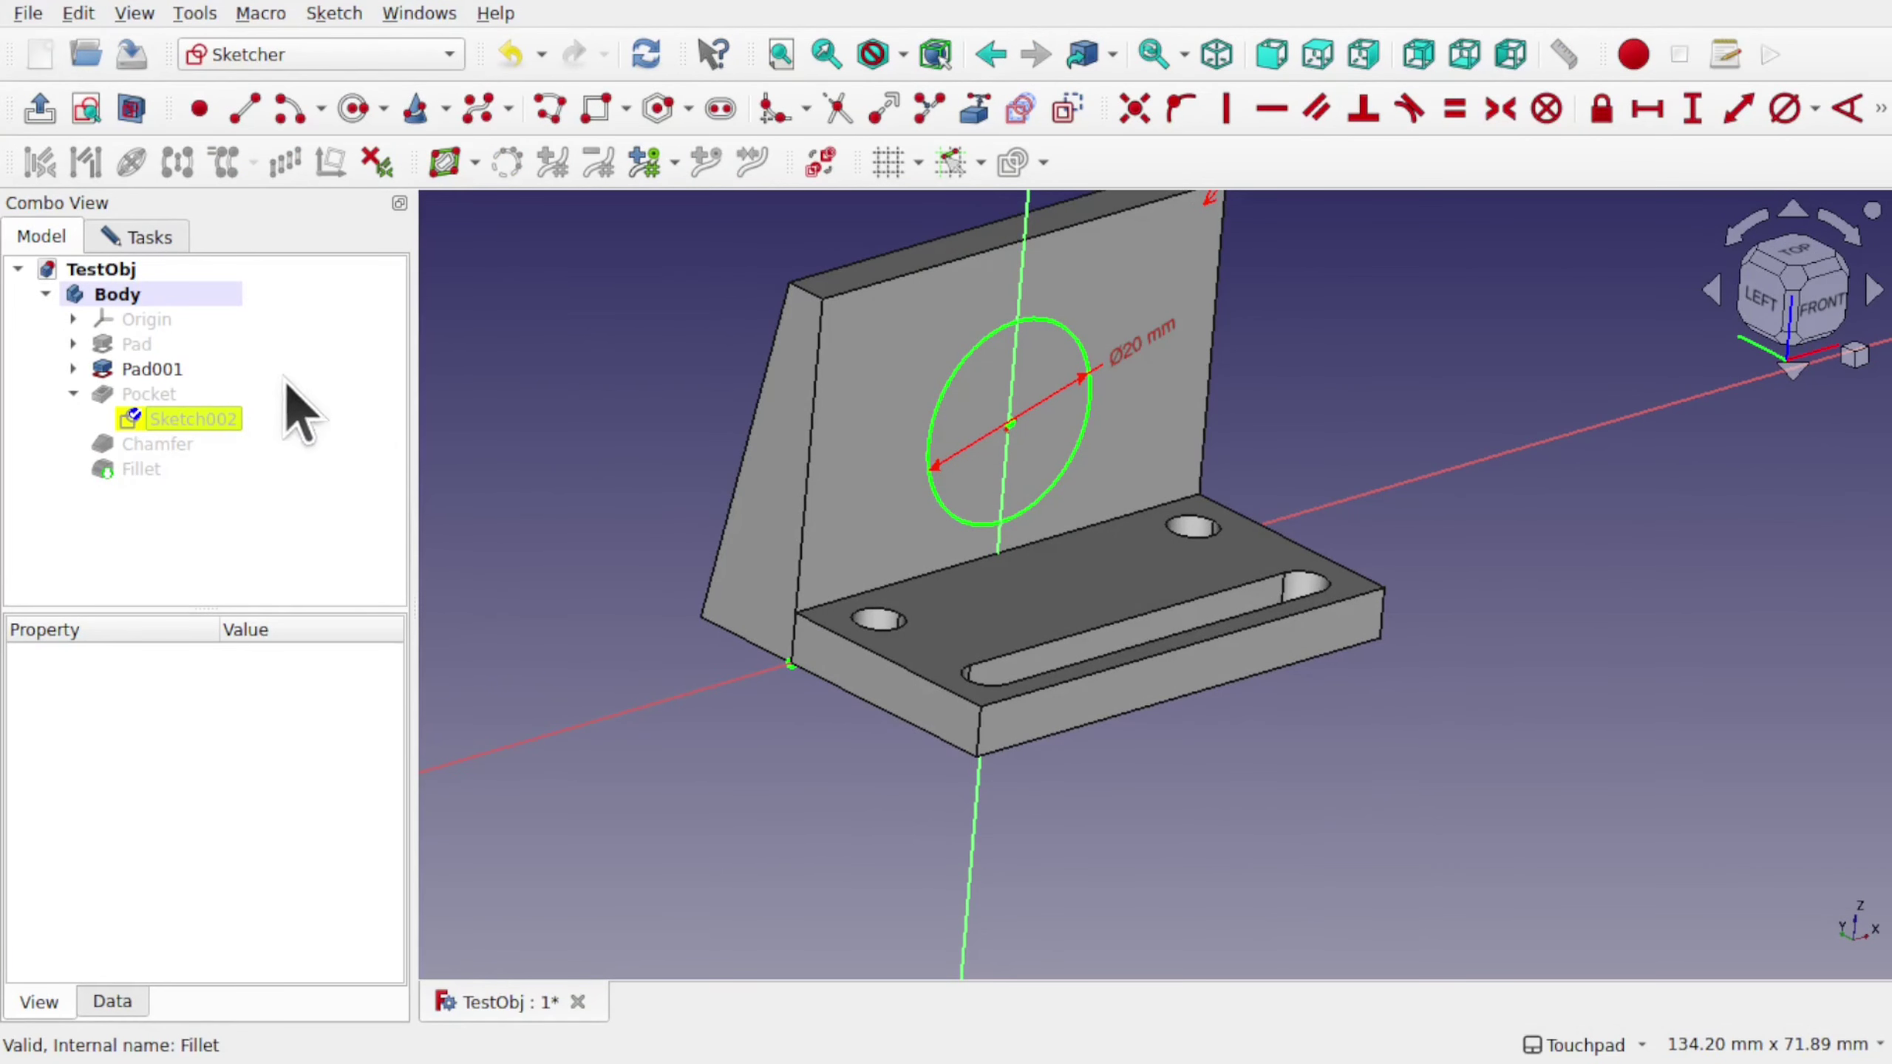
{"action": "left_click", "coordinate": [211, 391]}
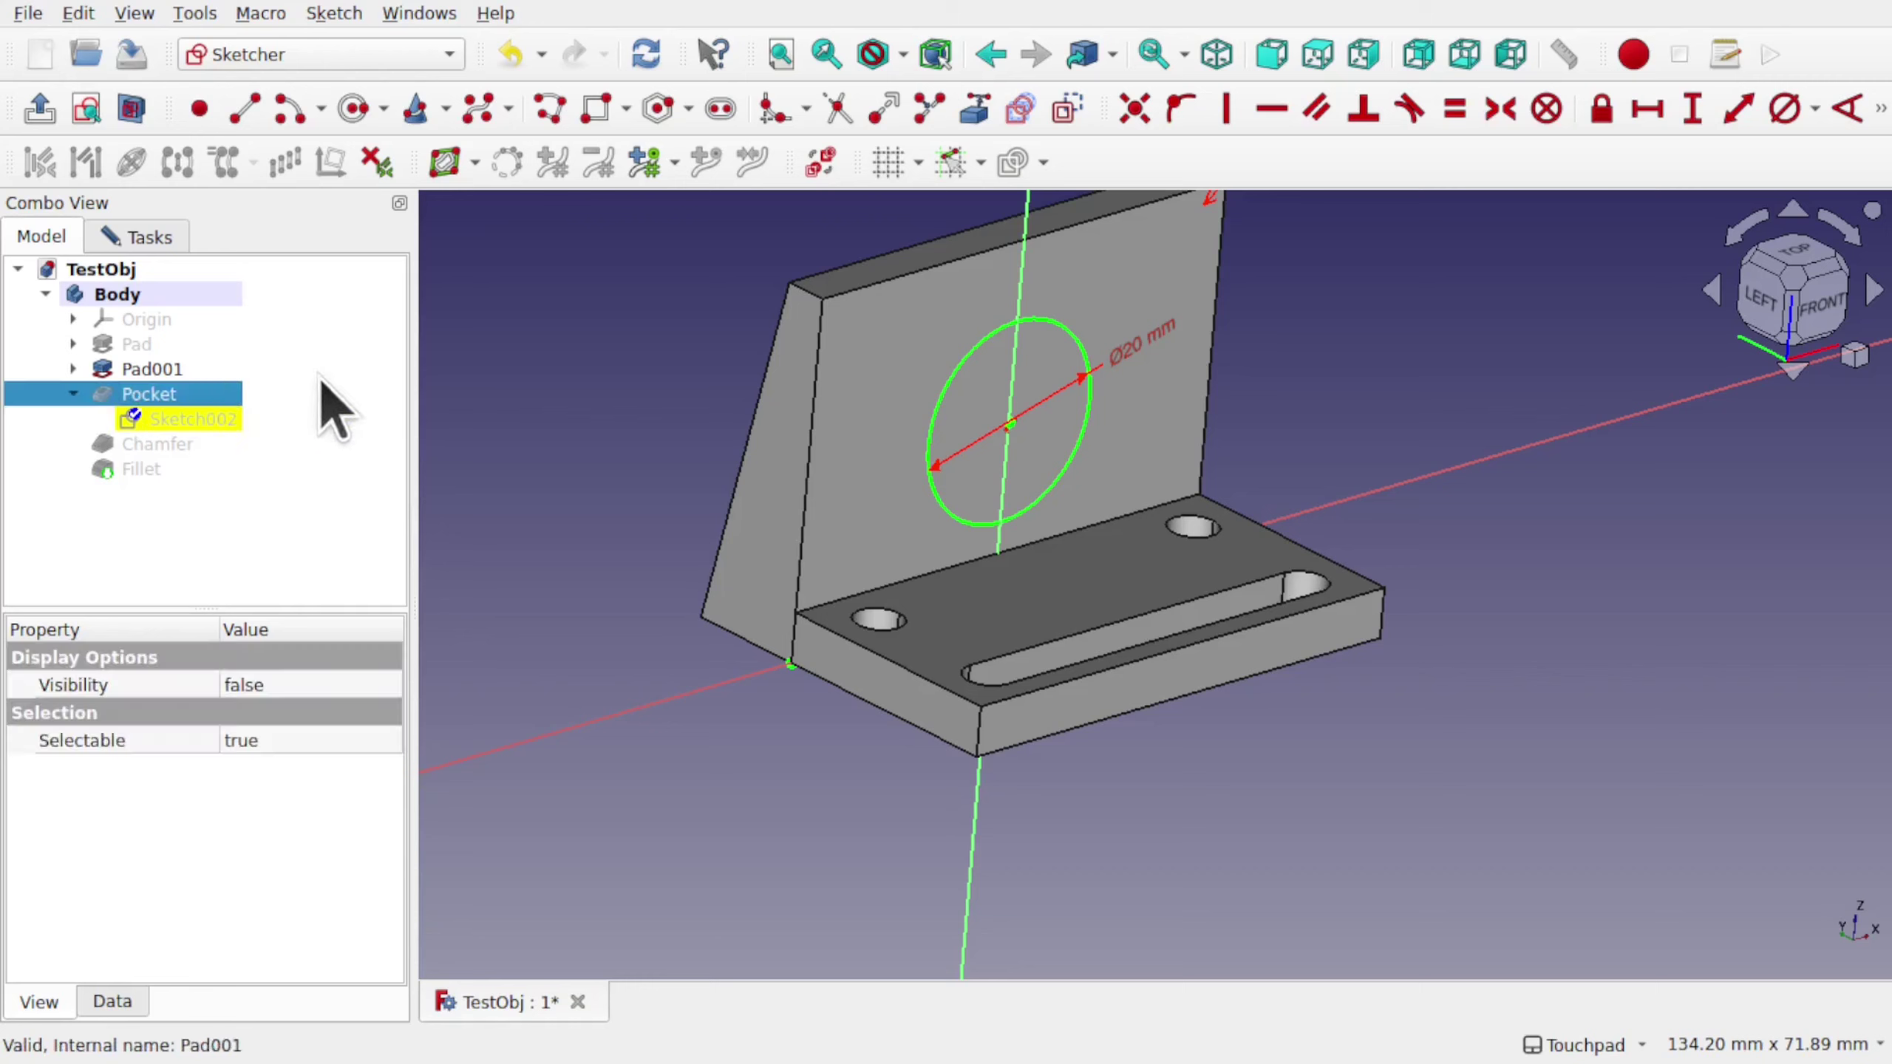
{"action": "left_click", "coordinate": [147, 420]}
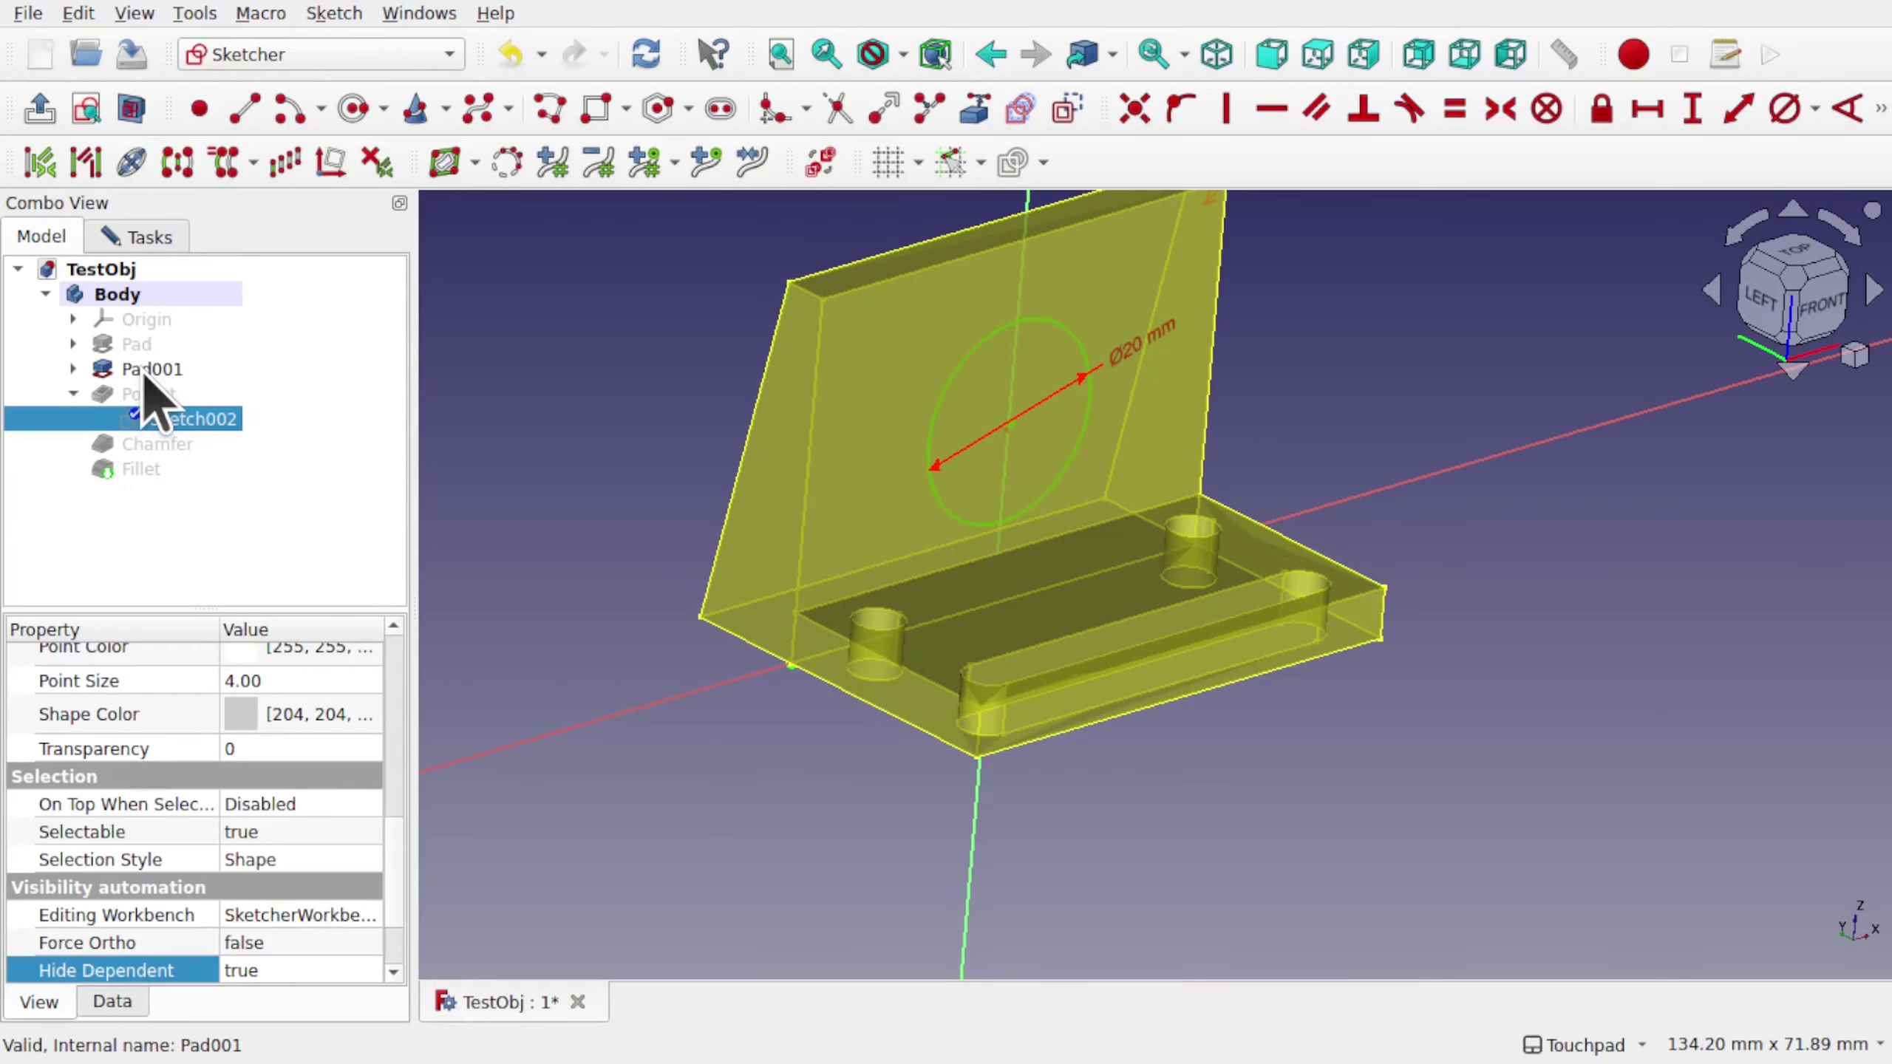
{"action": "left_click", "coordinate": [113, 1003]}
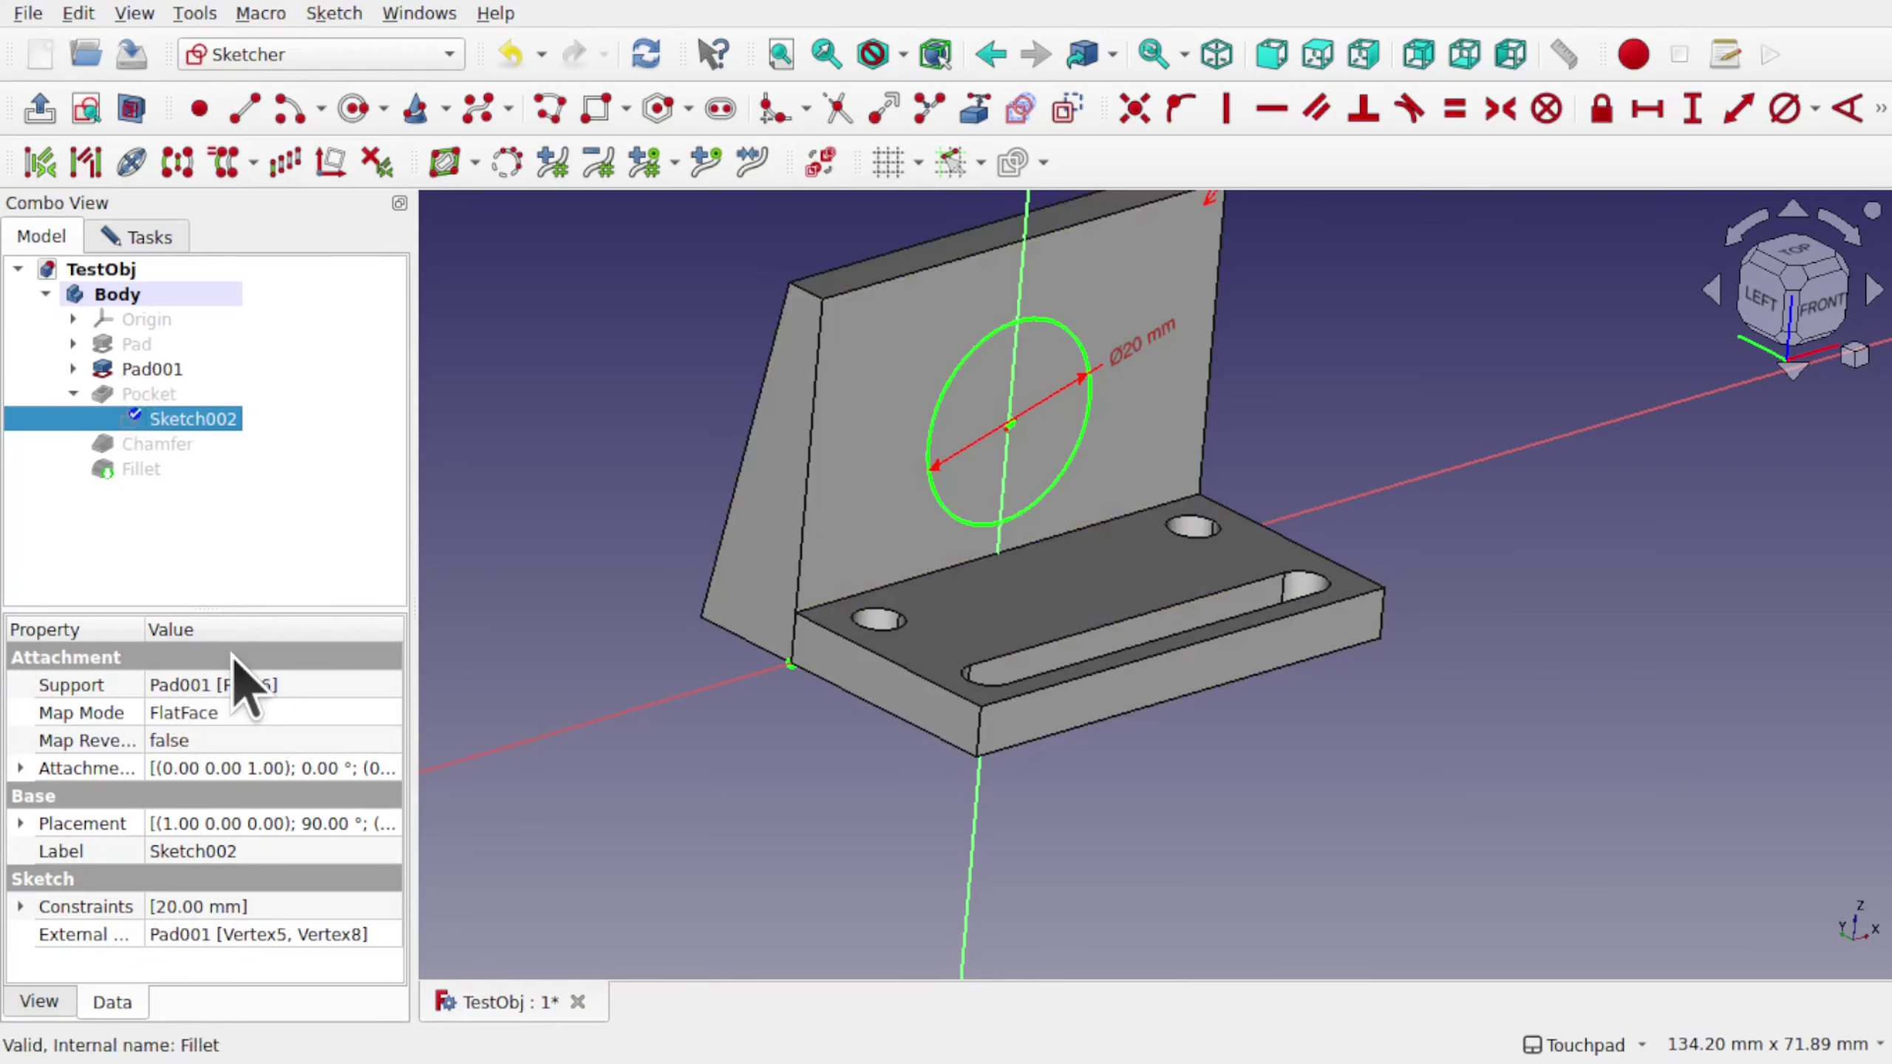
Close the sketch and clear the Fillet selection in the tree.
{"action": "left_click", "coordinate": [139, 239]}
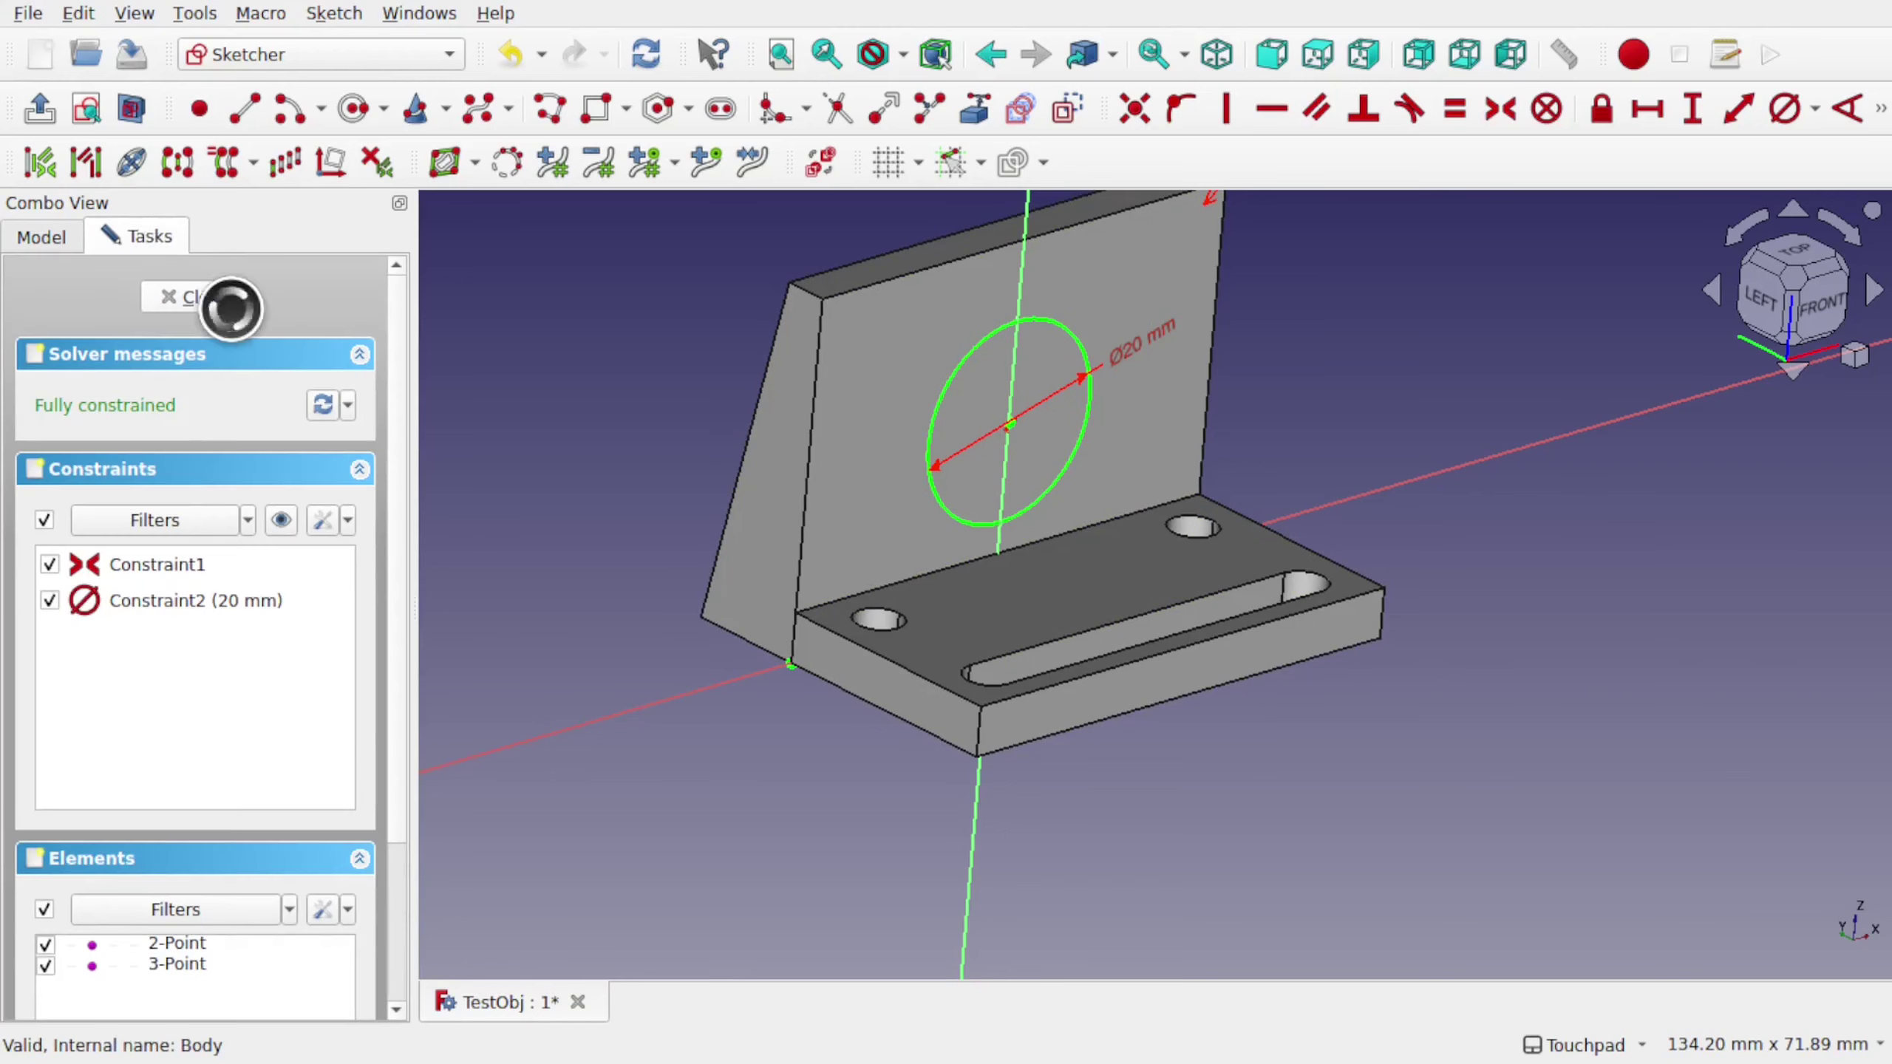
{"action": "left_click", "coordinate": [223, 301]}
{"action": "left_click", "coordinate": [146, 440]}
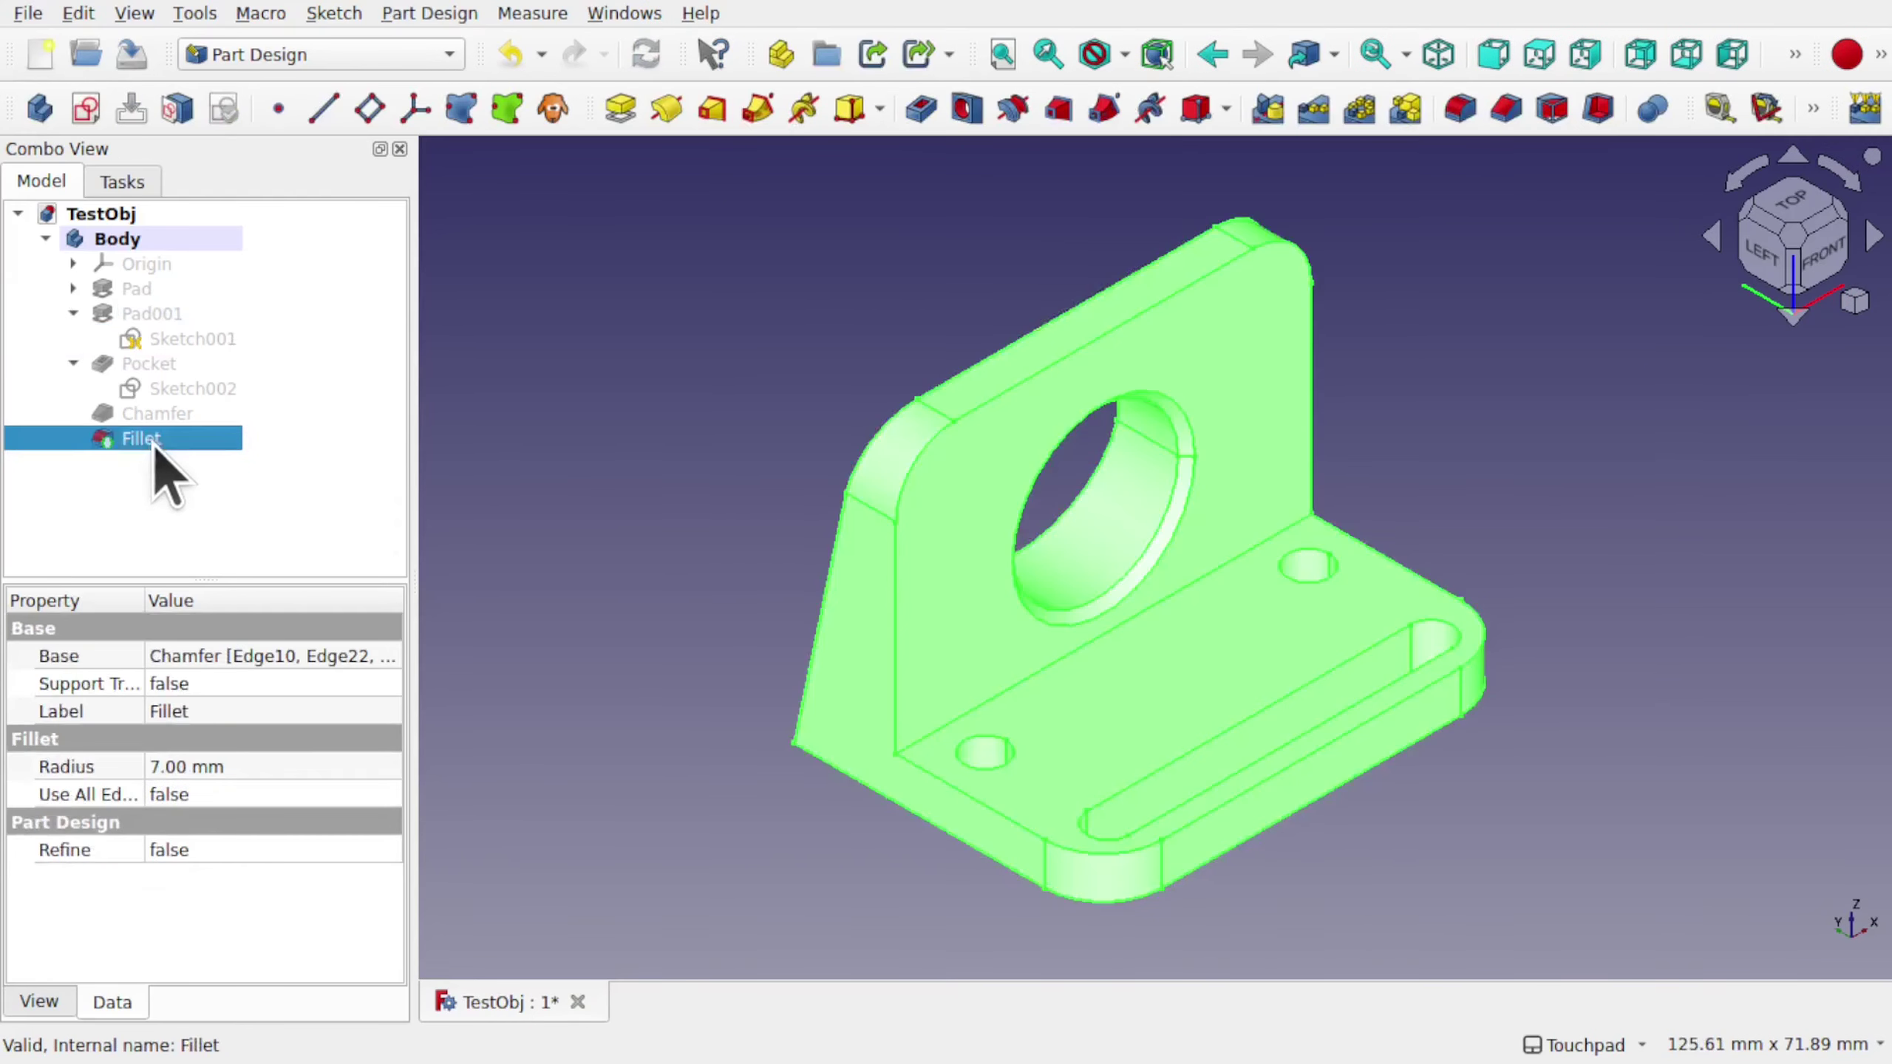
{"action": "left_click", "coordinate": [215, 481]}
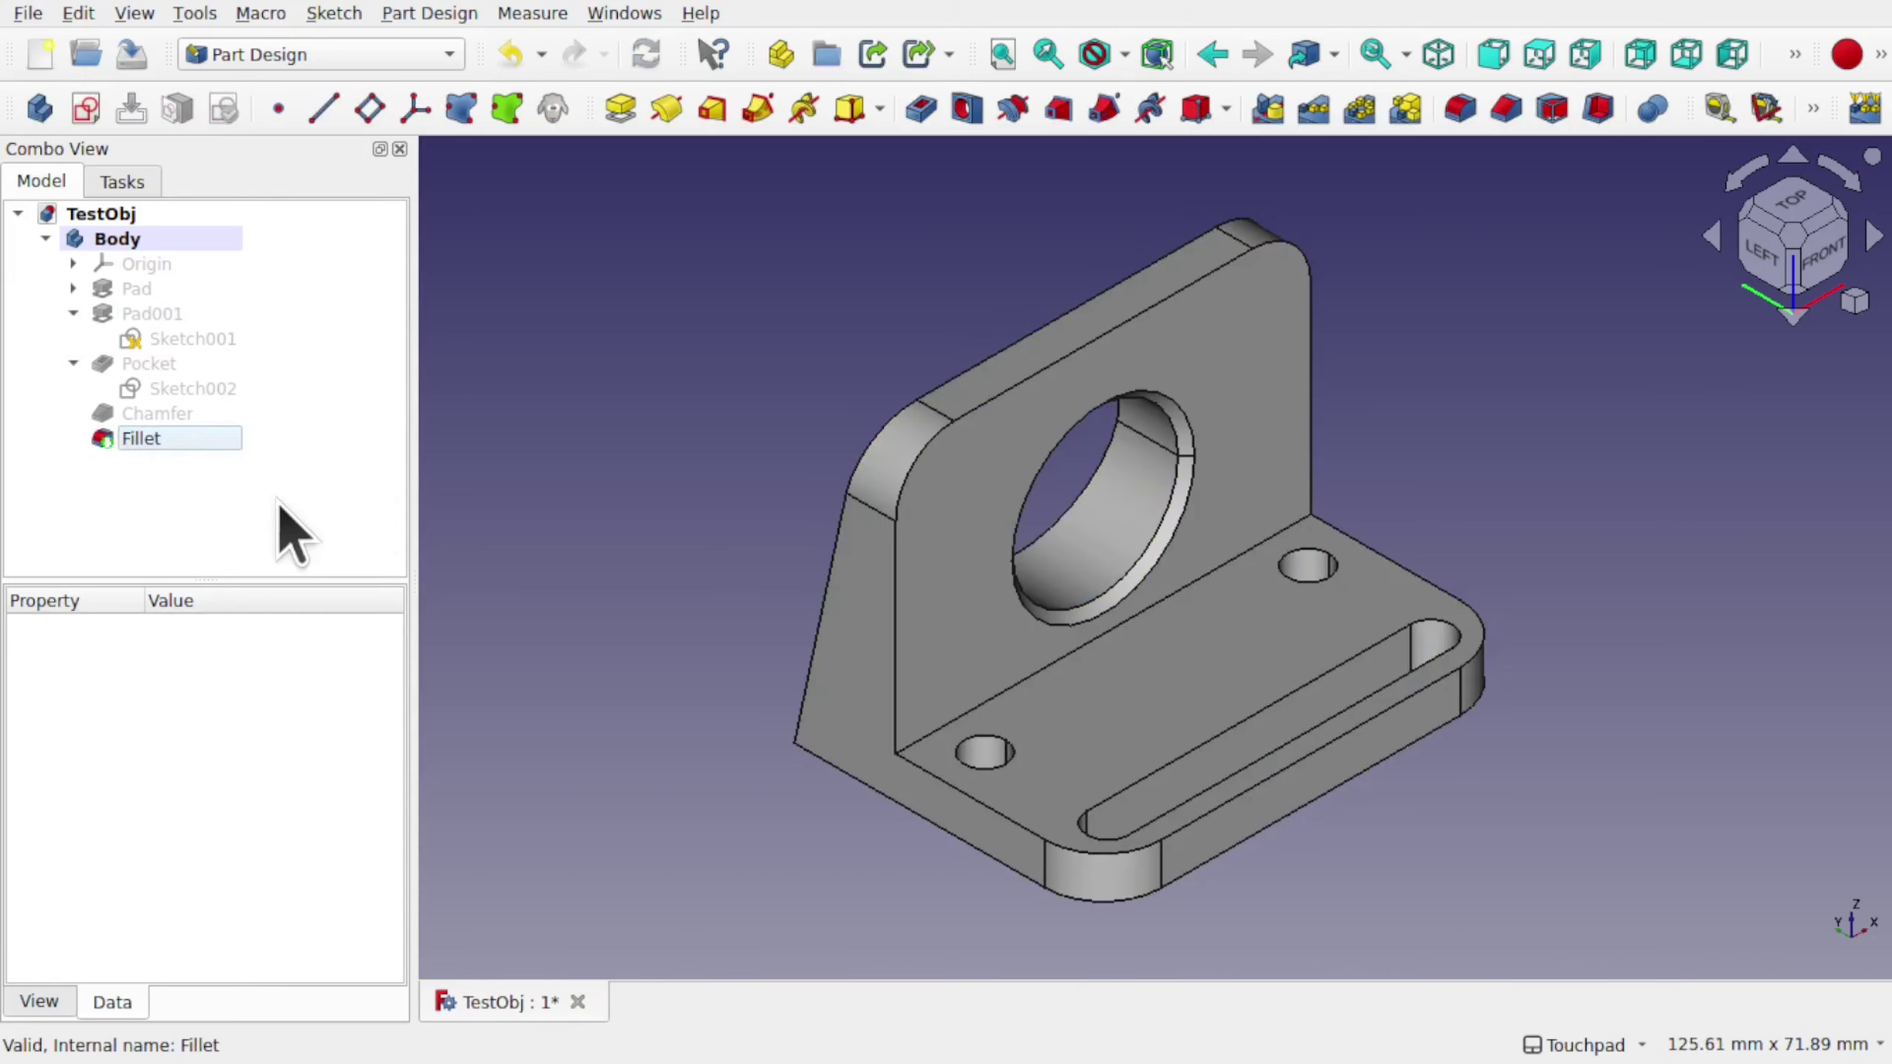
Uncheck external-geometry and attached-object display, apply to existing sketches, and save the preferences.
{"action": "left_click", "coordinate": [78, 13]}
{"action": "left_click", "coordinate": [204, 604]}
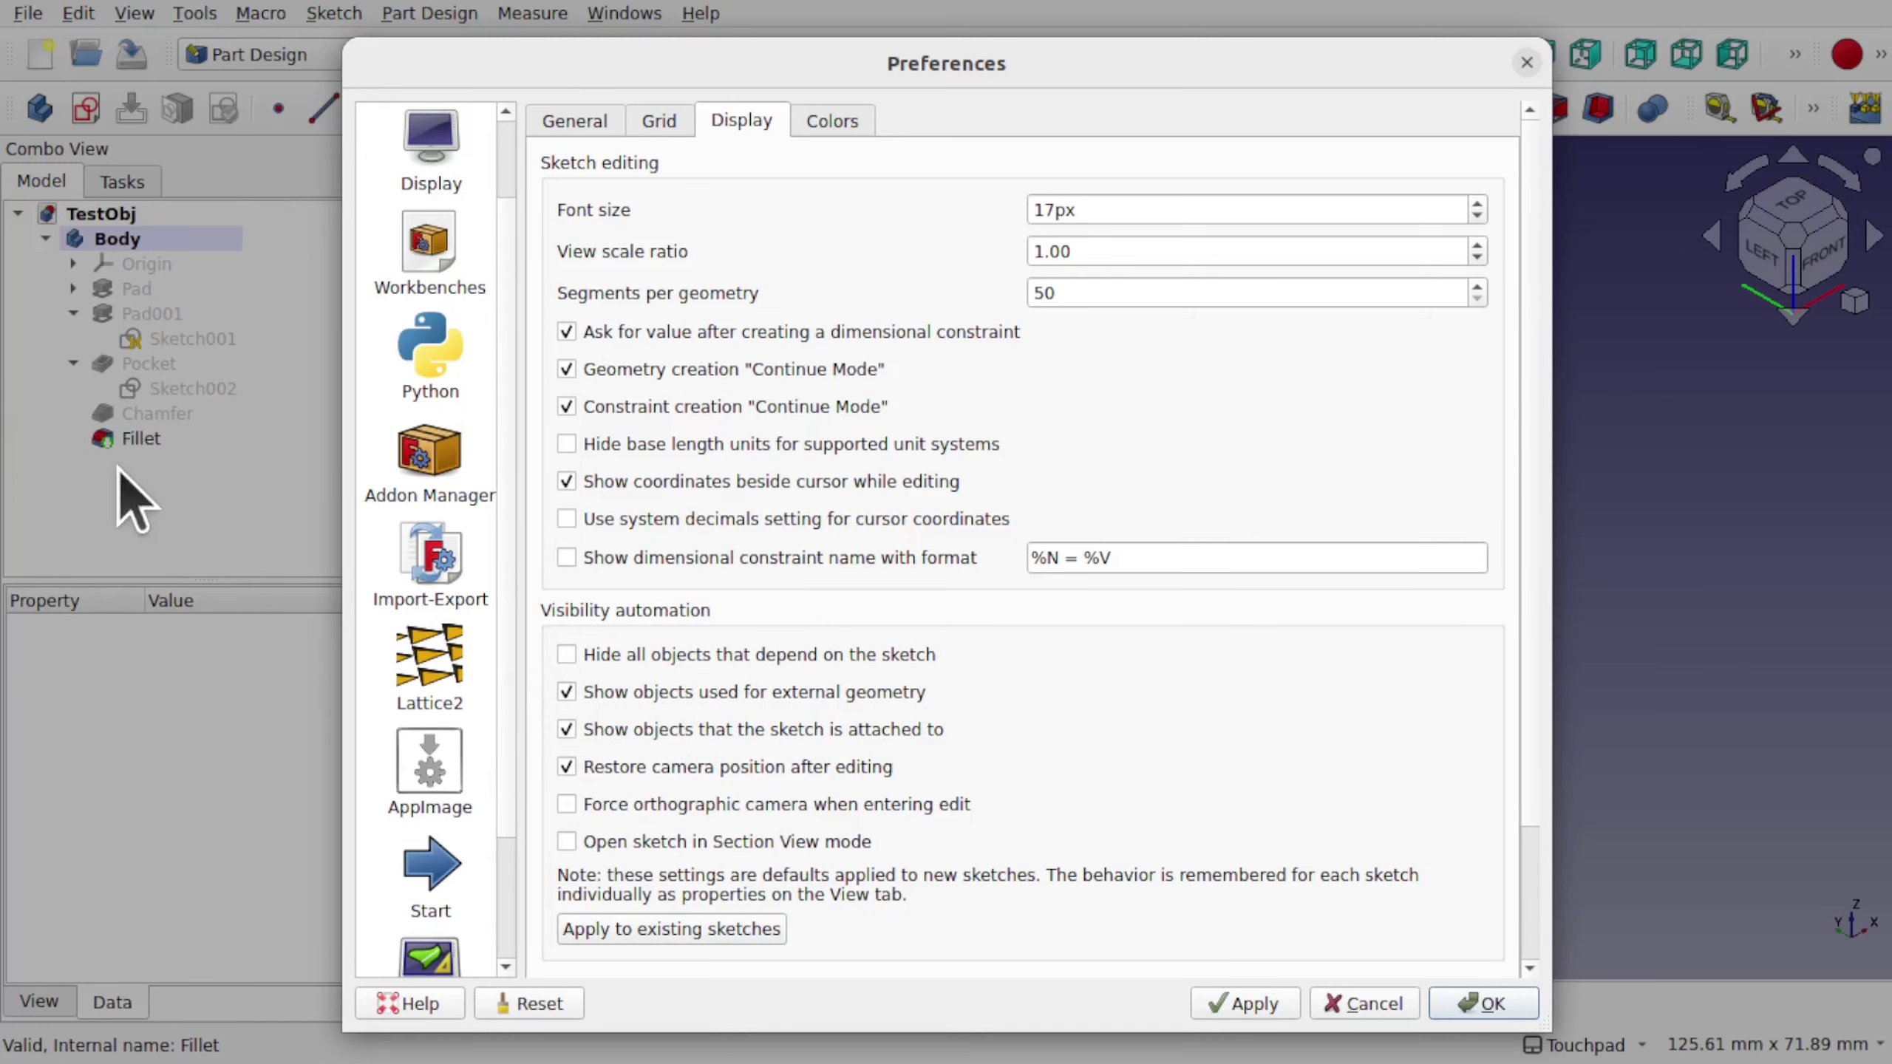
{"action": "left_click", "coordinate": [568, 692]}
{"action": "left_click", "coordinate": [575, 730]}
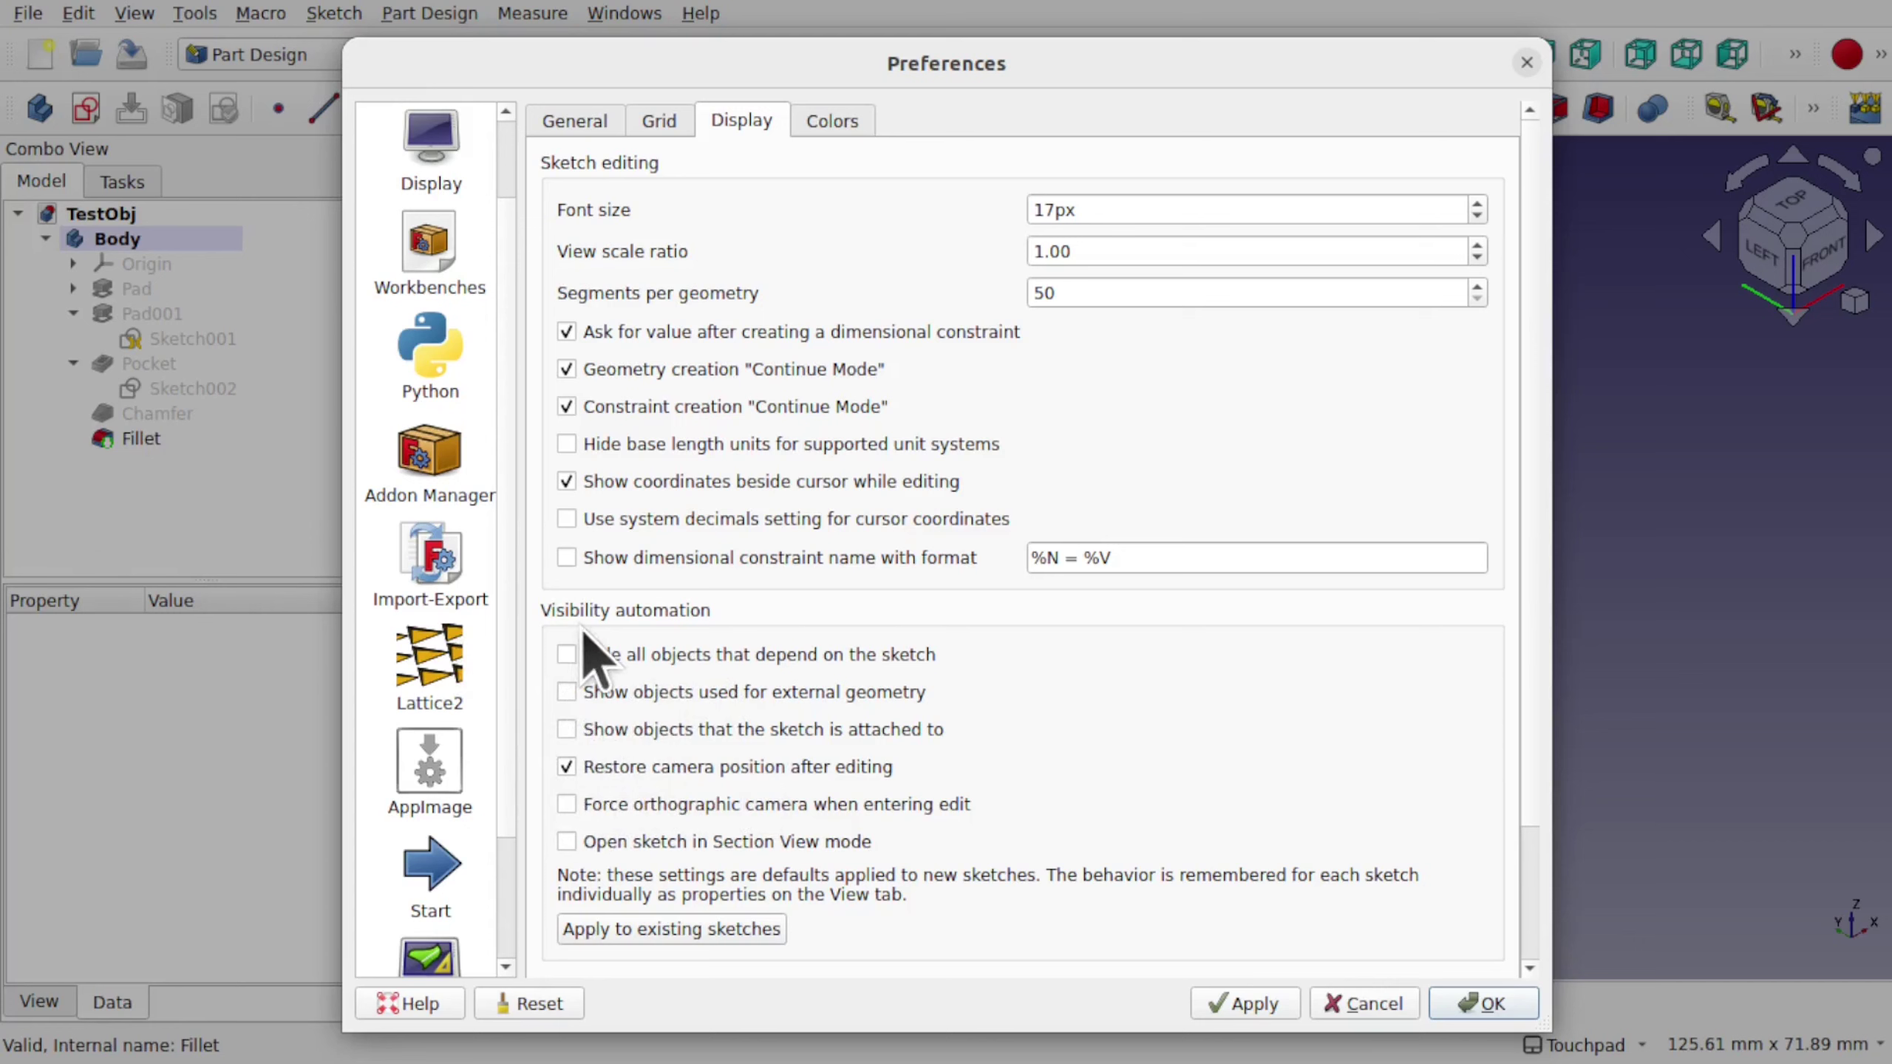
{"action": "left_click", "coordinate": [689, 937]}
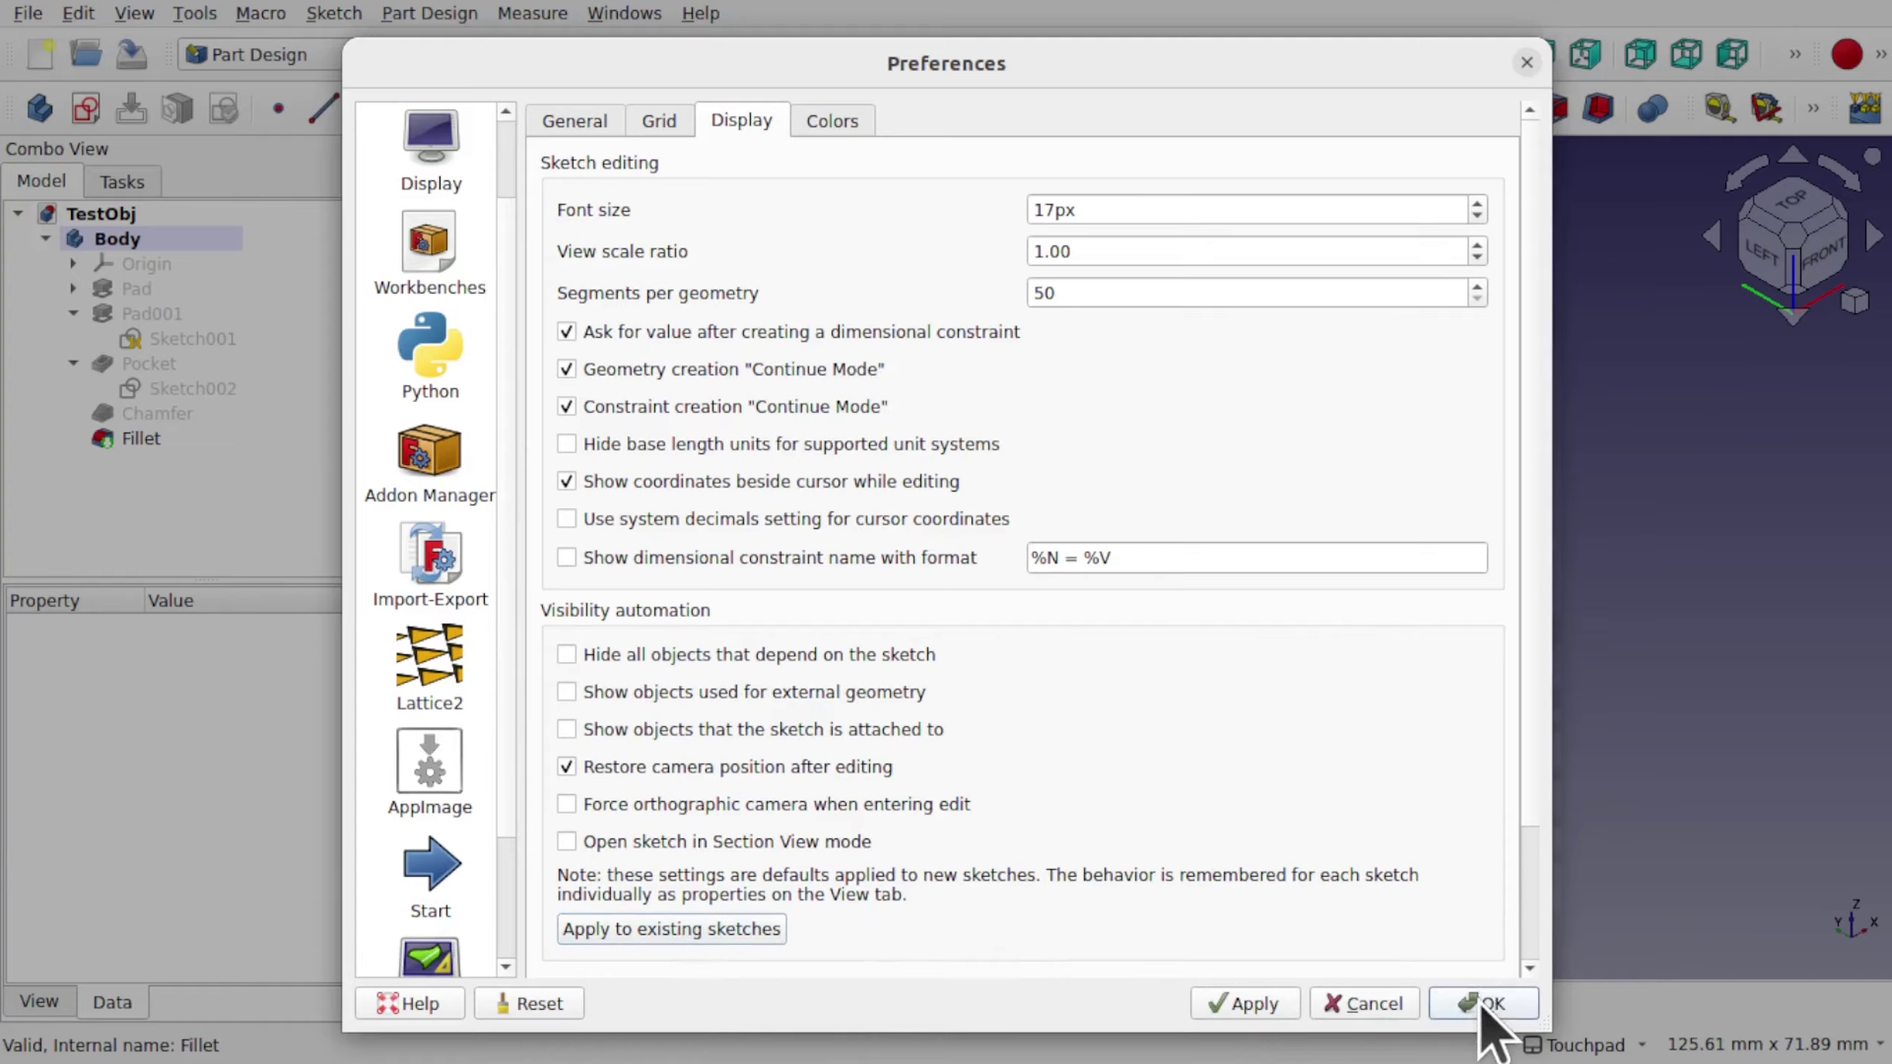
{"action": "left_click", "coordinate": [1479, 1002]}
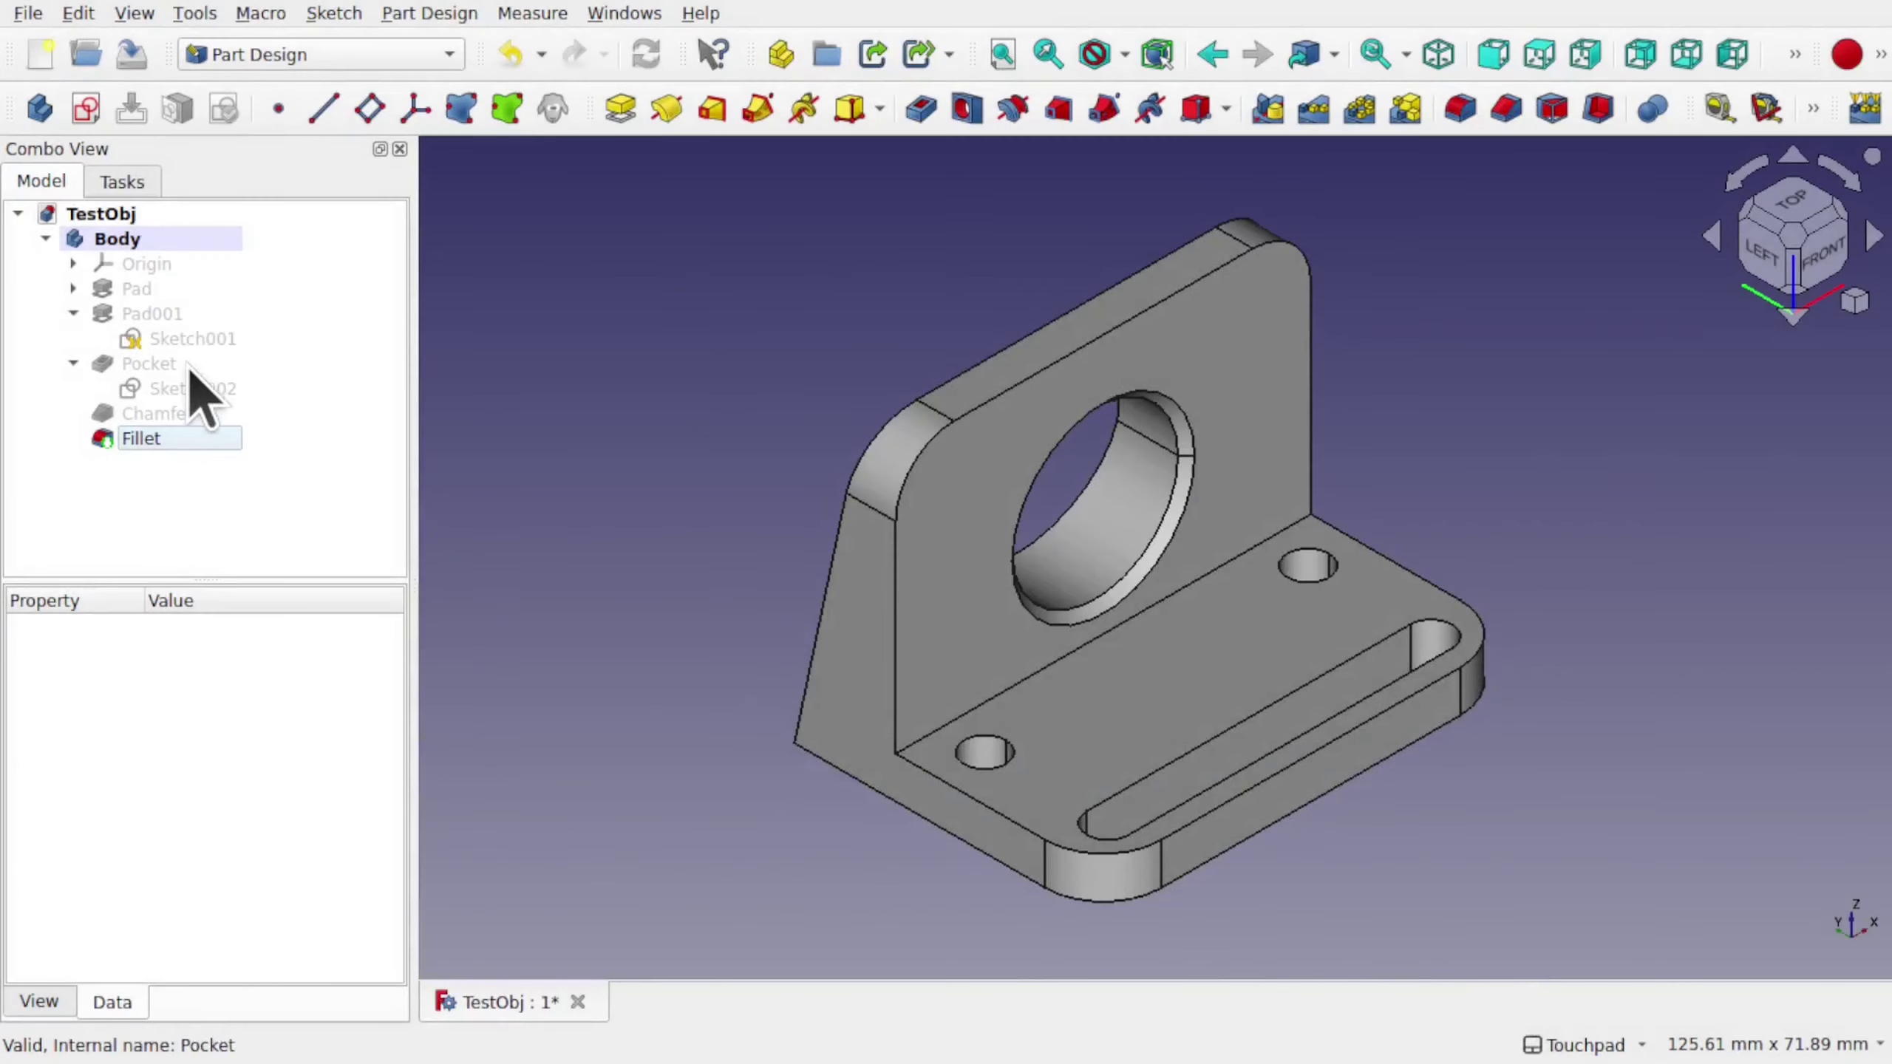
Reopen Sketch001 for editing and orbit to see the whole bracket around it.
{"action": "left_click", "coordinate": [191, 340]}
{"action": "double_click", "coordinate": [192, 340]}
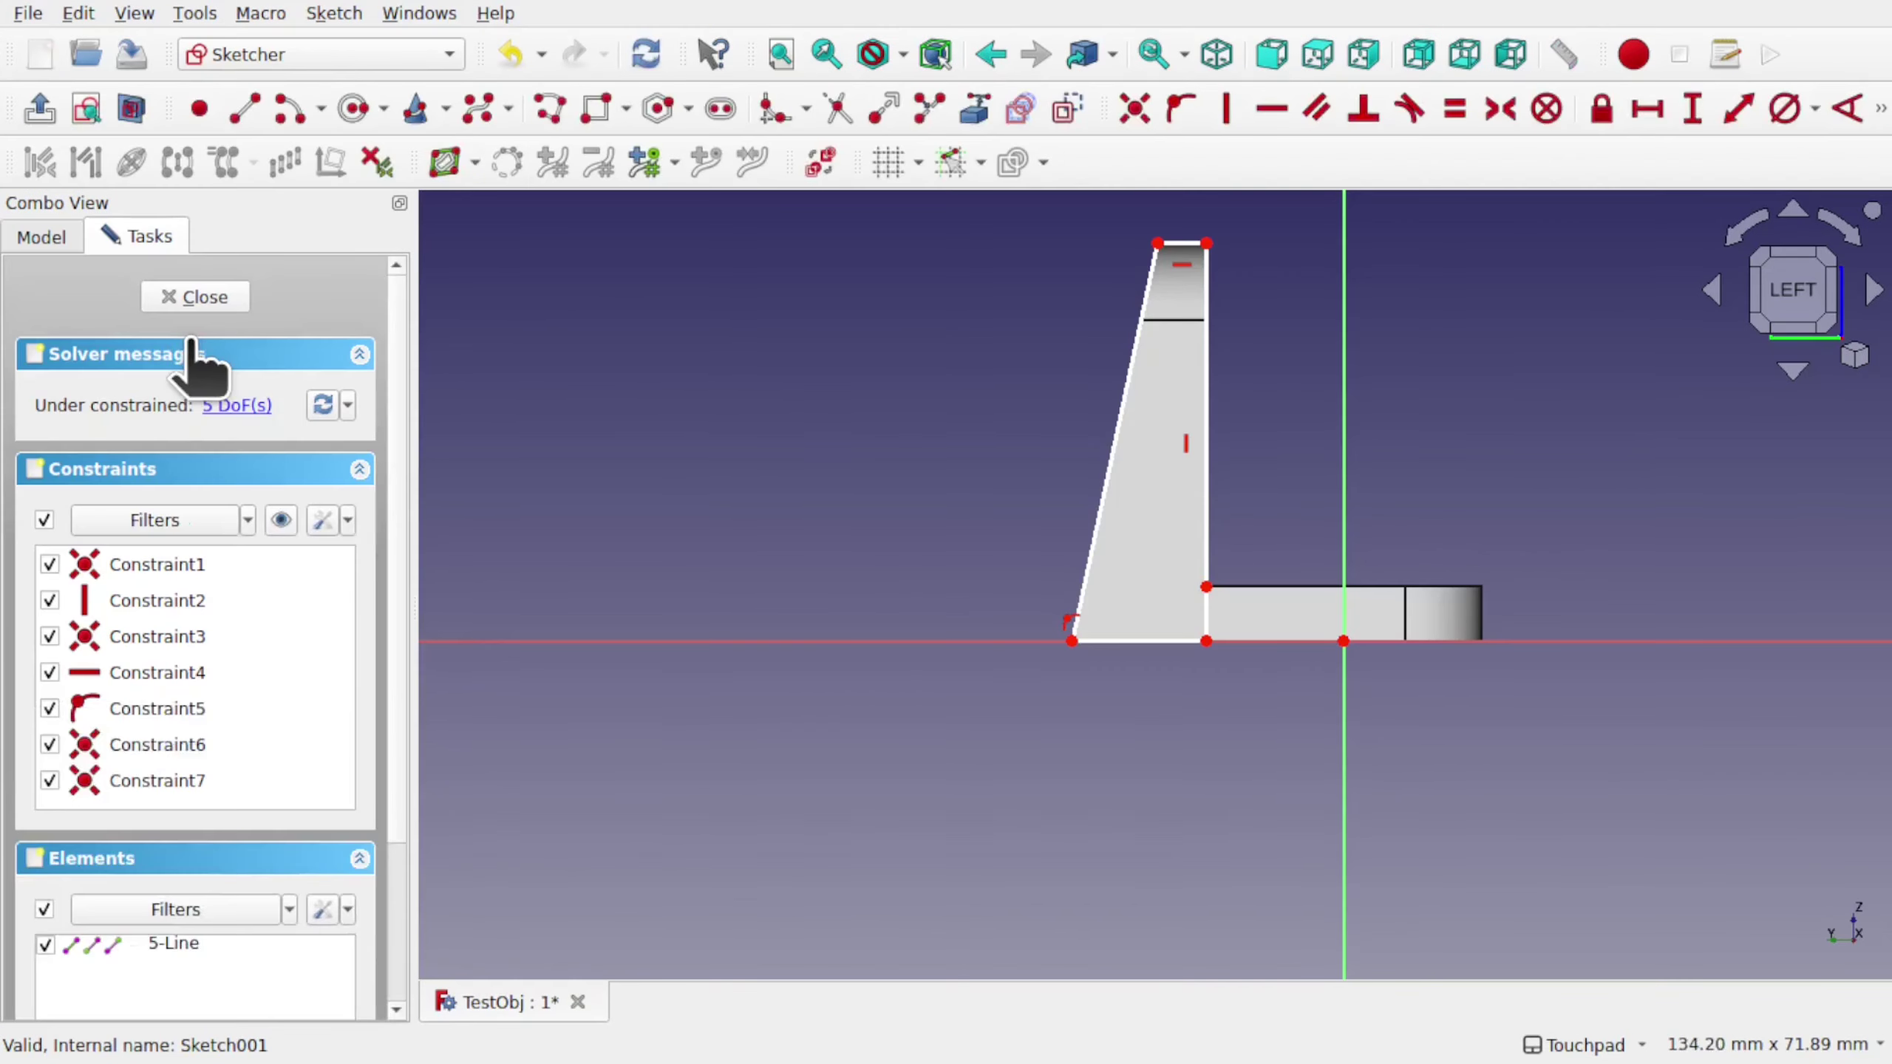
{"action": "middle_click_drag", "start_coordinate": [1240, 529], "coordinate": [1101, 714]}
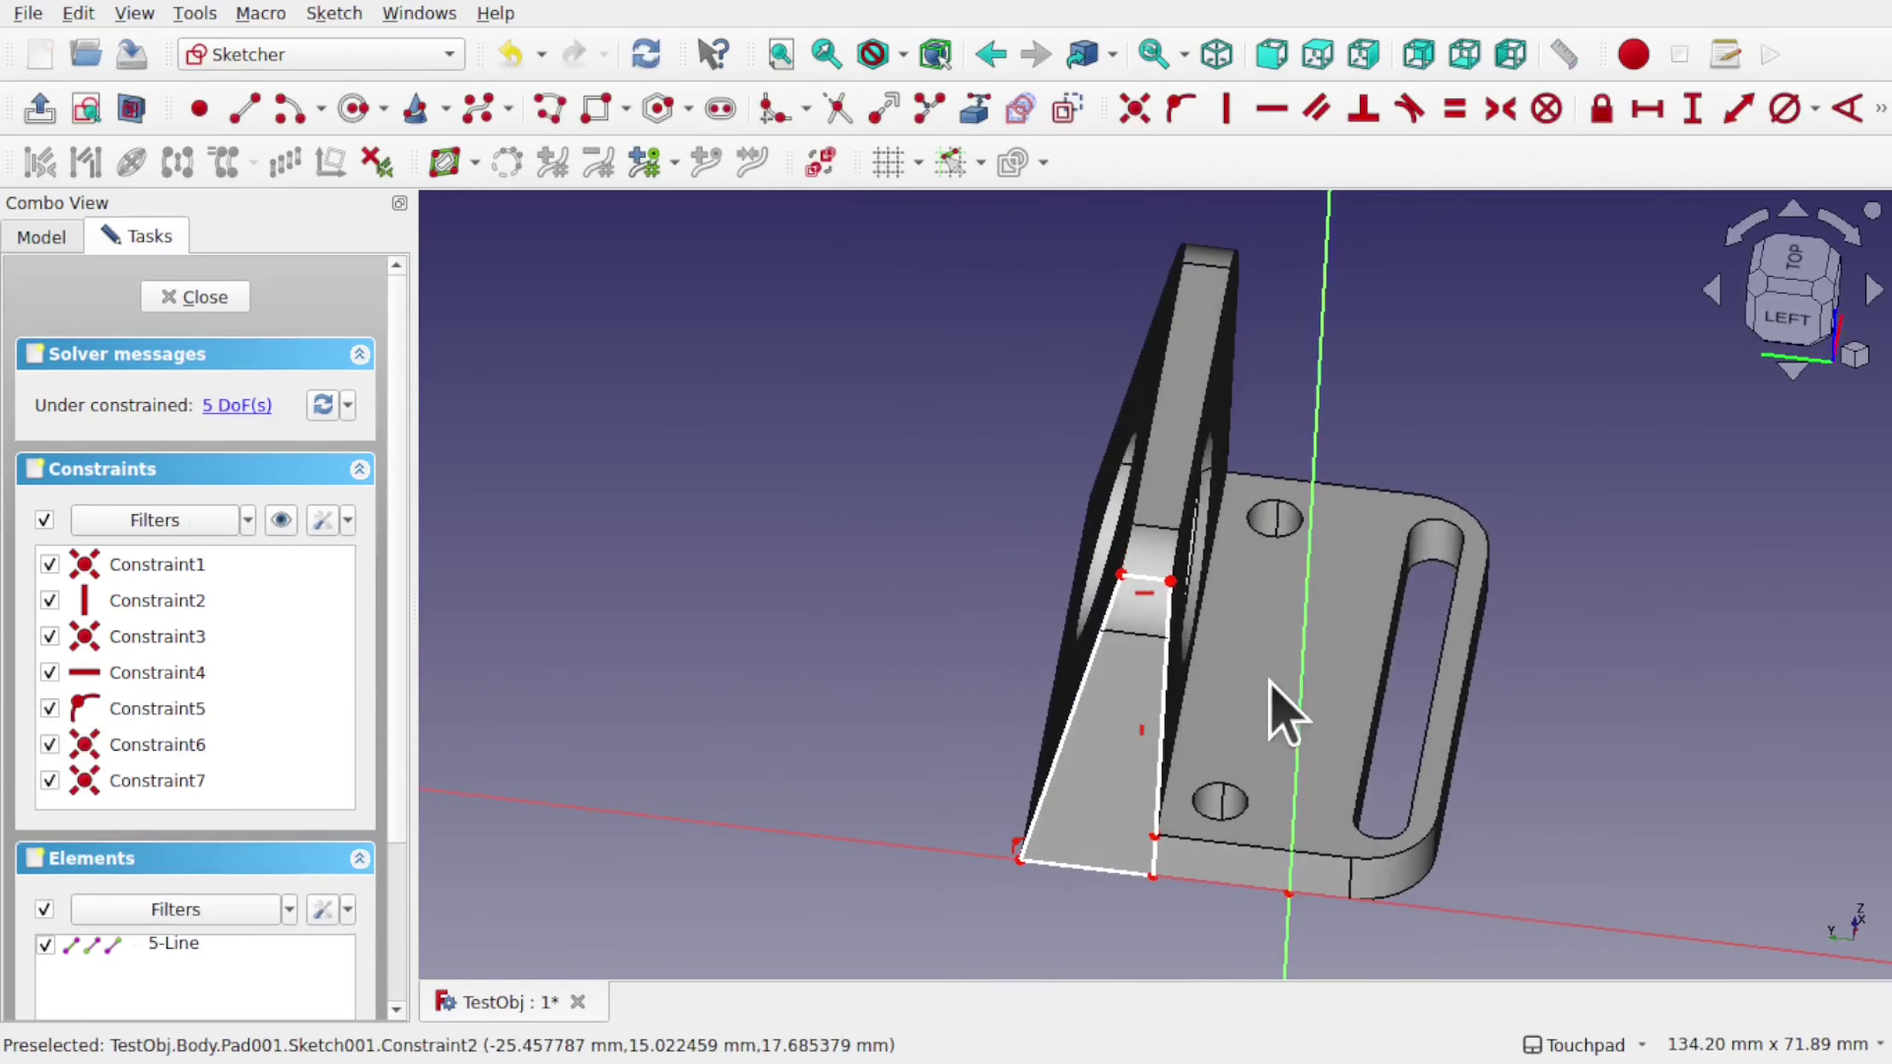
{"action": "middle_click_drag", "start_coordinate": [1266, 697], "coordinate": [1106, 731]}
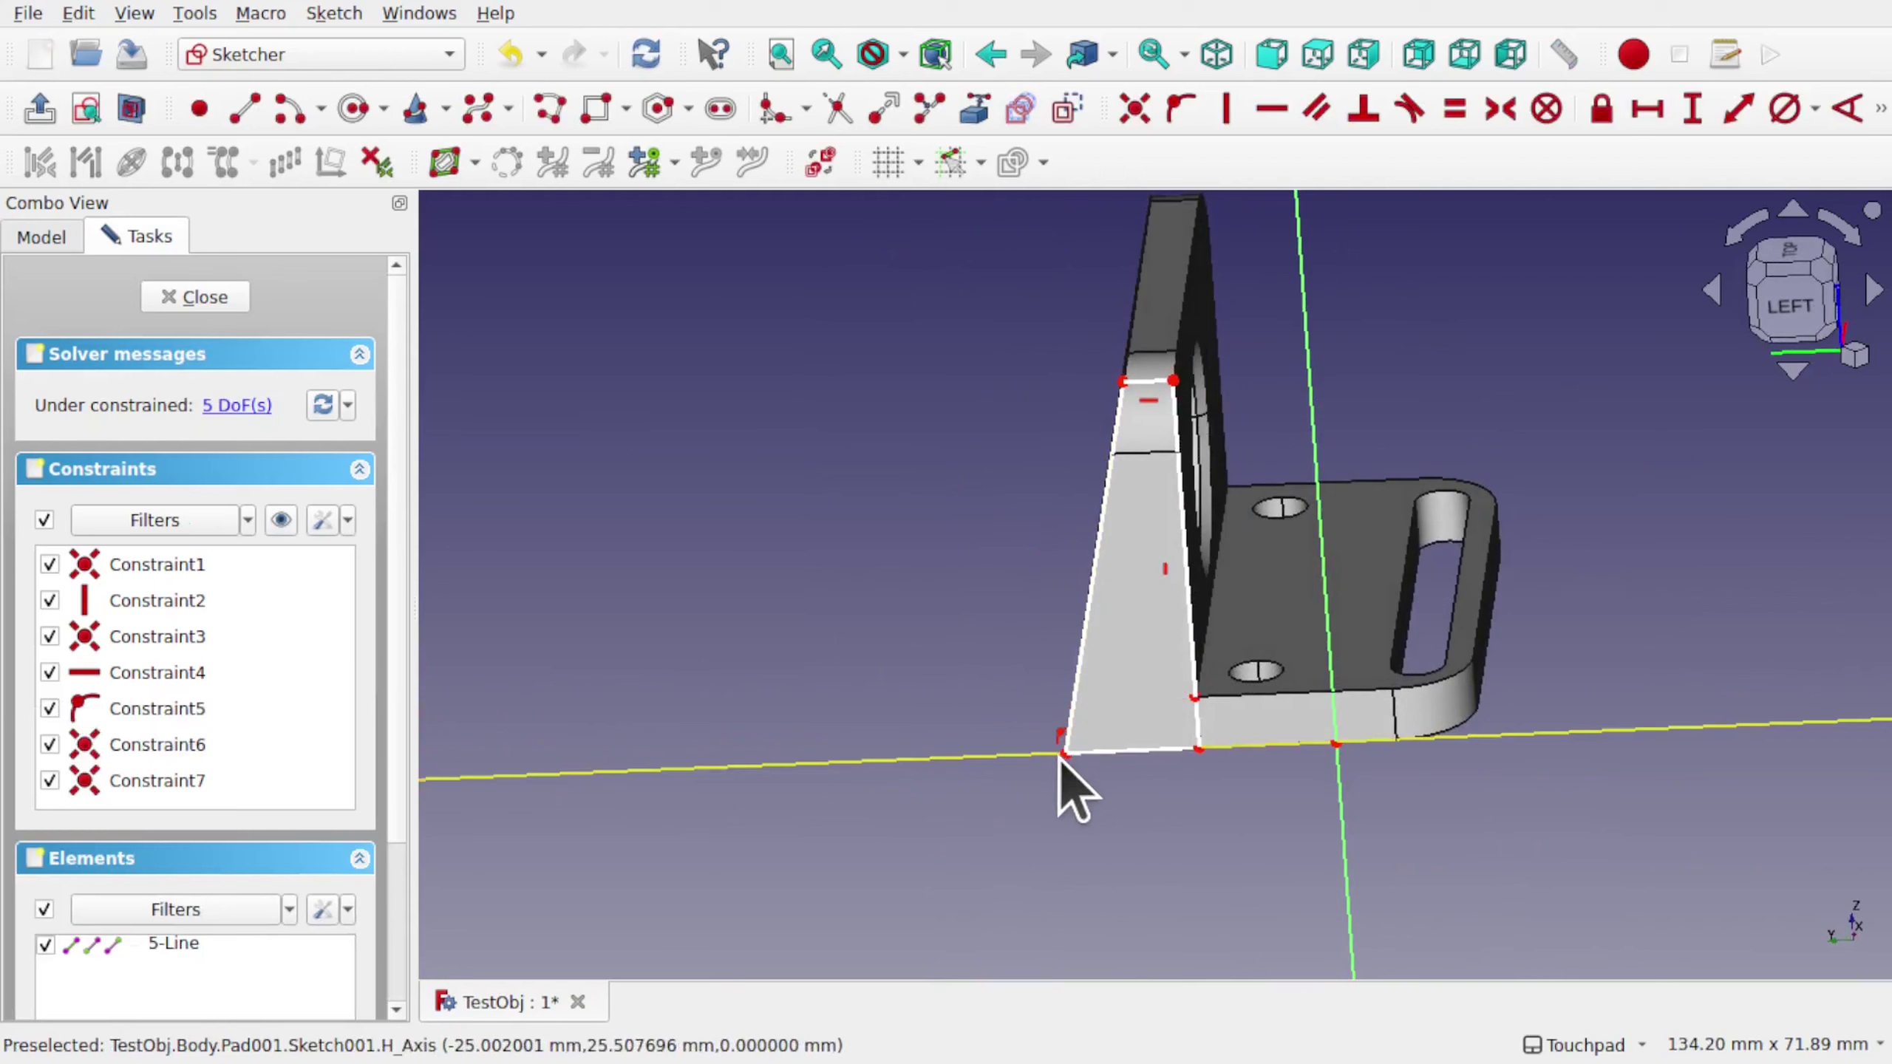
Widen the rib's base by moving its bottom-left vertex left, and bring up the solver update options.
{"action": "left_click_drag", "start_coordinate": [1065, 755], "coordinate": [959, 758]}
{"action": "middle_click_drag", "start_coordinate": [1056, 706], "coordinate": [912, 751]}
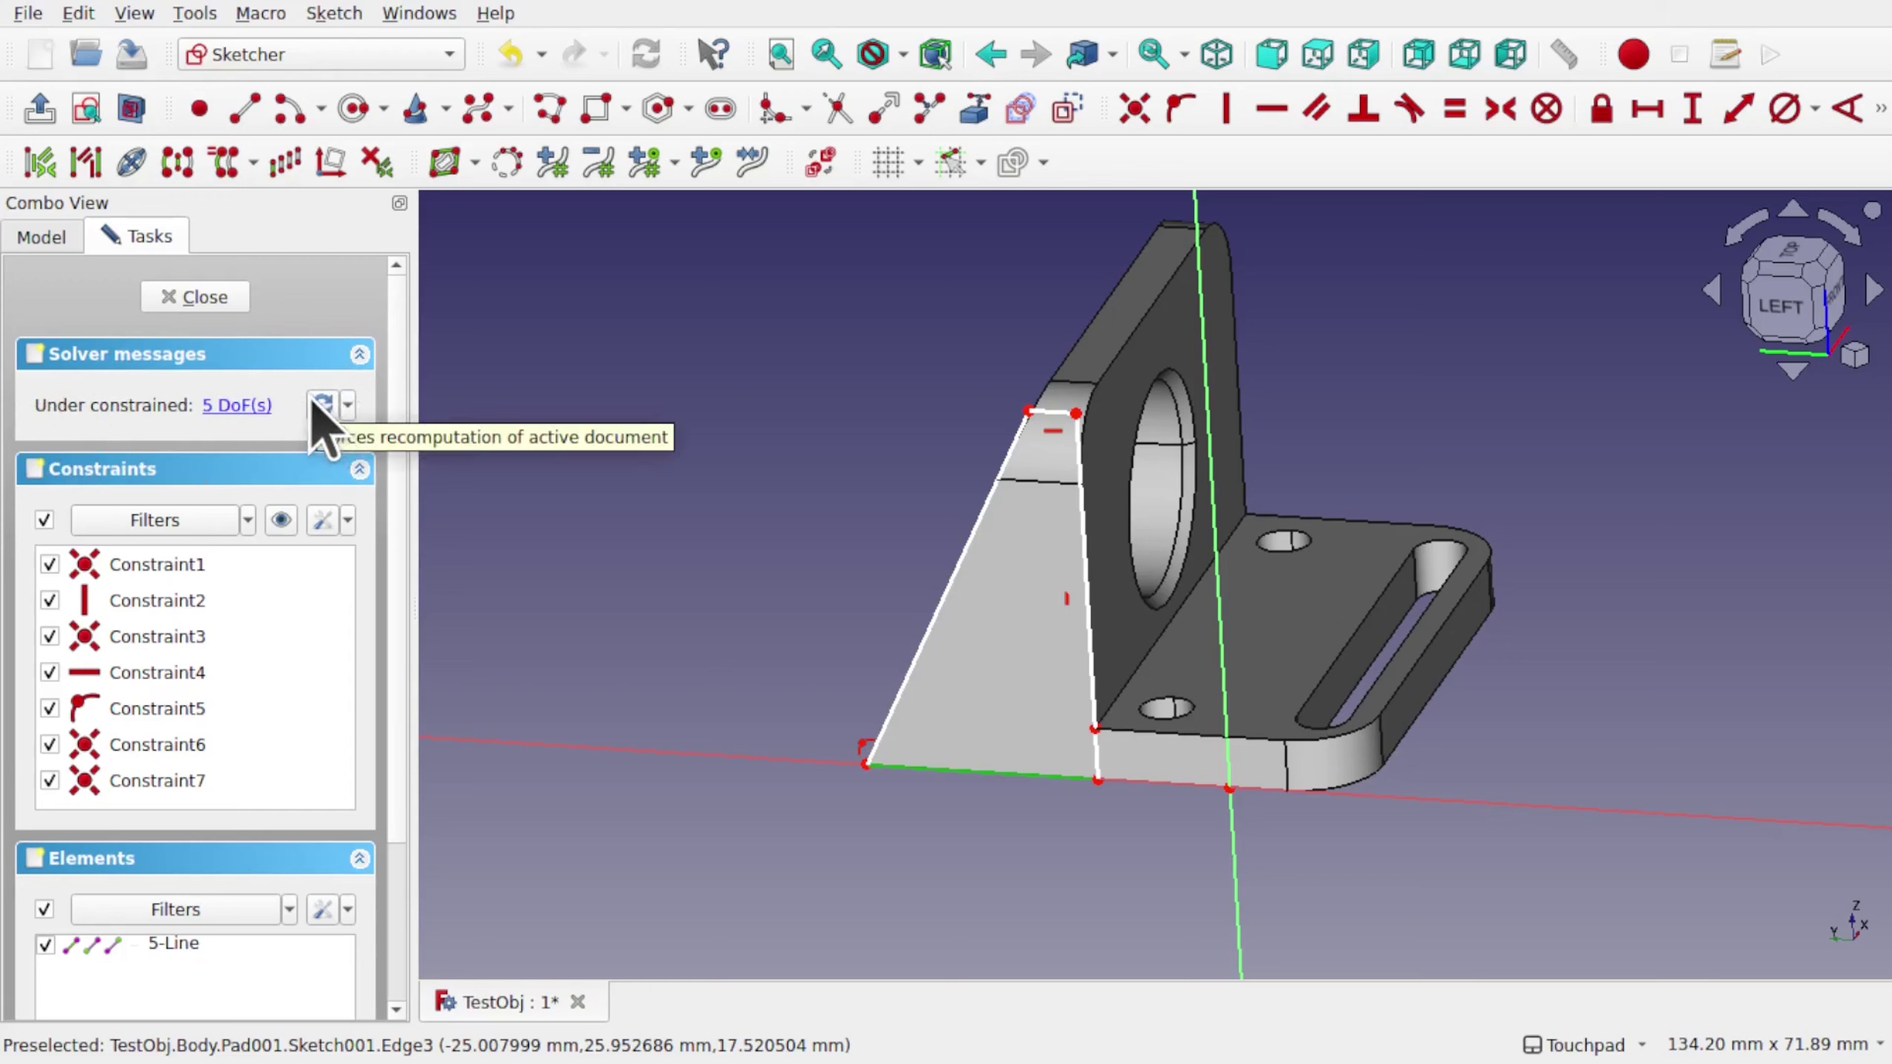
{"action": "left_click", "coordinate": [88, 15]}
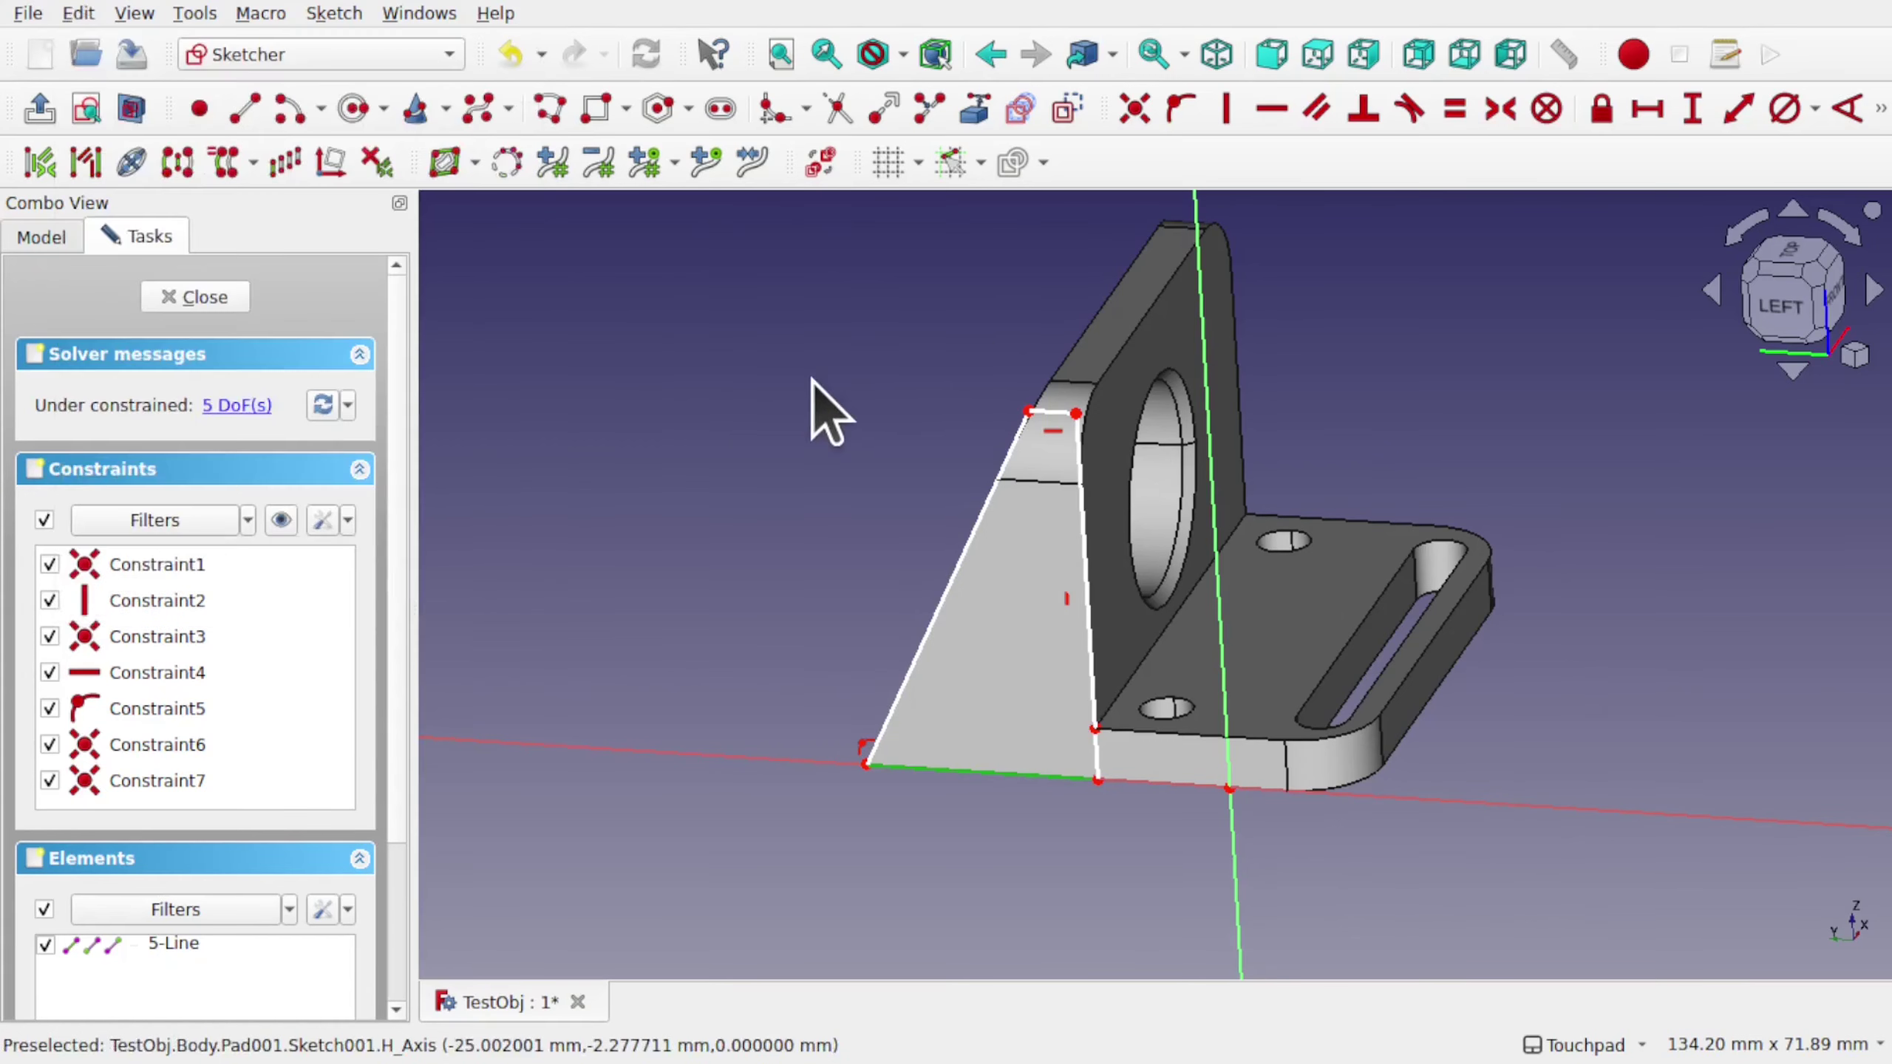
{"action": "left_click", "coordinate": [348, 405]}
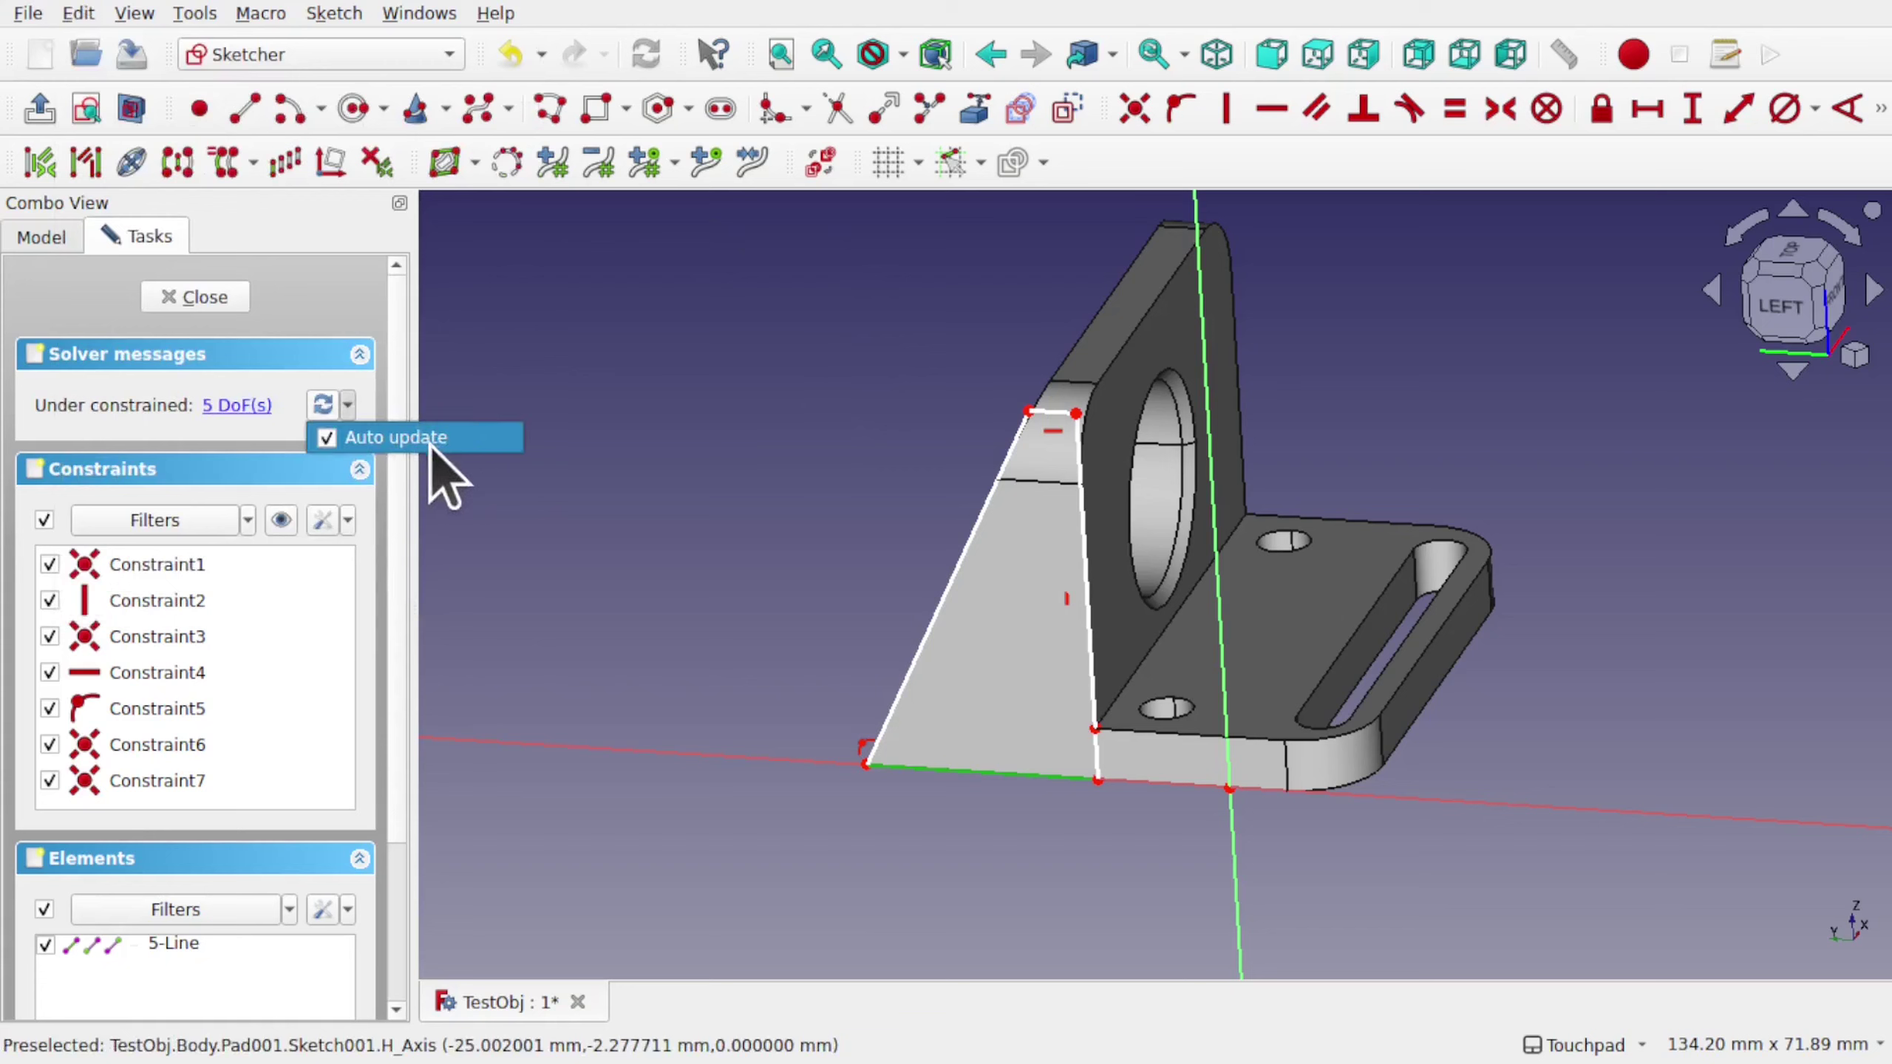
Turn off solver auto-update and test moving the slanted line's endpoint with manual recomputes.
{"action": "left_click", "coordinate": [335, 437]}
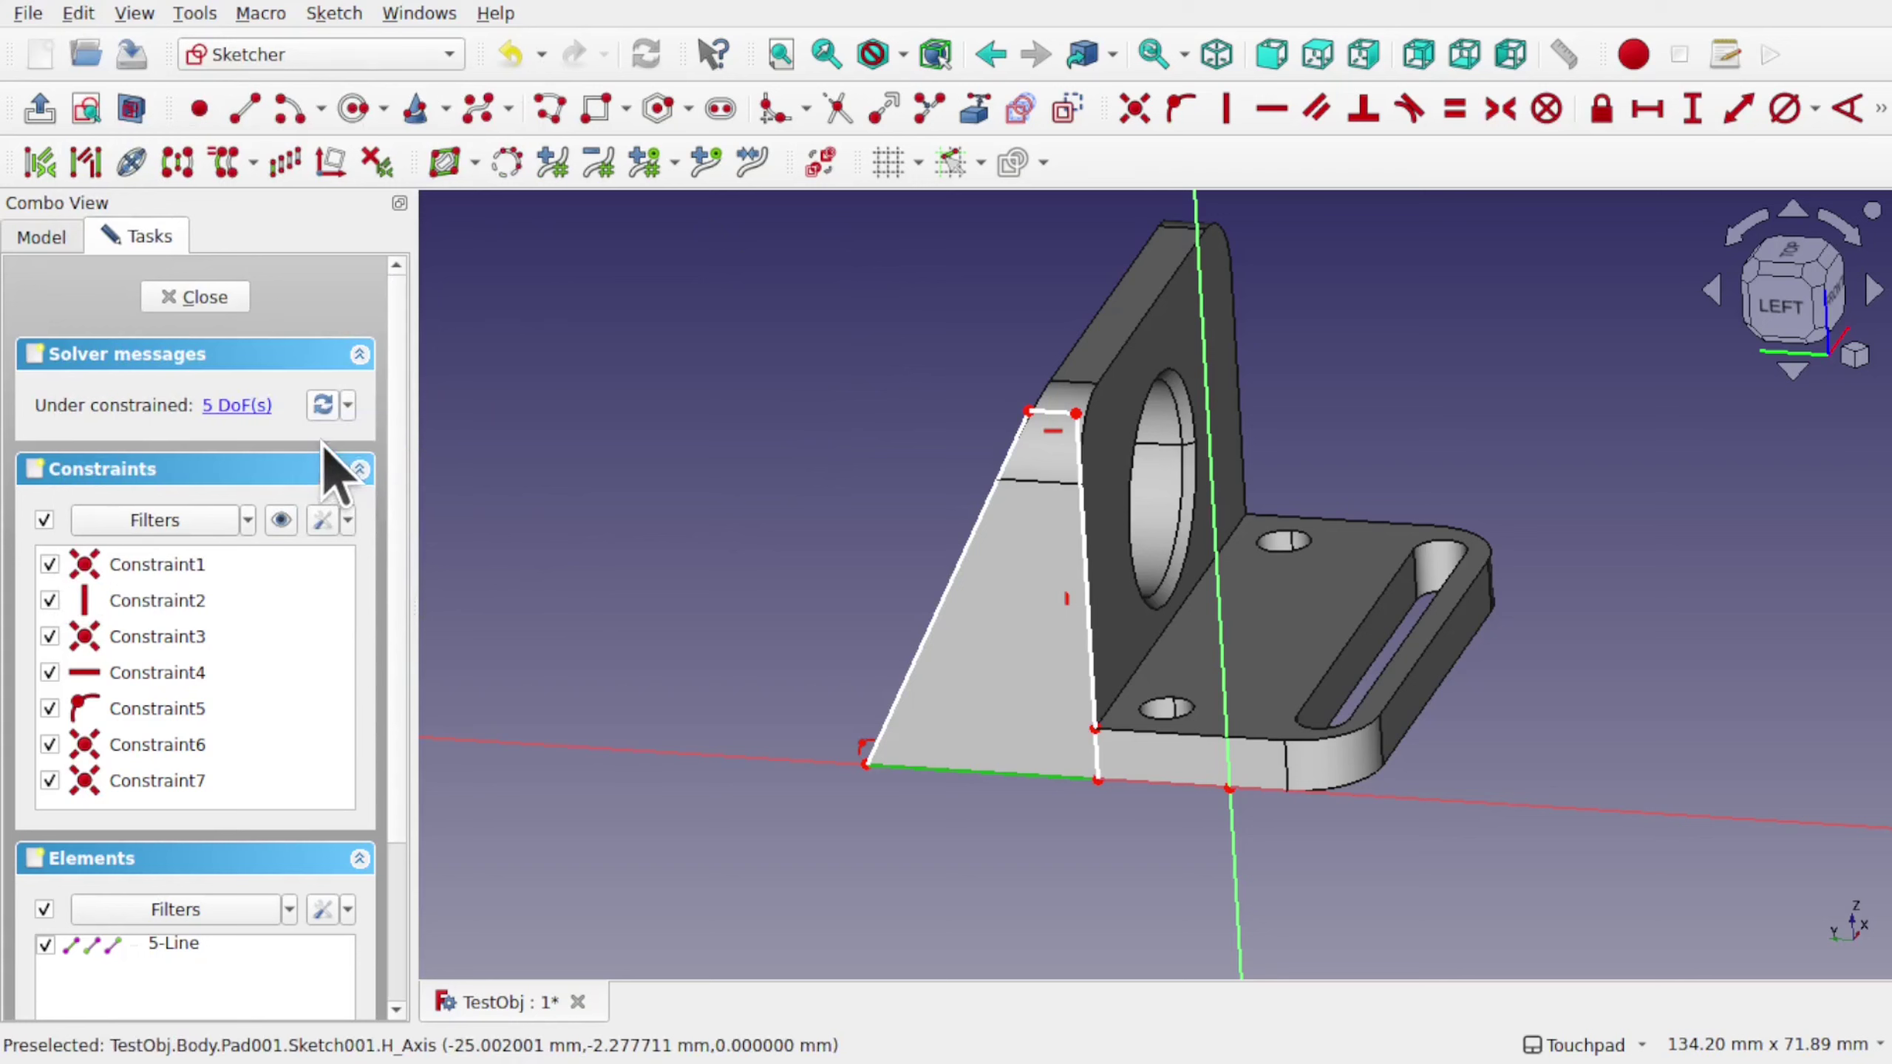
{"action": "left_click", "coordinate": [348, 407]}
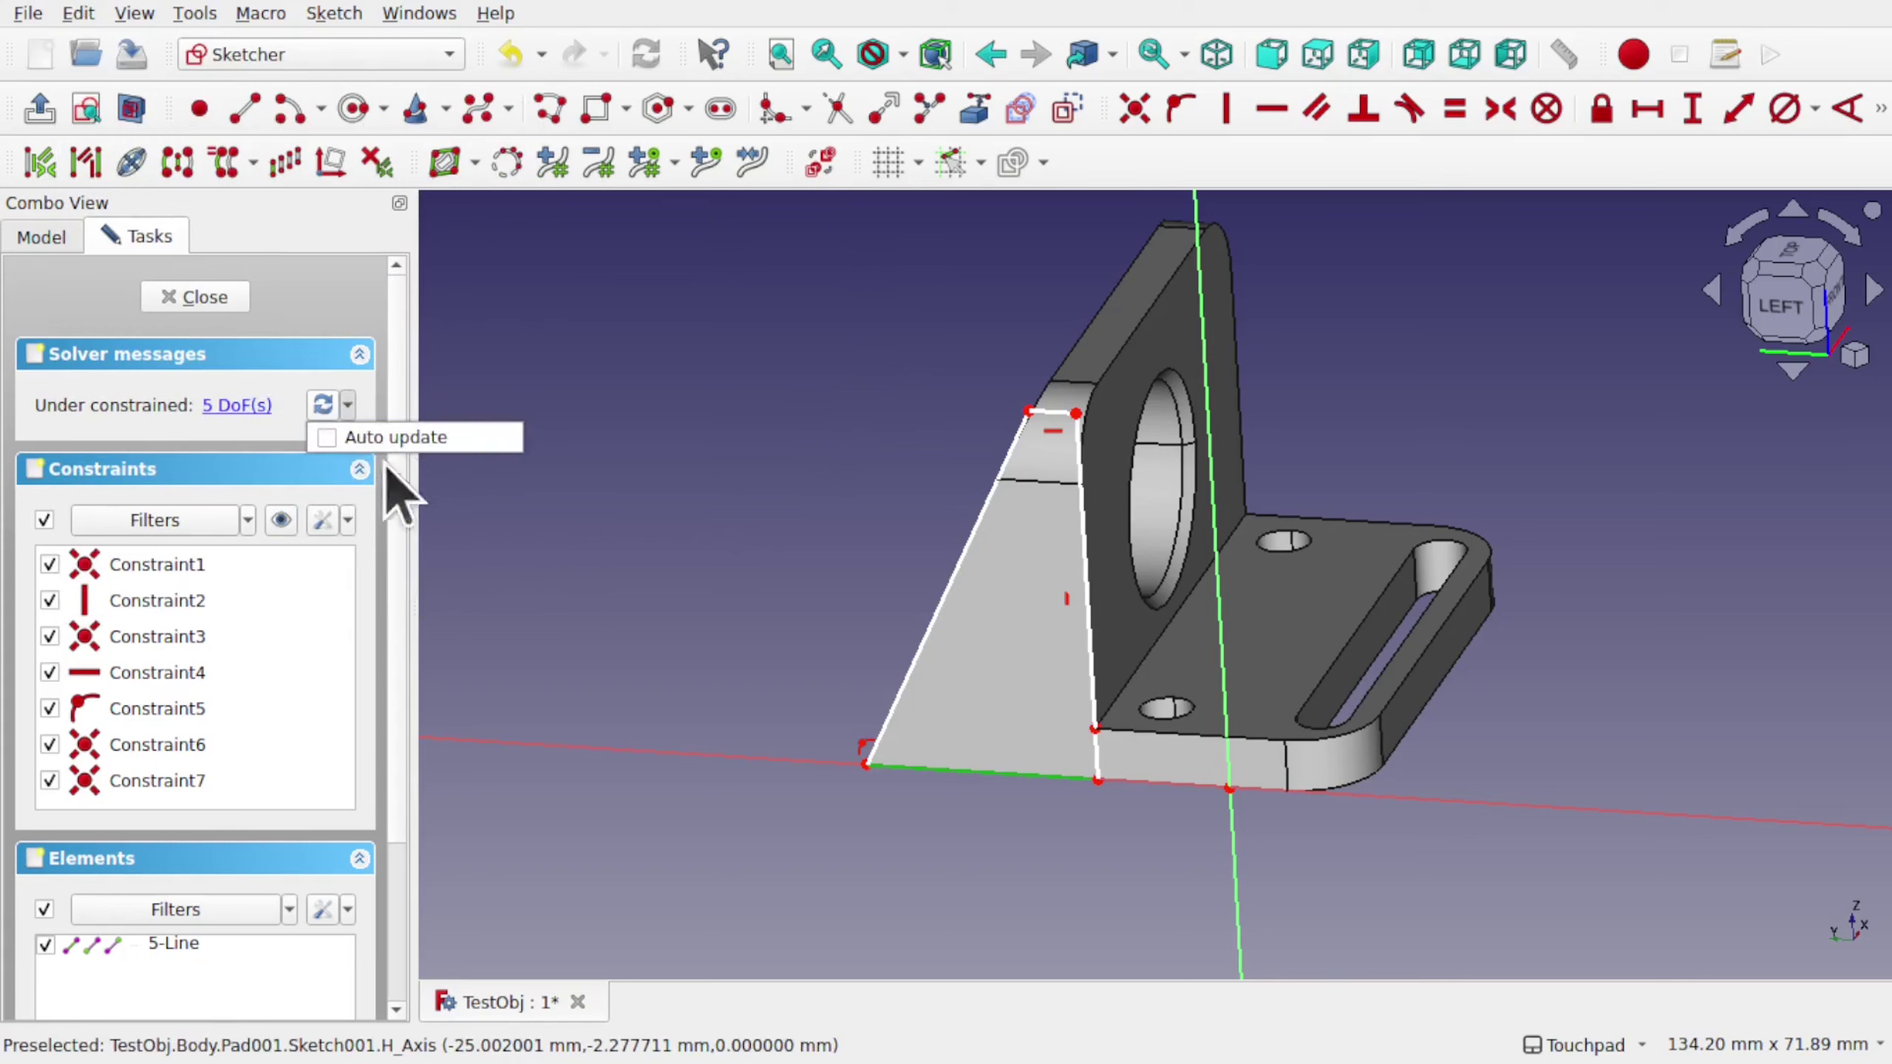
{"action": "left_click", "coordinate": [577, 521]}
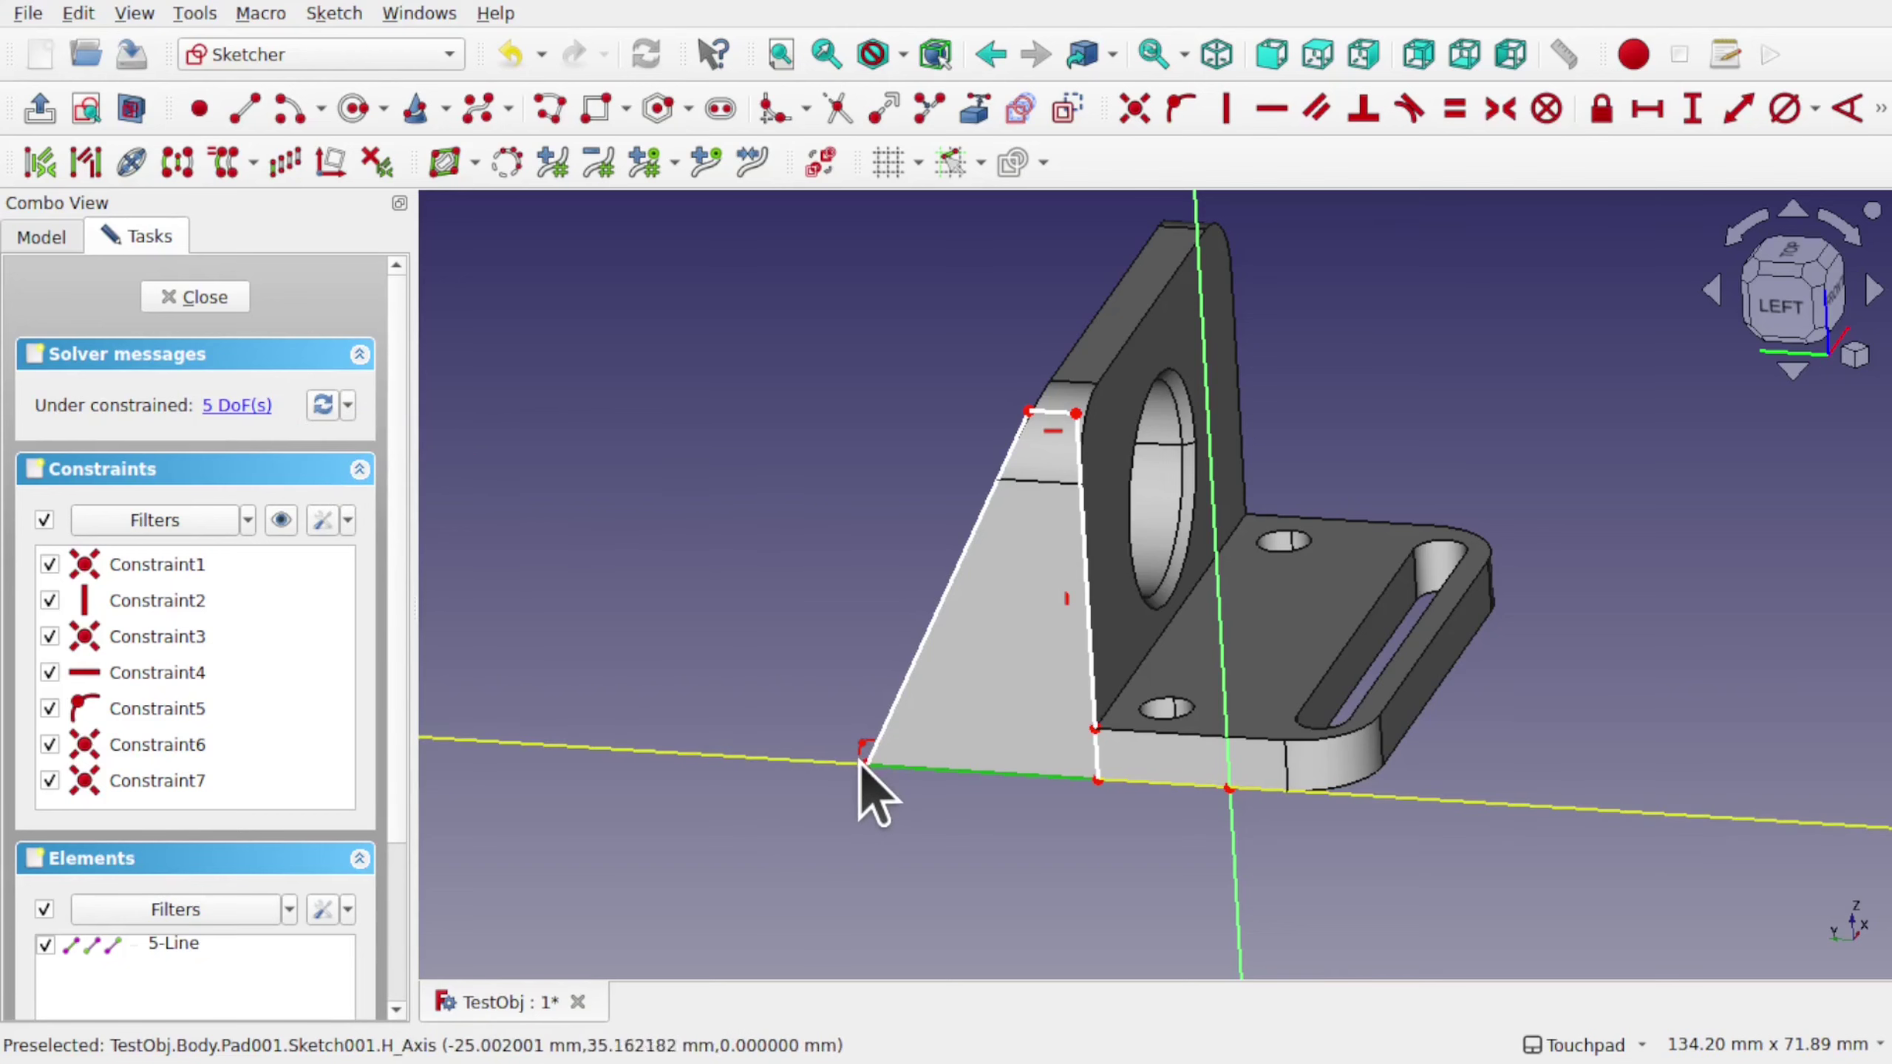
{"action": "left_click_drag", "start_coordinate": [864, 764], "coordinate": [721, 757]}
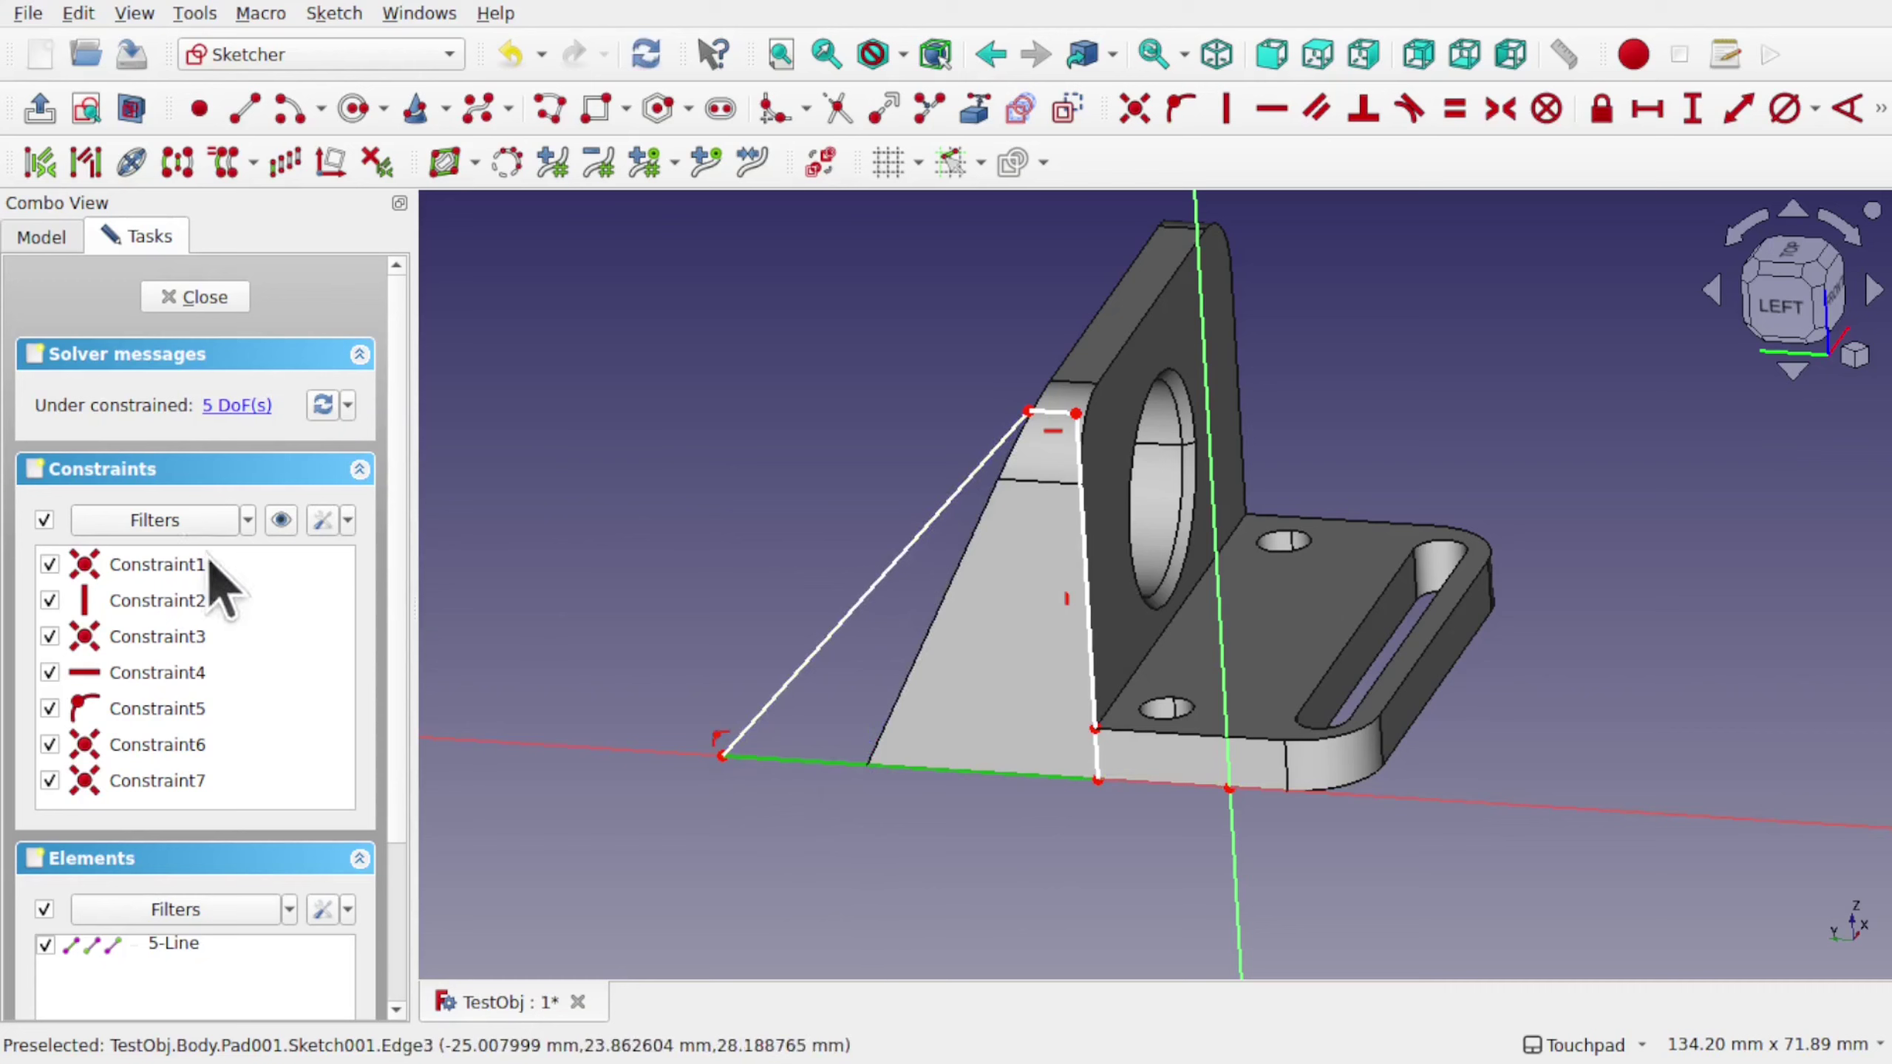
{"action": "left_click", "coordinate": [321, 405]}
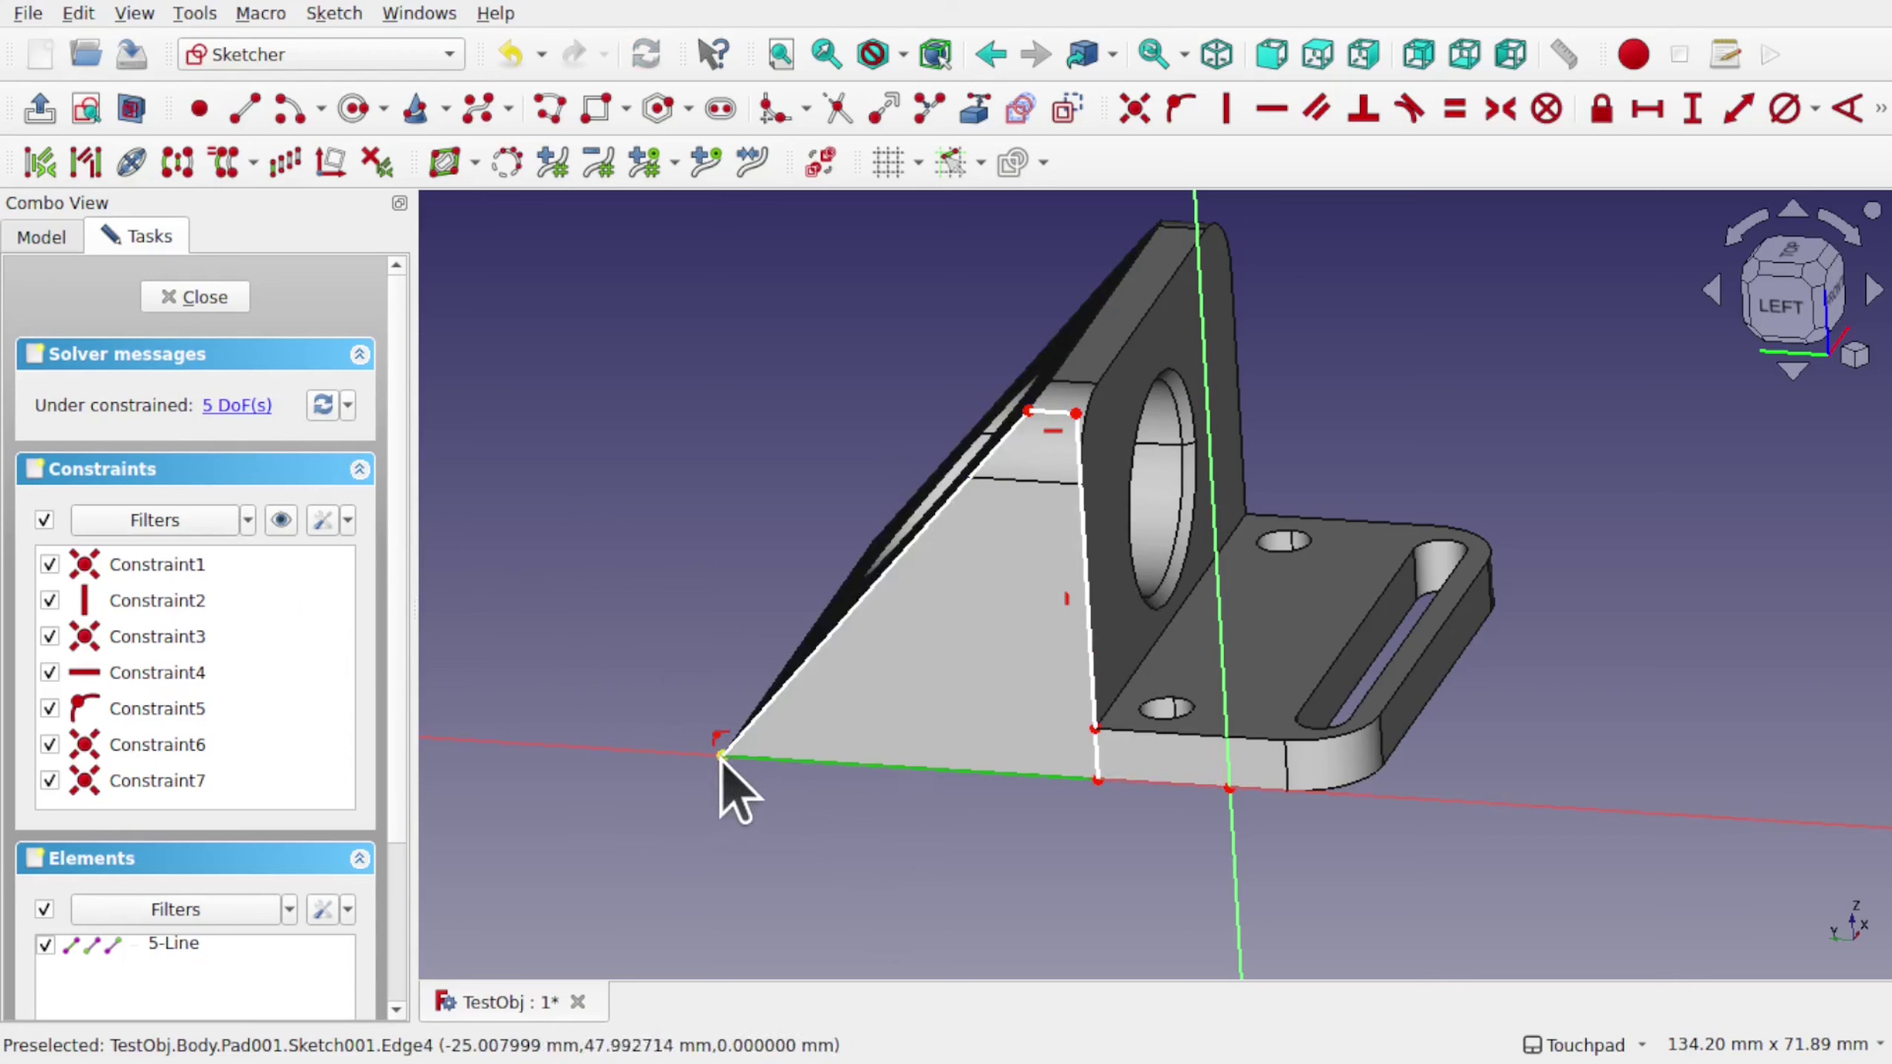
{"action": "left_click_drag", "start_coordinate": [721, 757], "coordinate": [873, 766]}
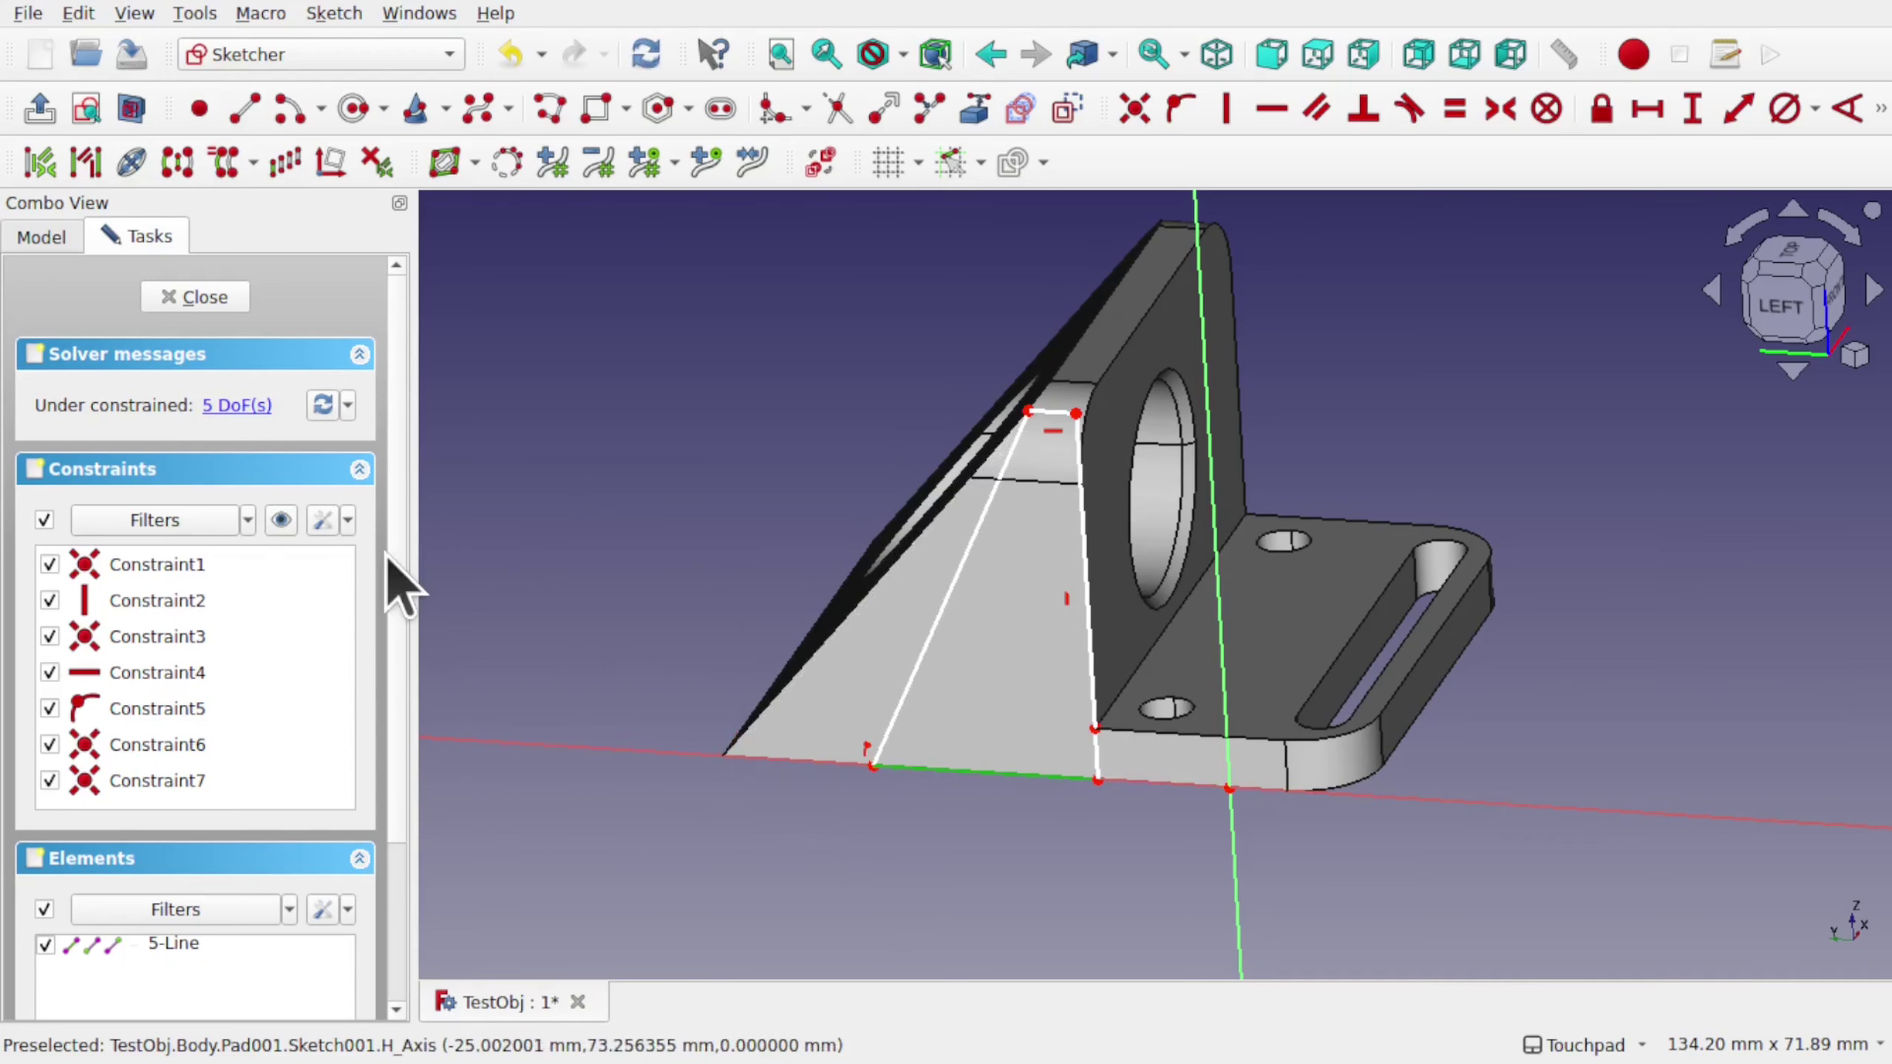
{"action": "left_click", "coordinate": [323, 406]}
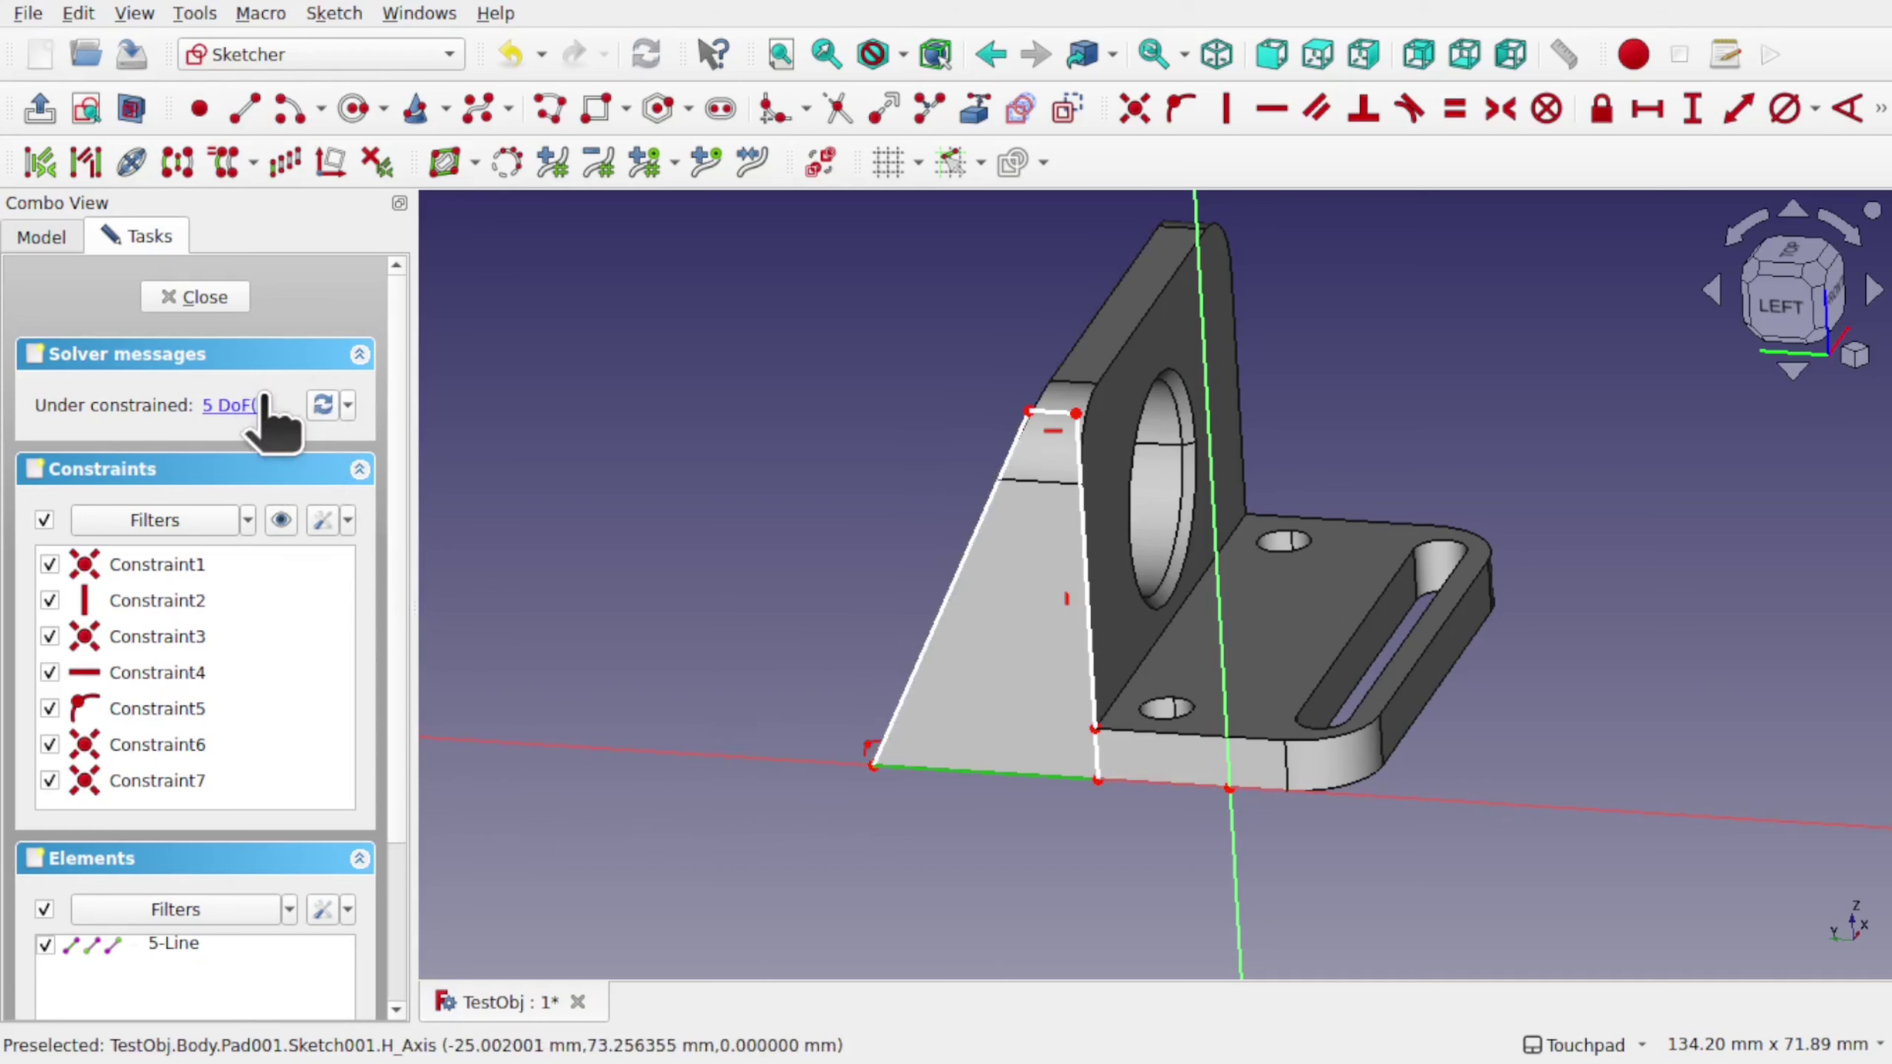
Re-enable solver auto-update, pull the rib's bottom corner farther out, and close the sketch.
{"action": "left_click", "coordinate": [348, 405]}
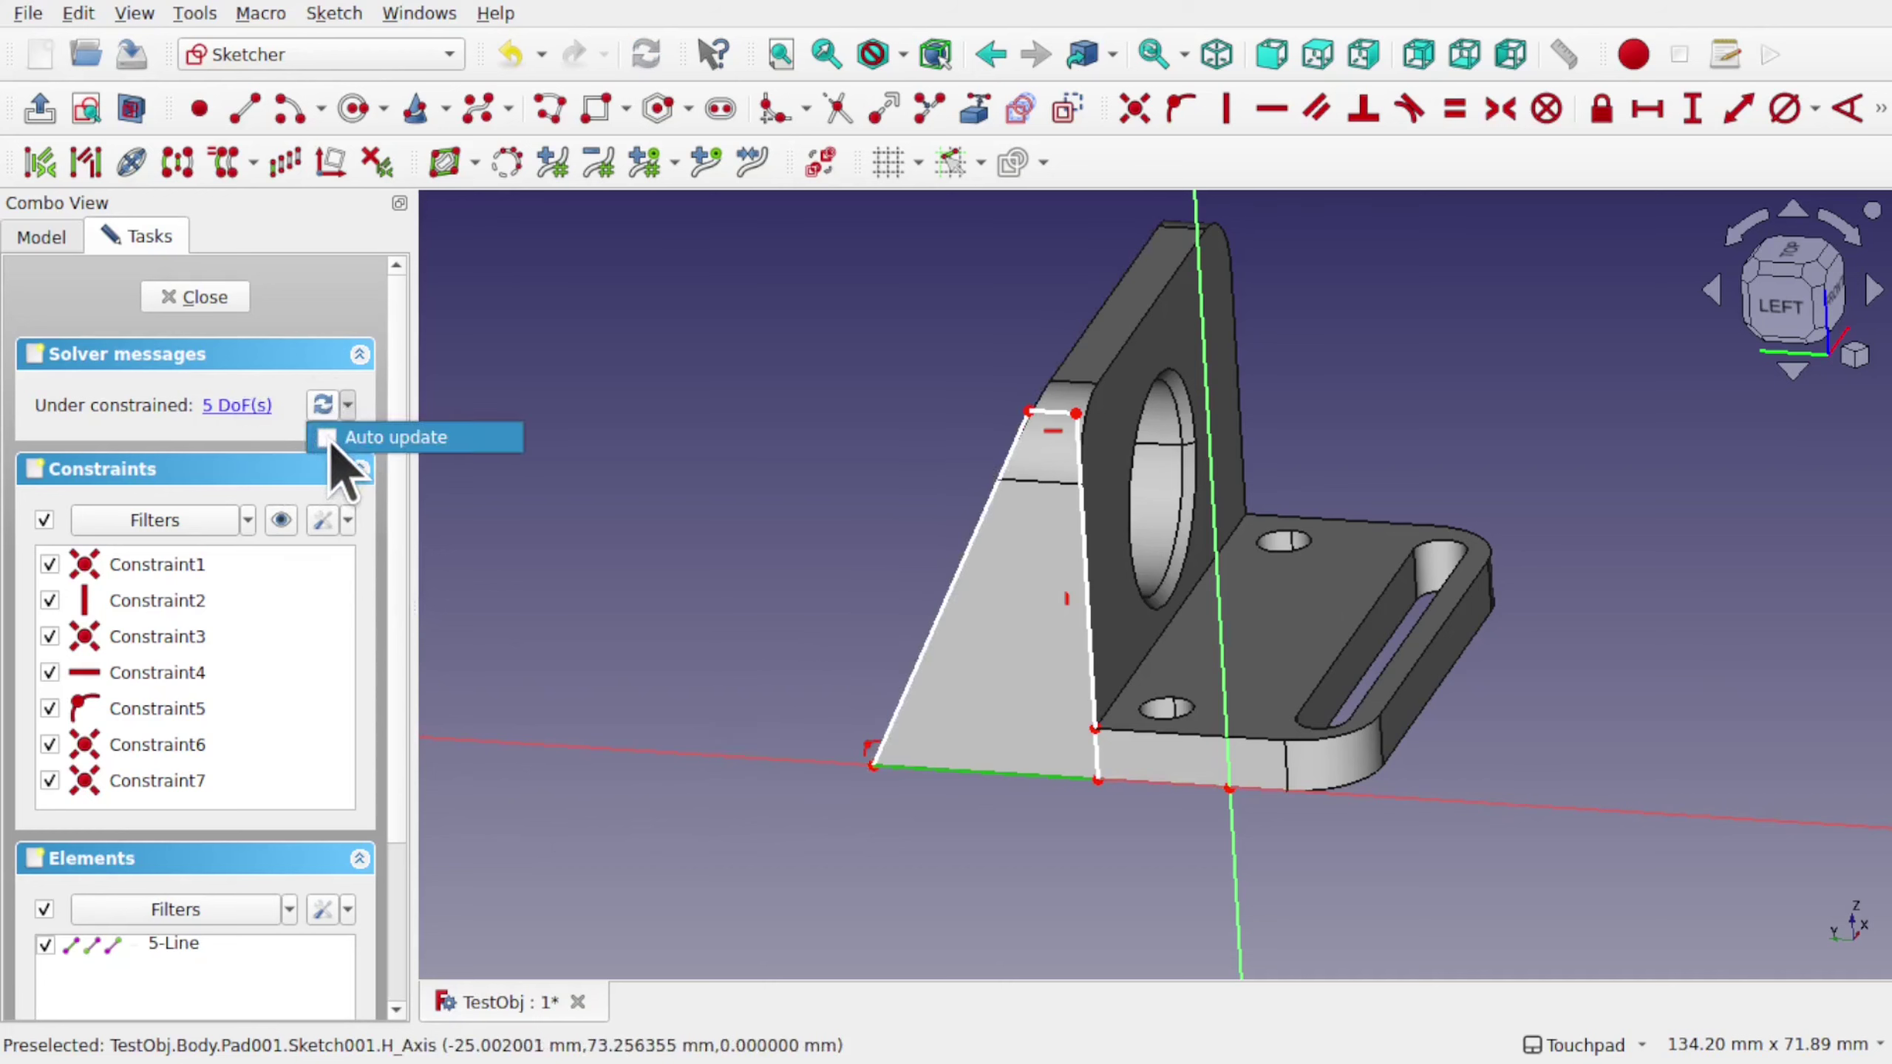
{"action": "left_click", "coordinate": [332, 440]}
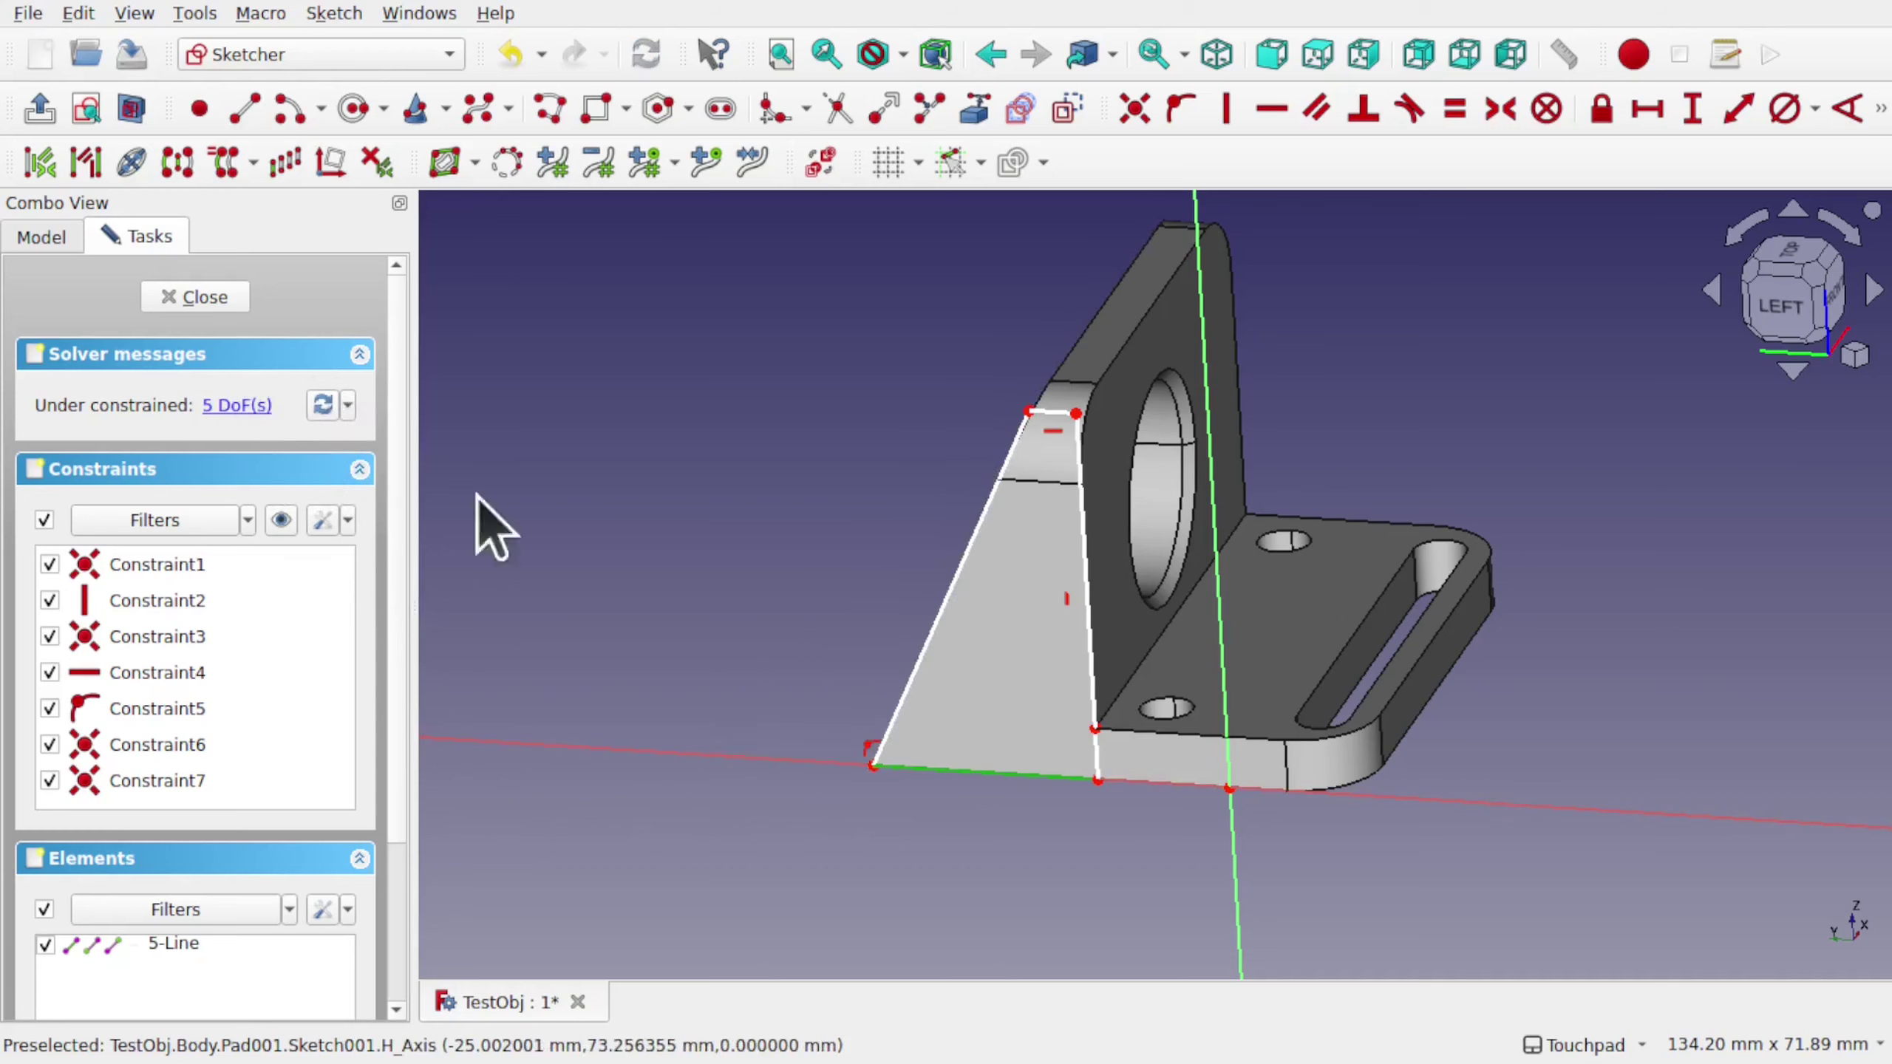
{"action": "left_click", "coordinate": [349, 406]}
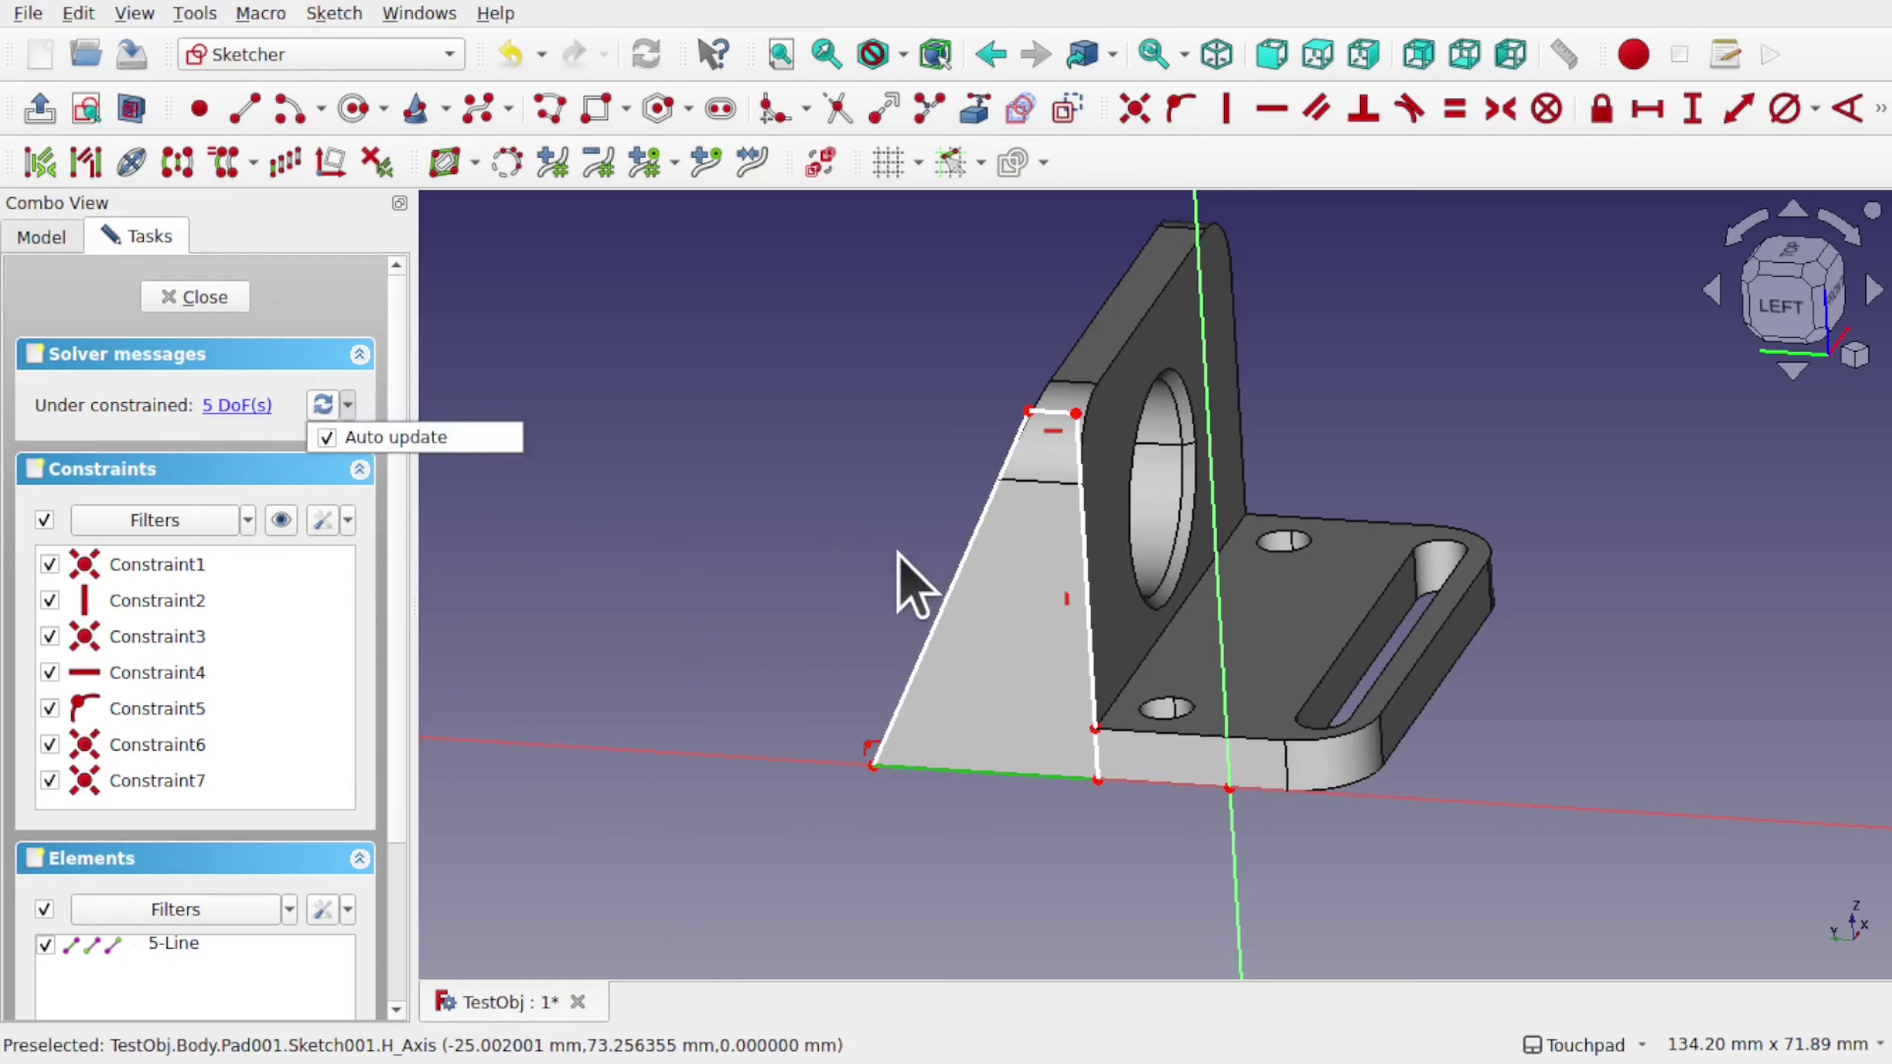
{"action": "left_click", "coordinate": [665, 626]}
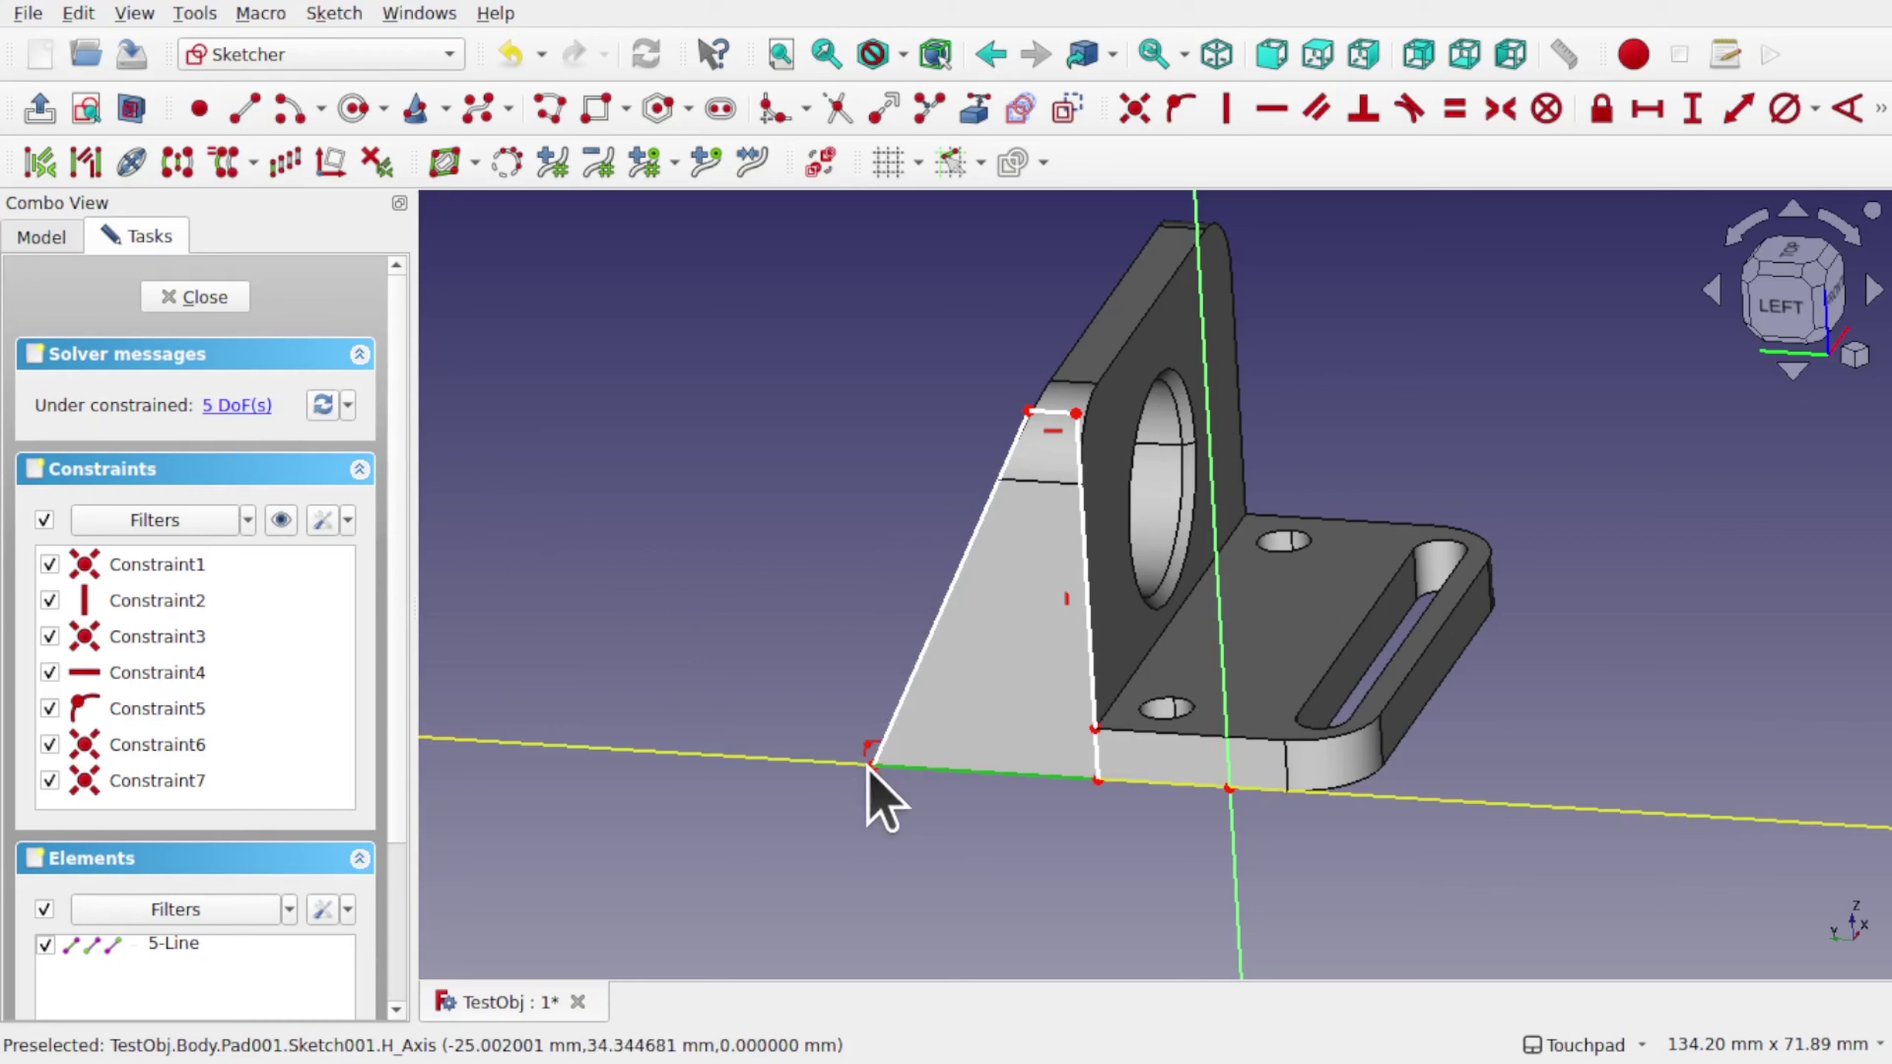
{"action": "mouse_move", "coordinate": [870, 765]}
{"action": "left_mouse_down"}
{"action": "mouse_move", "coordinate": [767, 756]}
{"action": "mouse_move", "coordinate": [819, 811]}
{"action": "mouse_move", "coordinate": [773, 787]}
{"action": "left_mouse_up"}
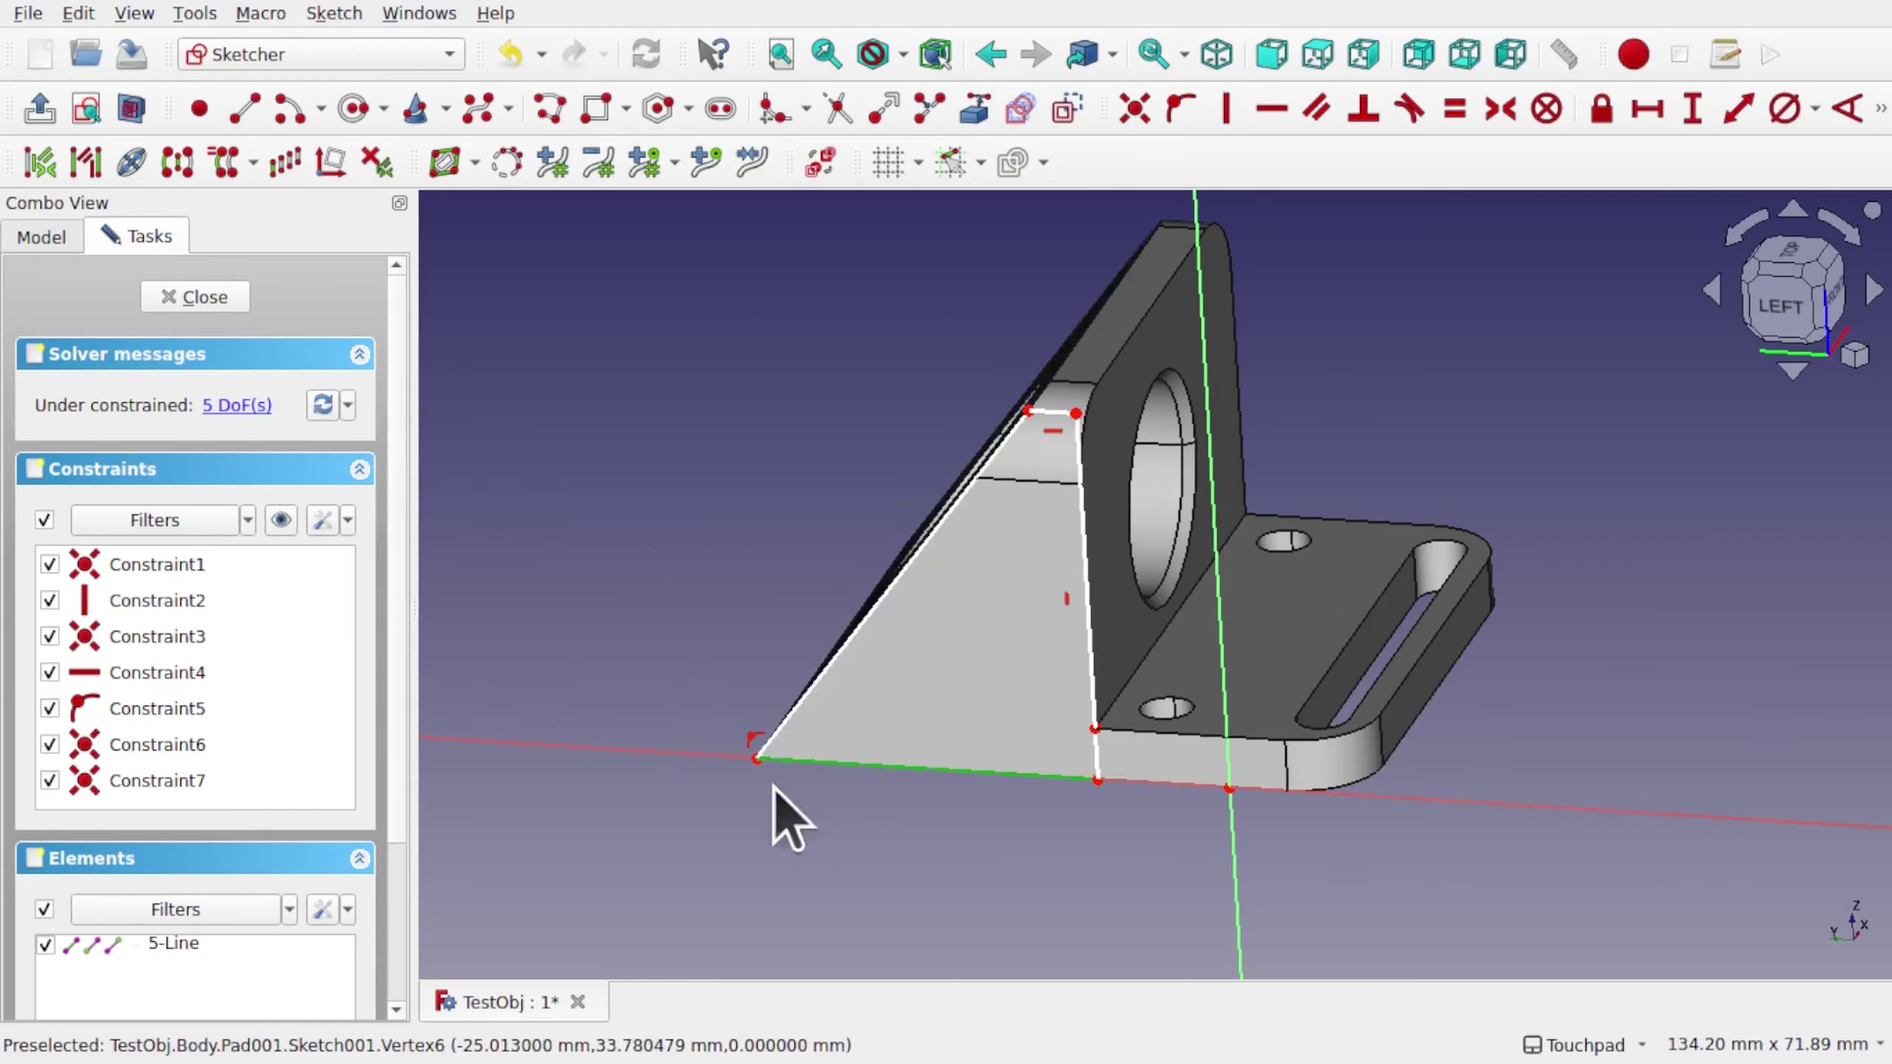
{"action": "left_click", "coordinate": [204, 300]}
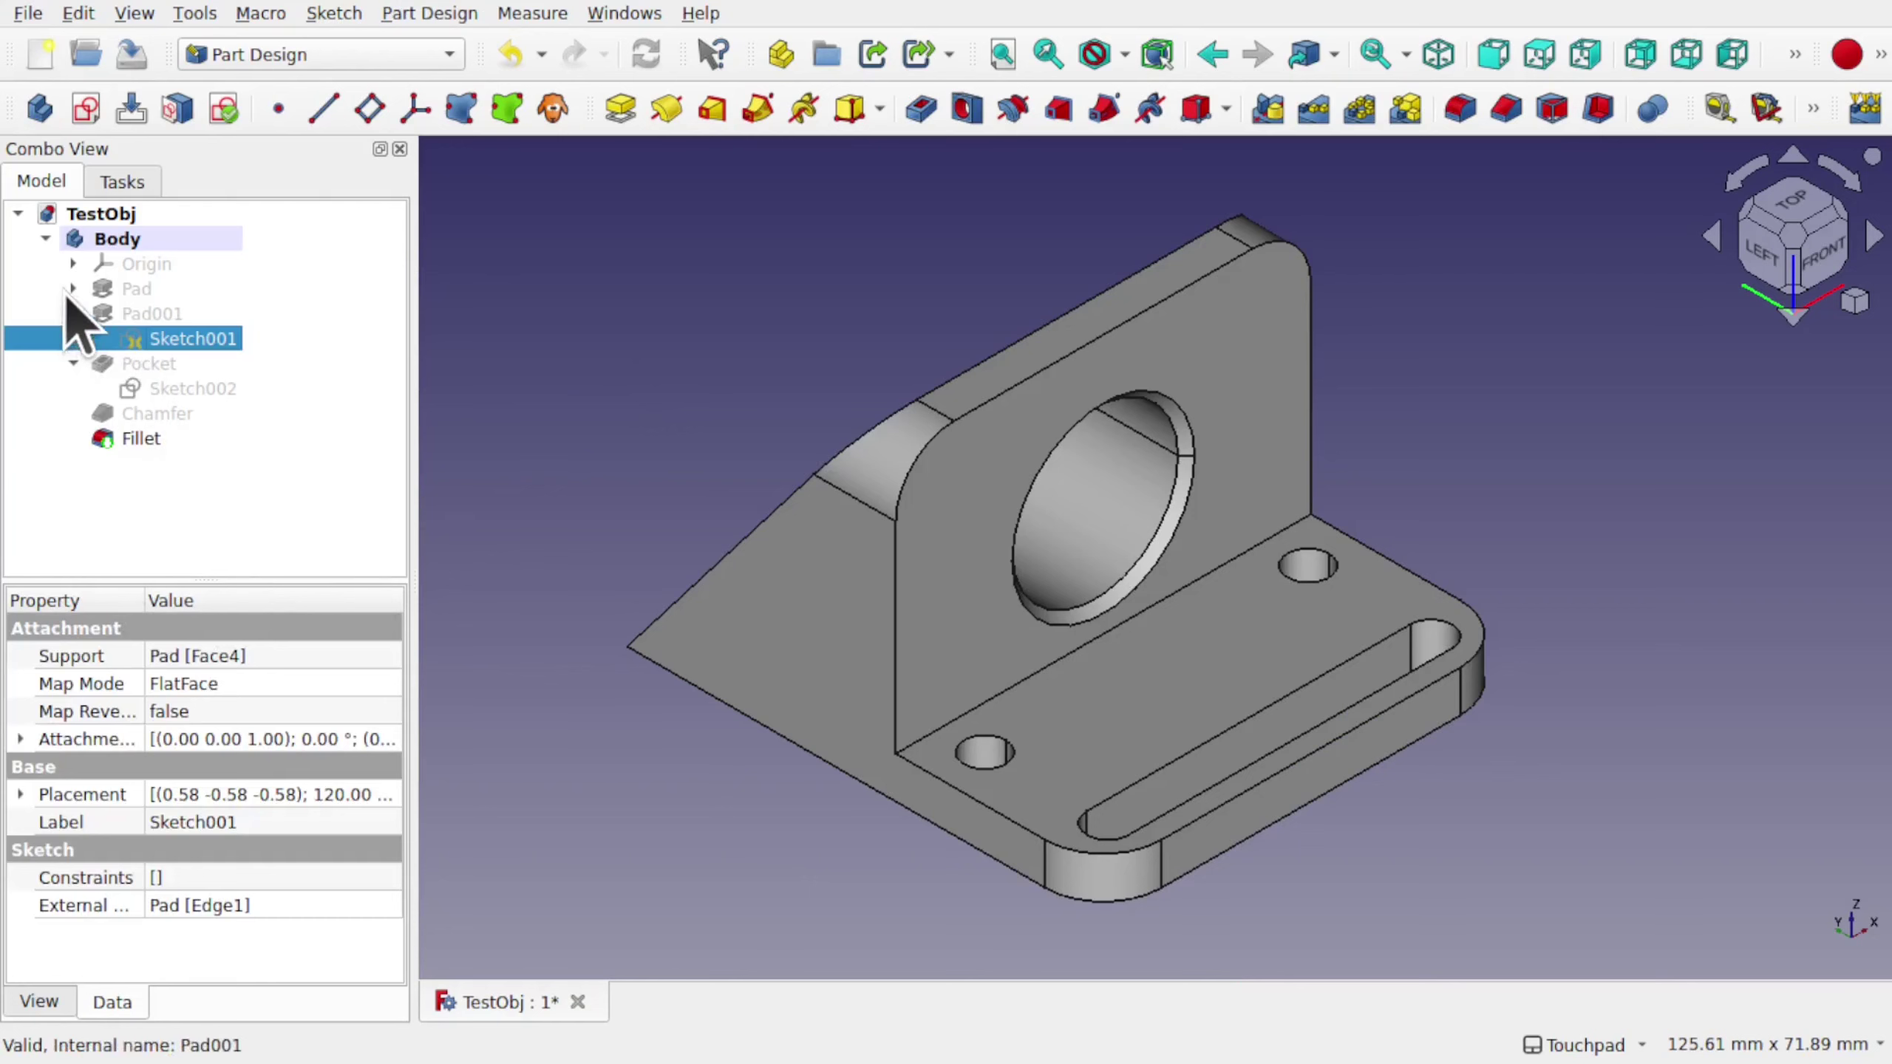
Change Sketch002's hole diameter constraint from 20 mm to 15 mm and close the sketch.
{"action": "left_click", "coordinate": [184, 388]}
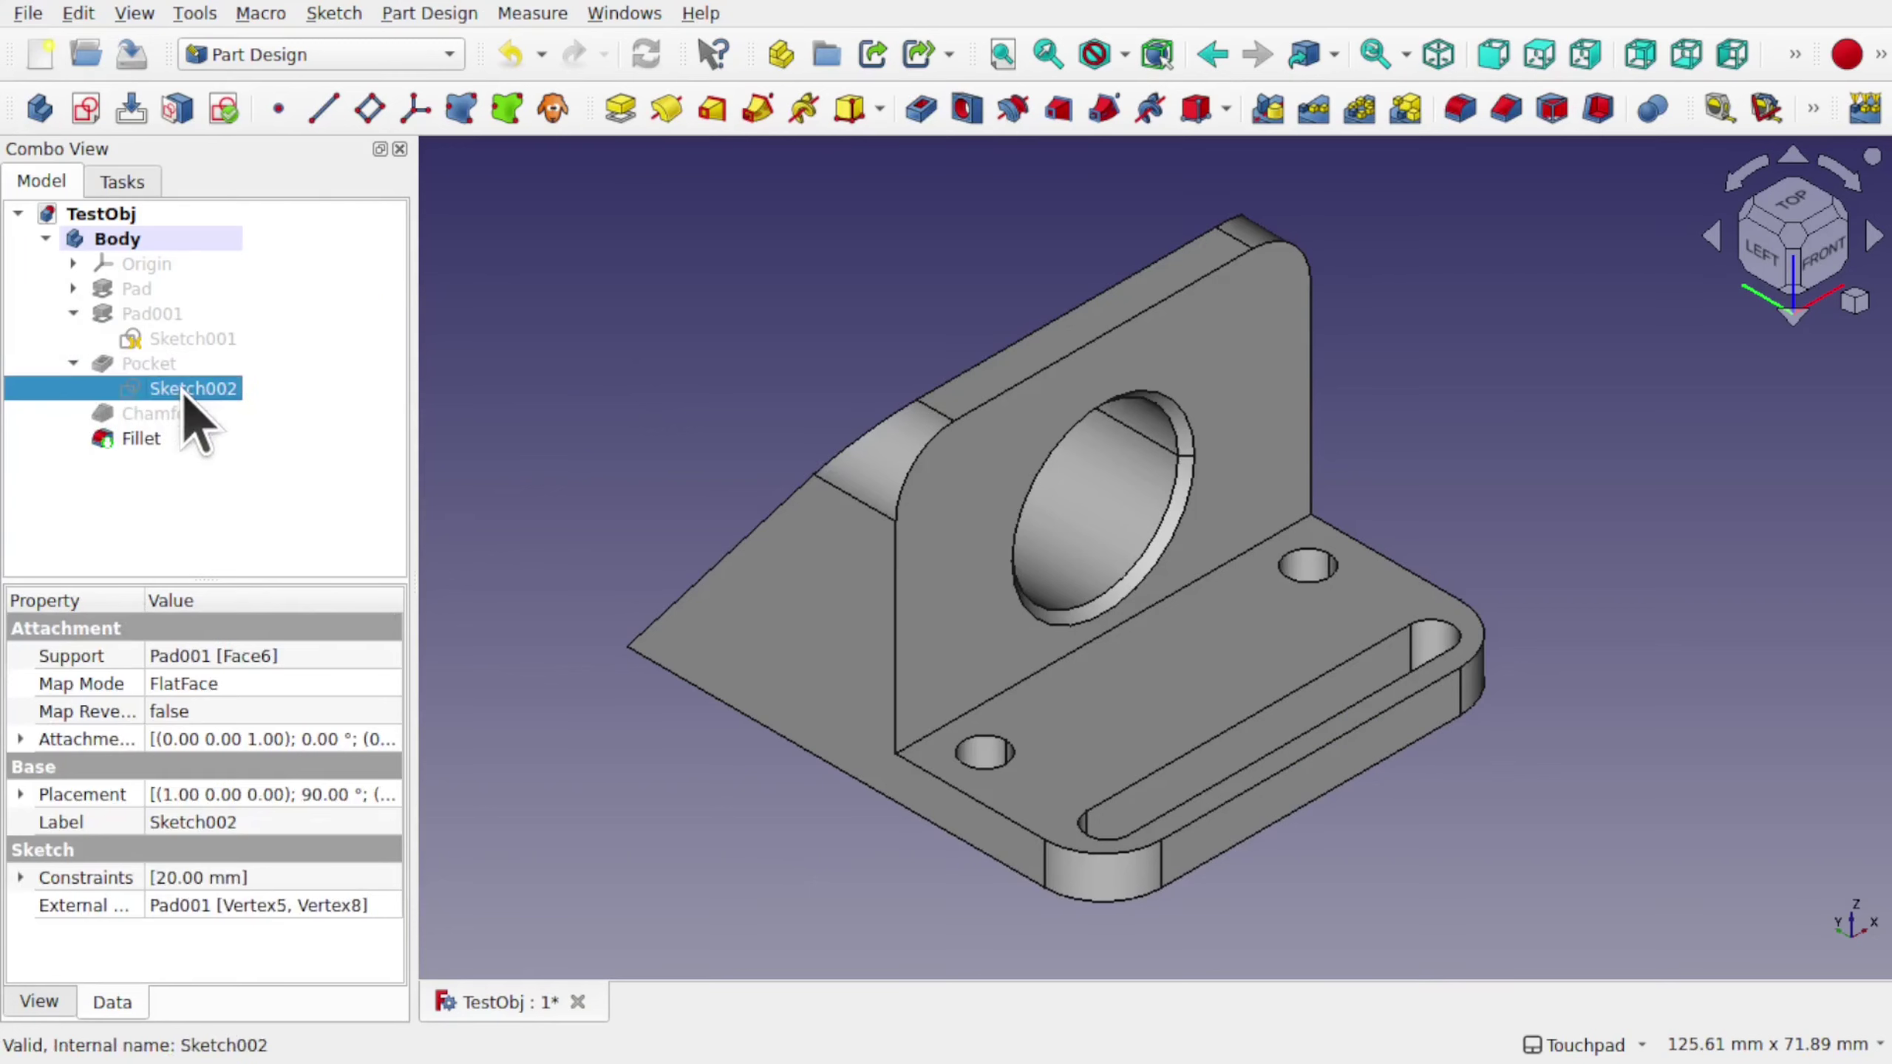
{"action": "double_click", "coordinate": [184, 389]}
{"action": "left_click", "coordinate": [1208, 404]}
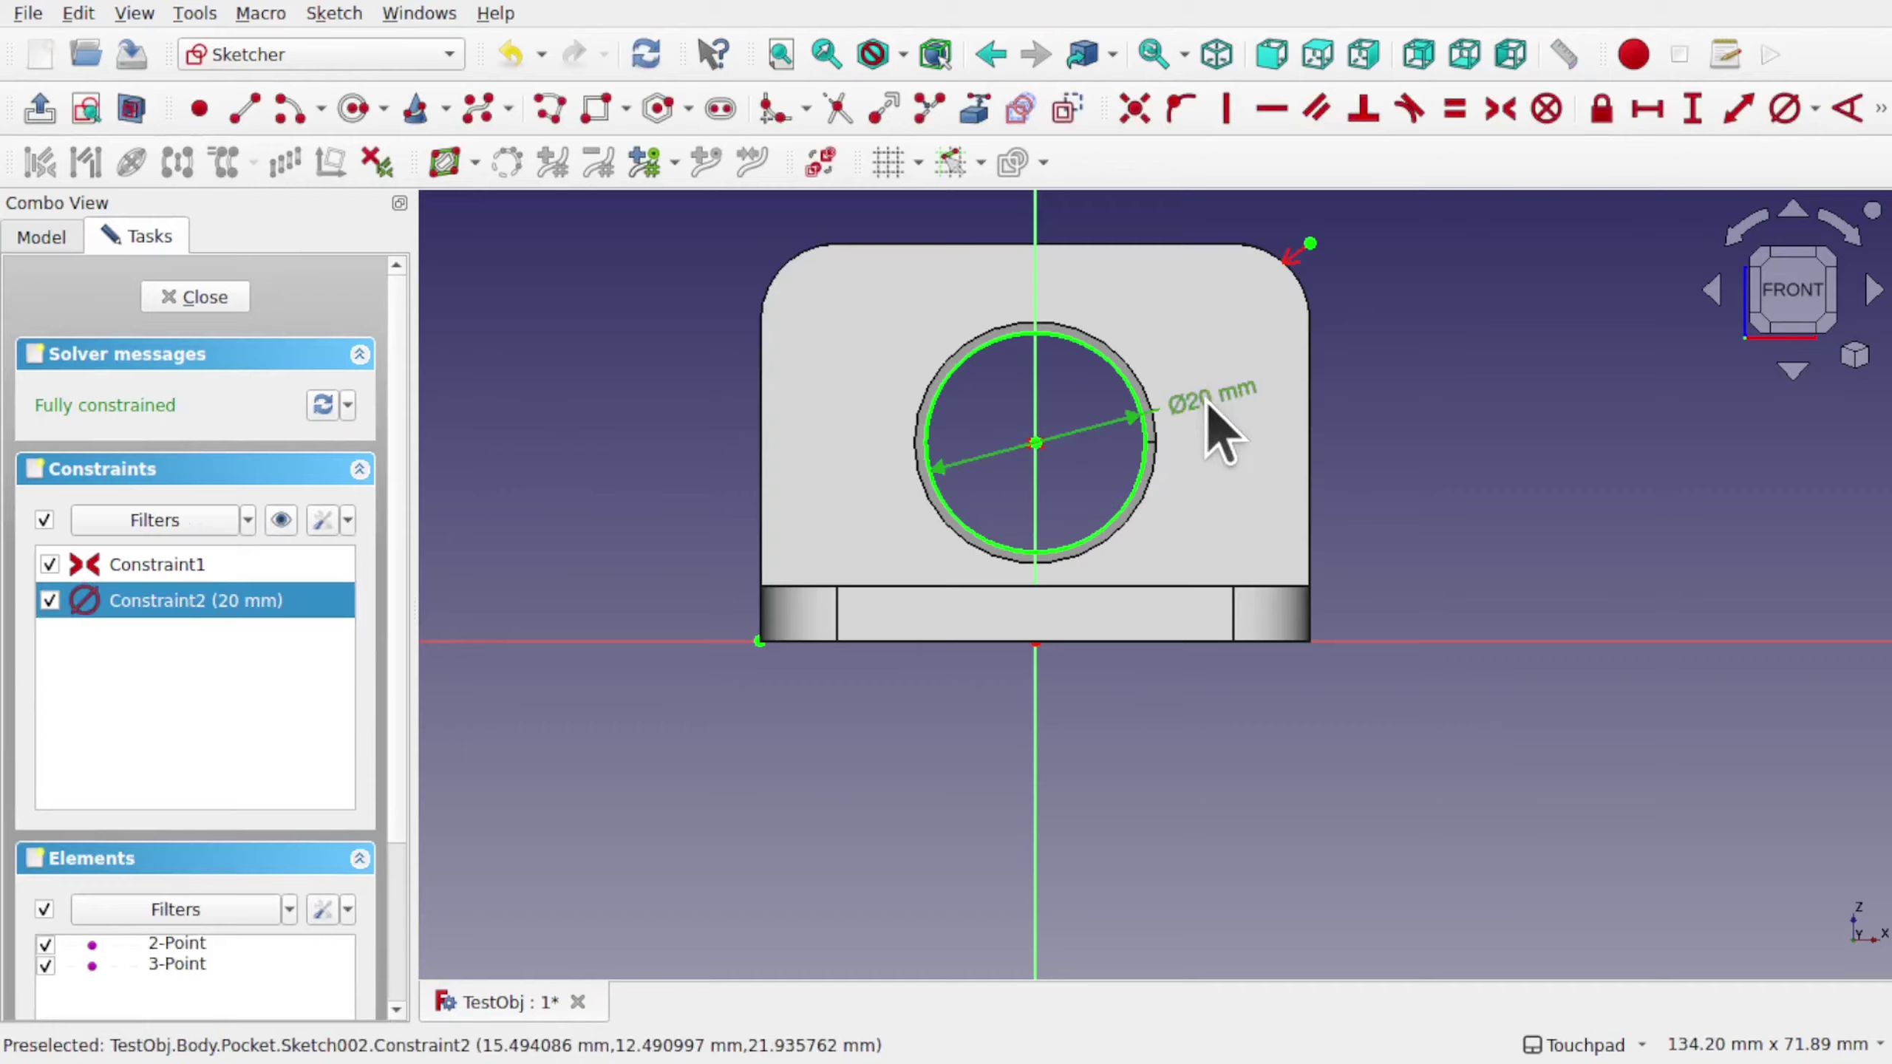
{"action": "double_click", "coordinate": [1208, 404]}
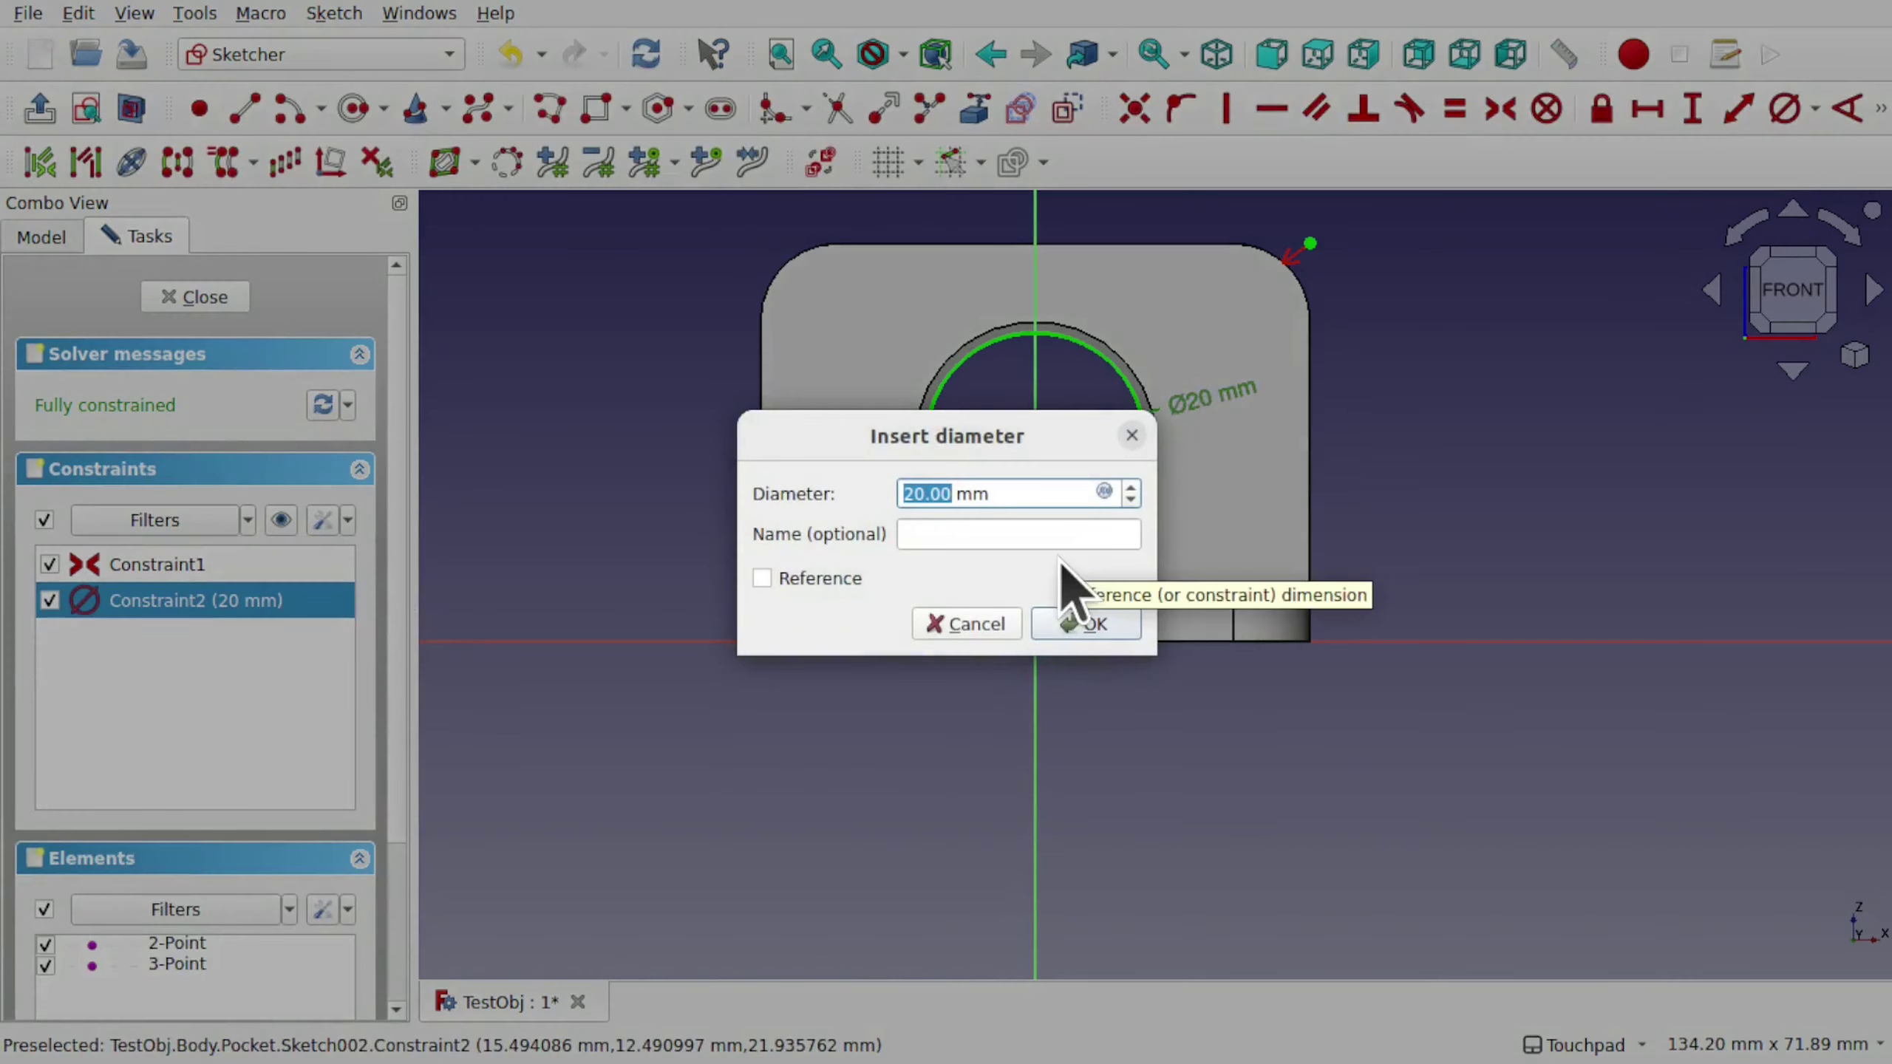
{"action": "type", "text": "15"}
{"action": "key", "text": "Return"}
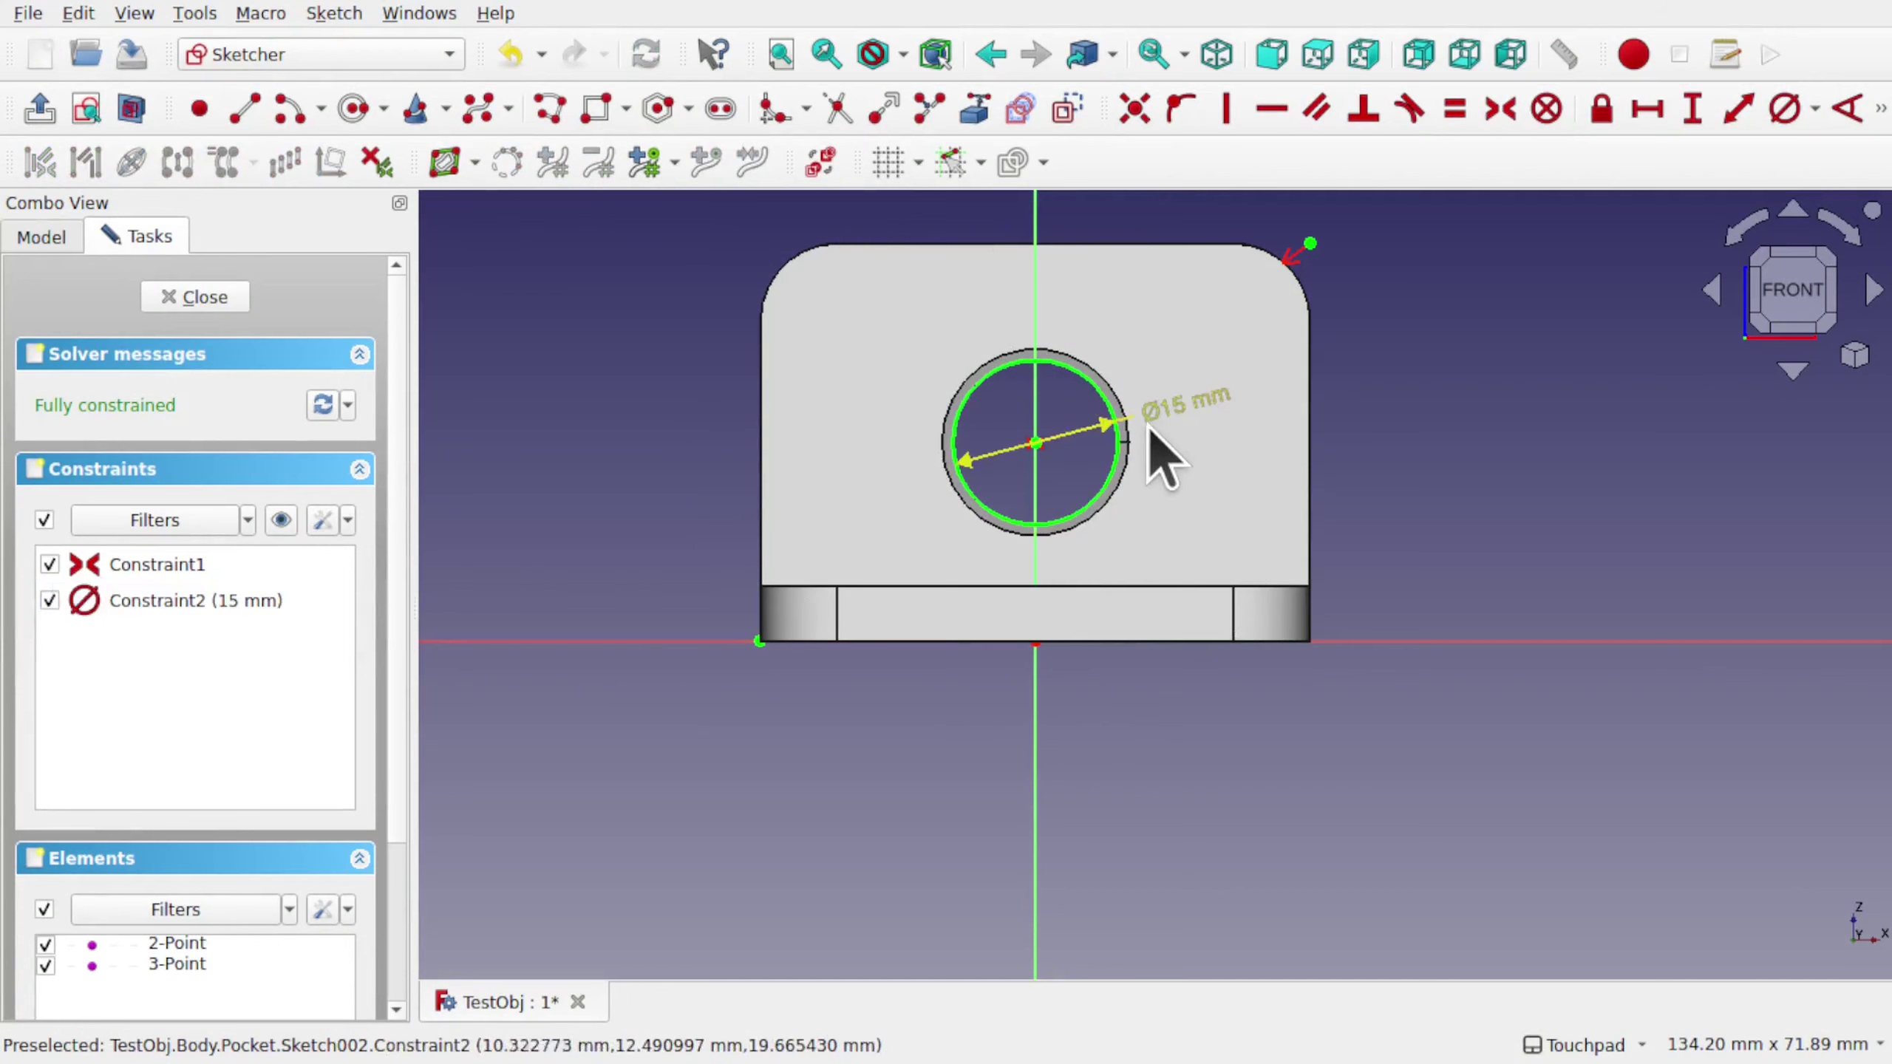
{"action": "left_click", "coordinate": [224, 299]}
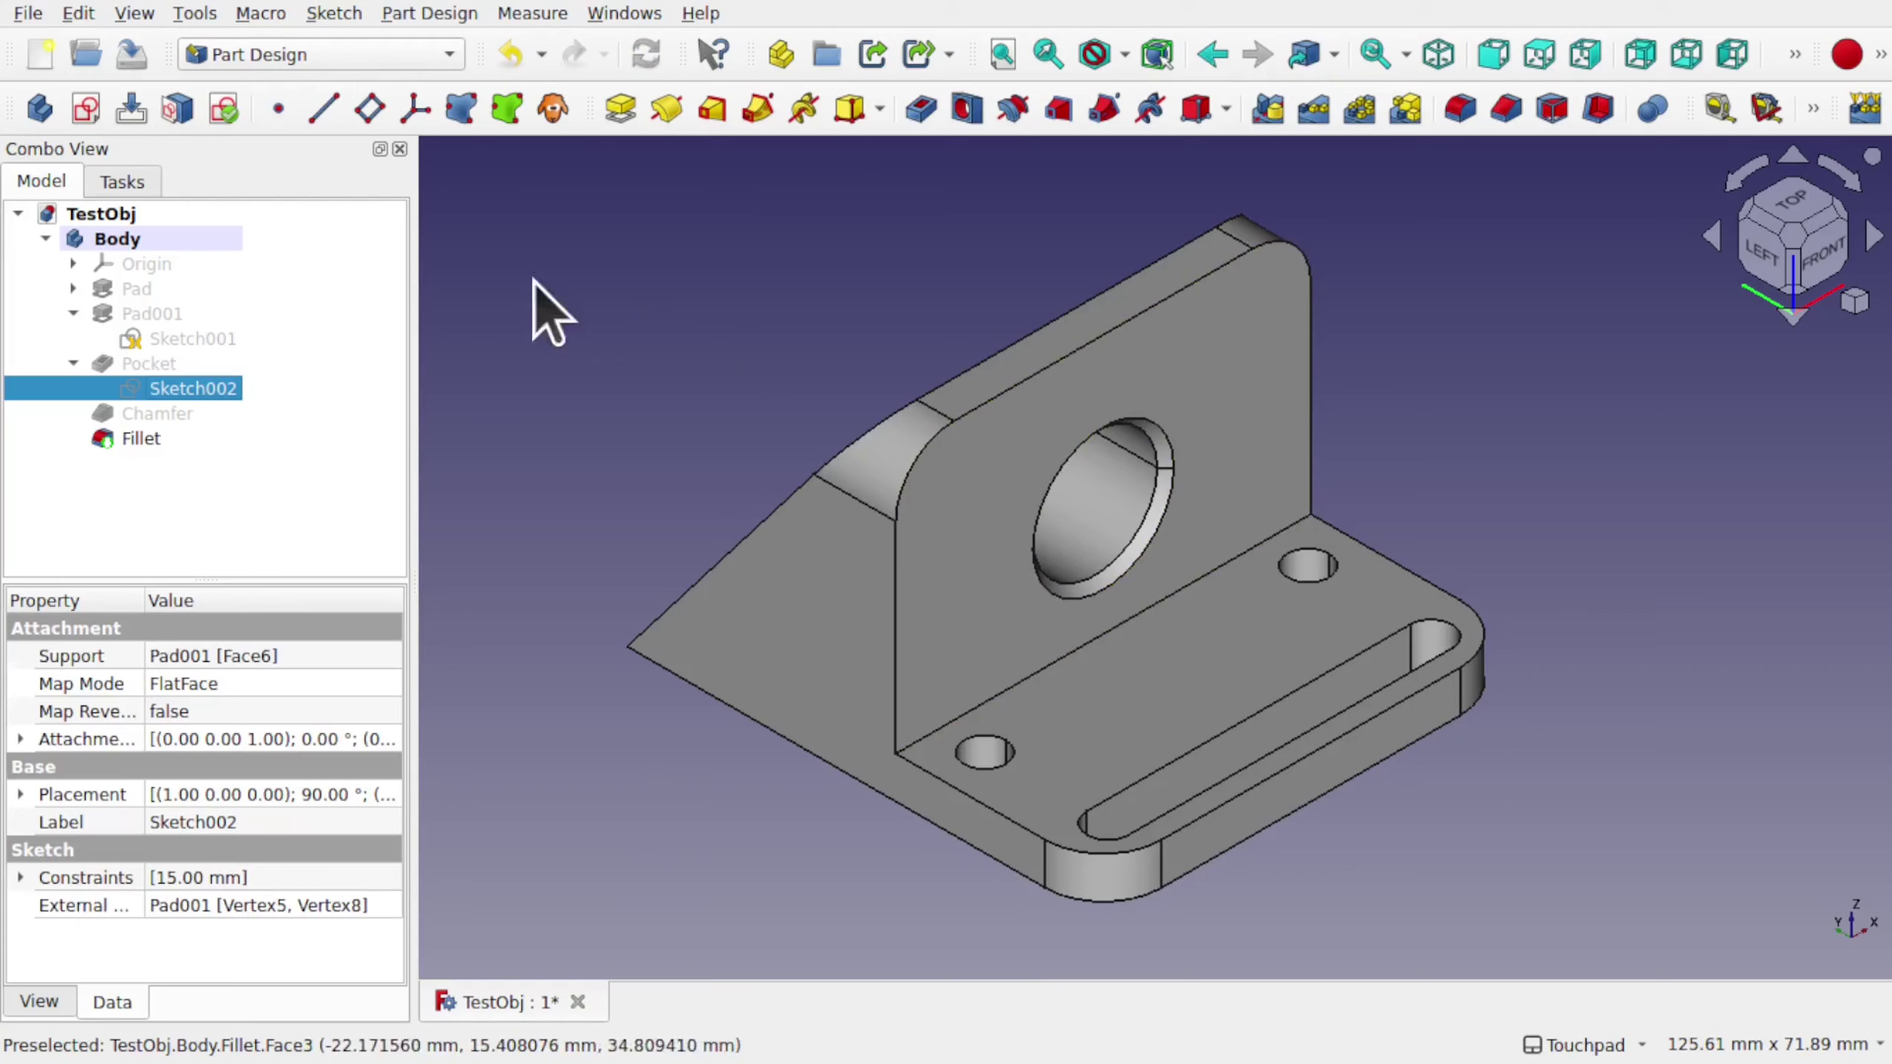
In Sketcher preferences, enable opening sketches in Section View mode and apply it to existing sketches.
{"action": "left_click", "coordinate": [81, 13]}
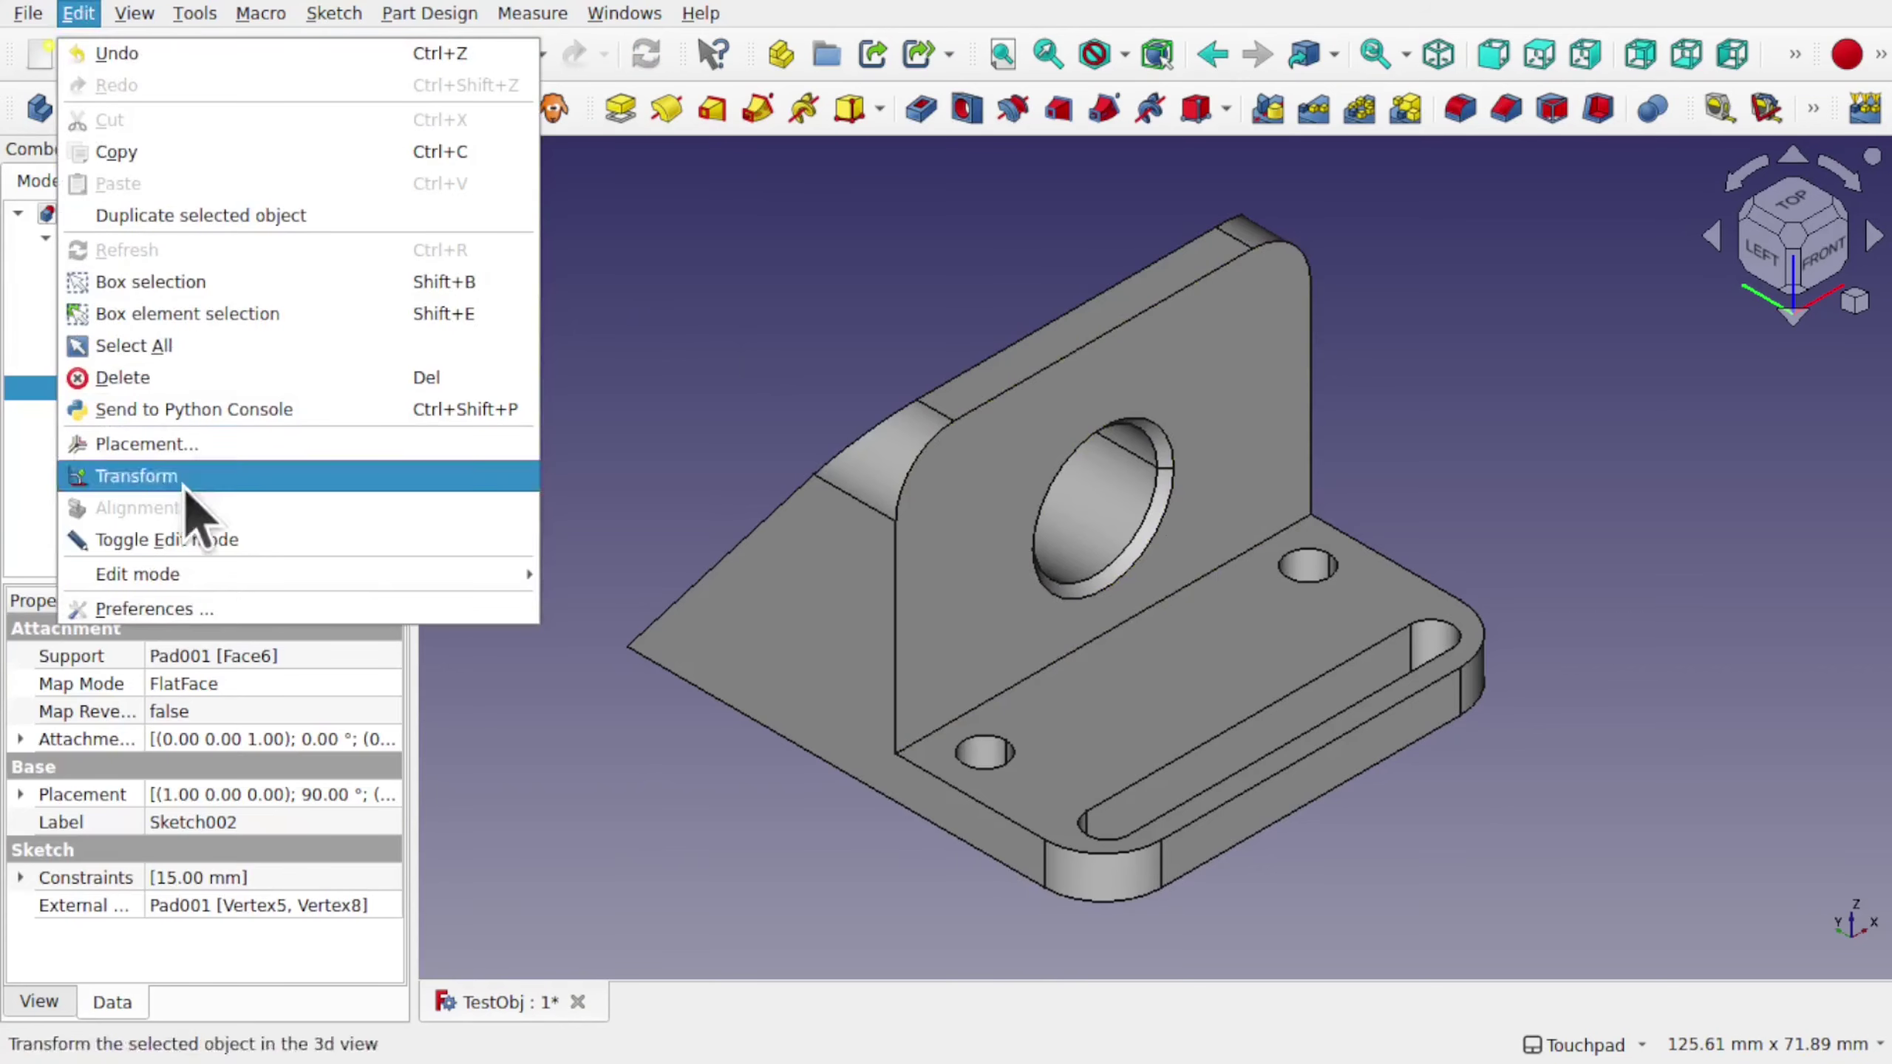
{"action": "left_click", "coordinate": [243, 609]}
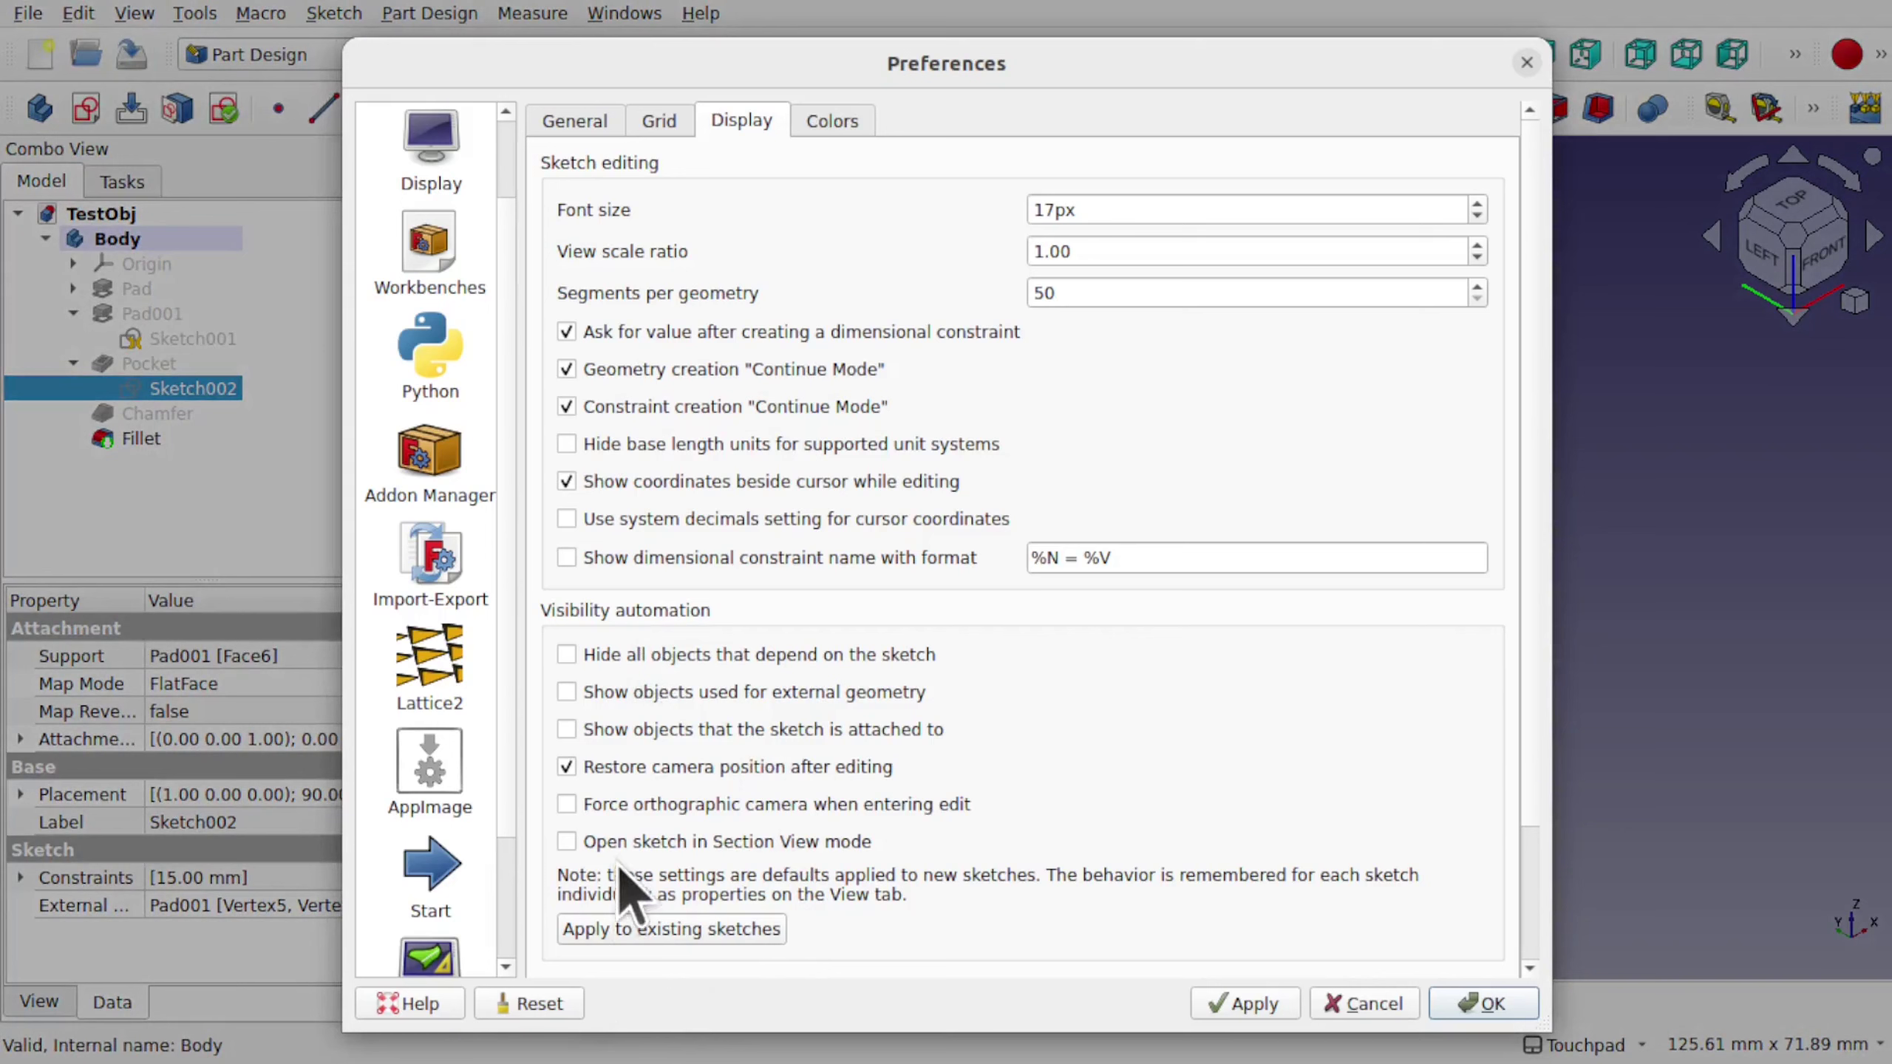
{"action": "left_click", "coordinate": [588, 843]}
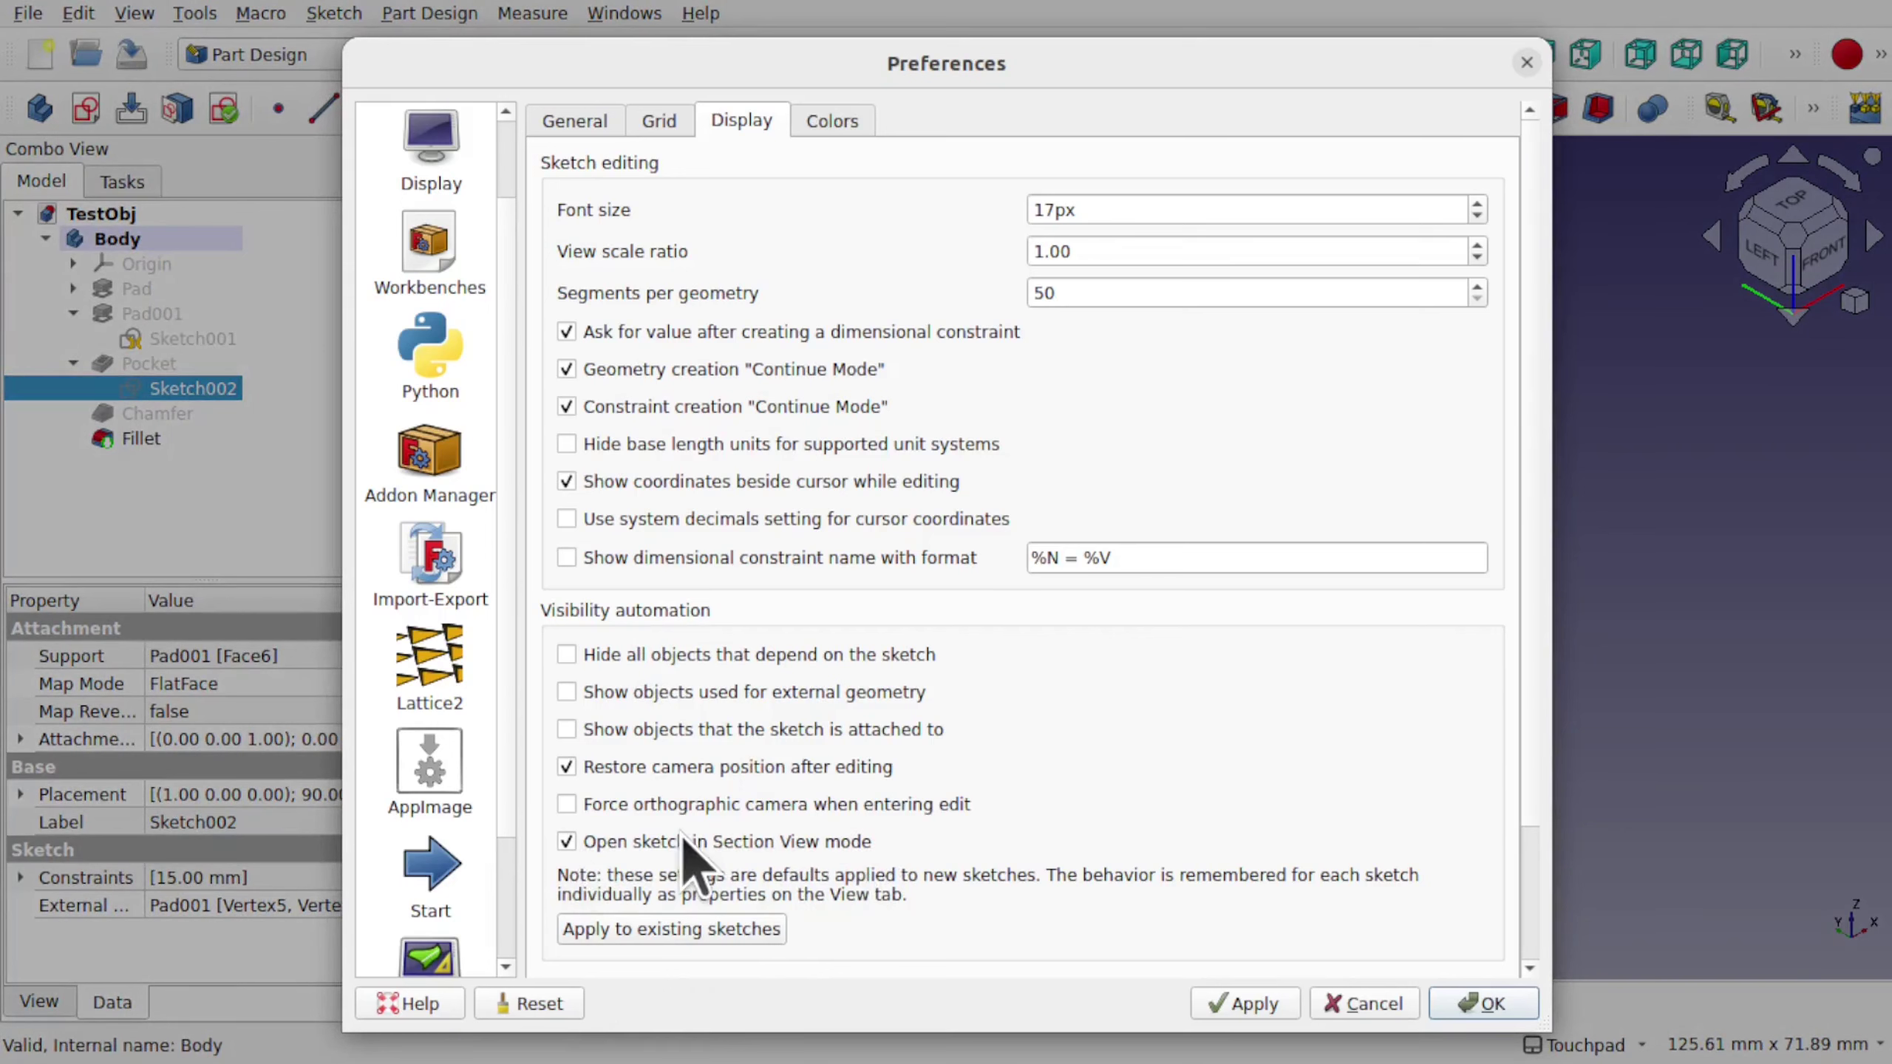
{"action": "left_click", "coordinate": [745, 939]}
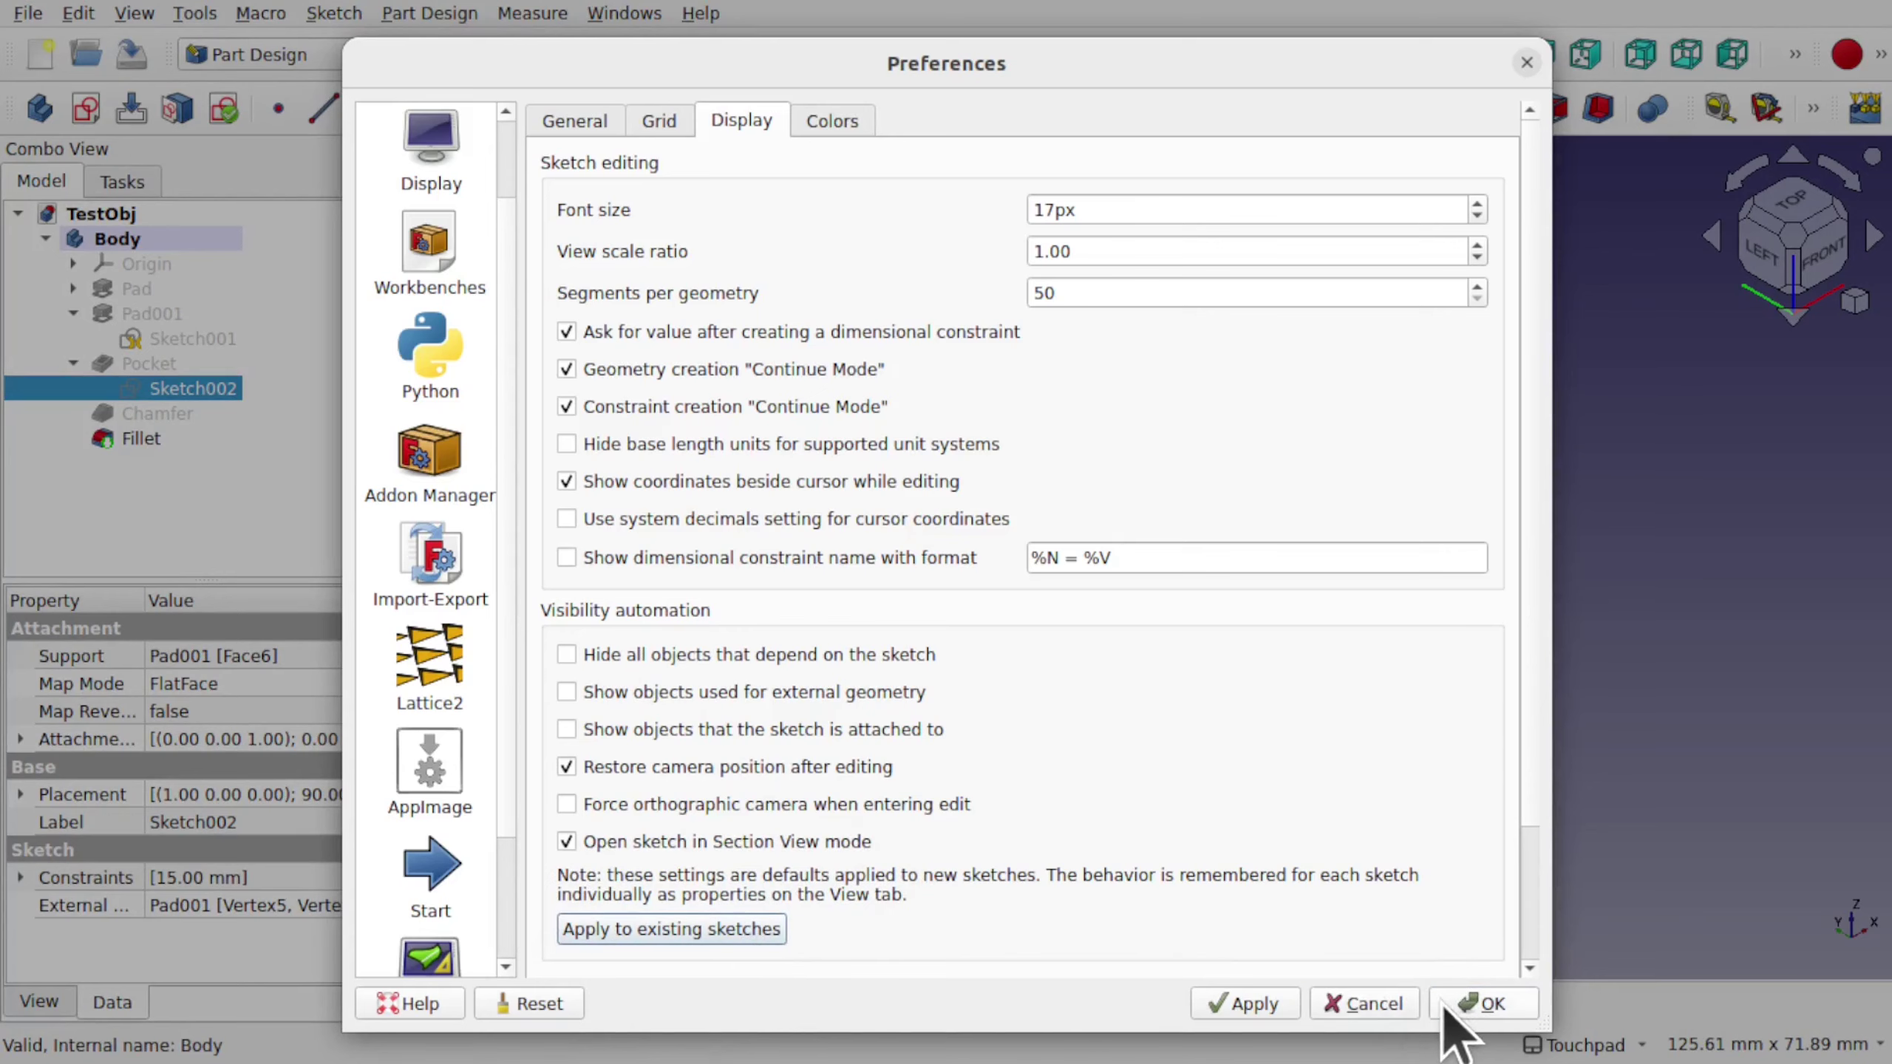
{"action": "left_click", "coordinate": [1479, 1003]}
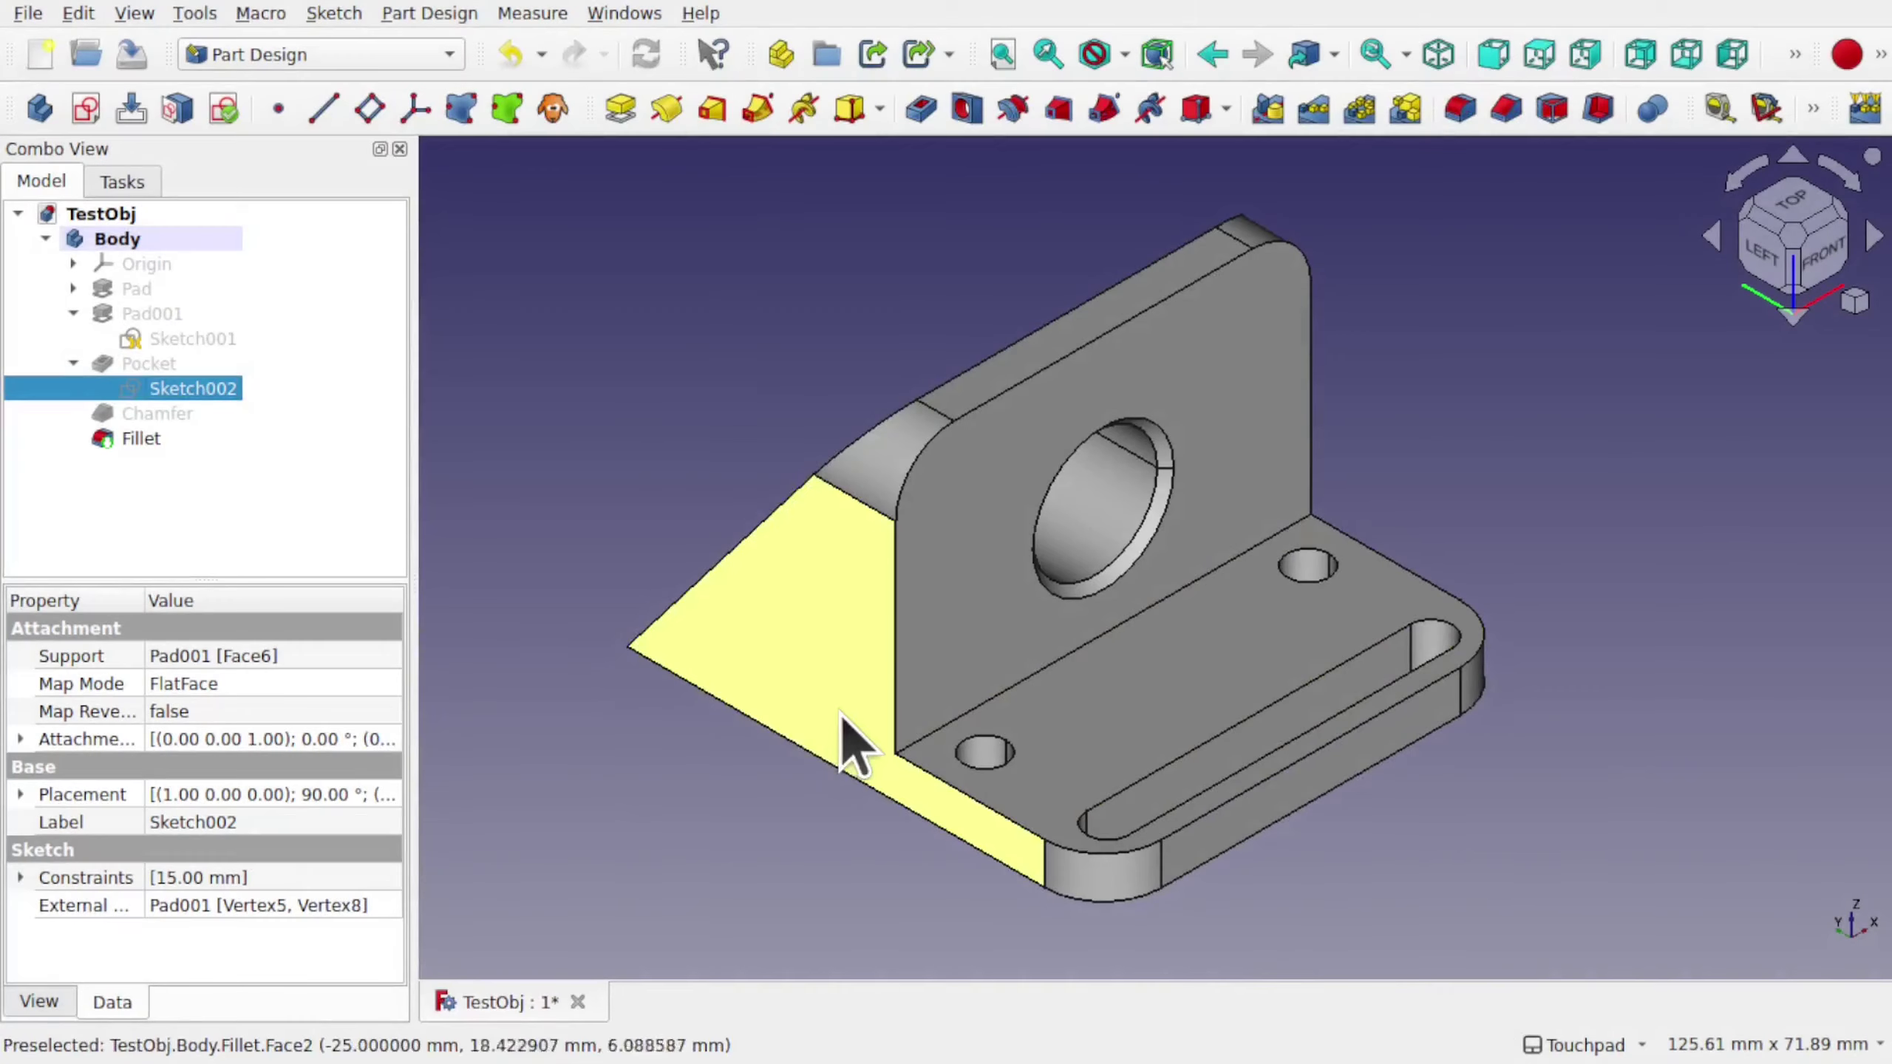
Open Sketch002, toggle its section view off and back on, then leave editing.
{"action": "double_click", "coordinate": [185, 384]}
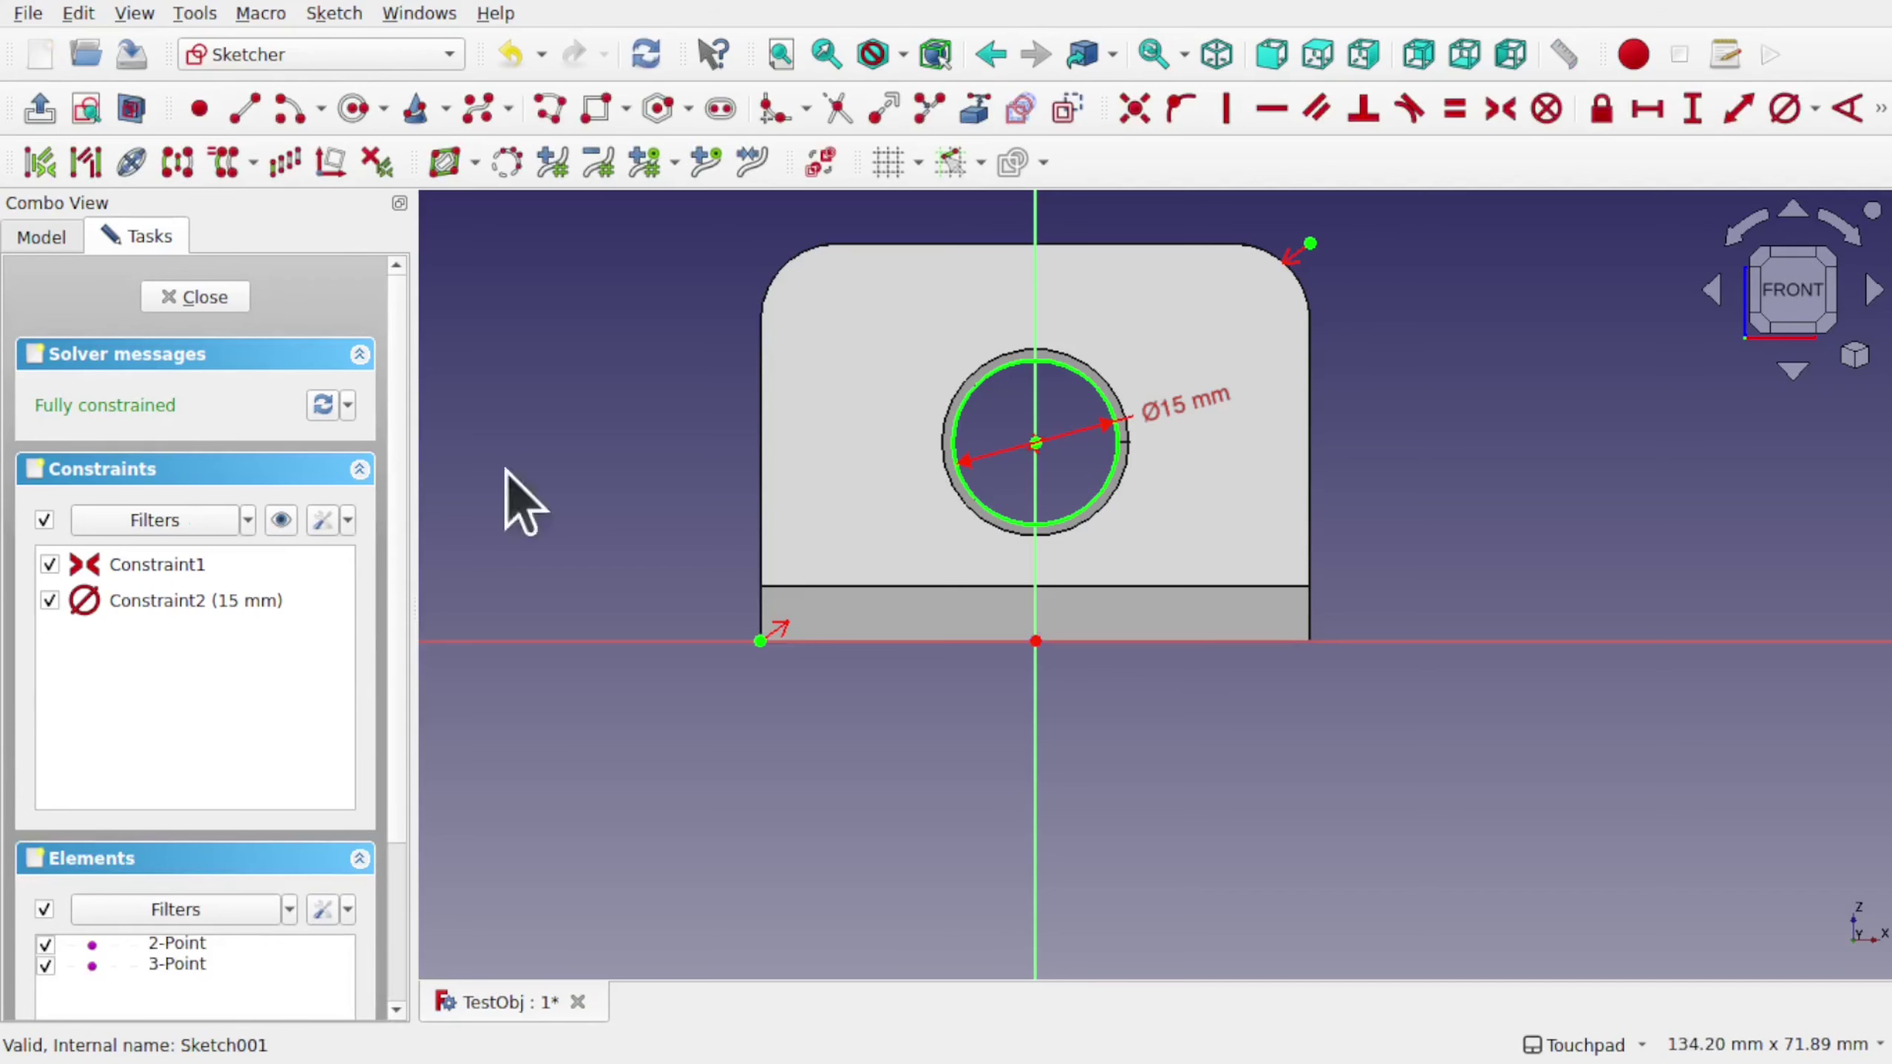
{"action": "mouse_move", "coordinate": [845, 558]}
{"action": "left_mouse_down", "text": "shift"}
{"action": "mouse_move", "coordinate": [1056, 583]}
{"action": "mouse_move", "coordinate": [1178, 625]}
{"action": "left_mouse_up", "text": "shift"}
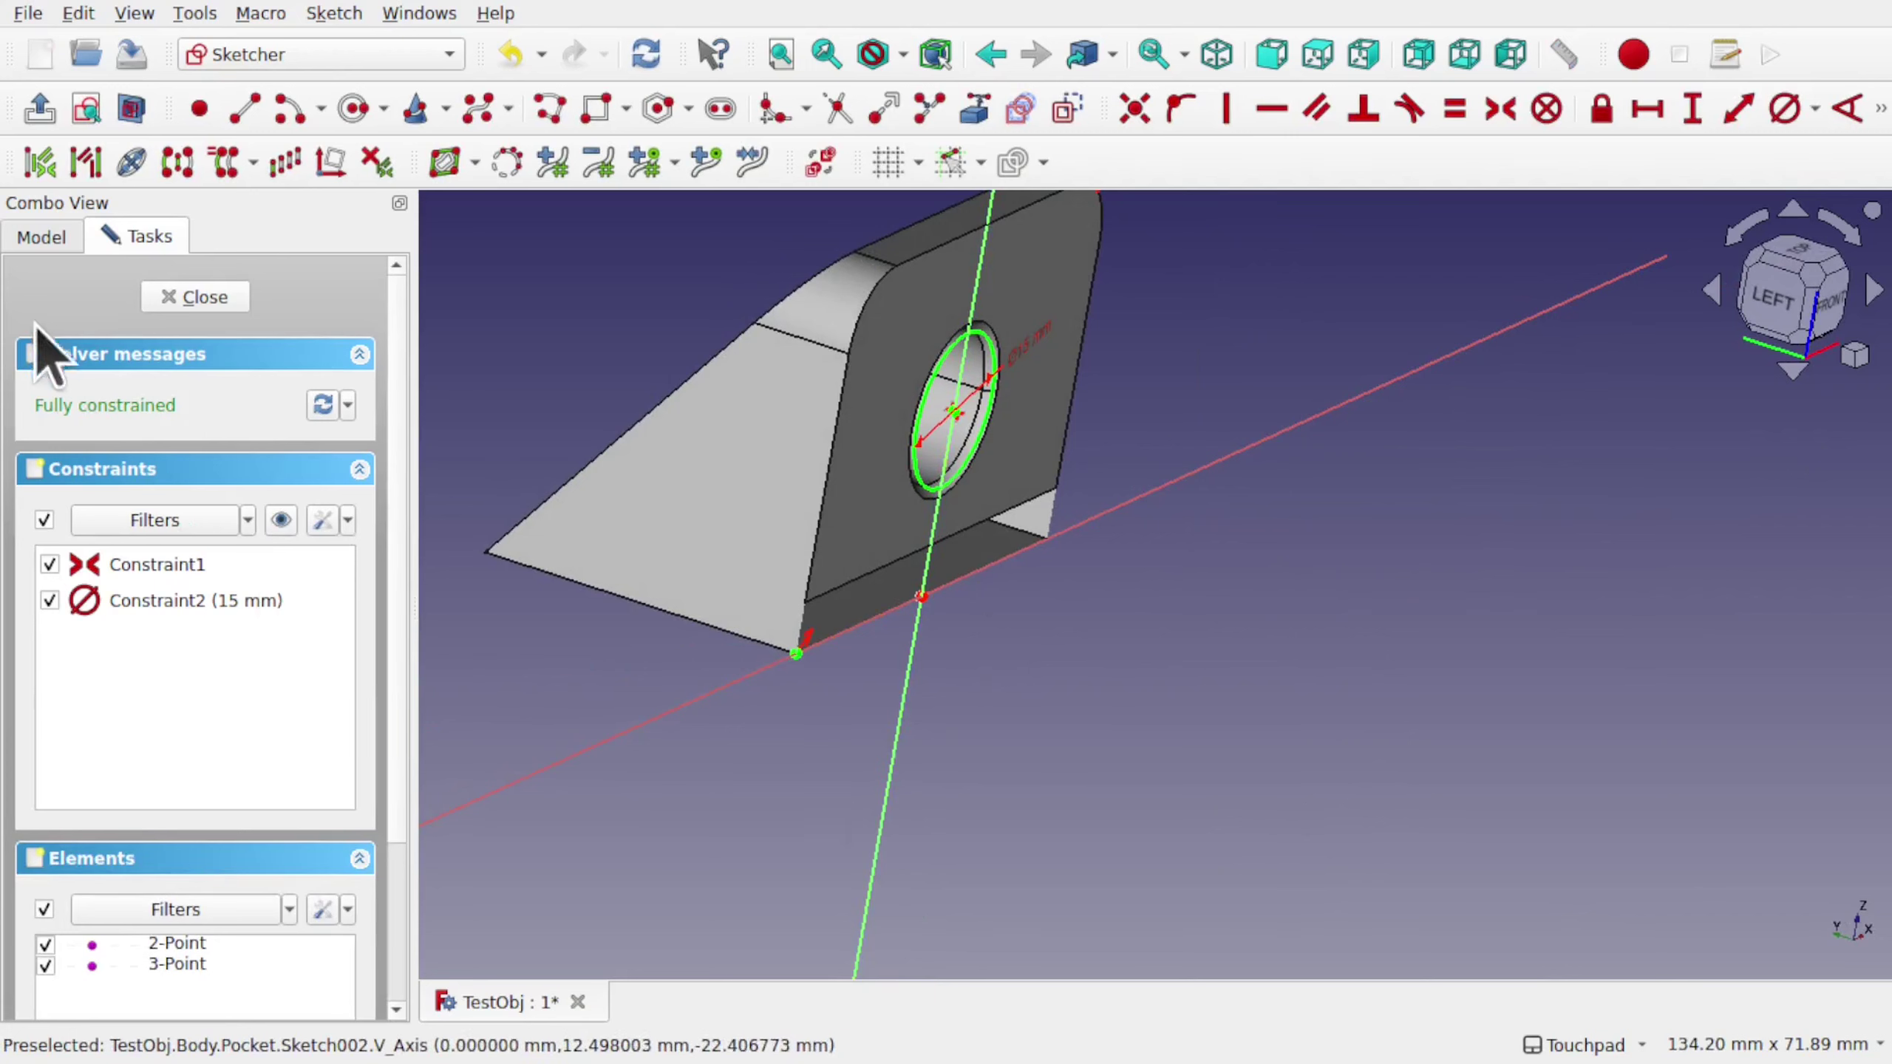
{"action": "left_click", "coordinate": [130, 110]}
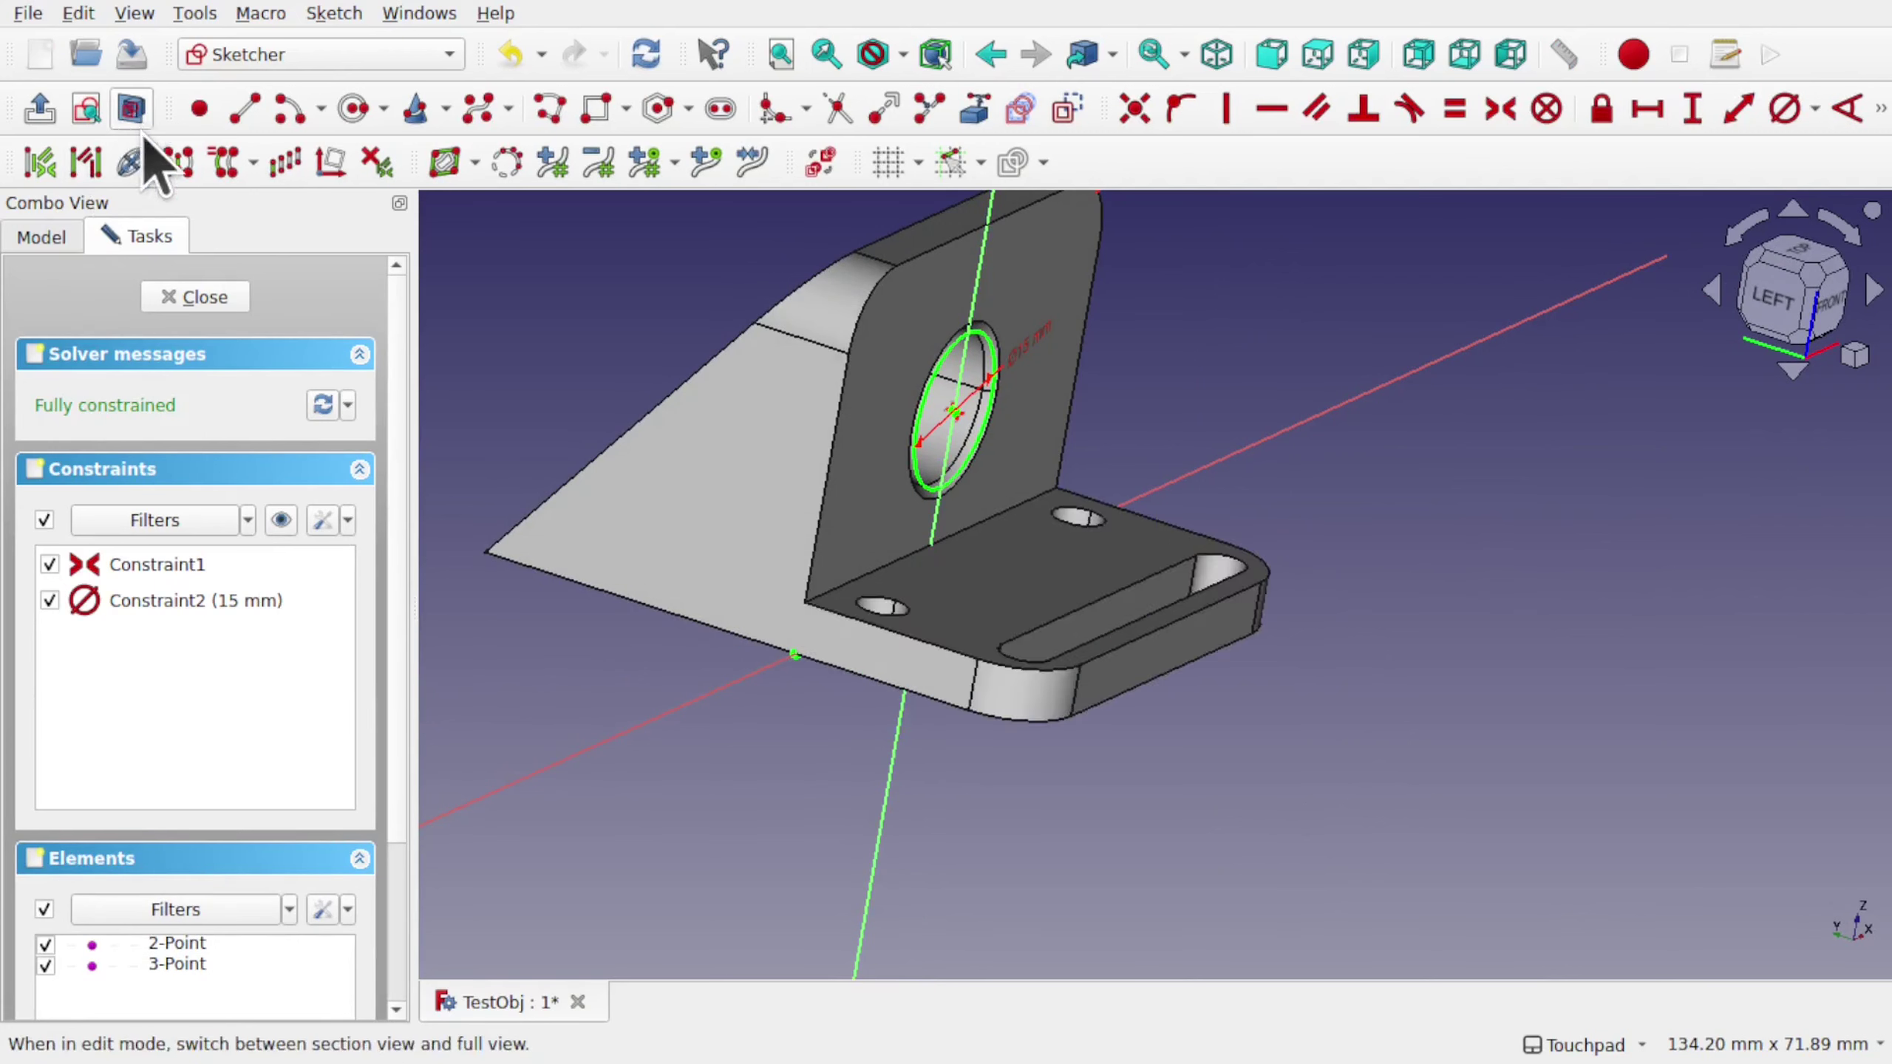
{"action": "left_click", "coordinate": [130, 110]}
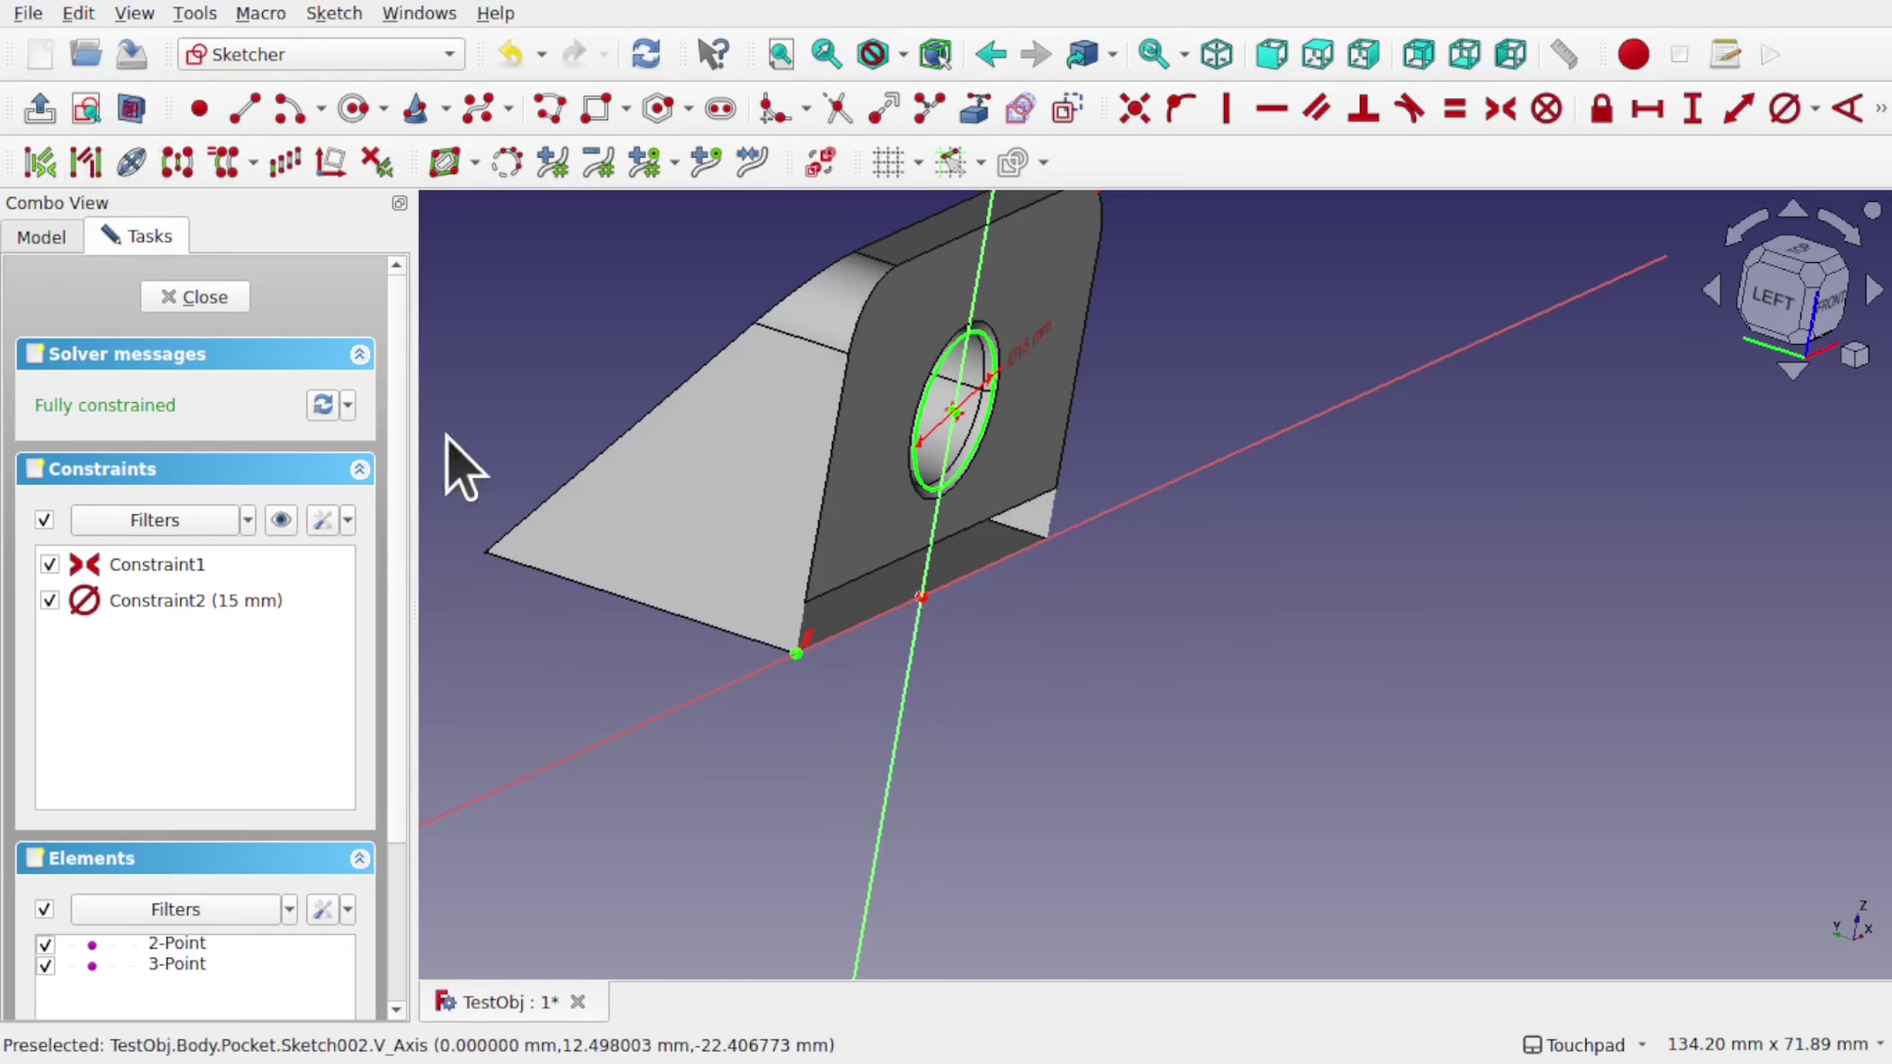
{"action": "key", "text": "Escape"}
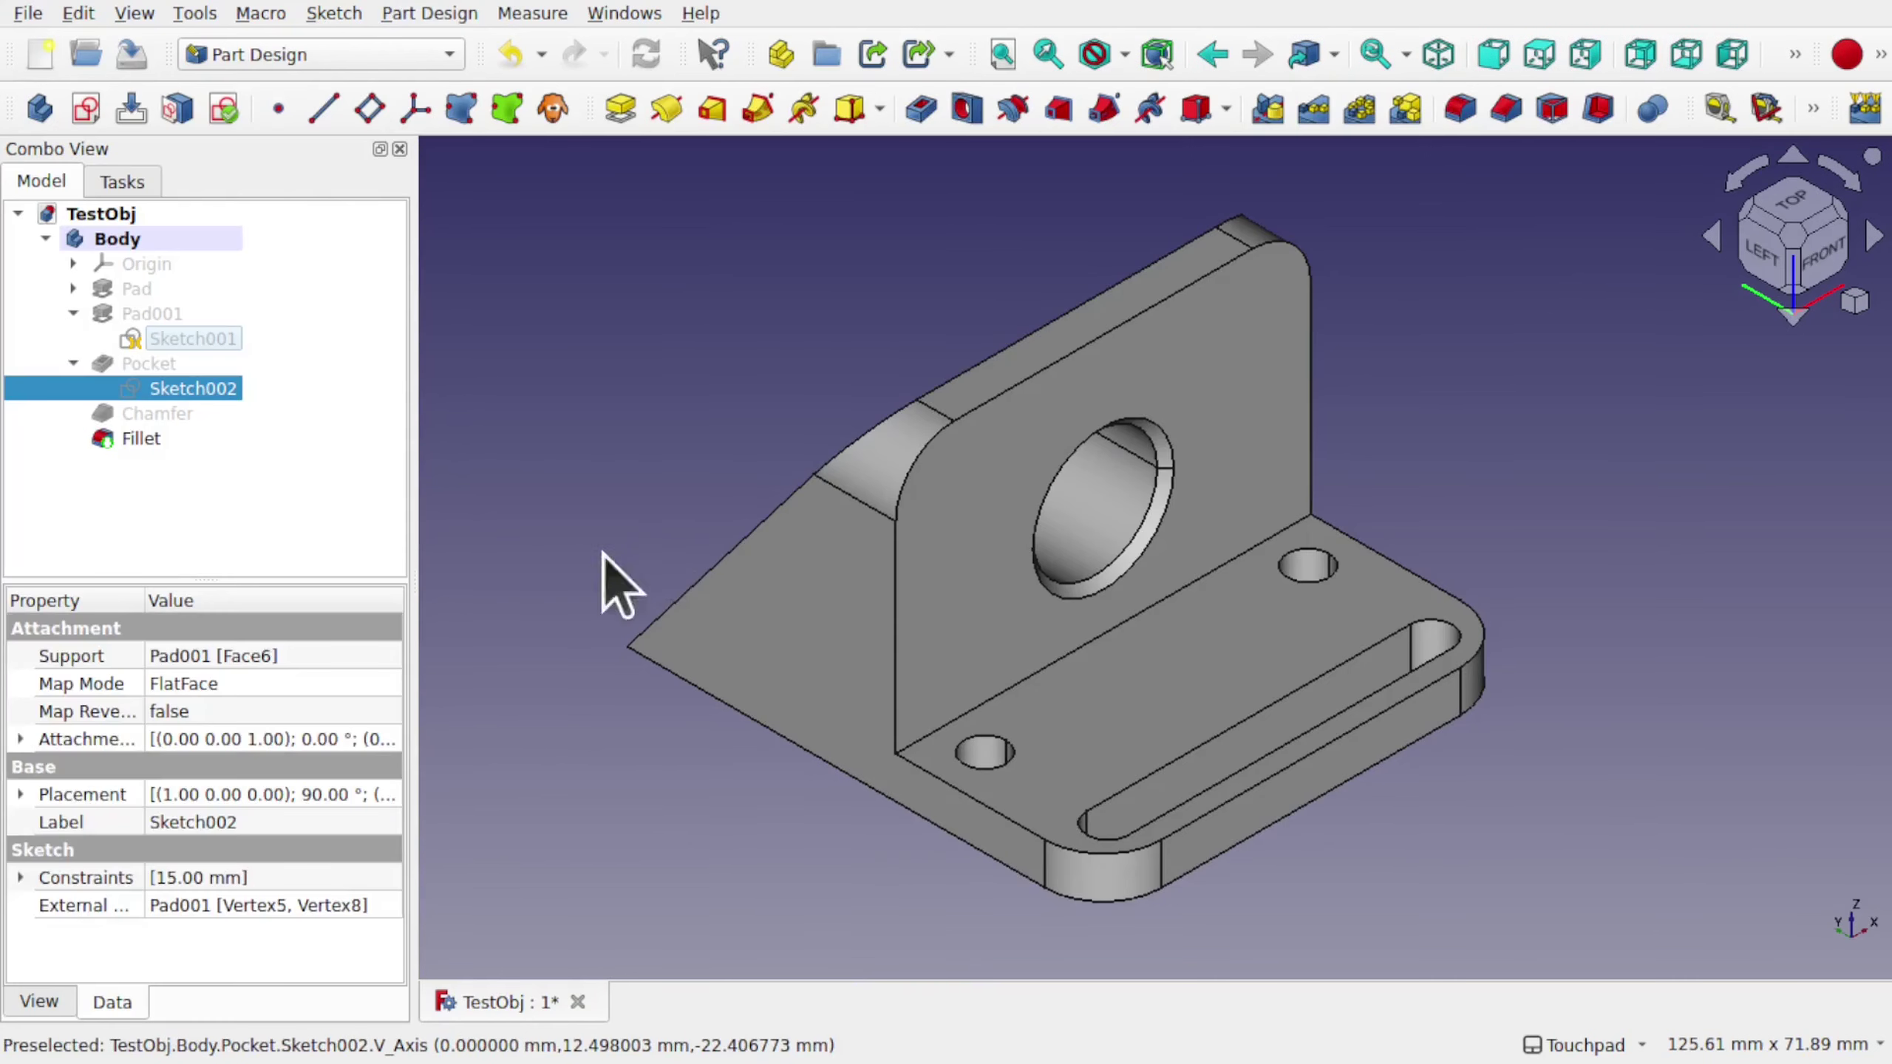
Open Sketch001 in section view and move its lower-left corner inward to narrow the rib.
{"action": "double_click", "coordinate": [173, 340]}
{"action": "mouse_move", "coordinate": [1066, 569]}
{"action": "left_mouse_down", "text": "alt"}
{"action": "mouse_move", "coordinate": [759, 579]}
{"action": "mouse_move", "coordinate": [1005, 588]}
{"action": "mouse_move", "coordinate": [997, 617]}
{"action": "mouse_move", "coordinate": [718, 617]}
{"action": "mouse_move", "coordinate": [883, 605]}
{"action": "mouse_move", "coordinate": [764, 642]}
{"action": "mouse_move", "coordinate": [1013, 668]}
{"action": "mouse_move", "coordinate": [701, 668]}
{"action": "mouse_move", "coordinate": [630, 583]}
{"action": "mouse_move", "coordinate": [887, 654]}
{"action": "mouse_move", "coordinate": [1343, 583]}
{"action": "mouse_move", "coordinate": [948, 637]}
{"action": "mouse_move", "coordinate": [655, 634]}
{"action": "left_mouse_up", "text": "alt"}
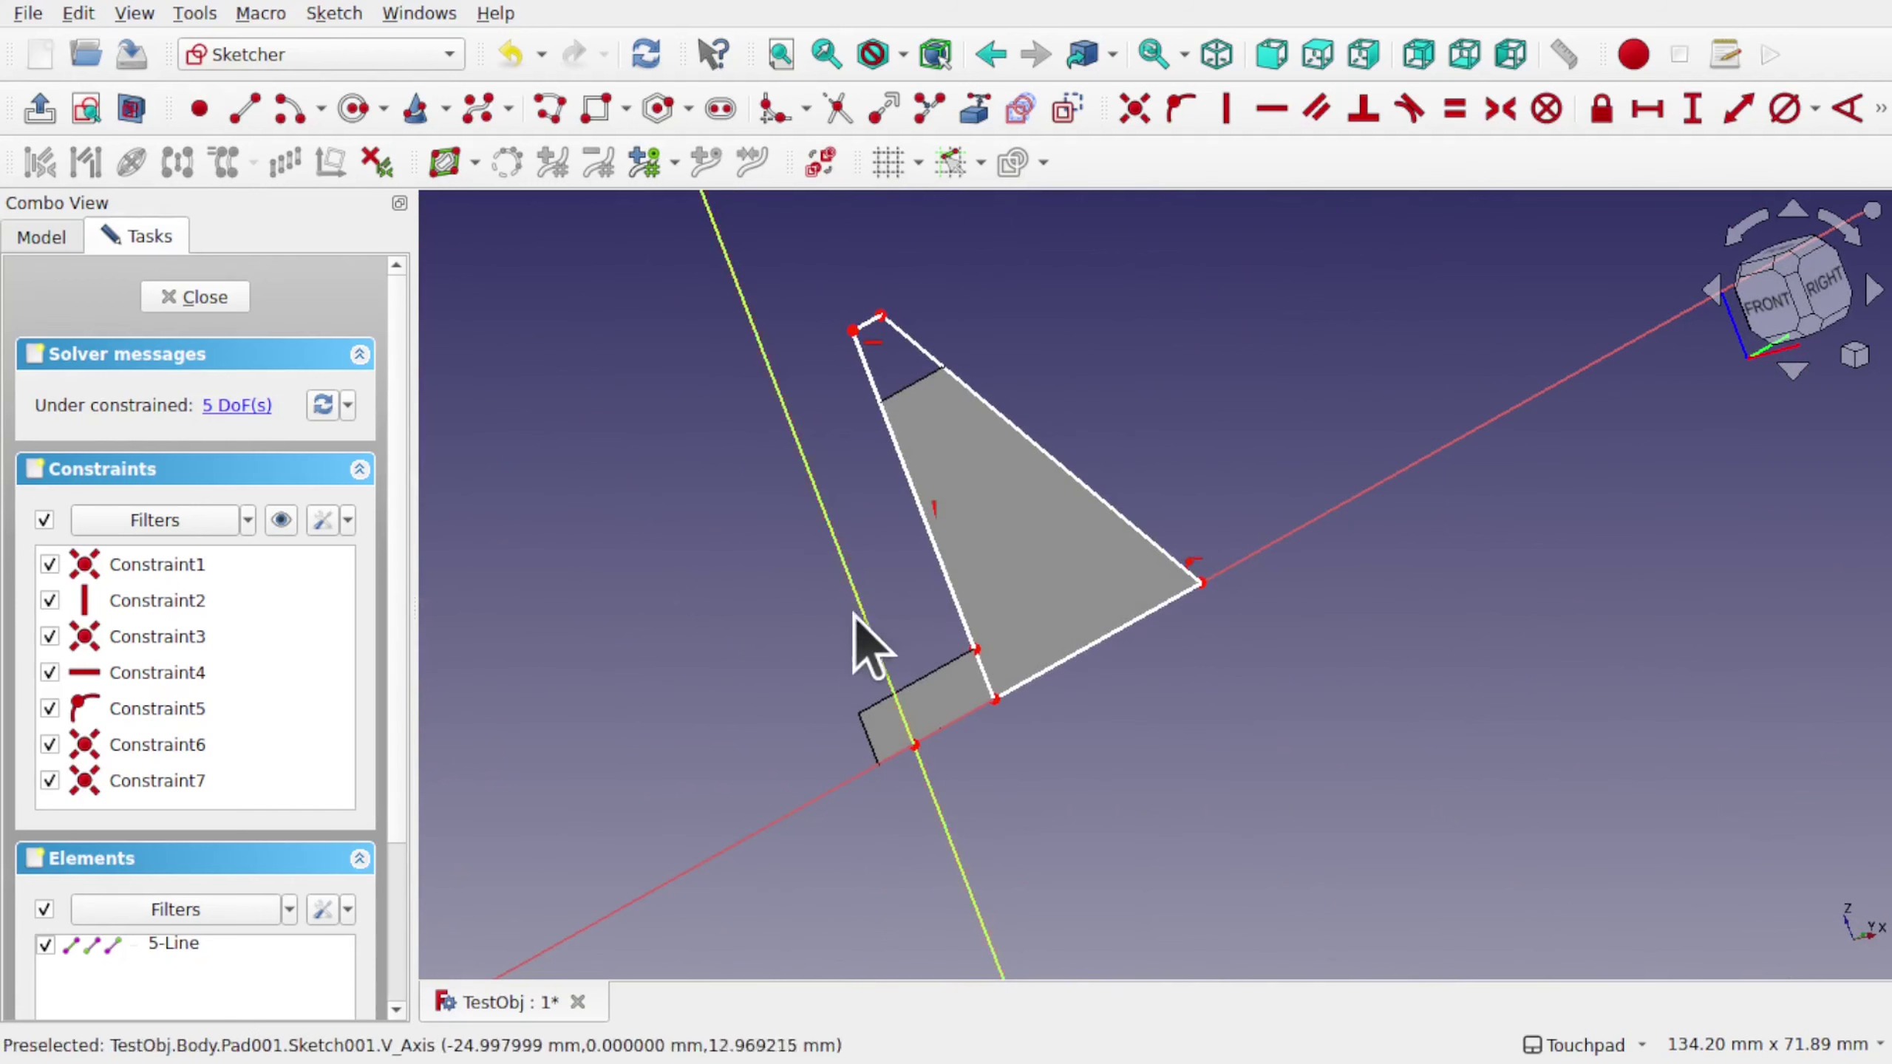
{"action": "mouse_move", "coordinate": [858, 633]}
{"action": "left_mouse_down", "text": "alt"}
{"action": "mouse_move", "coordinate": [1127, 604]}
{"action": "mouse_move", "coordinate": [1107, 691]}
{"action": "mouse_move", "coordinate": [1035, 739]}
{"action": "left_mouse_up", "text": "alt"}
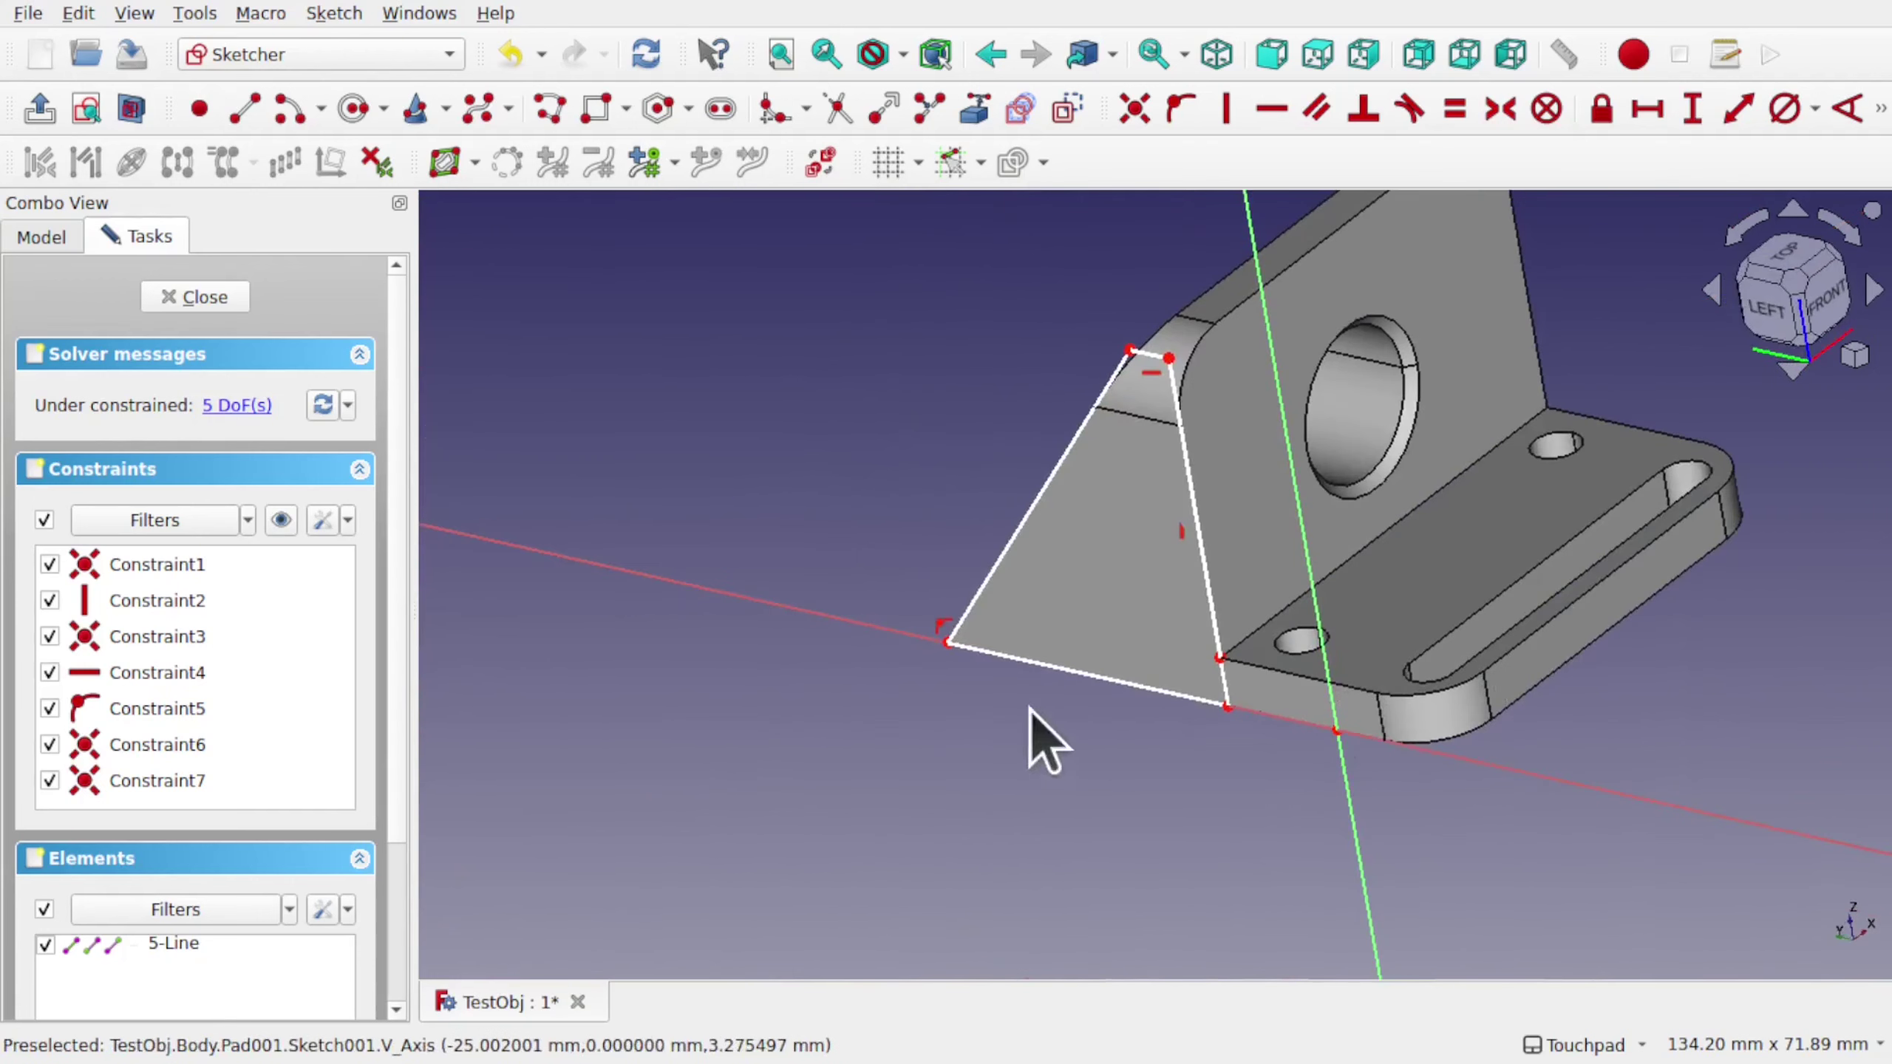
{"action": "mouse_move", "coordinate": [946, 642]}
{"action": "left_mouse_down"}
{"action": "mouse_move", "coordinate": [1041, 645]}
{"action": "mouse_move", "coordinate": [1083, 674]}
{"action": "left_mouse_up"}
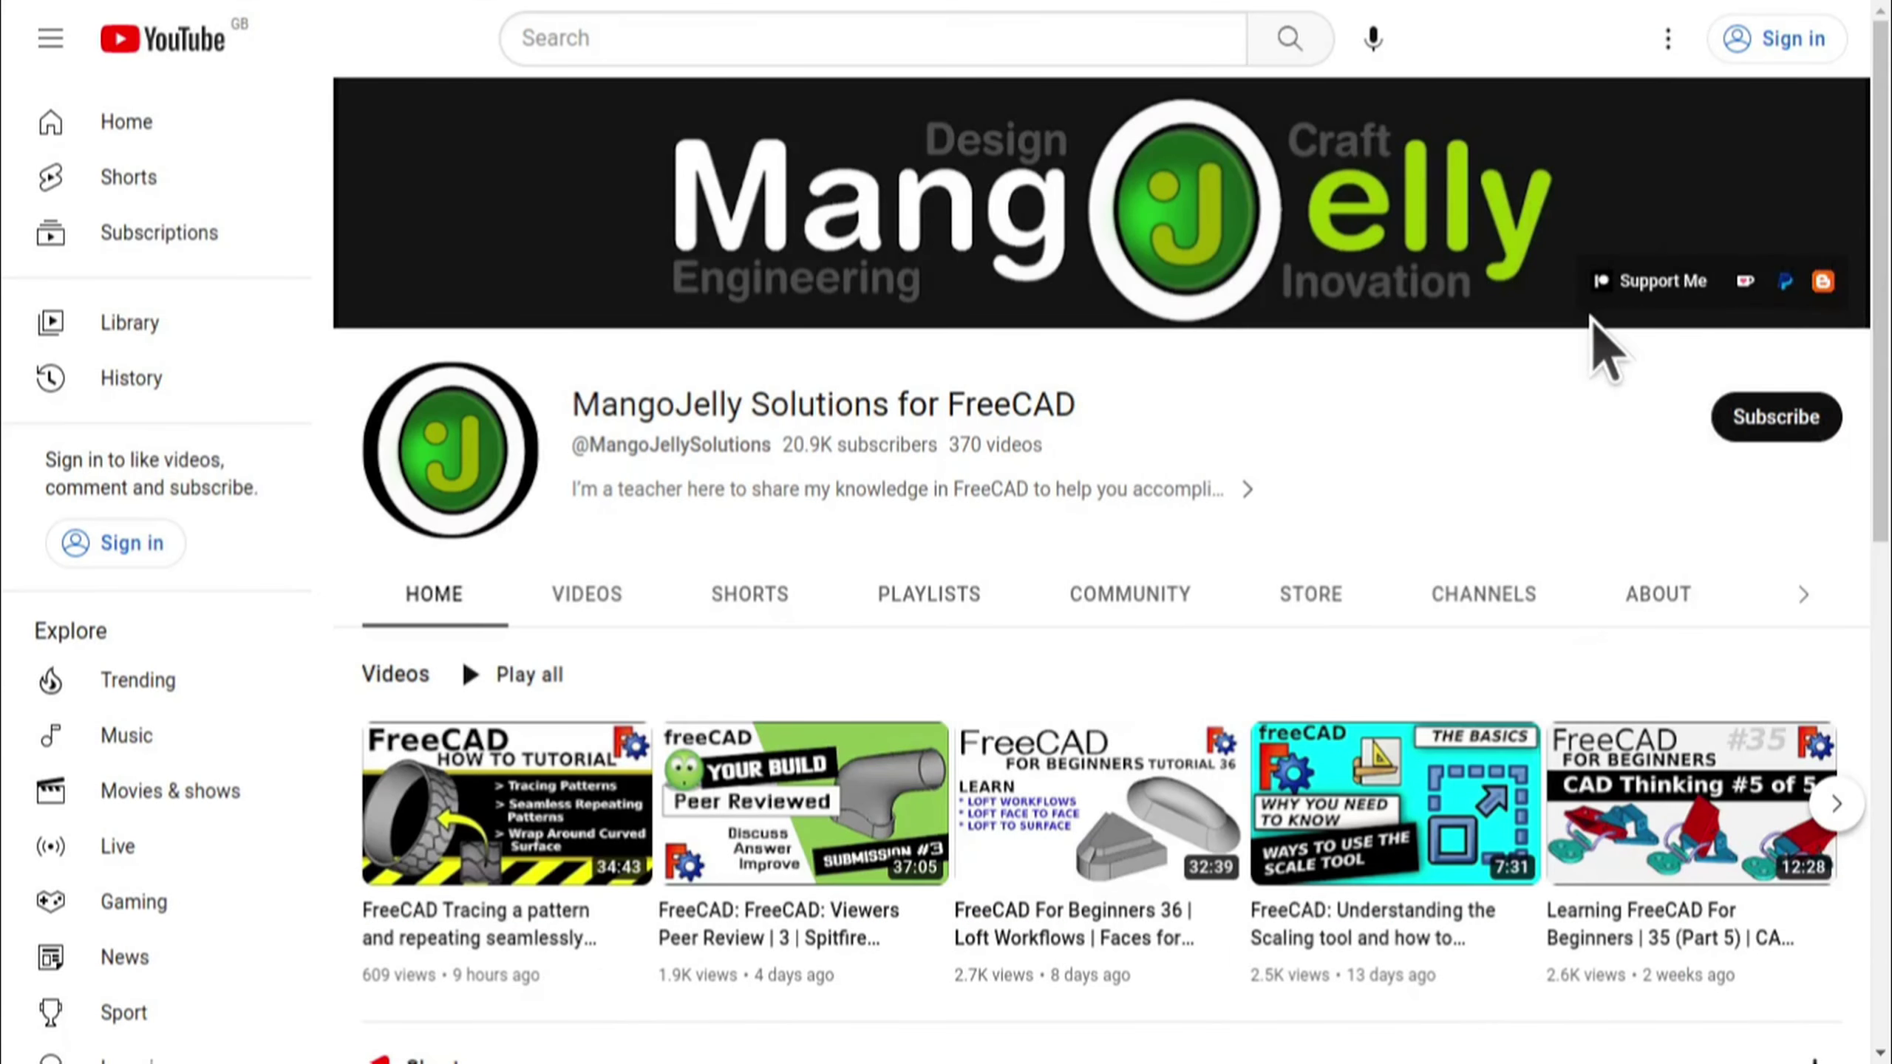
Show the channel's About page and scroll down to its description, stats and donation links.
{"action": "left_click", "coordinate": [1653, 600]}
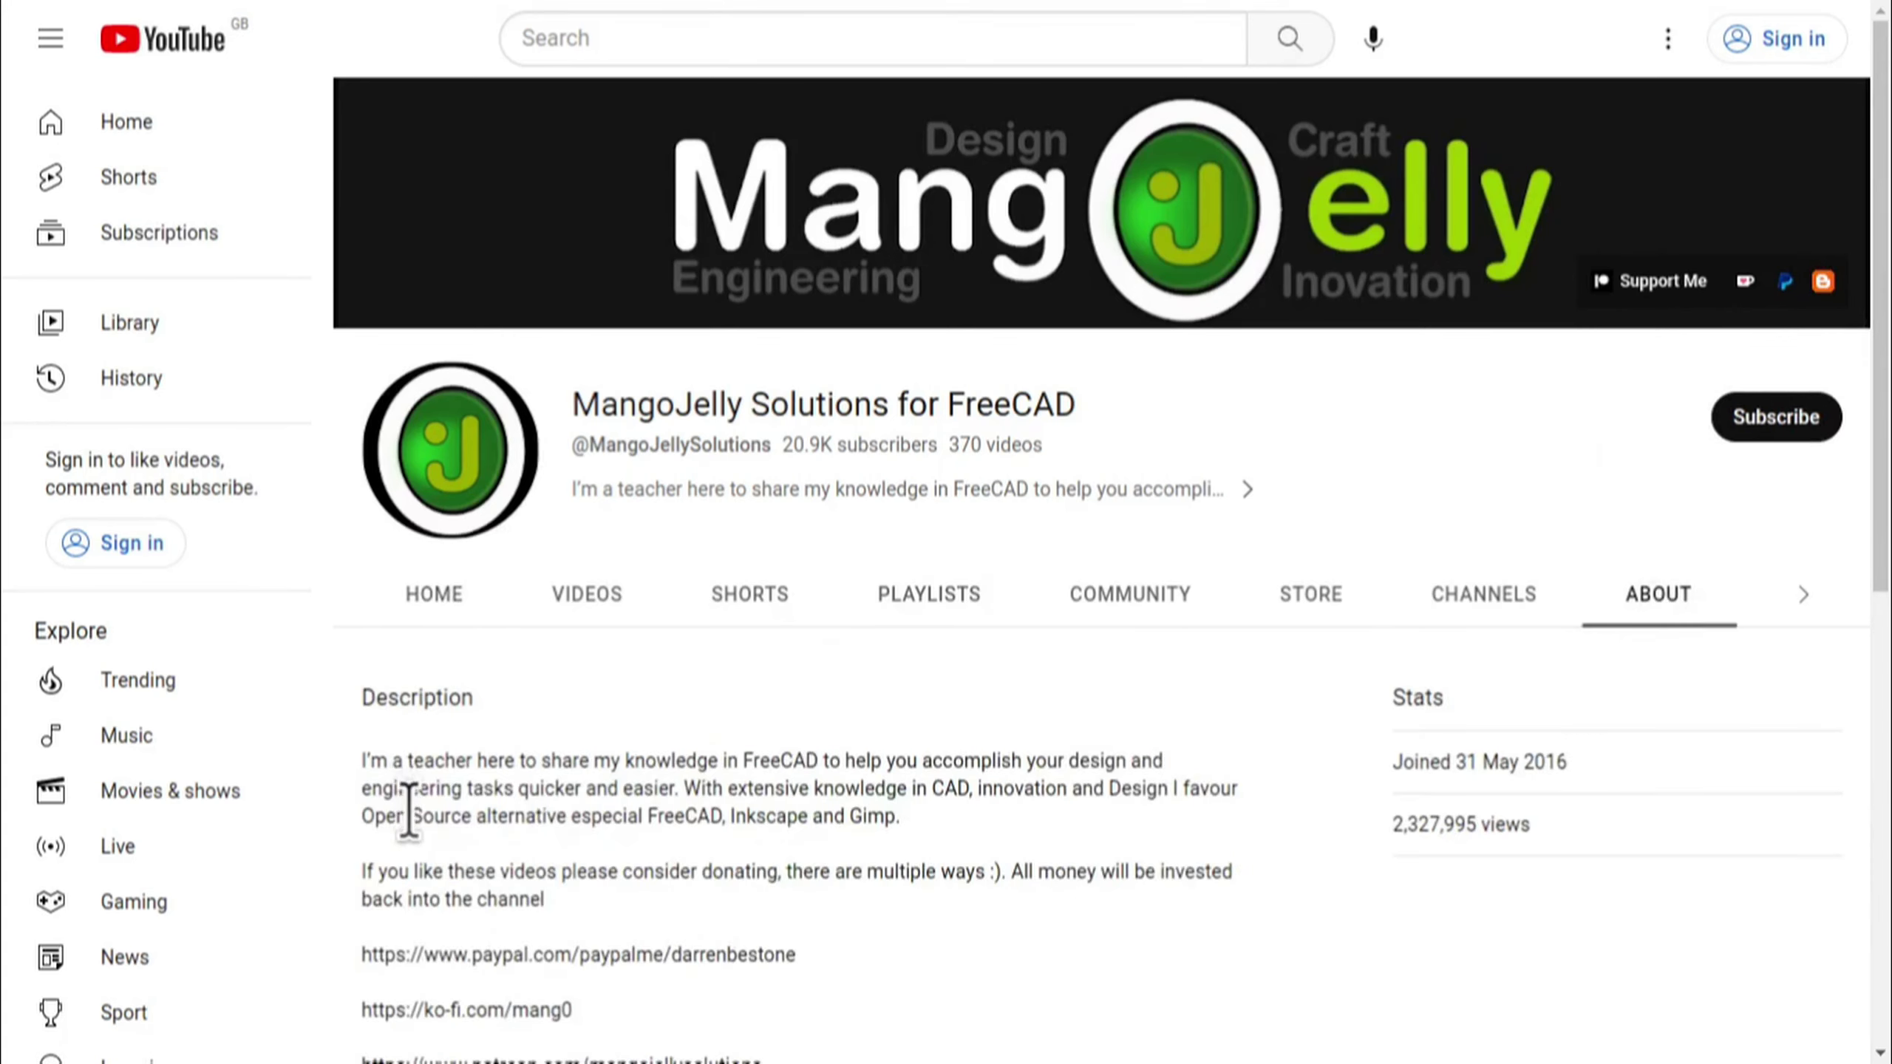
{"action": "scroll", "coordinate": [408, 812], "scroll_direction": "down", "scroll_amount": 5}
{"action": "left_click_drag", "start_coordinate": [802, 770], "coordinate": [387, 619]}
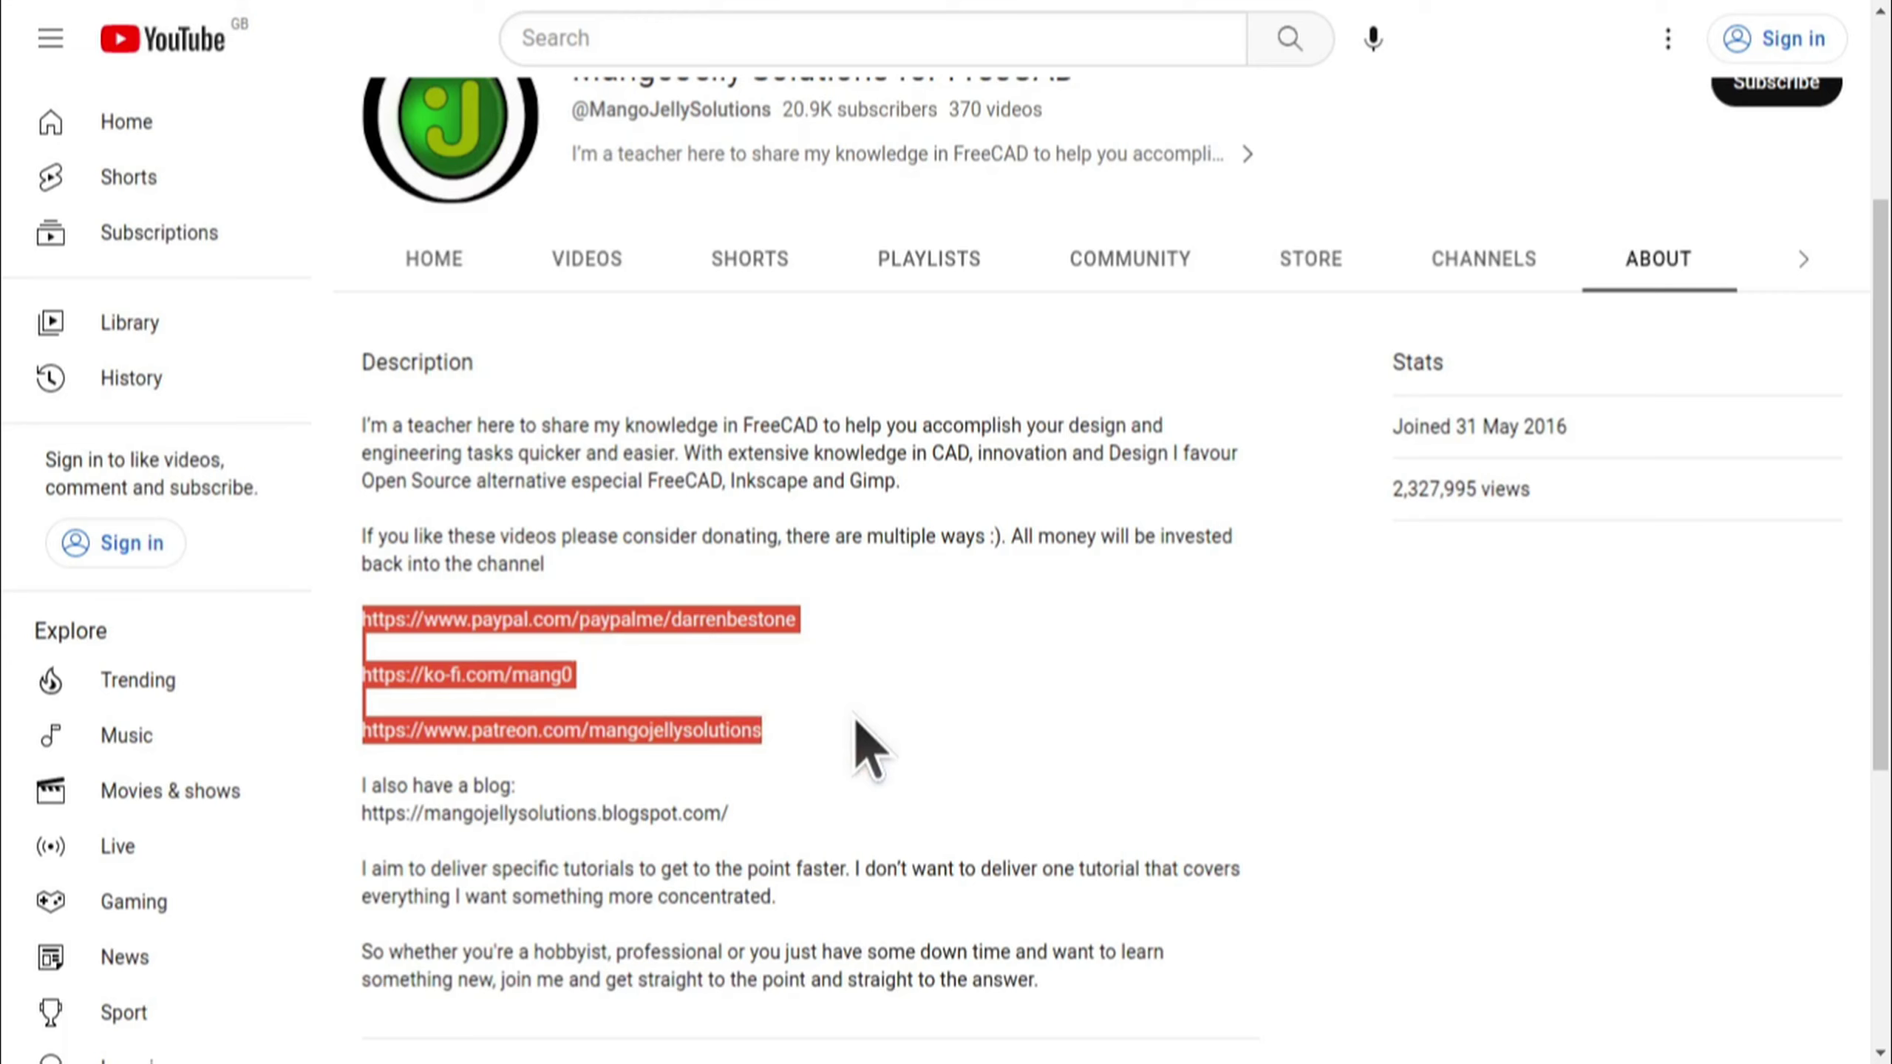
{"action": "left_click", "coordinate": [857, 720]}
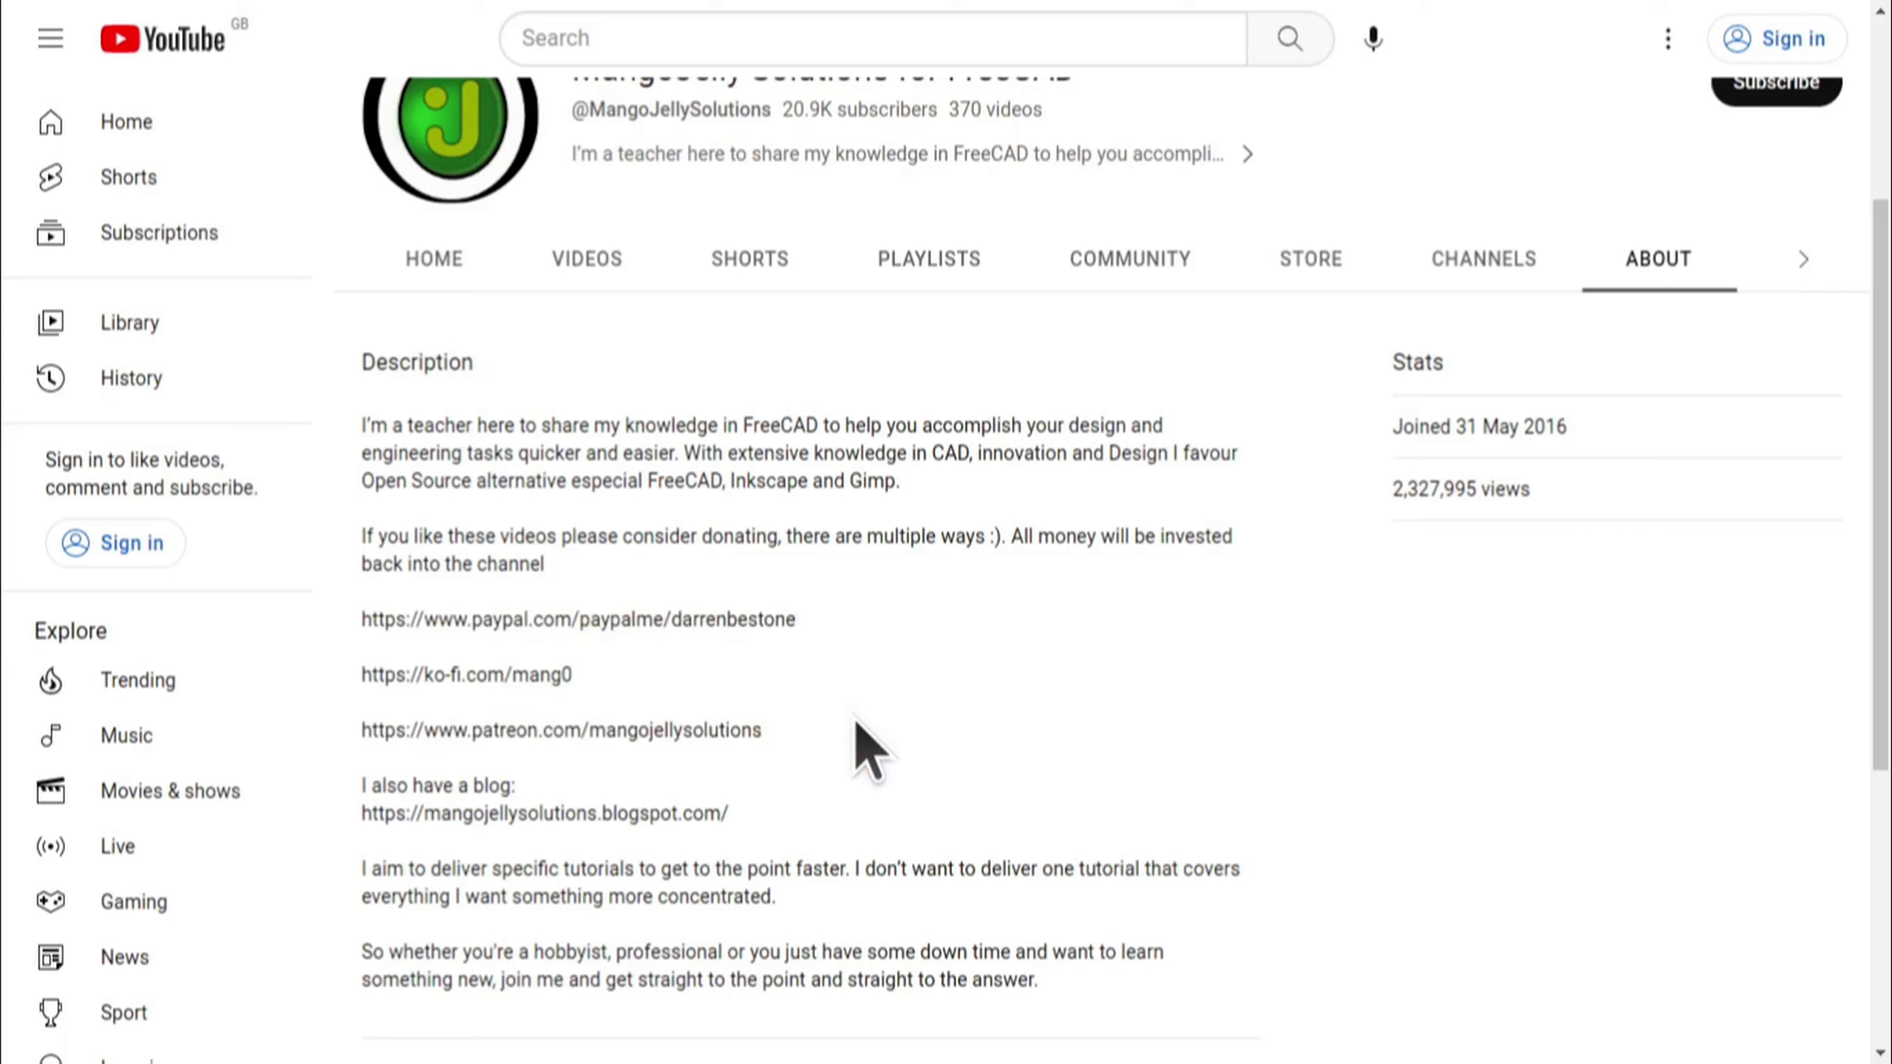